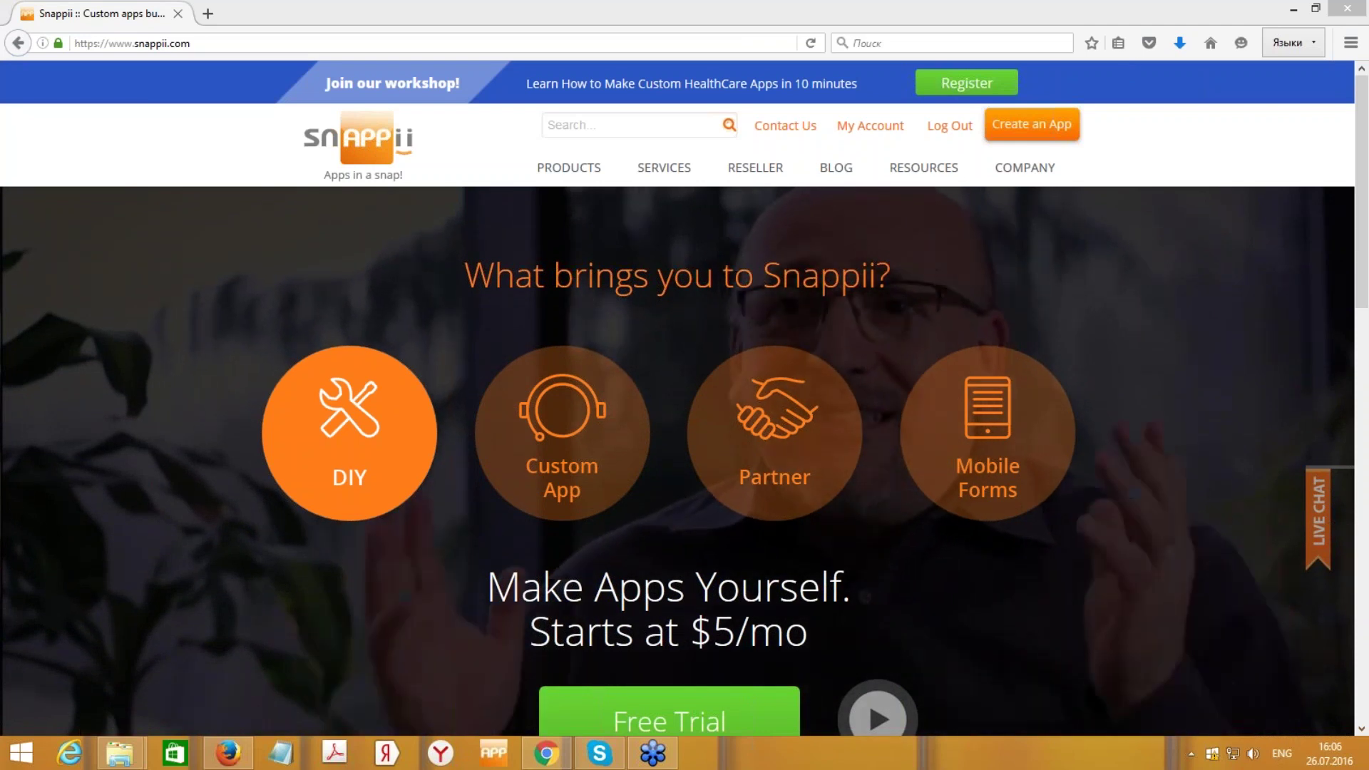
- Bring the browser window with the logged-in Snappii homepage into focus
{"action": "left_click", "coordinate": [1020, 280]}
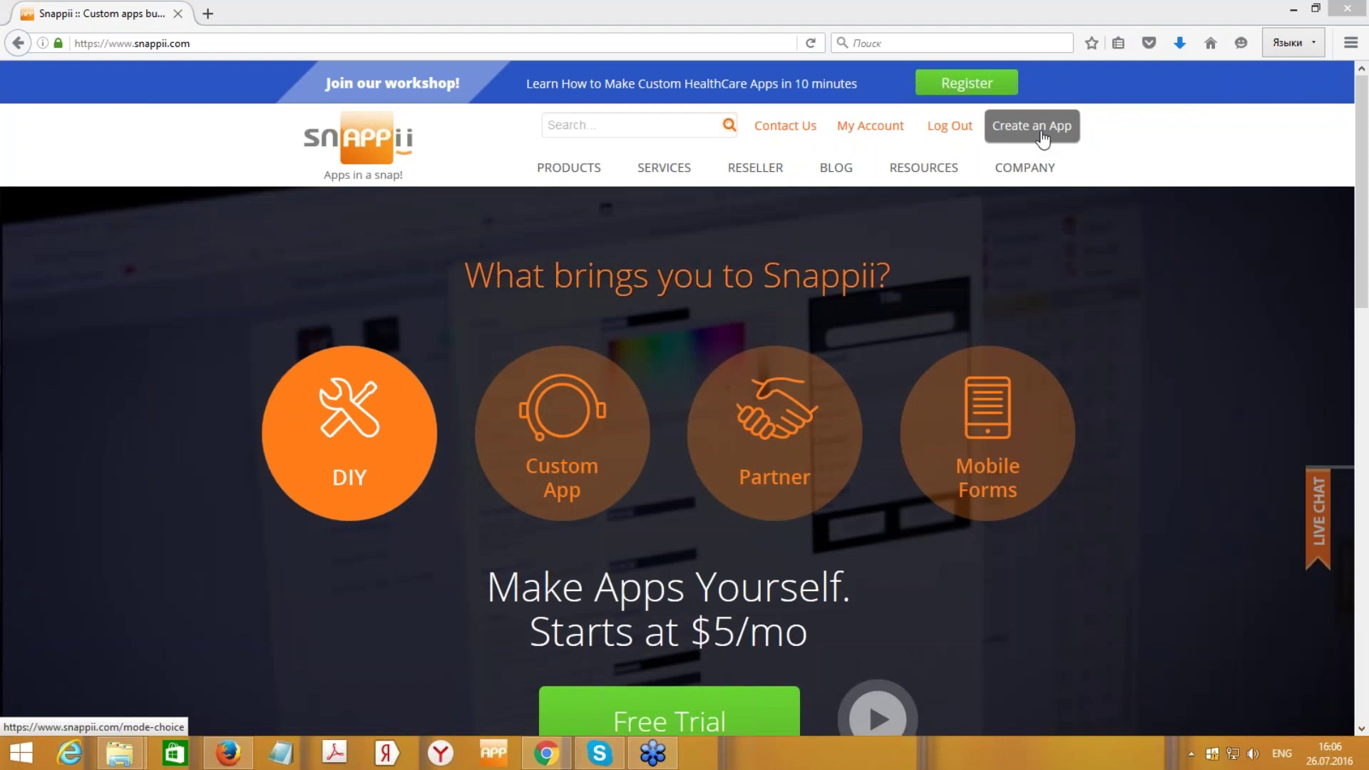
- Start creating a new app and choose Express mode to reach Find template
{"action": "left_click", "coordinate": [1041, 134]}
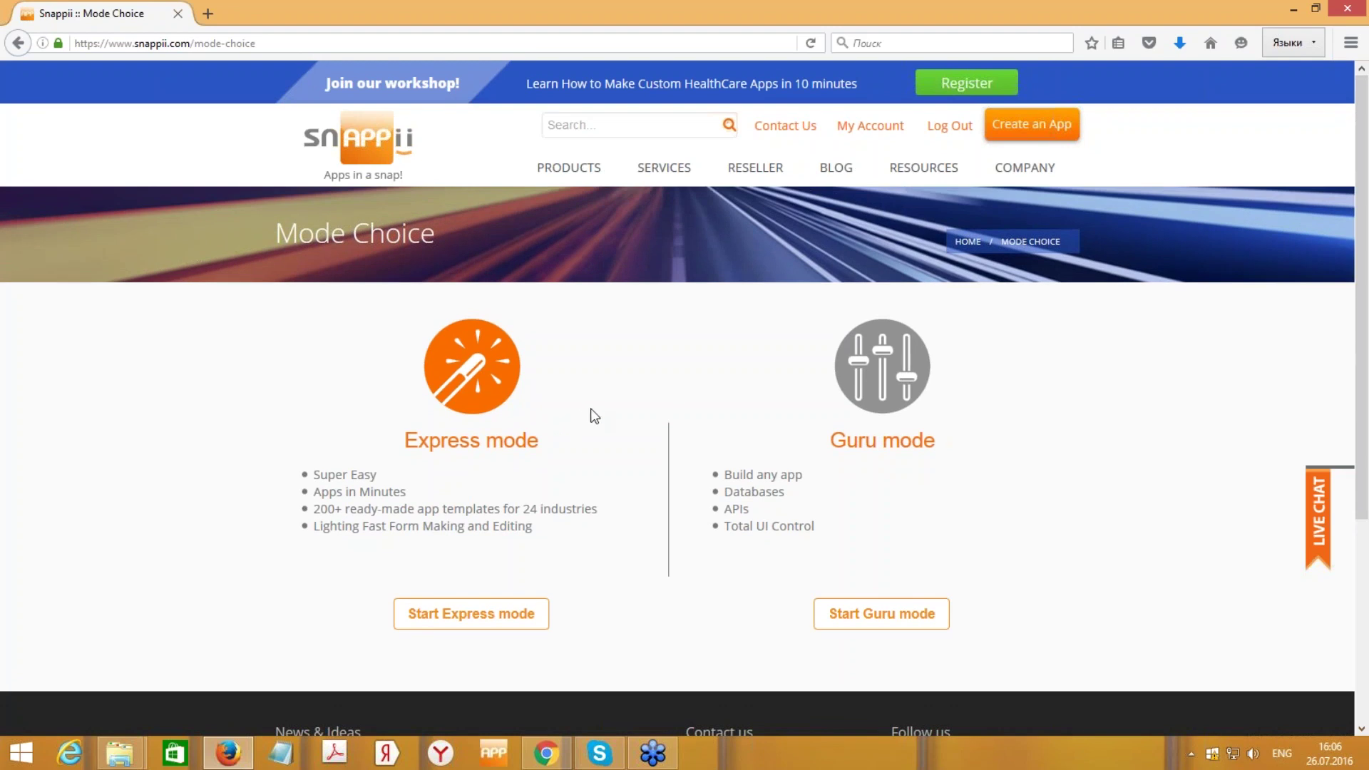
{"action": "left_click", "coordinate": [501, 617]}
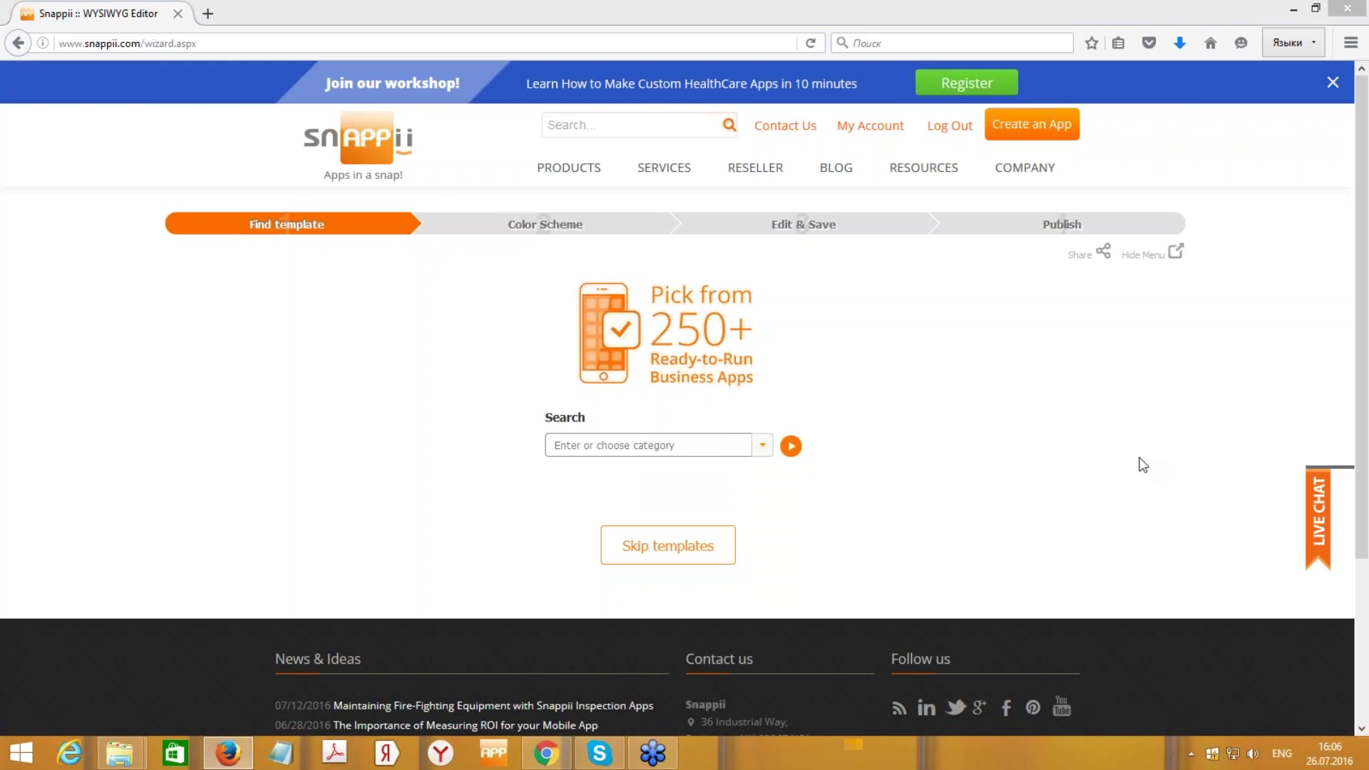
- Open the template category dropdown and browse through the available categories
{"action": "left_click", "coordinate": [762, 445]}
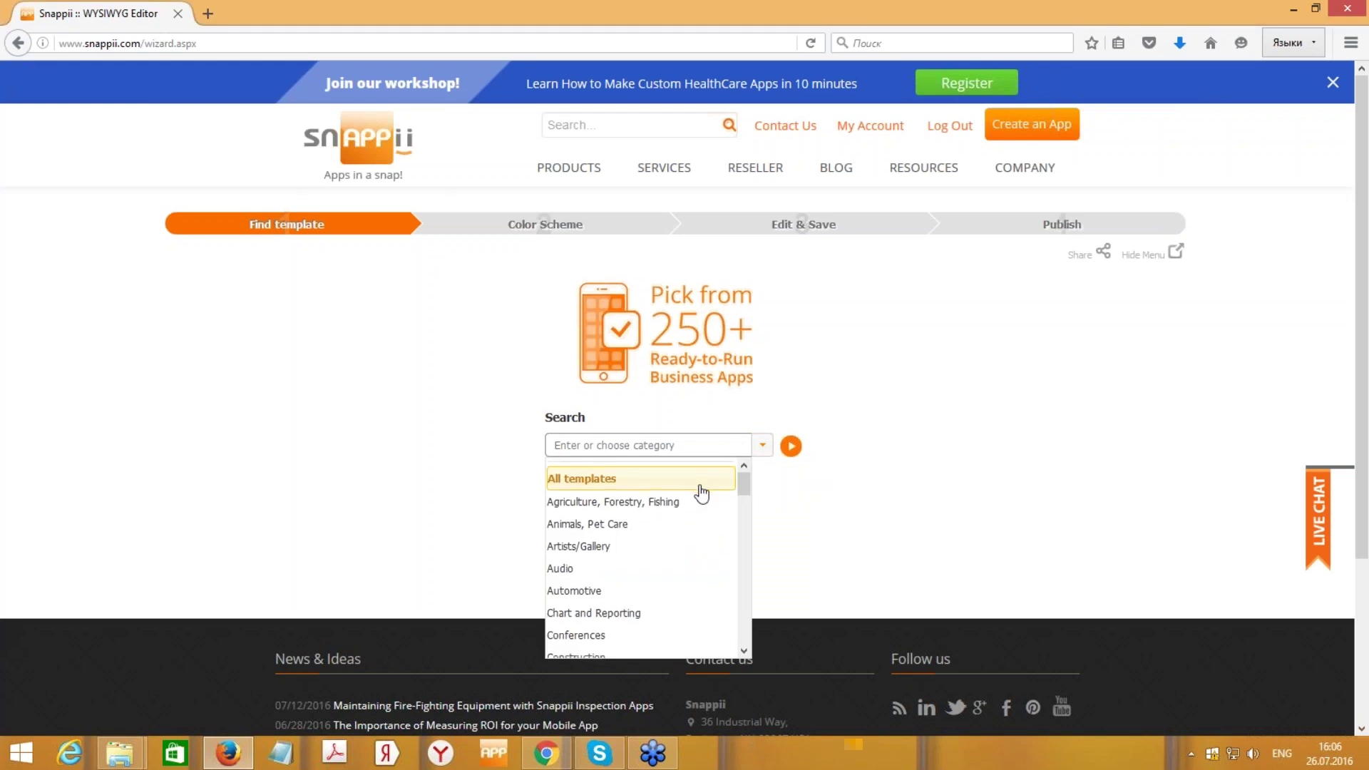
{"action": "scroll", "coordinate": [701, 496], "scroll_direction": "down", "scroll_amount": 5}
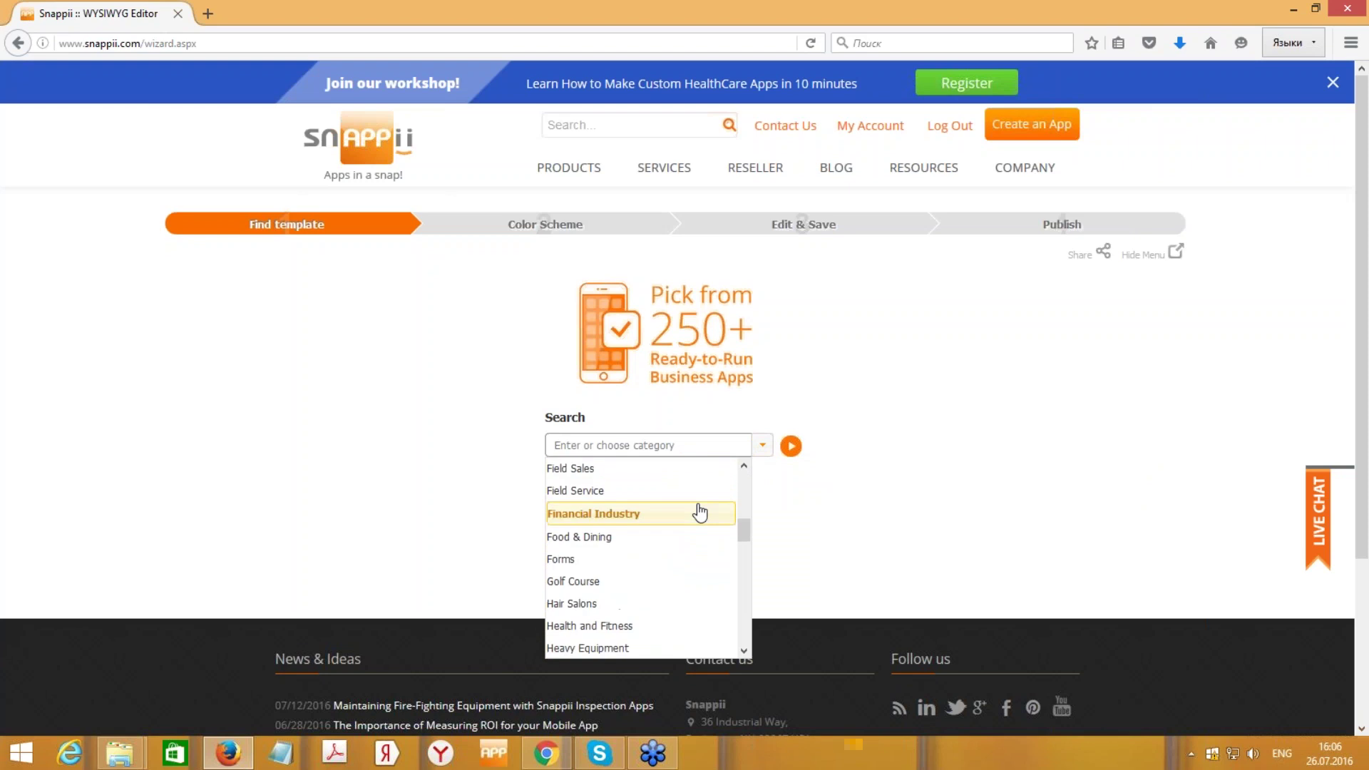
{"action": "scroll", "coordinate": [701, 511], "scroll_direction": "down", "scroll_amount": 7}
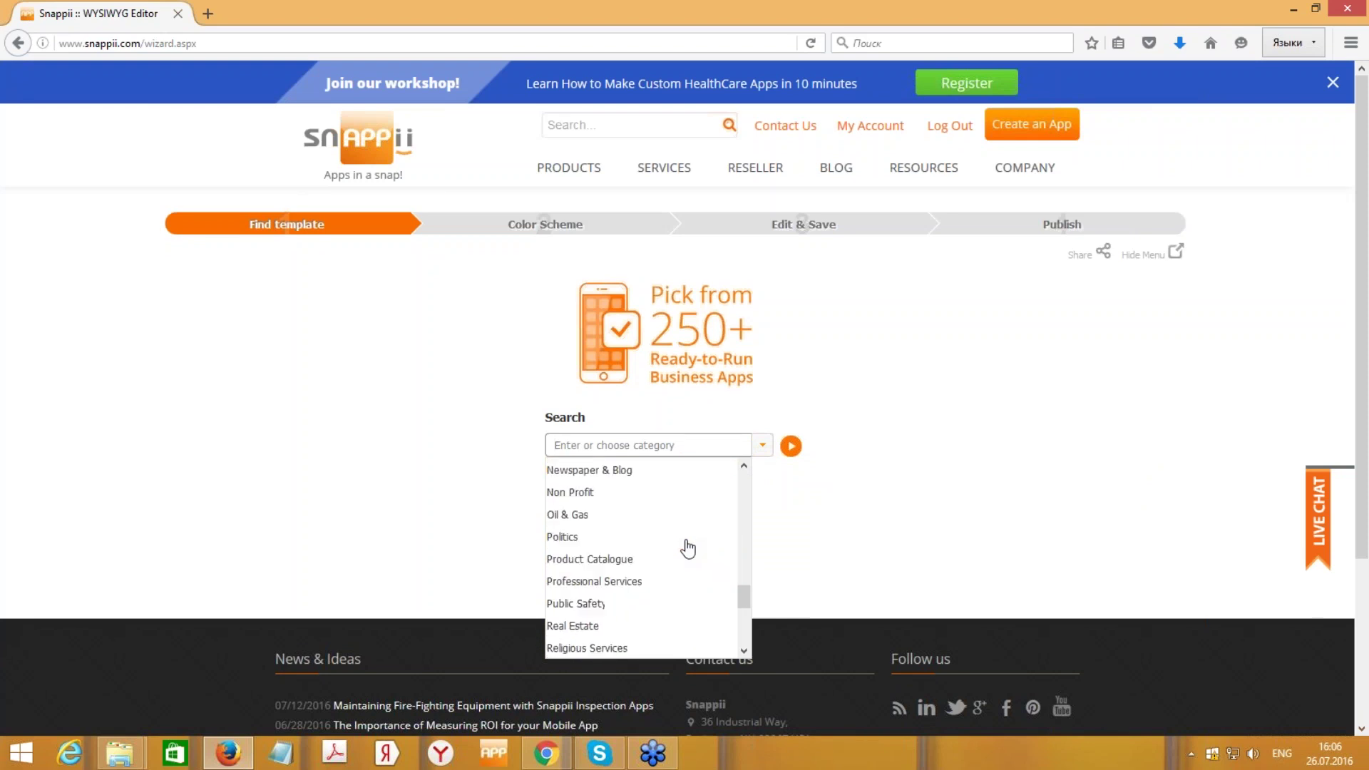
{"action": "scroll", "coordinate": [687, 550], "scroll_direction": "down", "scroll_amount": 4}
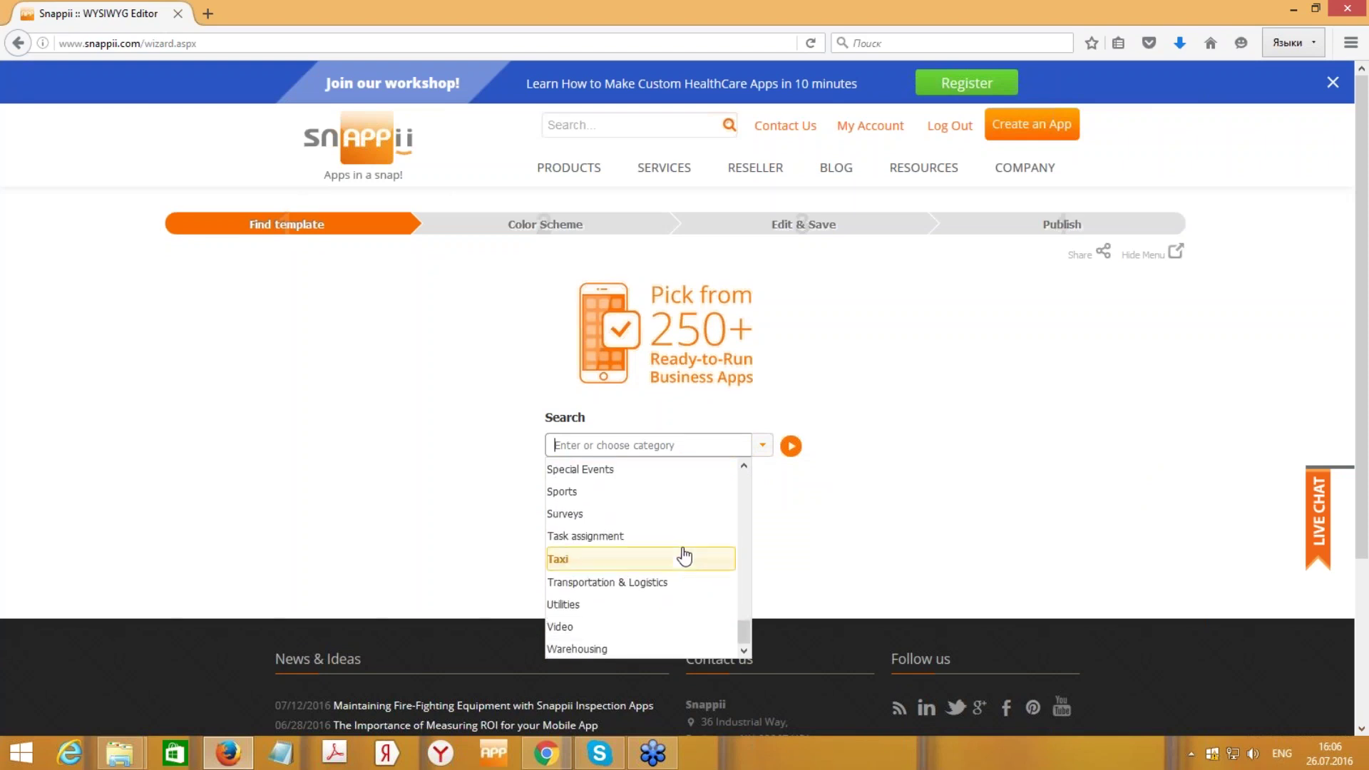
{"action": "key", "text": "Up"}
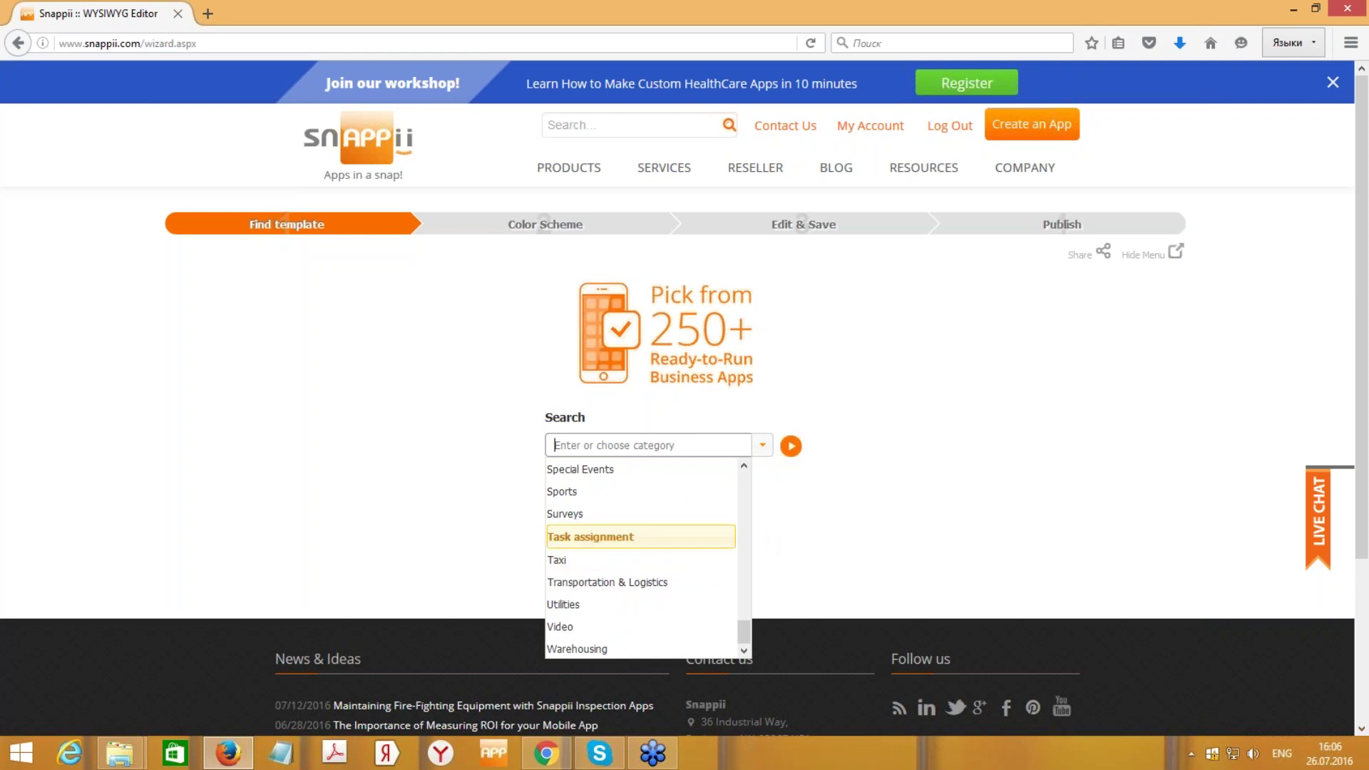
{"action": "scroll", "coordinate": [684, 474], "scroll_direction": "up", "scroll_amount": 7}
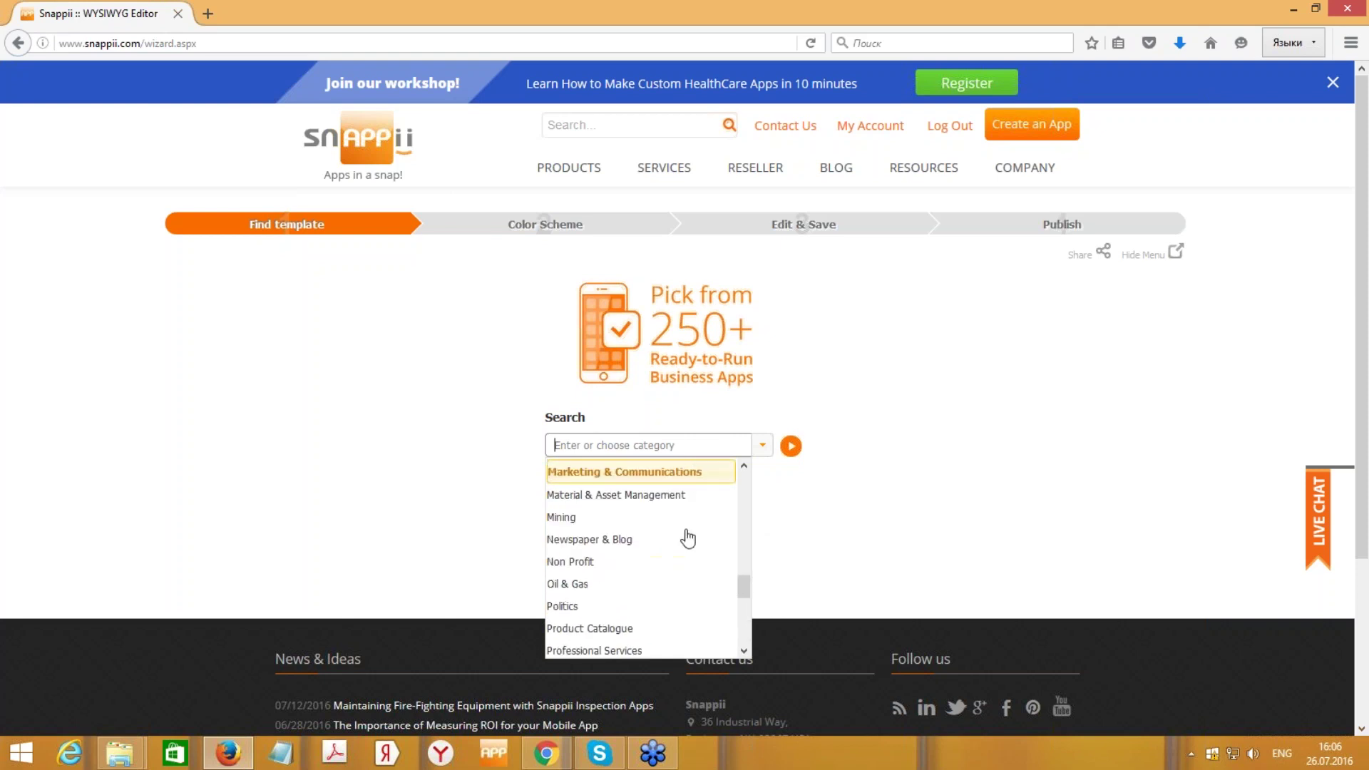
{"action": "scroll", "coordinate": [697, 590], "scroll_direction": "up", "scroll_amount": 3}
{"action": "scroll", "coordinate": [686, 560], "scroll_direction": "up", "scroll_amount": 3}
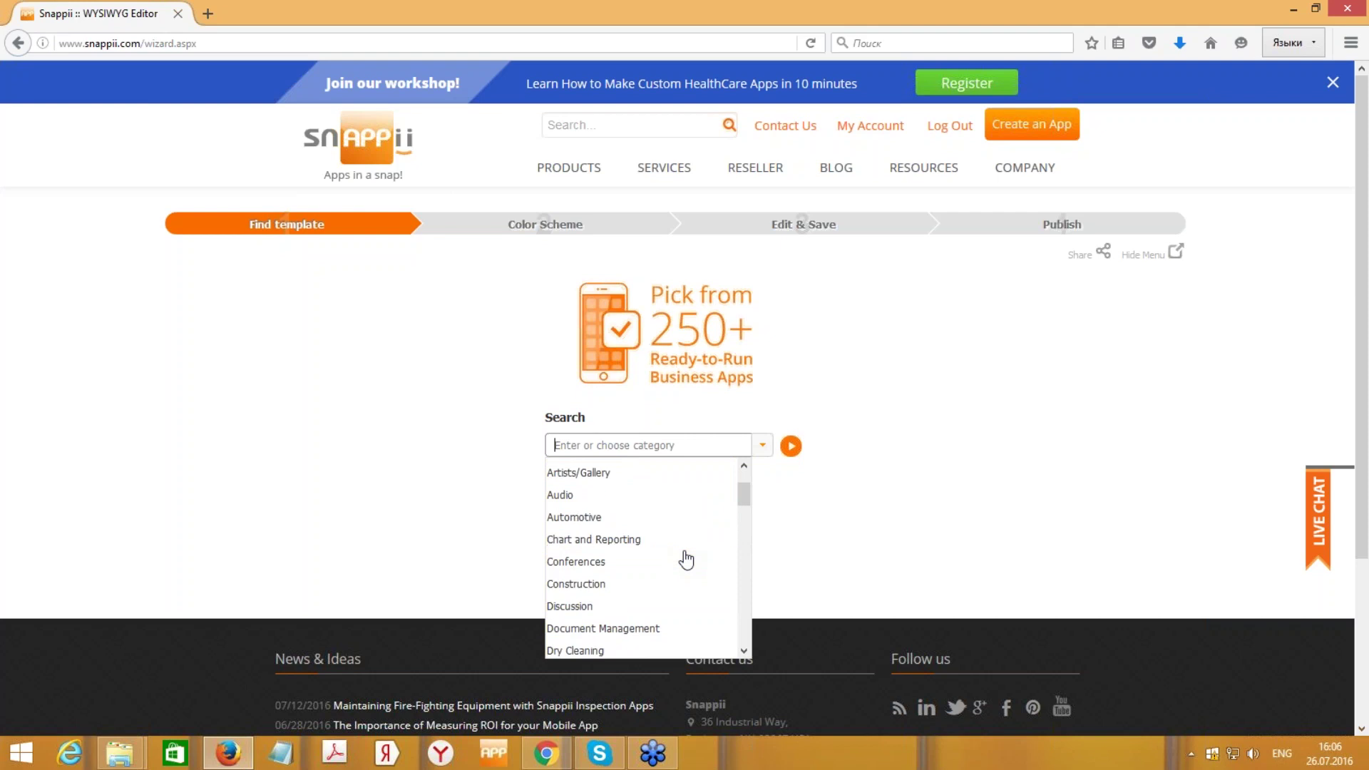
{"action": "scroll", "coordinate": [684, 560], "scroll_direction": "down", "scroll_amount": 2}
{"action": "scroll", "coordinate": [684, 560], "scroll_direction": "down", "scroll_amount": 4}
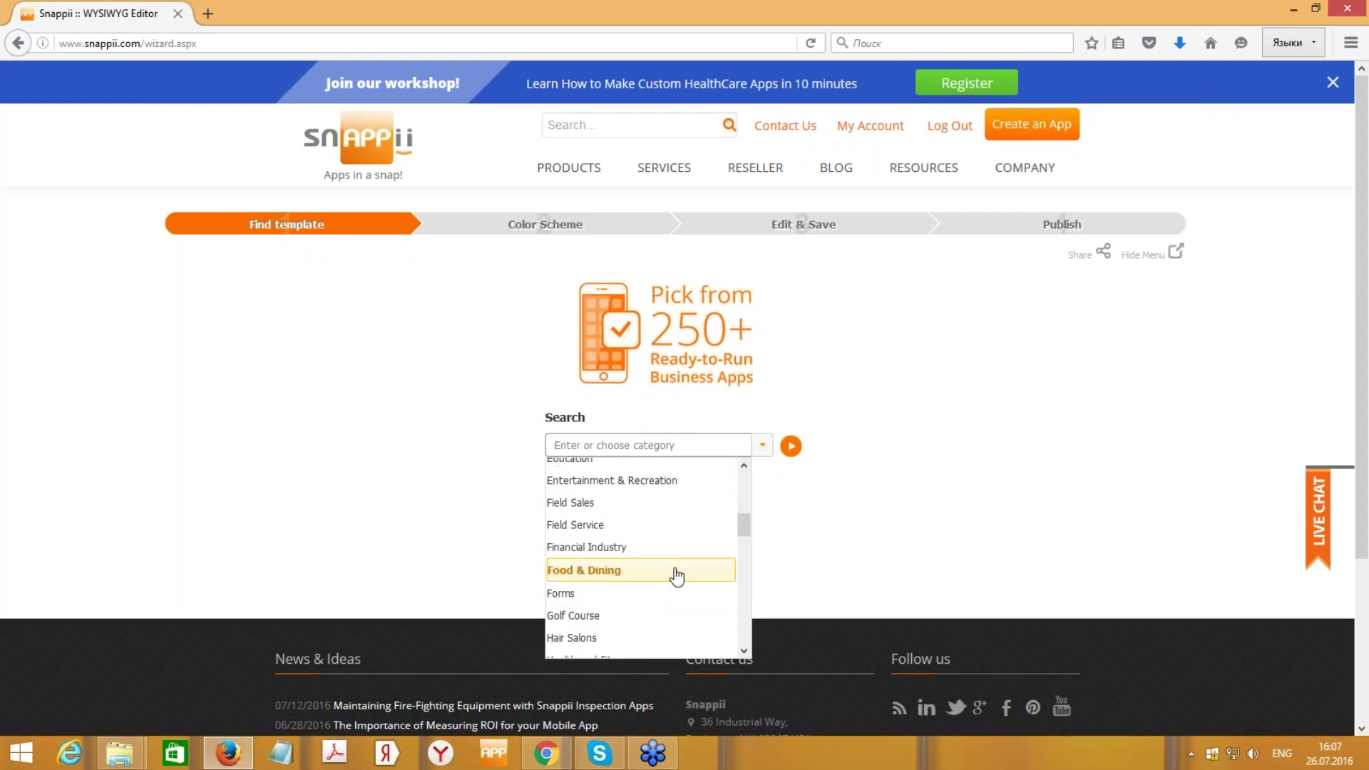
- Choose Health and Fitness and scroll down to the 82 matching templates
{"action": "left_click", "coordinate": [669, 555]}
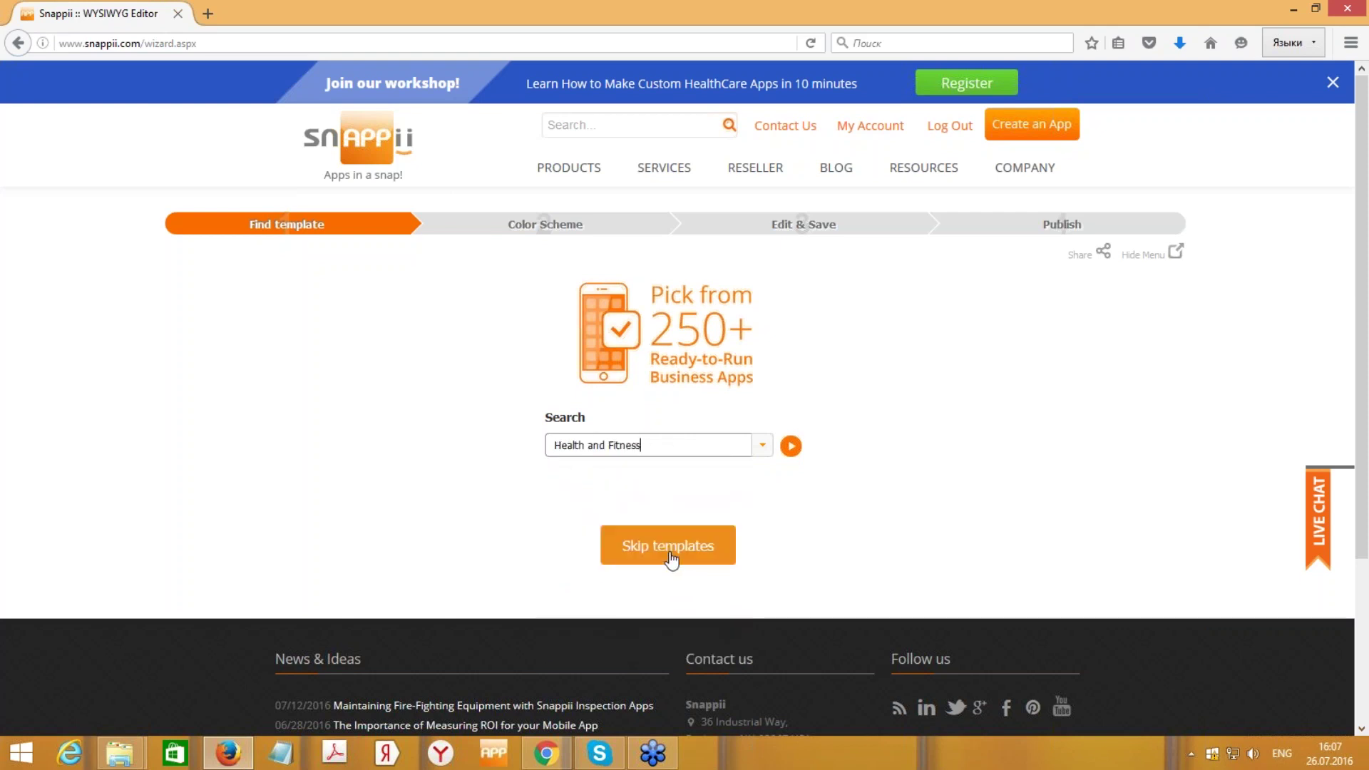
{"action": "scroll", "coordinate": [737, 519], "scroll_direction": "down", "scroll_amount": 3}
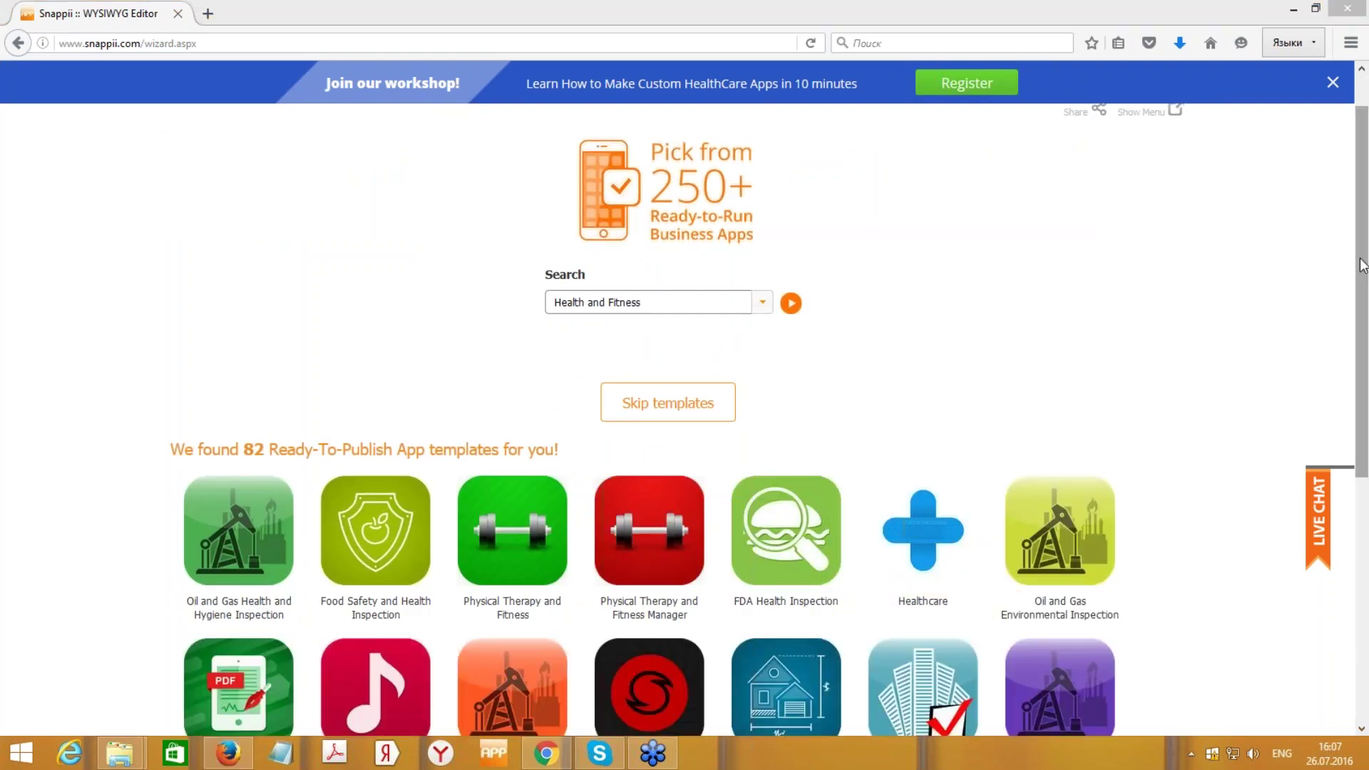
{"action": "scroll", "coordinate": [1276, 285], "scroll_direction": "down", "scroll_amount": 3}
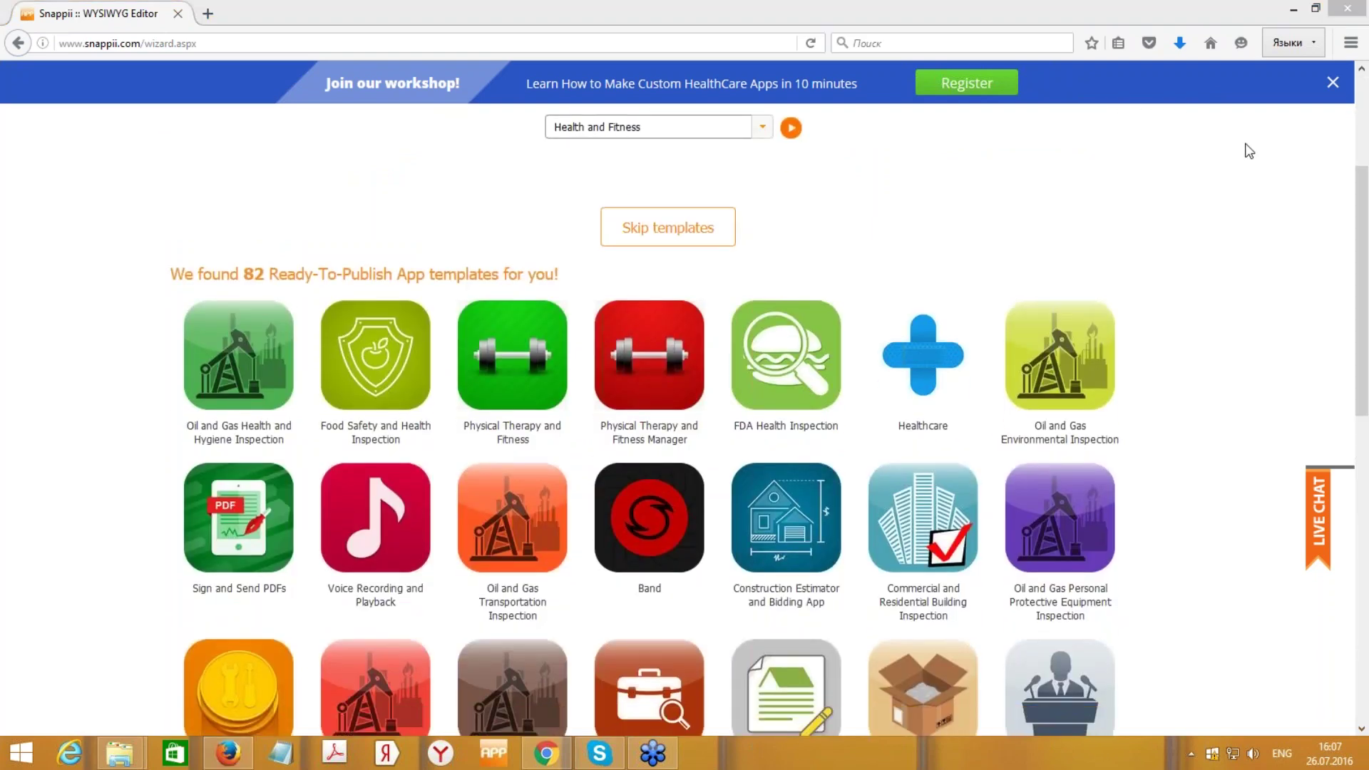
{"action": "left_click_drag", "start_coordinate": [1365, 261], "coordinate": [1357, 146]}
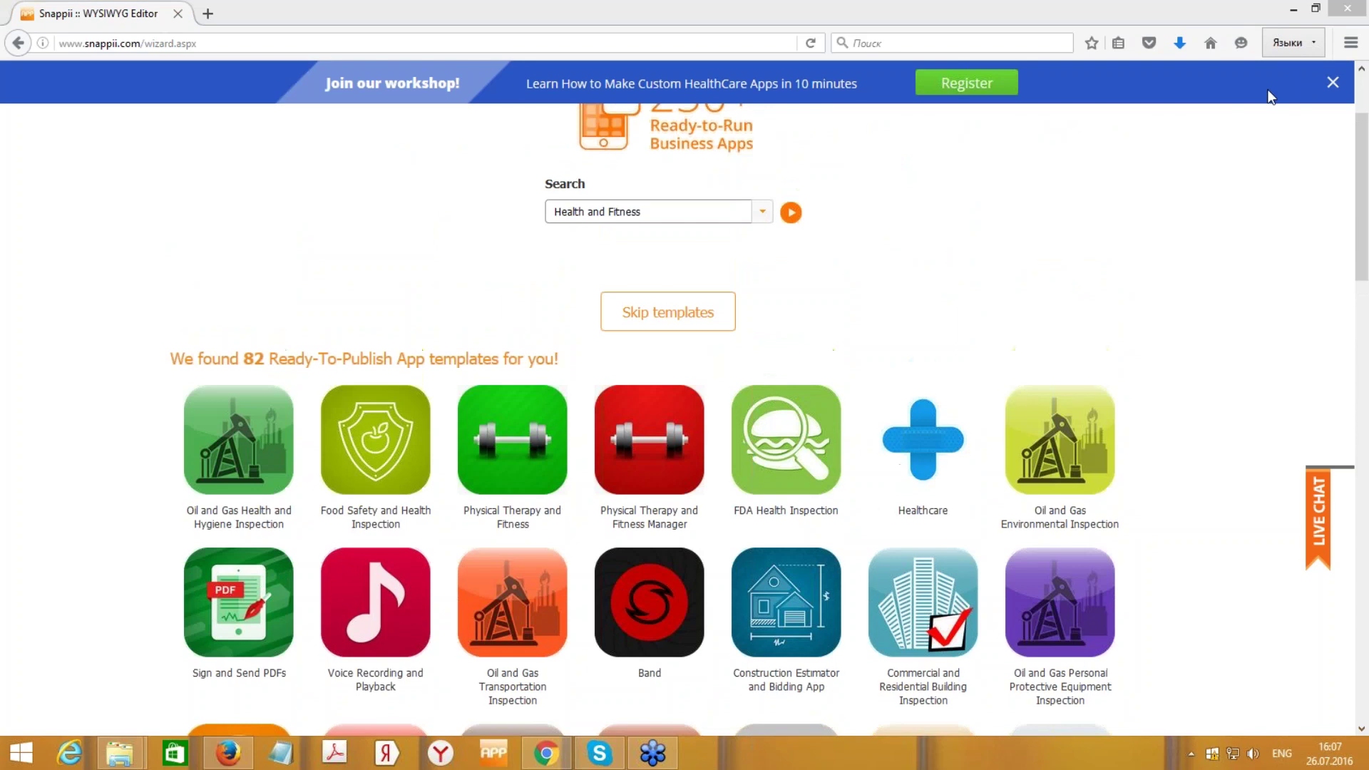
- Select the Healthcare template, page through the colour schemes, and continue with Default
{"action": "left_click", "coordinate": [933, 429]}
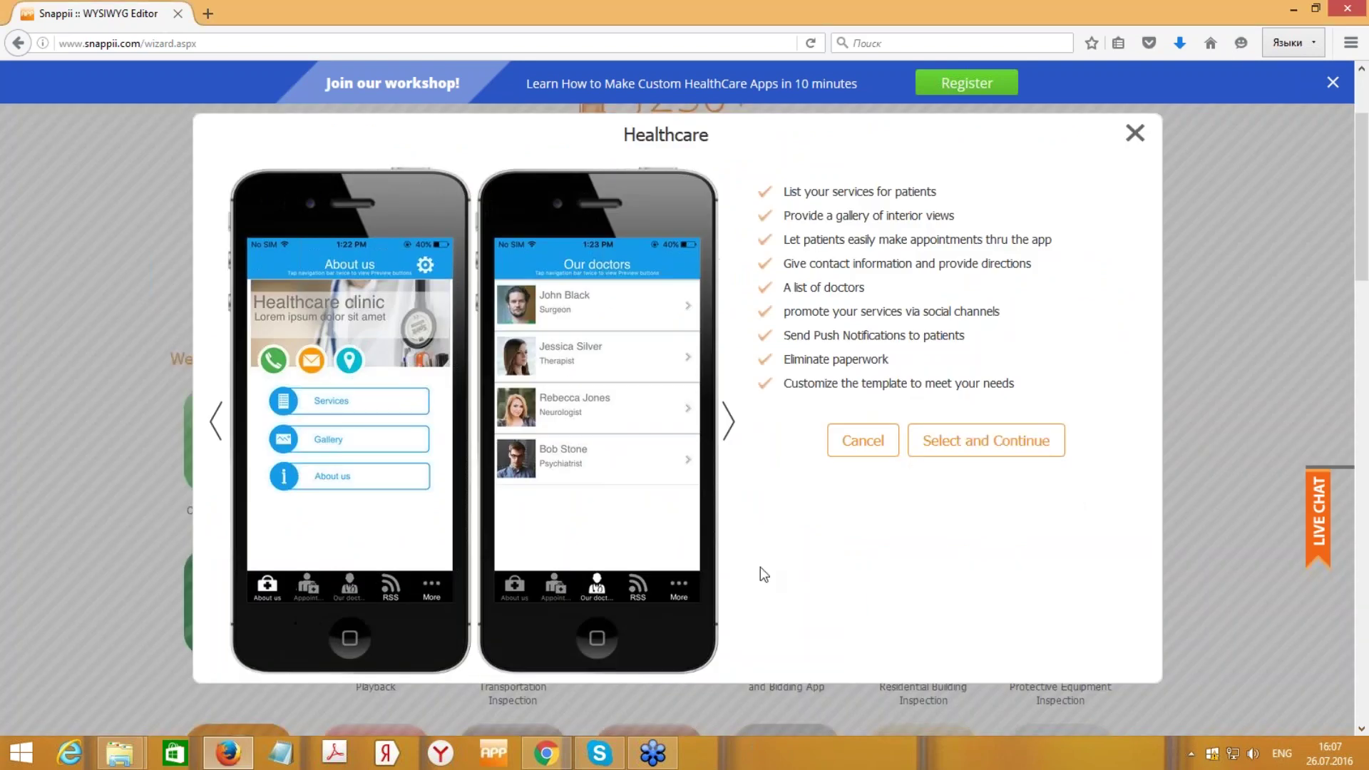
{"action": "left_click", "coordinate": [965, 444]}
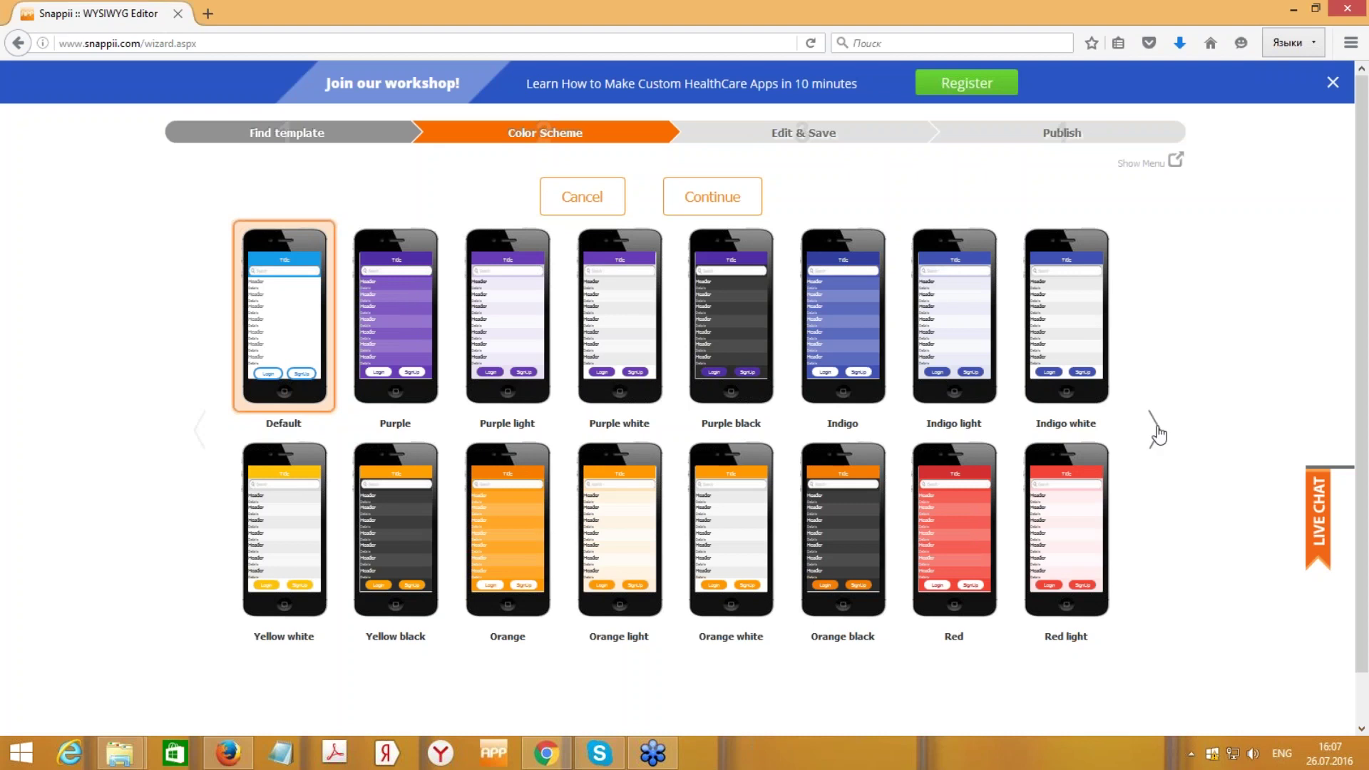
{"action": "left_click", "coordinate": [1155, 434]}
{"action": "left_click", "coordinate": [1155, 433]}
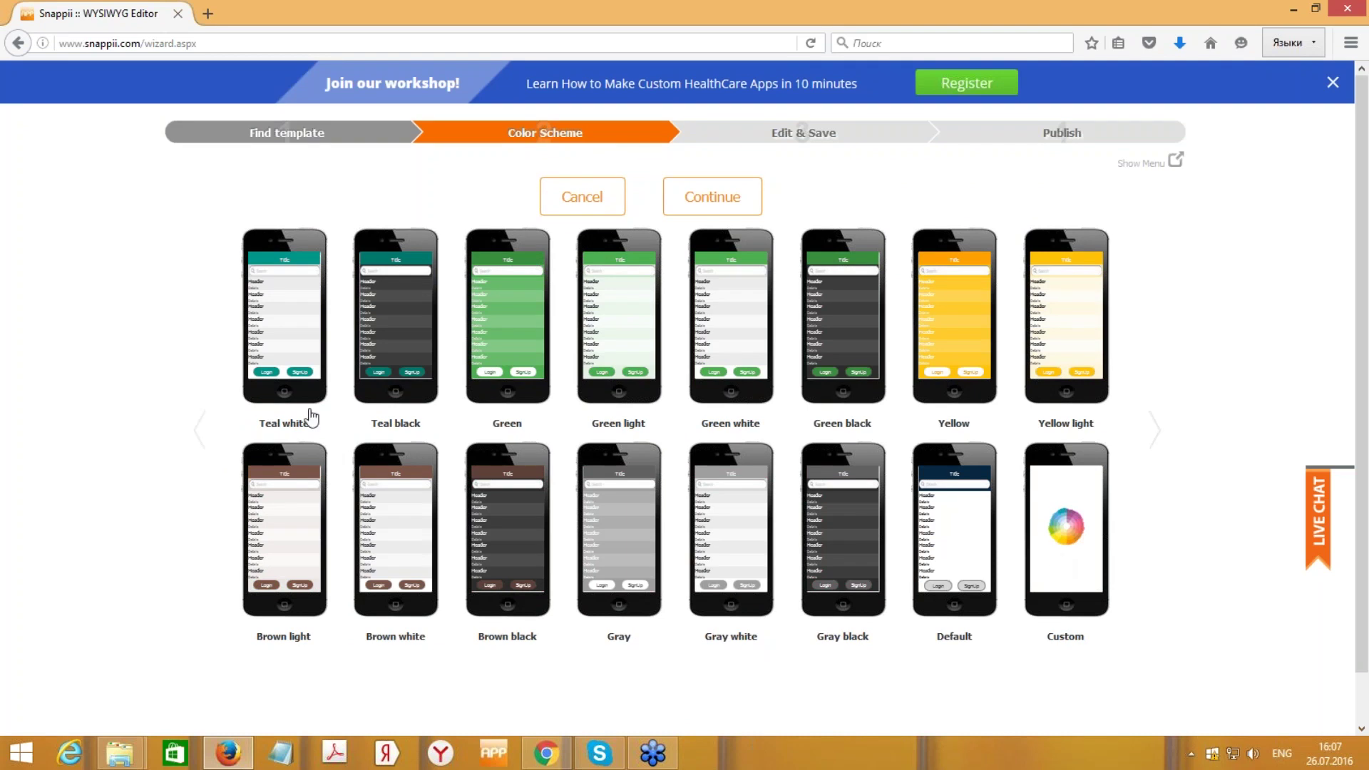
{"action": "left_click", "coordinate": [198, 439]}
{"action": "left_click", "coordinate": [198, 439]}
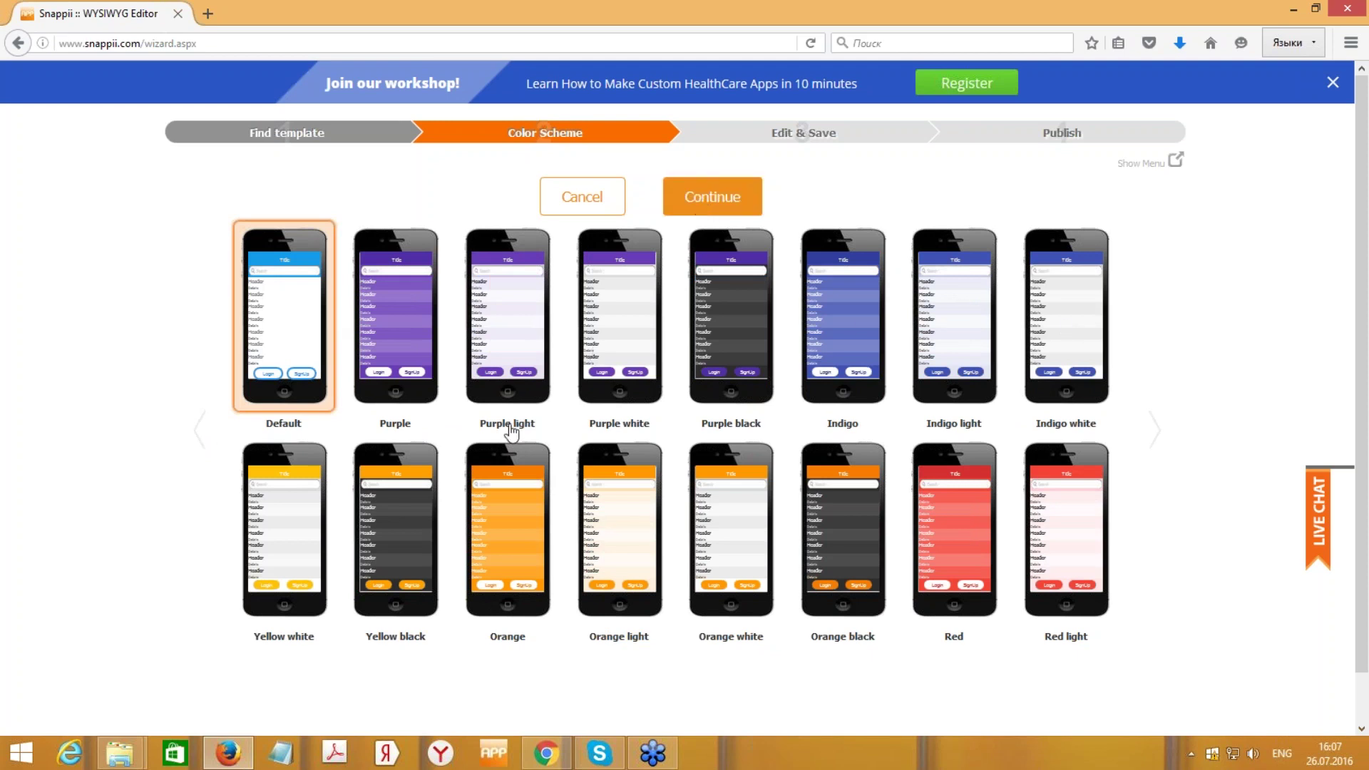
{"action": "left_click", "coordinate": [702, 207]}
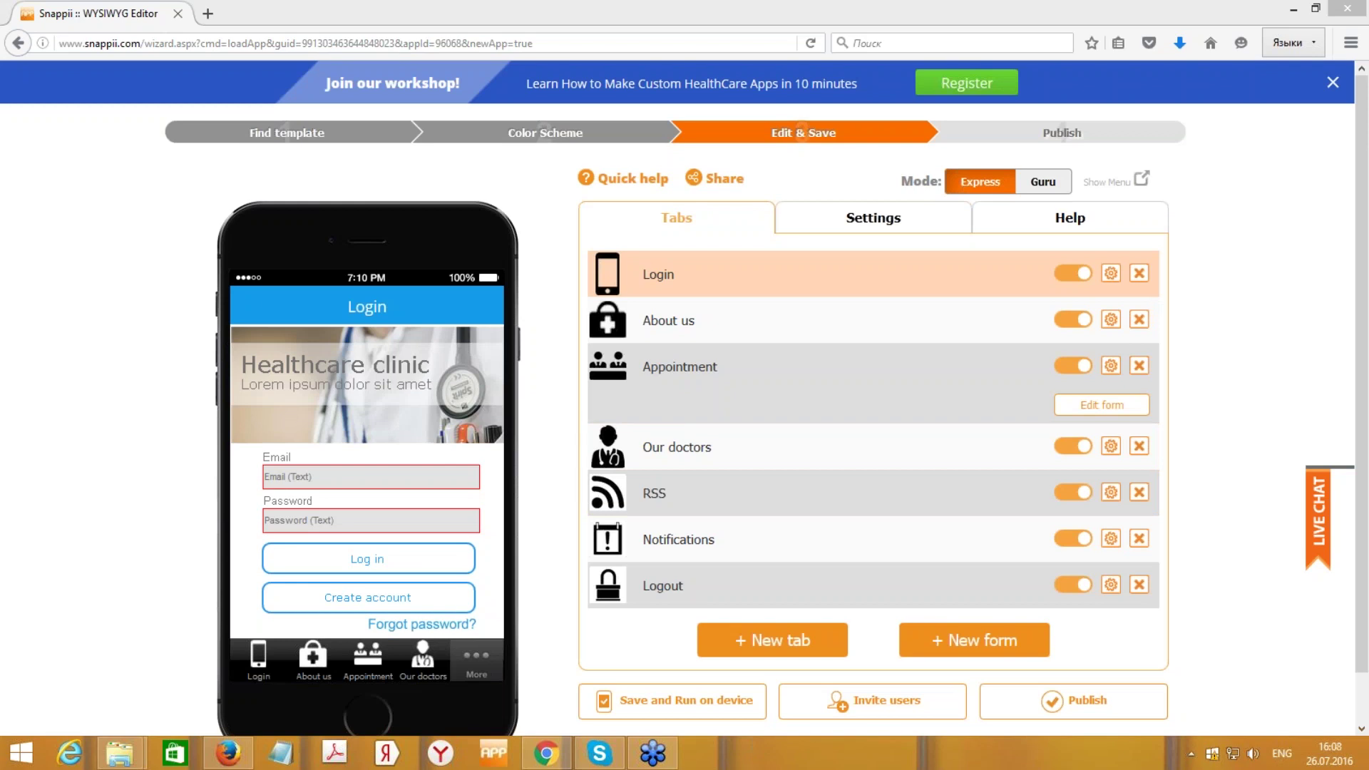
- Preview the Healthcare app's About us and Appointment screens
{"action": "left_click", "coordinate": [266, 672]}
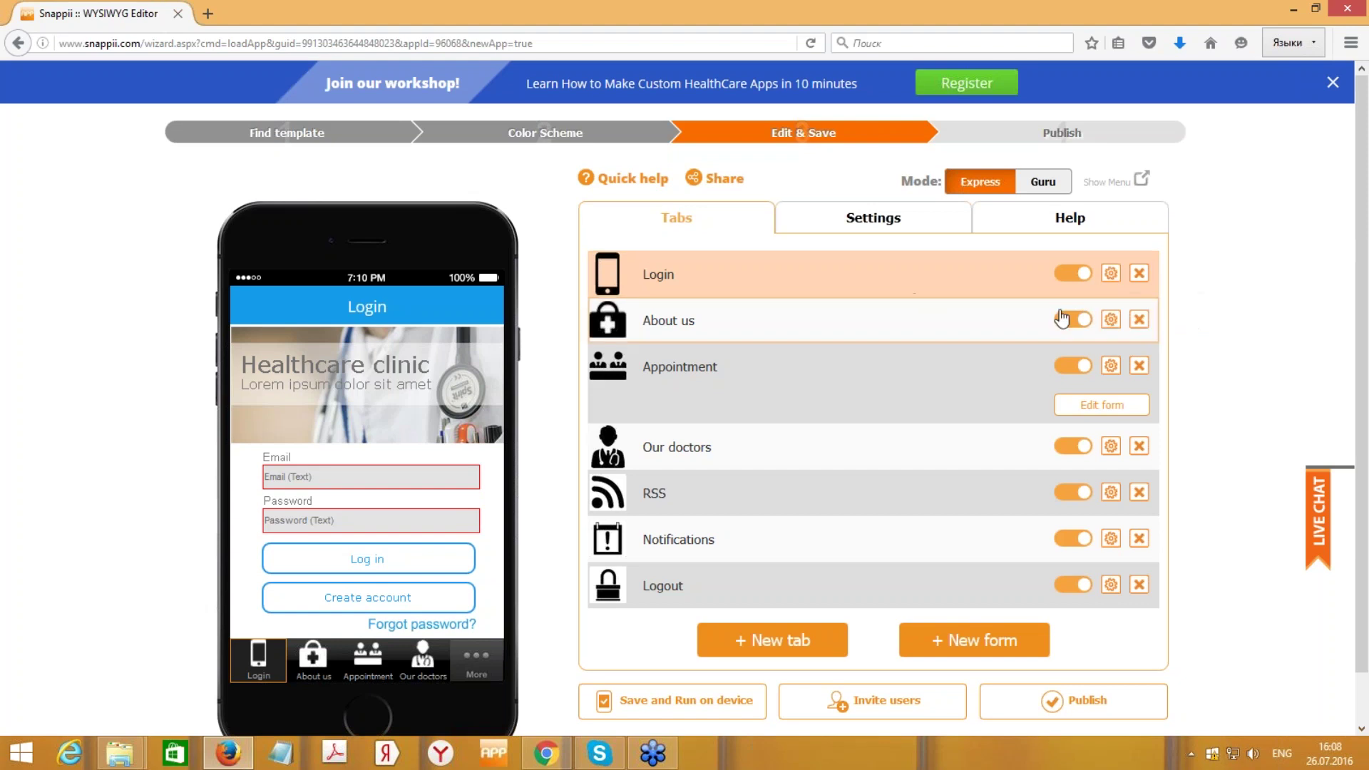
{"action": "left_click", "coordinate": [970, 331]}
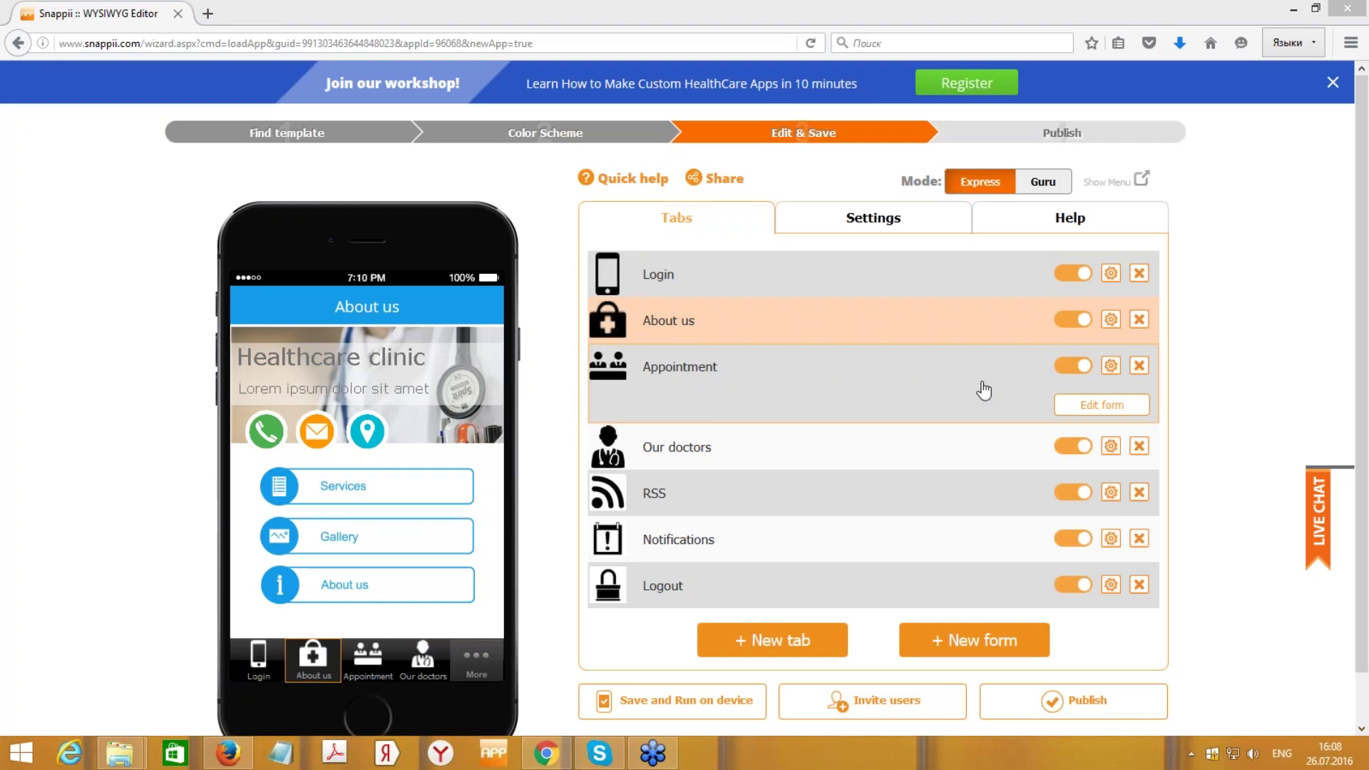
{"action": "left_click", "coordinate": [1020, 379]}
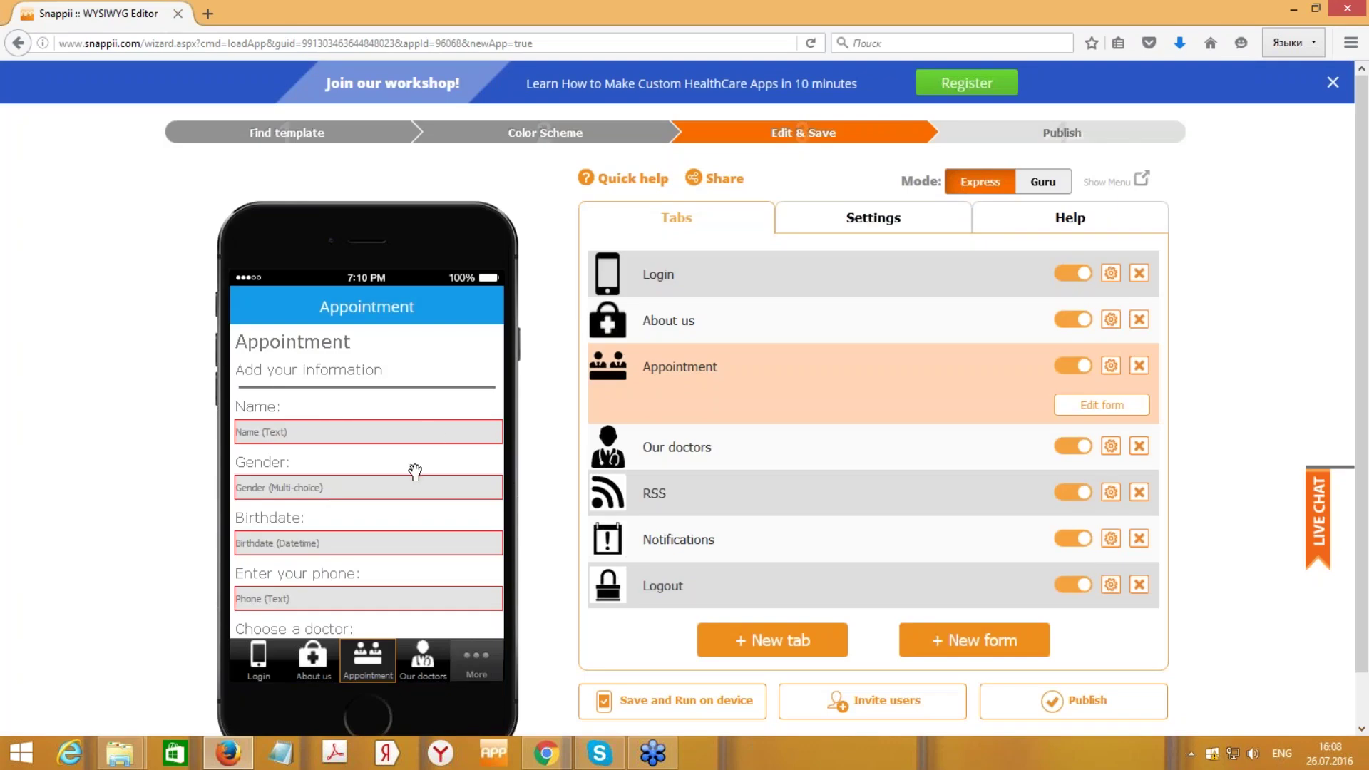
{"action": "scroll", "coordinate": [415, 472], "scroll_direction": "down", "scroll_amount": 5}
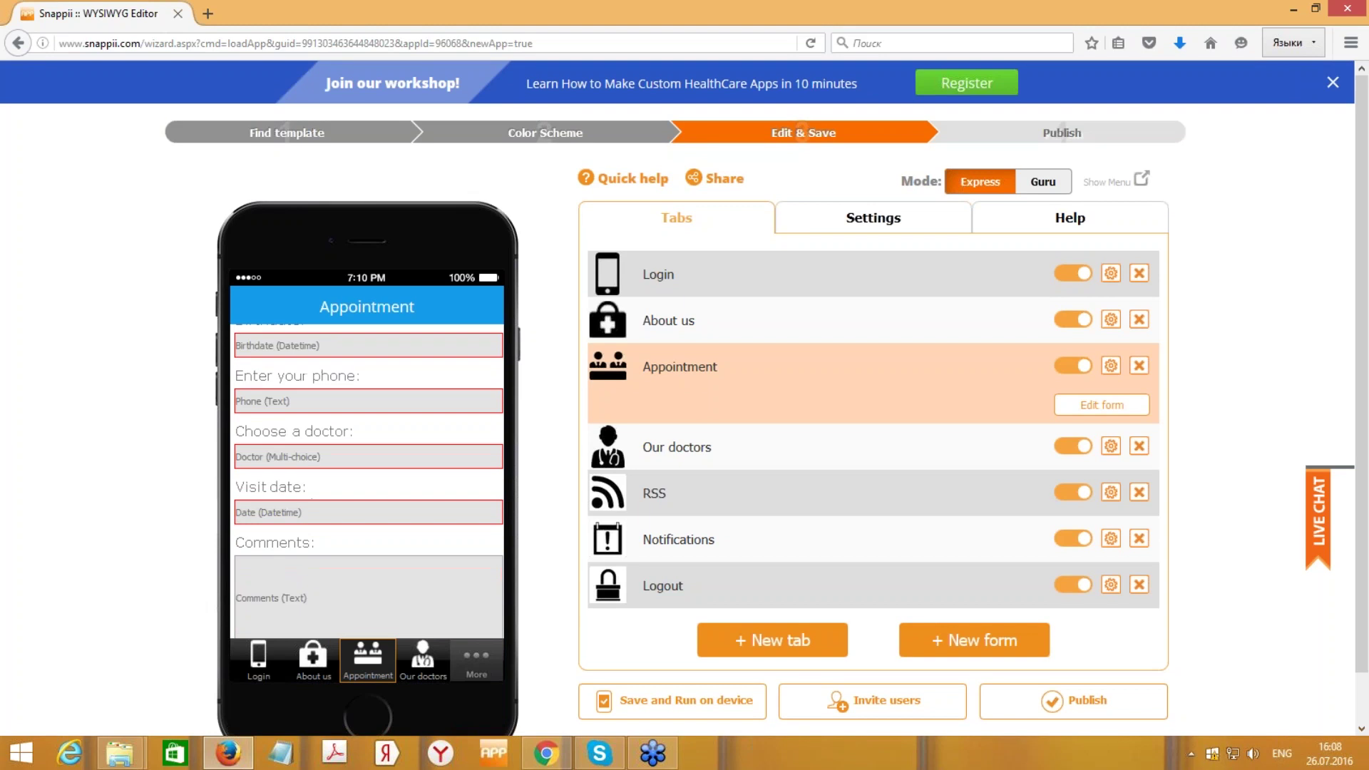
{"action": "scroll", "coordinate": [426, 479], "scroll_direction": "up", "scroll_amount": 5}
{"action": "scroll", "coordinate": [426, 479], "scroll_direction": "up", "scroll_amount": 1}
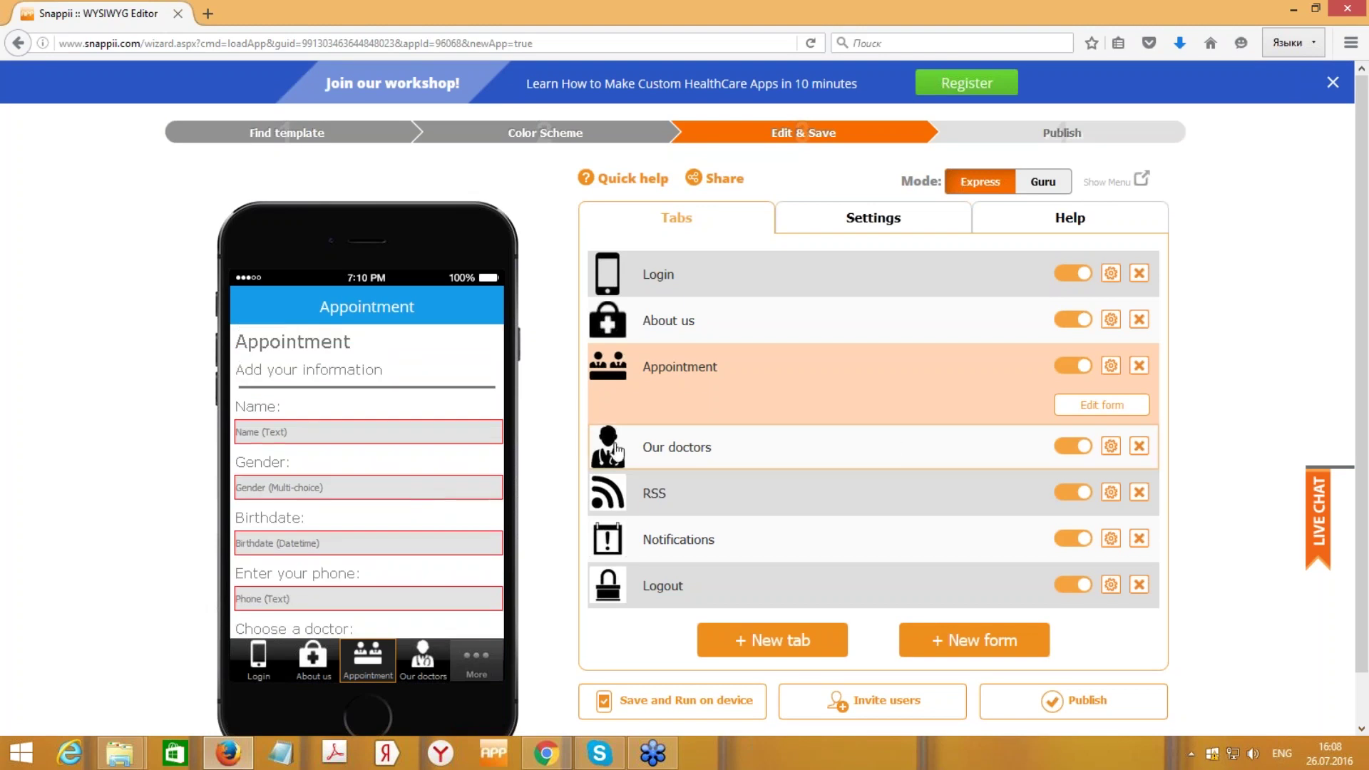
- Preview Our doctors and RSS, then open and cancel the Notifications tab settings
{"action": "left_click", "coordinate": [1018, 446]}
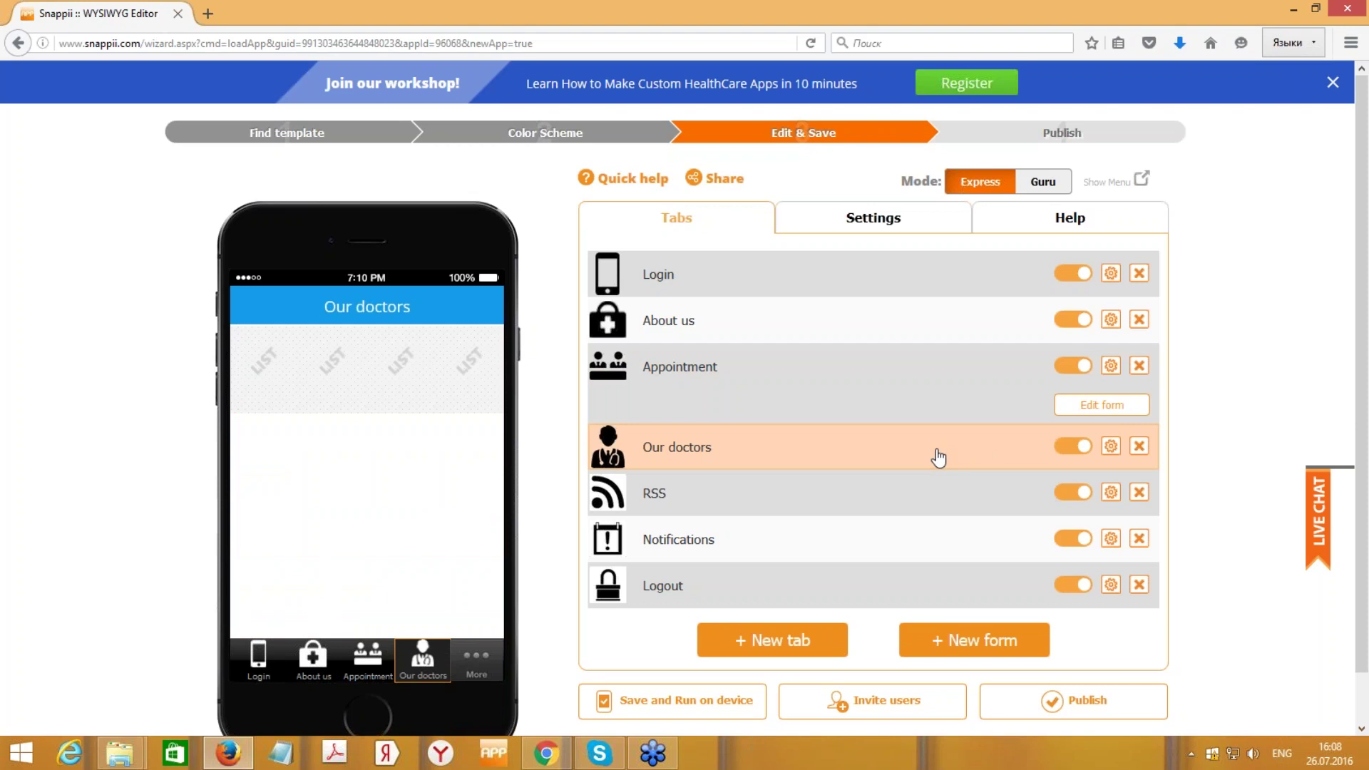
{"action": "left_click", "coordinate": [965, 492]}
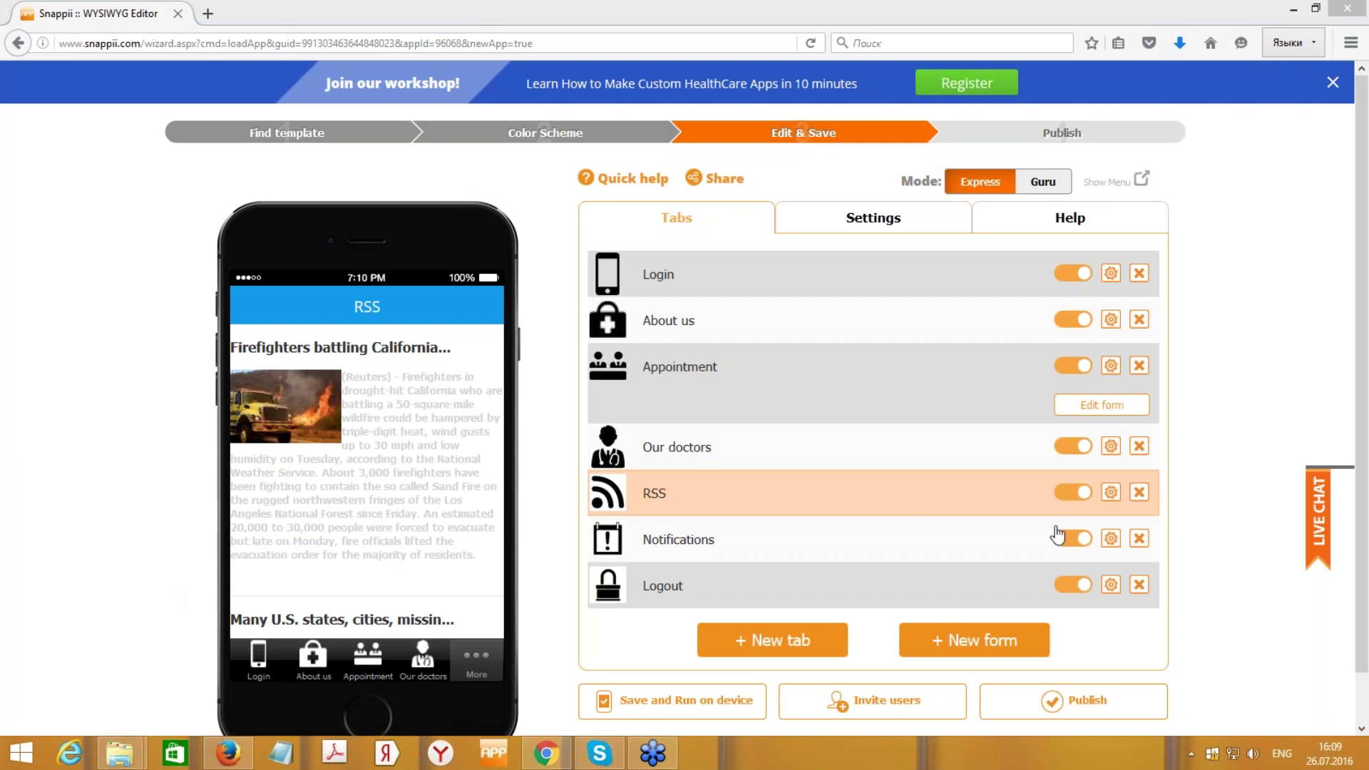
{"action": "left_click", "coordinate": [1110, 540]}
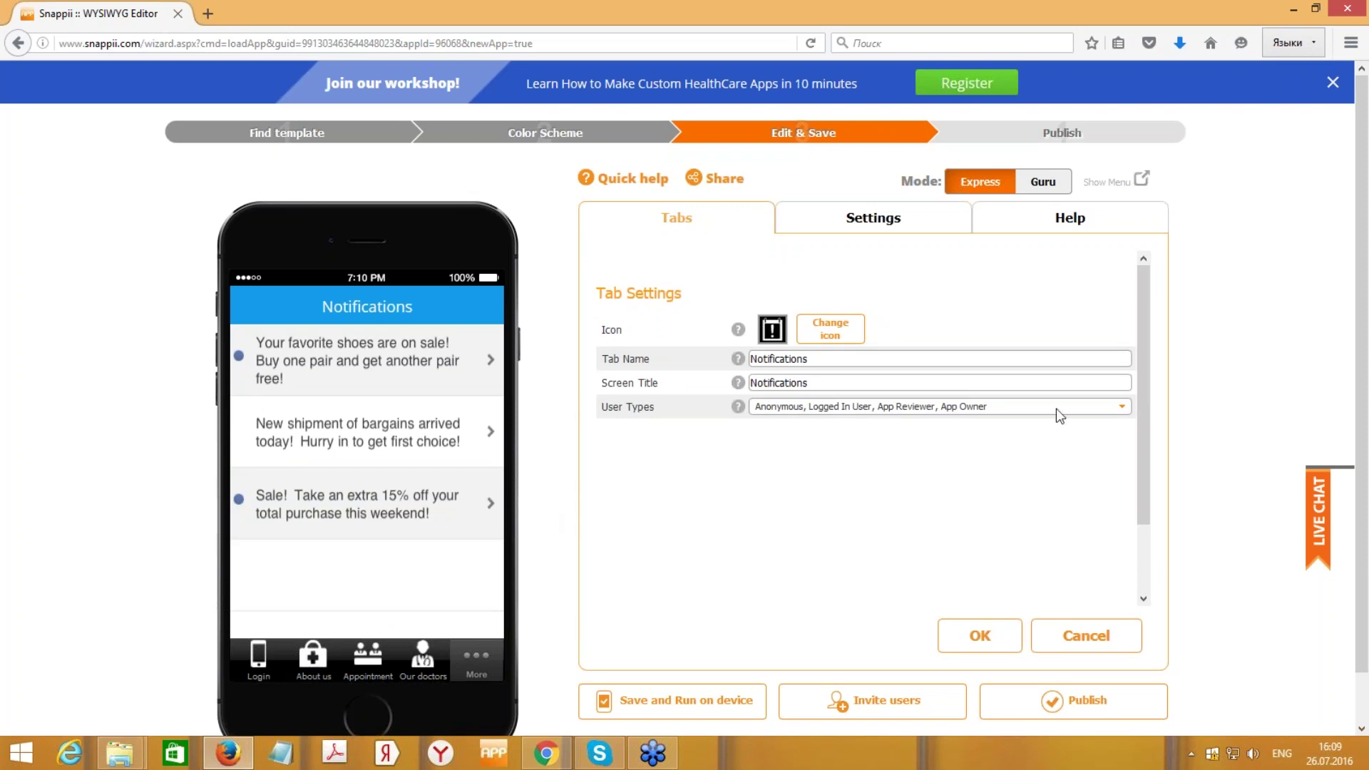
{"action": "left_click", "coordinate": [1086, 635]}
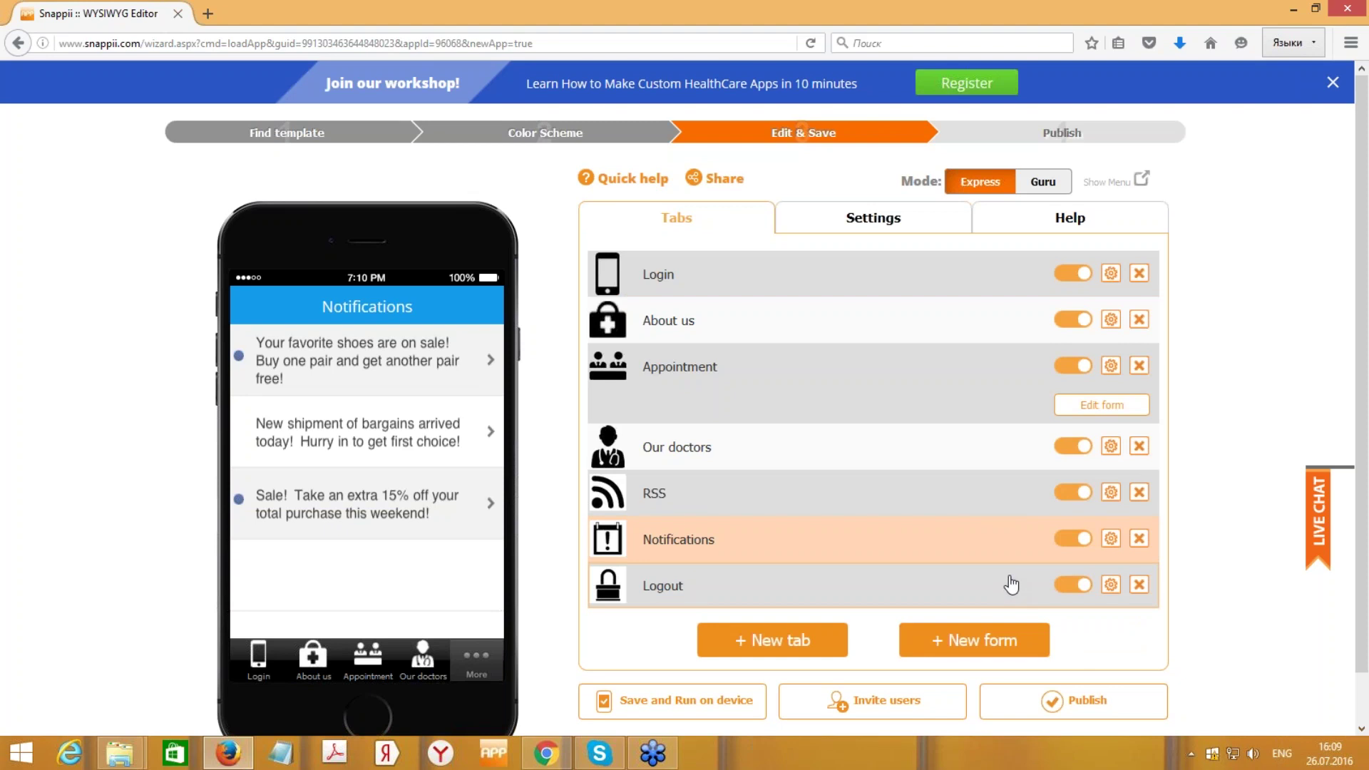
- Preview the About us screen again and open its tab settings
{"action": "left_click", "coordinate": [942, 333]}
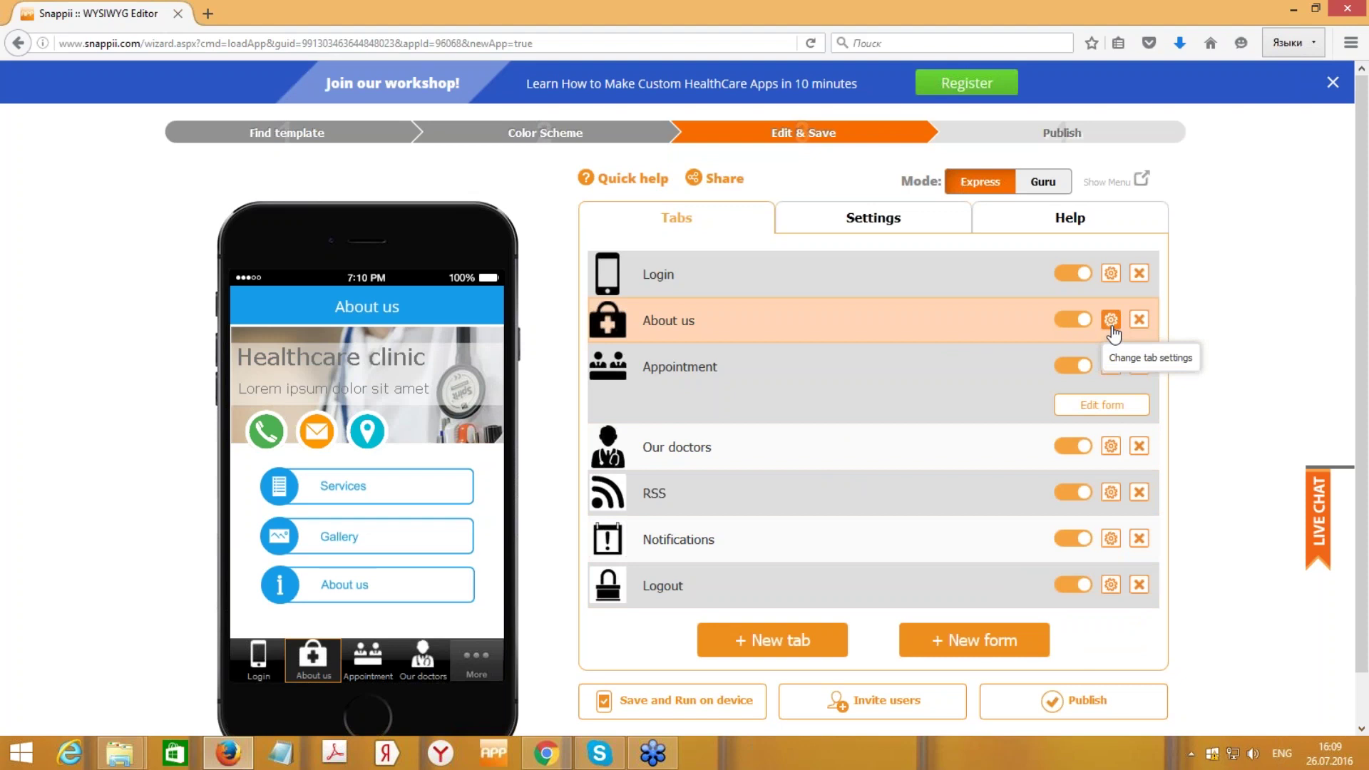
{"action": "left_click", "coordinate": [1111, 320]}
{"action": "scroll", "coordinate": [1049, 388], "scroll_direction": "down", "scroll_amount": 3}
{"action": "scroll", "coordinate": [1034, 407], "scroll_direction": "up", "scroll_amount": 4}
{"action": "scroll", "coordinate": [1006, 442], "scroll_direction": "down", "scroll_amount": 2}
{"action": "scroll", "coordinate": [995, 445], "scroll_direction": "down", "scroll_amount": 5}
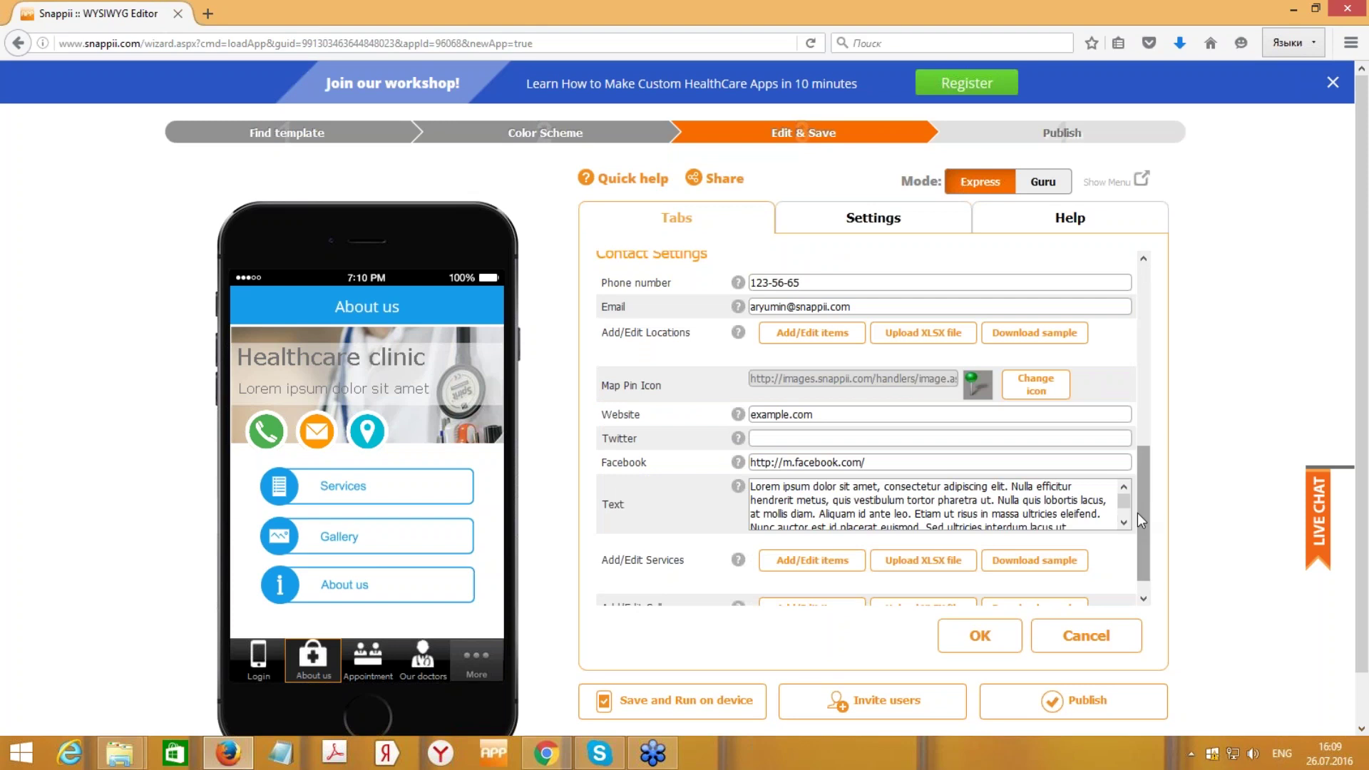
{"action": "left_click_drag", "start_coordinate": [1138, 482], "coordinate": [1134, 306]}
- Replace About us with 'Dental' in both Screen Title and Tab Name
{"action": "left_click_drag", "start_coordinate": [797, 360], "coordinate": [736, 362]}
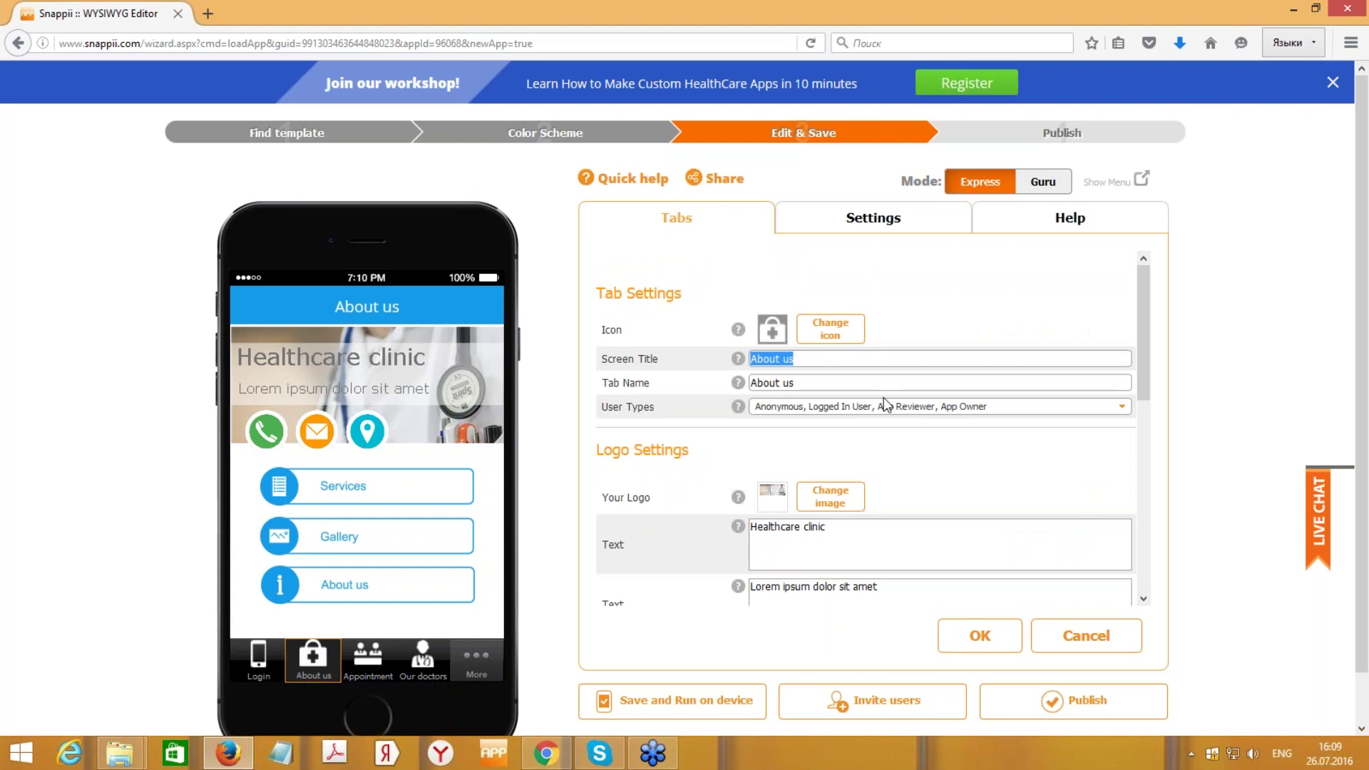
{"action": "type", "text": "Dental"}
{"action": "left_click_drag", "start_coordinate": [800, 383], "coordinate": [723, 387]}
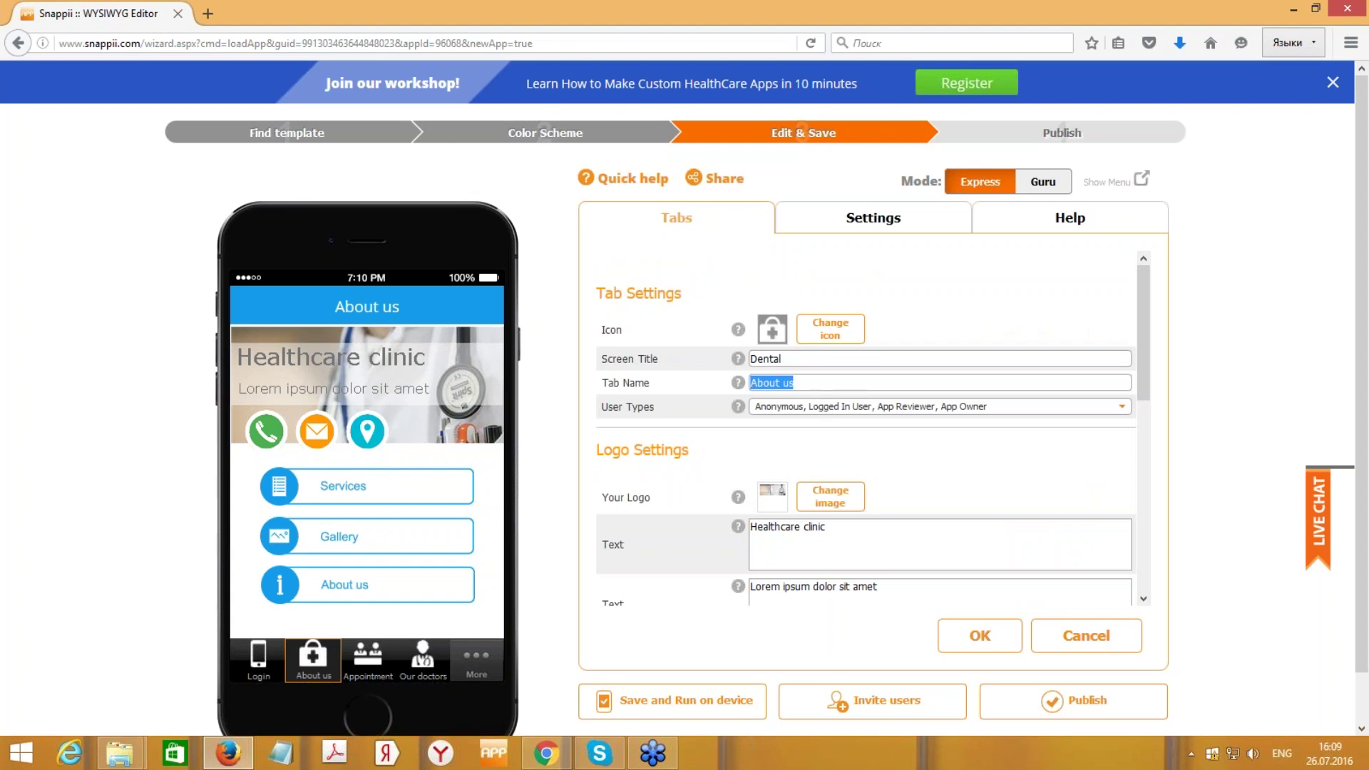
{"action": "type", "text": "Den"}
{"action": "key", "text": "BackSpace"}
{"action": "key", "text": "BackSpace"}
{"action": "key", "text": "BackSpace"}
{"action": "type", "text": "Dental"}
{"action": "scroll", "coordinate": [836, 462], "scroll_direction": "down", "scroll_amount": 1}
- Replace the tab's logo with the uploaded 111.png dental image
{"action": "left_click", "coordinate": [769, 409]}
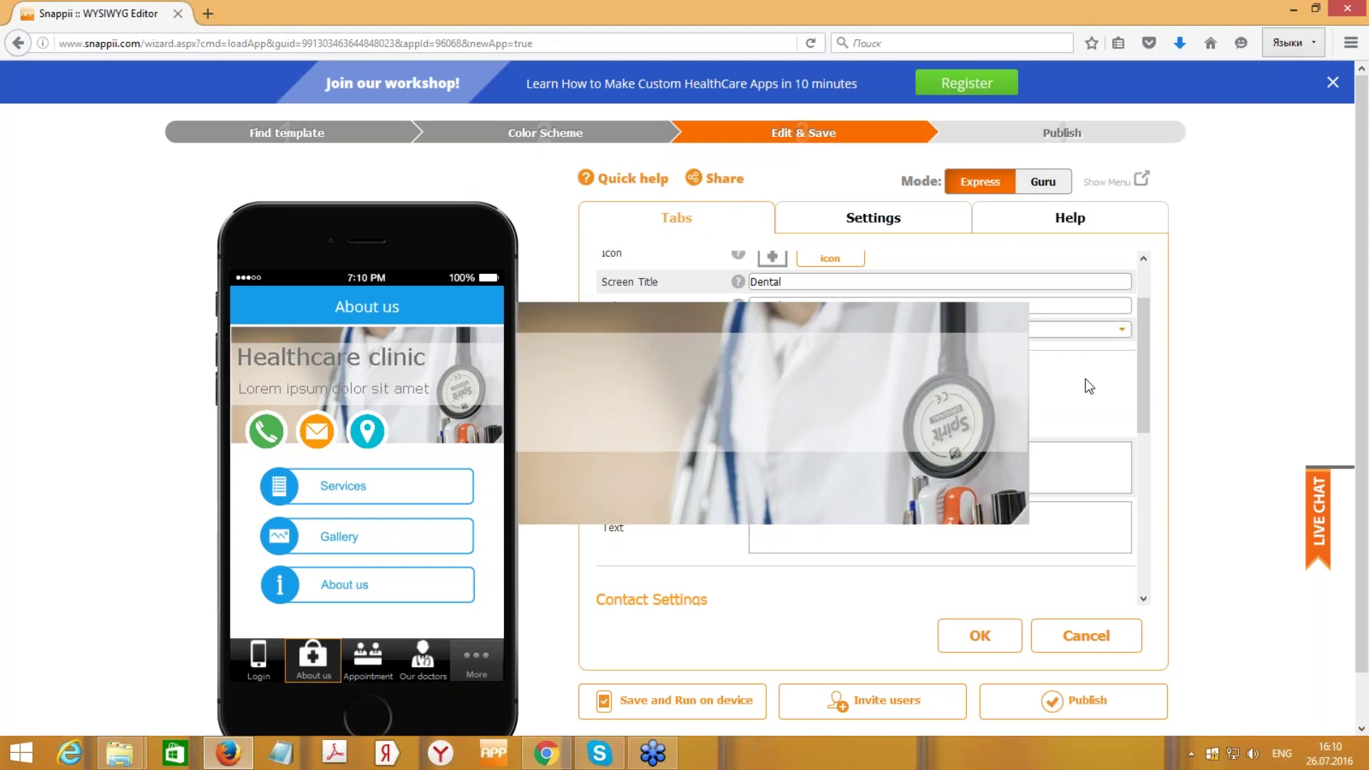
{"action": "left_click", "coordinate": [915, 419]}
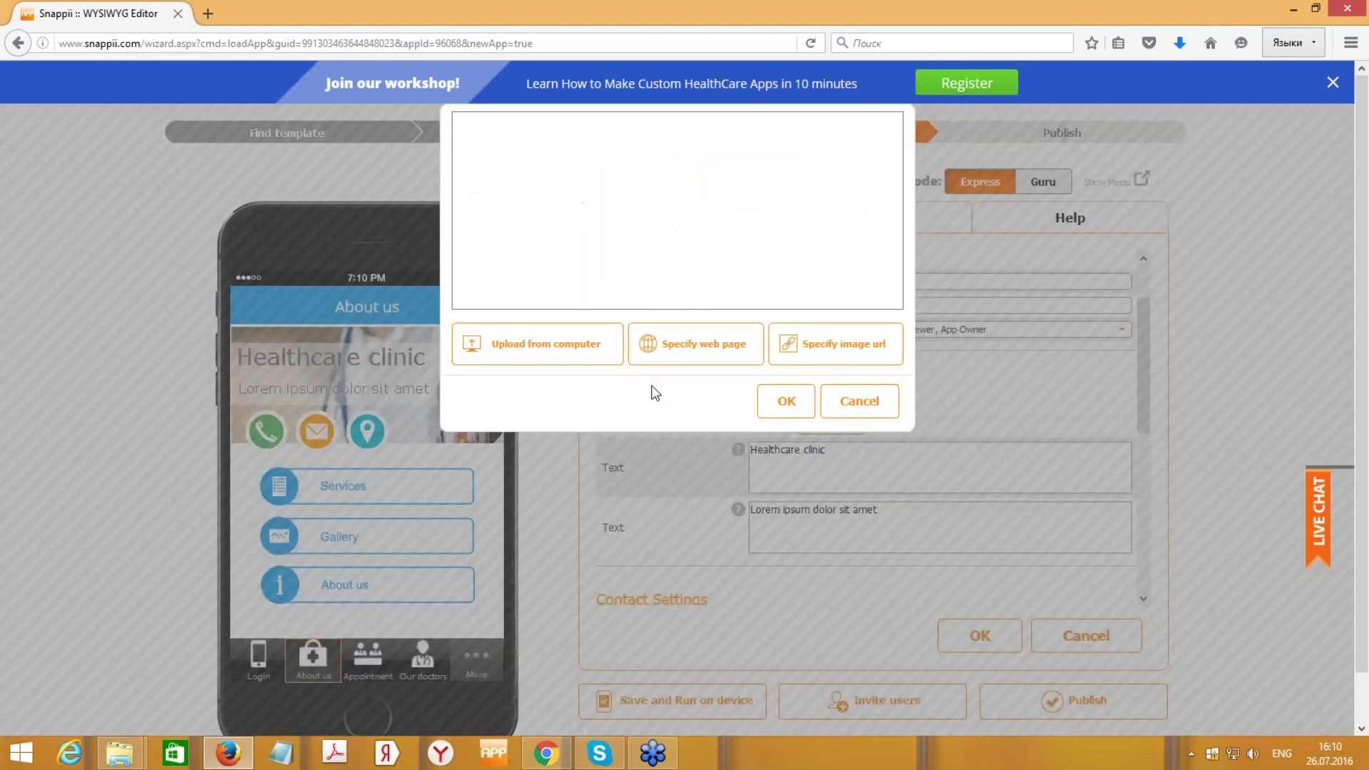
{"action": "left_click", "coordinate": [596, 362]}
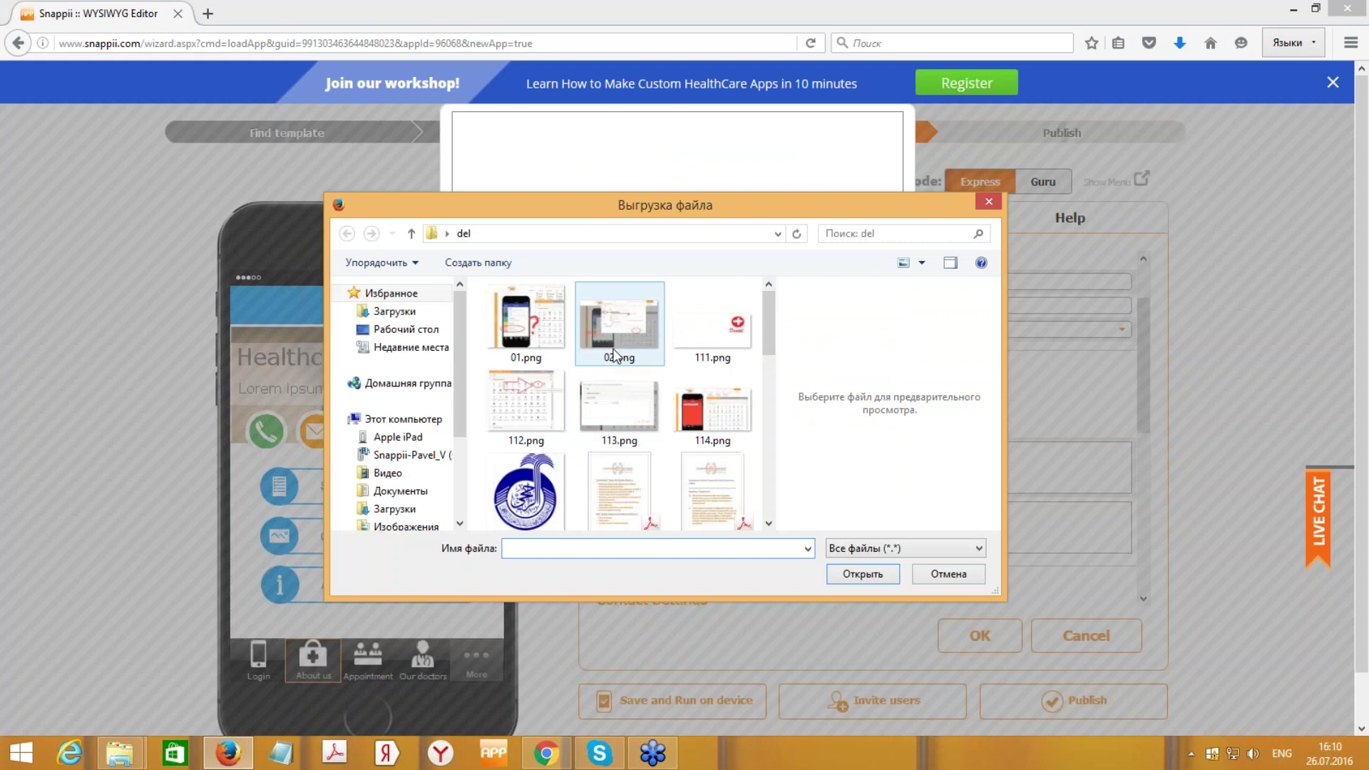
{"action": "left_click", "coordinate": [719, 339]}
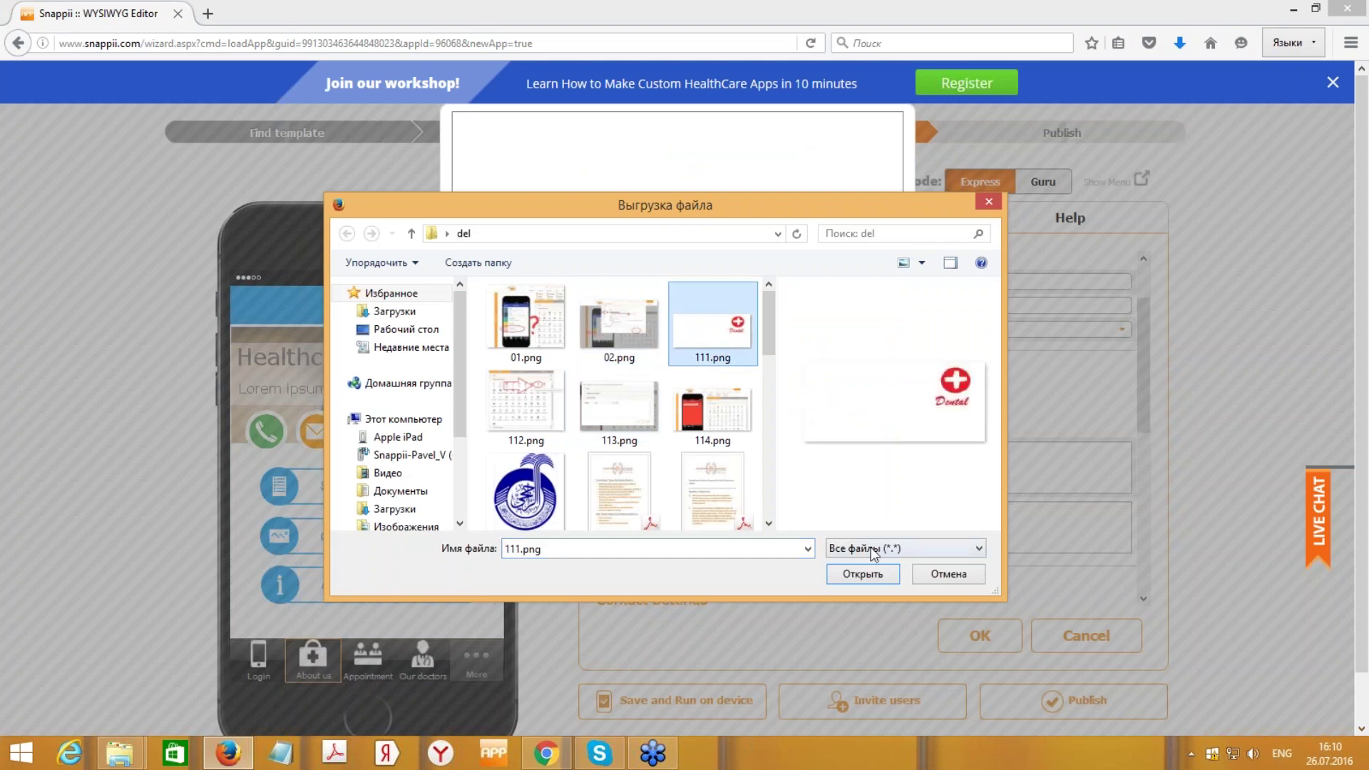
{"action": "left_click", "coordinate": [861, 574]}
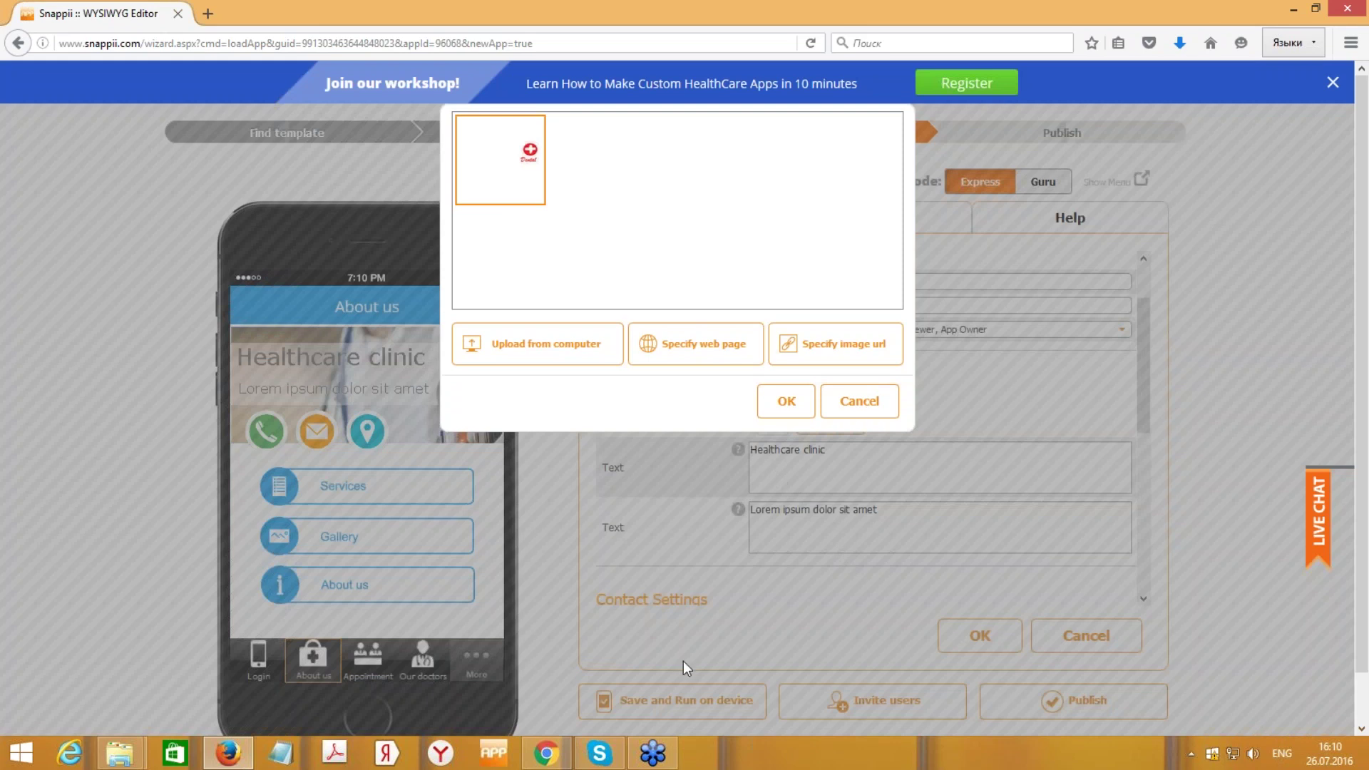
{"action": "left_click", "coordinate": [785, 405]}
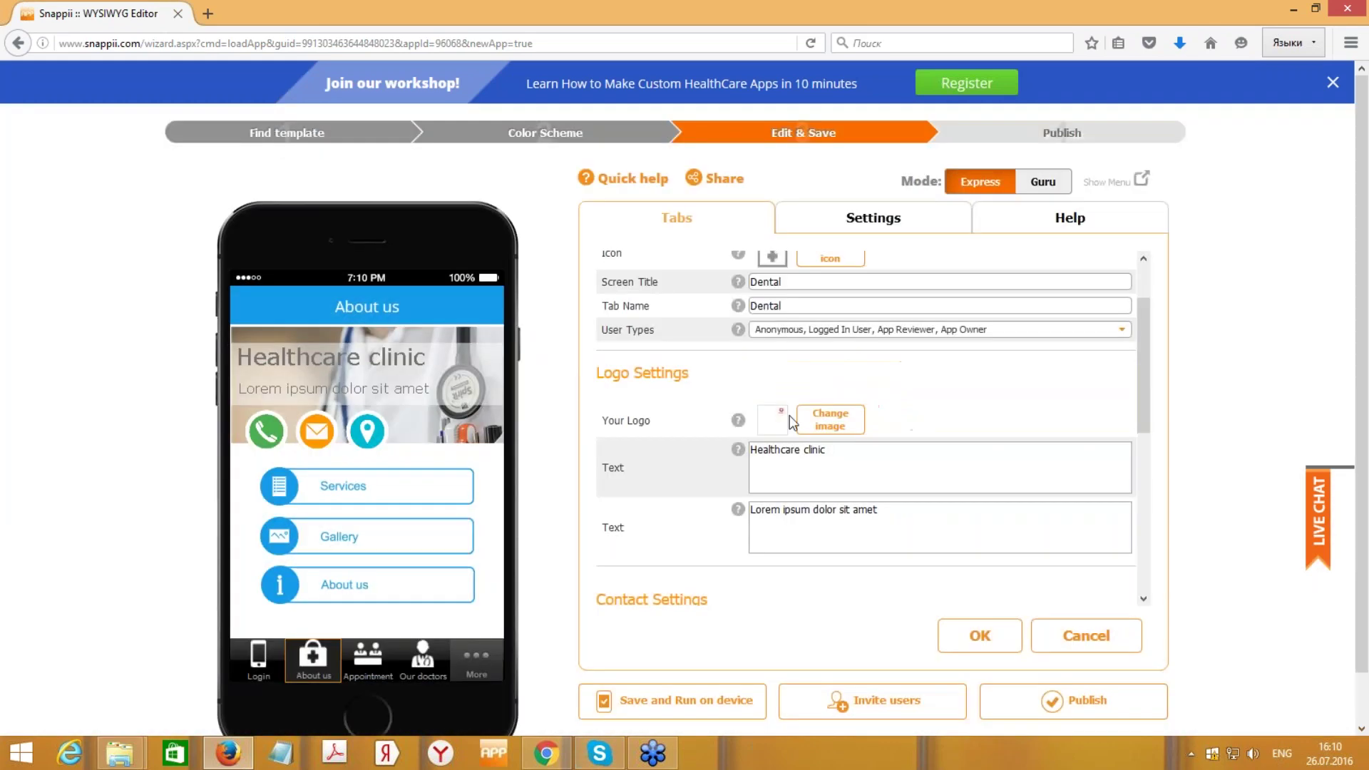
- Set the logo texts to the dental clinic's name and 'The best in New England'
{"action": "left_click", "coordinate": [898, 445]}
{"action": "scroll", "coordinate": [877, 446], "scroll_direction": "down", "scroll_amount": 1}
{"action": "key", "text": "ctrl+a"}
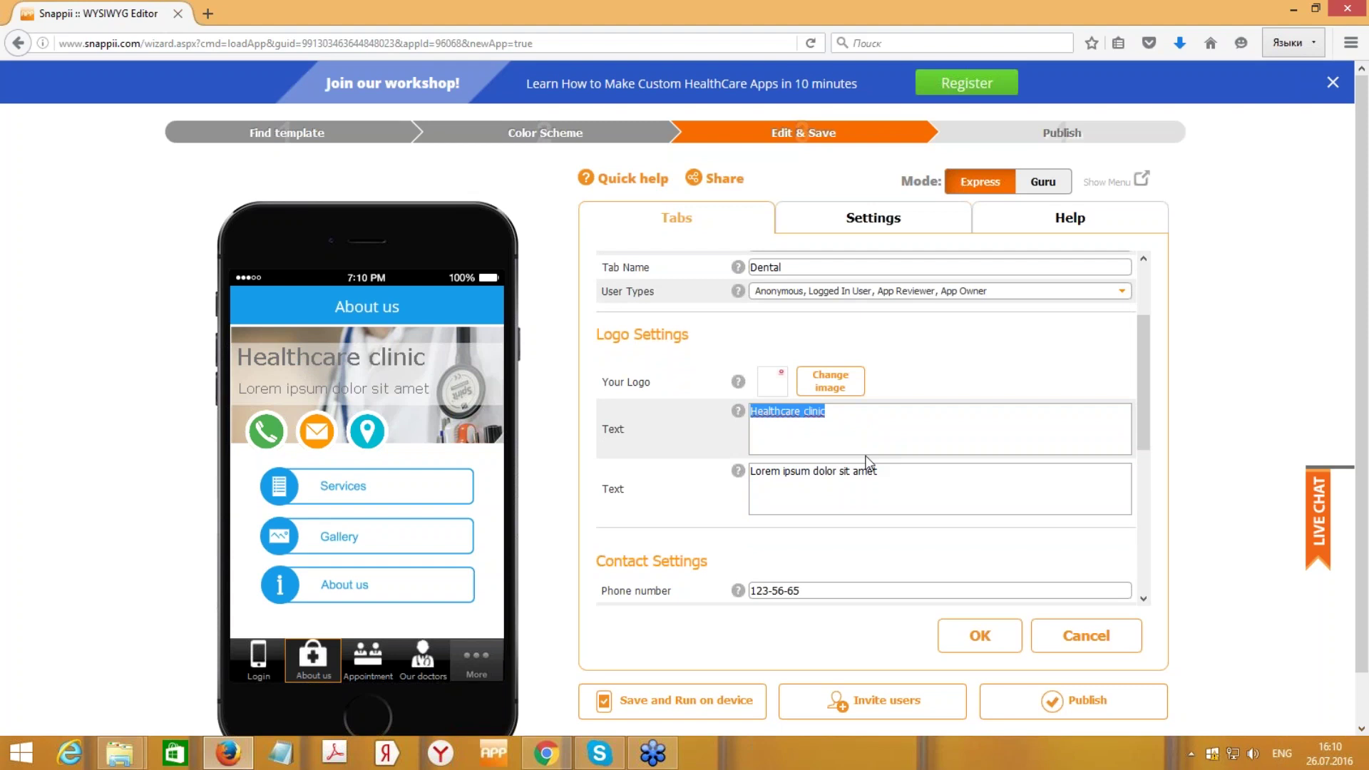
{"action": "type", "text": "Anatoly"}
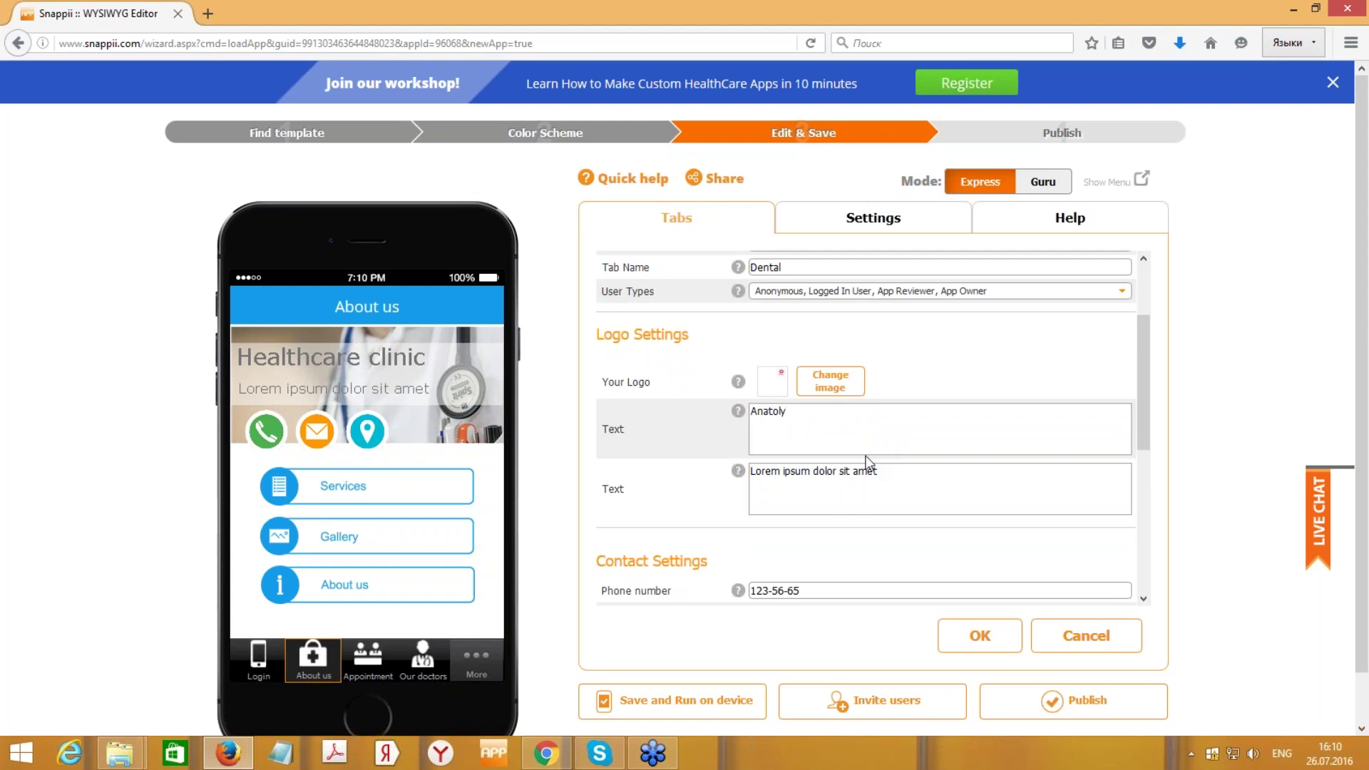
{"action": "type", "text": "'s Dental Clinic"}
{"action": "scroll", "coordinate": [905, 460], "scroll_direction": "down", "scroll_amount": 1}
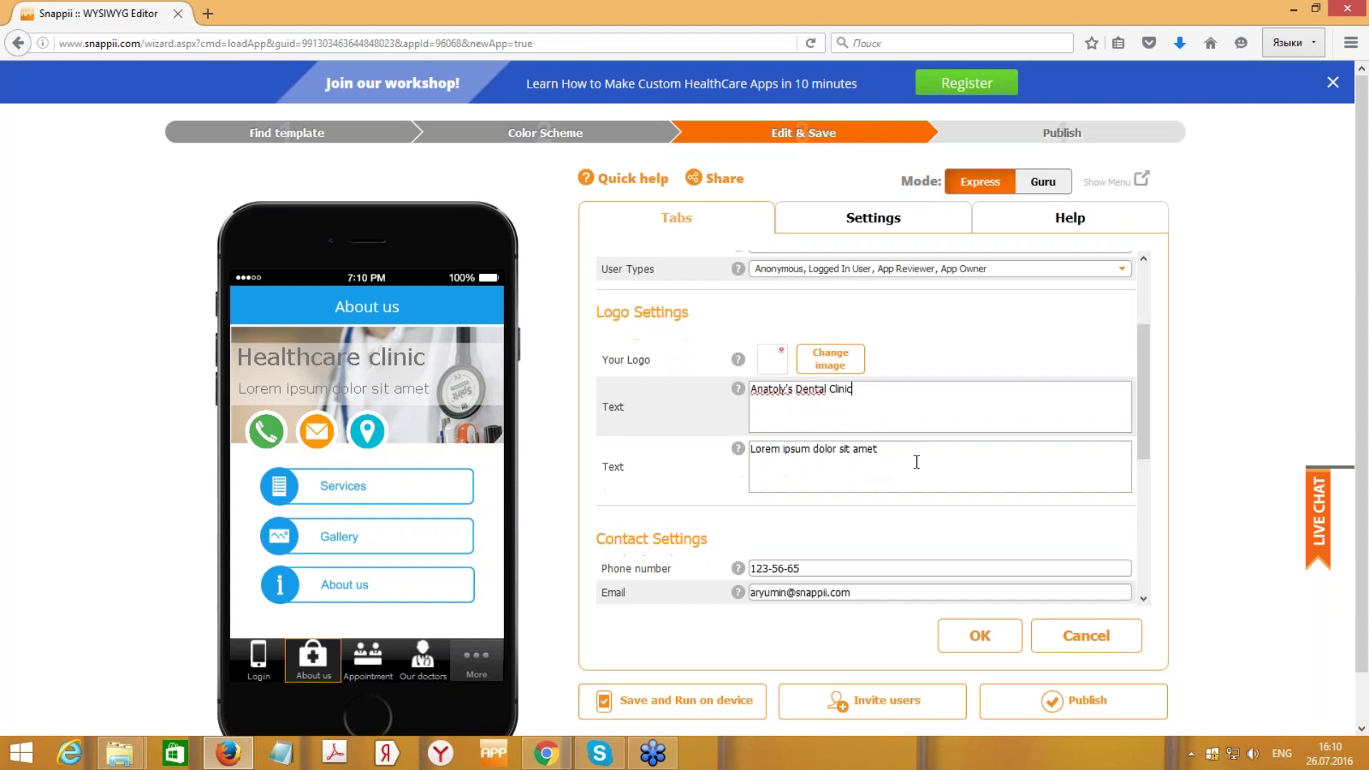
{"action": "left_click_drag", "start_coordinate": [918, 435], "coordinate": [712, 432]}
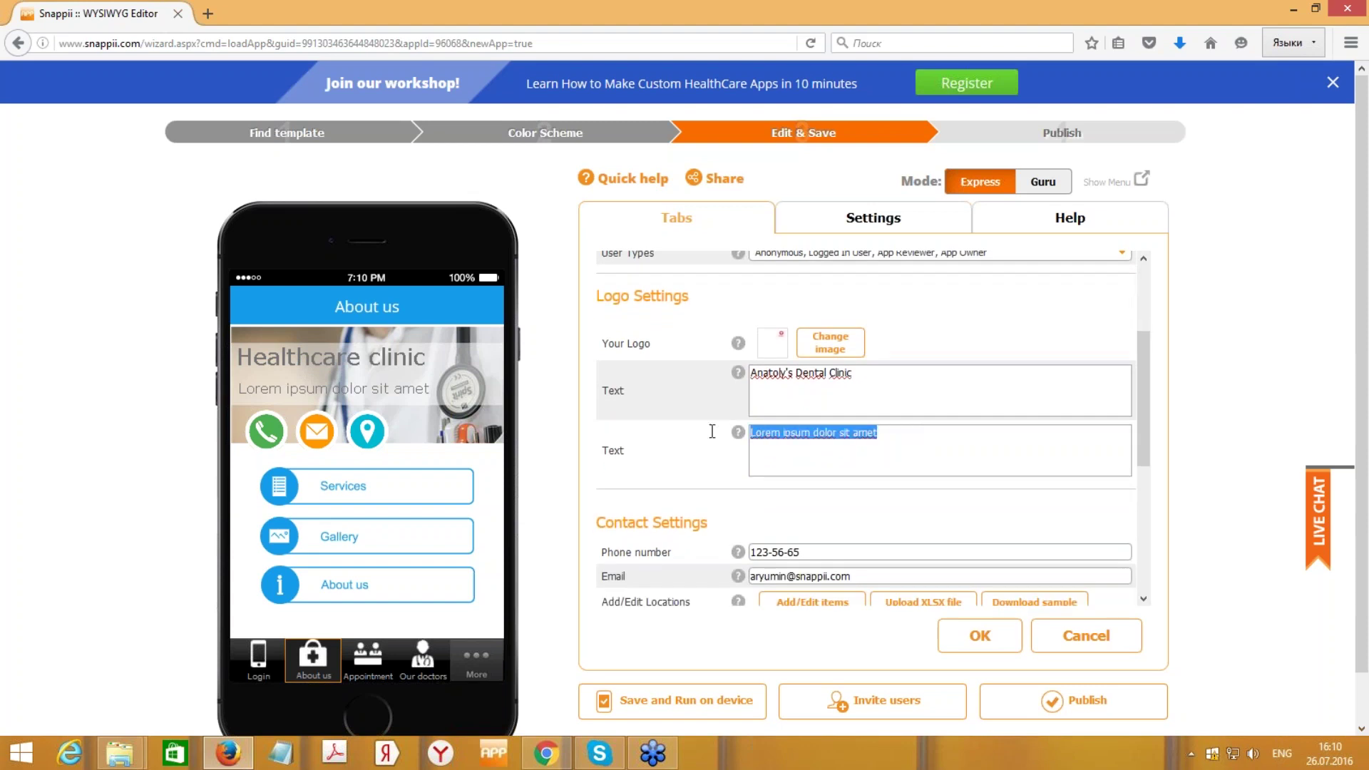
{"action": "type", "text": "The "}
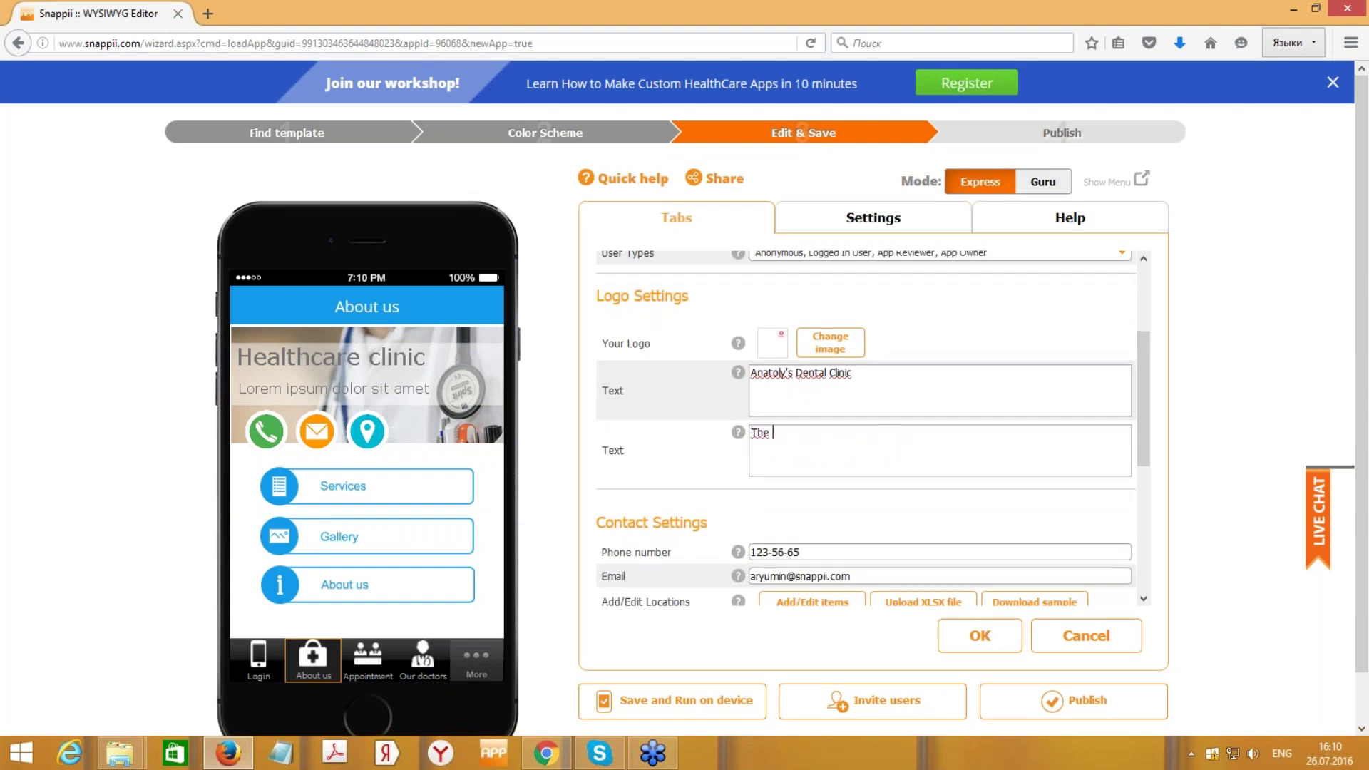
{"action": "type", "text": "best in New England"}
{"action": "left_click_drag", "start_coordinate": [1144, 381], "coordinate": [1132, 405]}
{"action": "scroll", "coordinate": [899, 400], "scroll_direction": "down", "scroll_amount": 1}
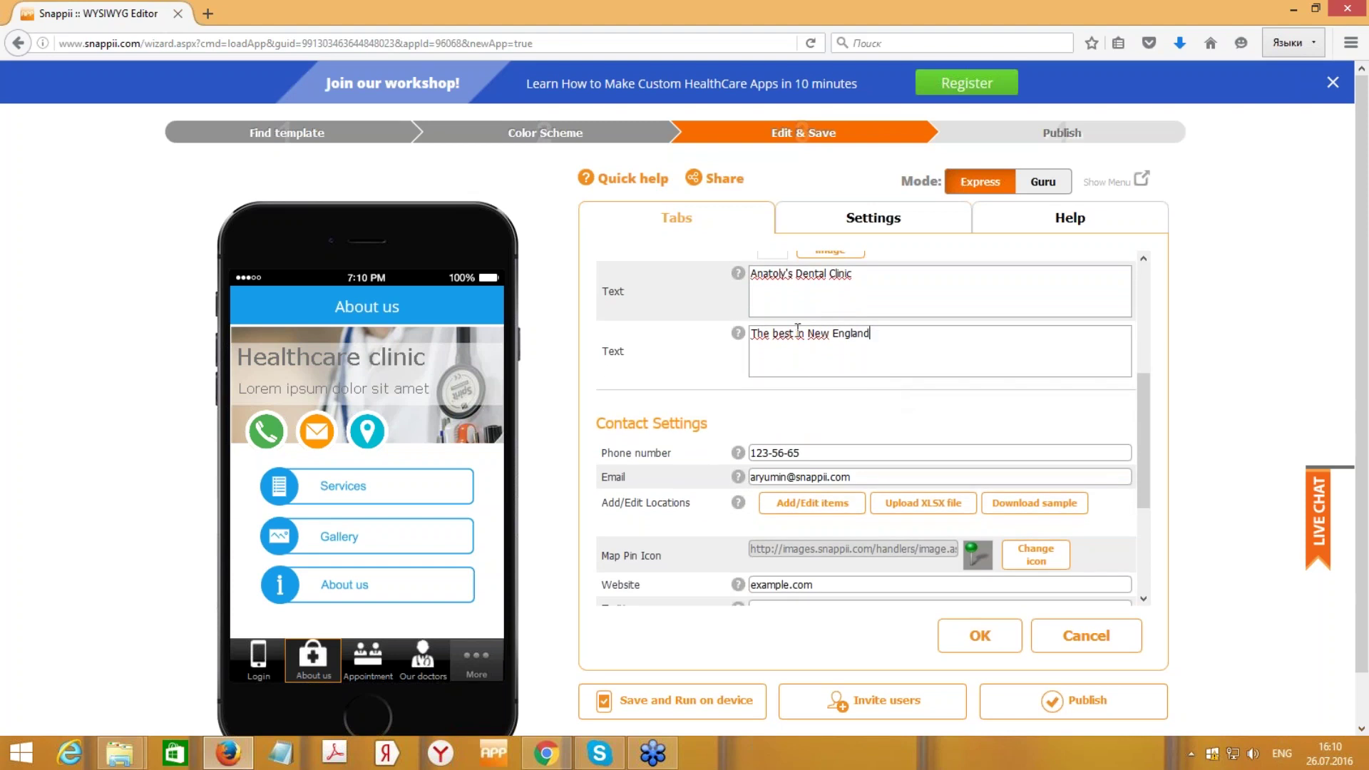
- Enter the clinic's Twitter handle in the Contact Settings Twitter field
{"action": "scroll", "coordinate": [871, 470], "scroll_direction": "down", "scroll_amount": 3}
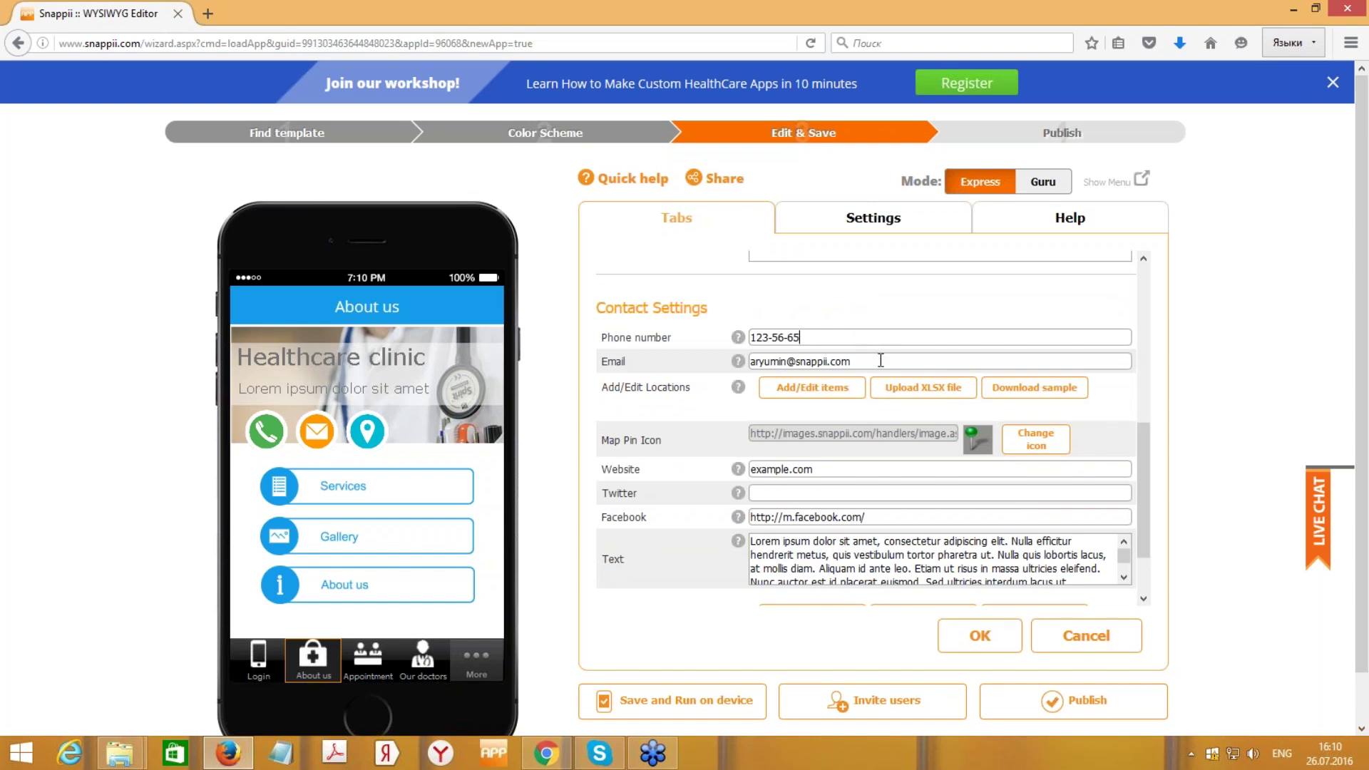
{"action": "scroll", "coordinate": [880, 367], "scroll_direction": "down", "scroll_amount": 2}
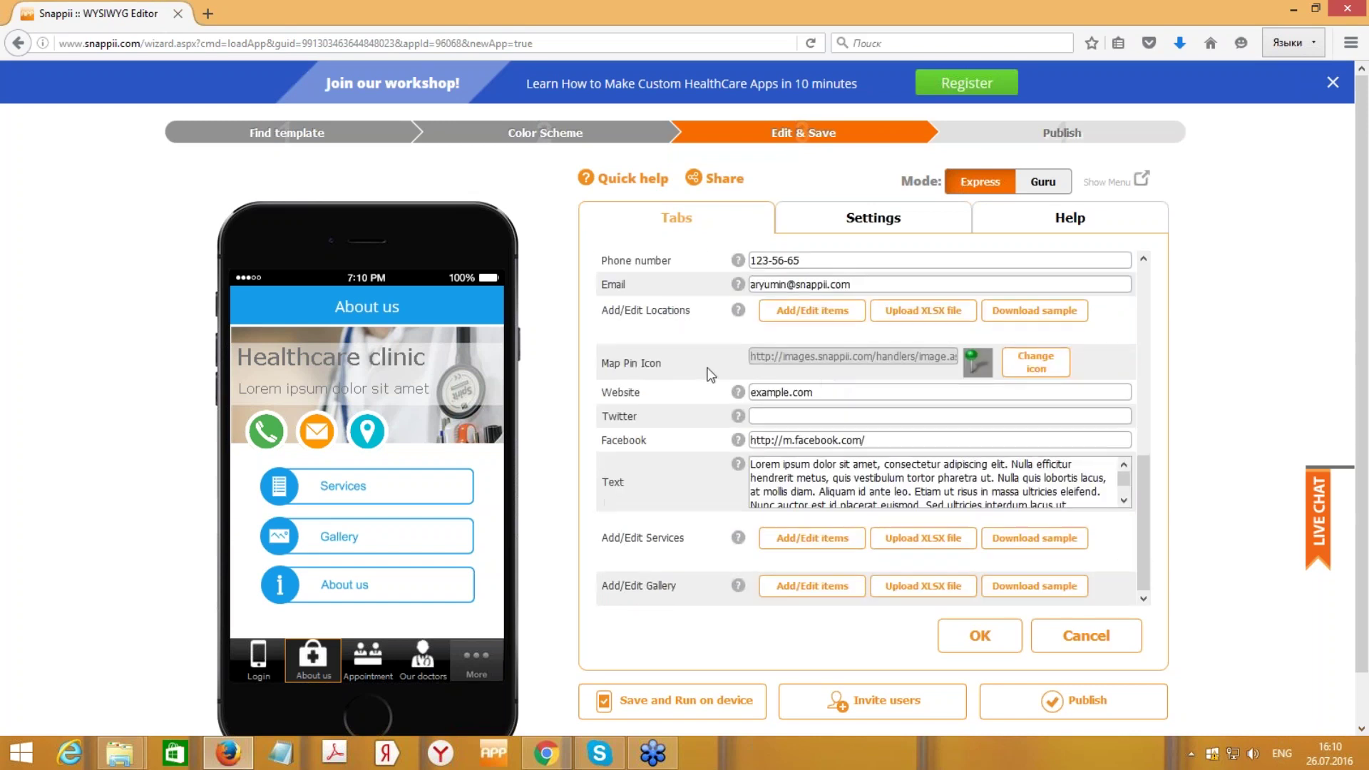
{"action": "left_click", "coordinate": [1028, 368]}
{"action": "type", "text": "anatolydental"}
- Download the sample spreadsheet for the services list
{"action": "scroll", "coordinate": [932, 471], "scroll_direction": "down", "scroll_amount": 1}
{"action": "scroll", "coordinate": [907, 460], "scroll_direction": "up", "scroll_amount": 4}
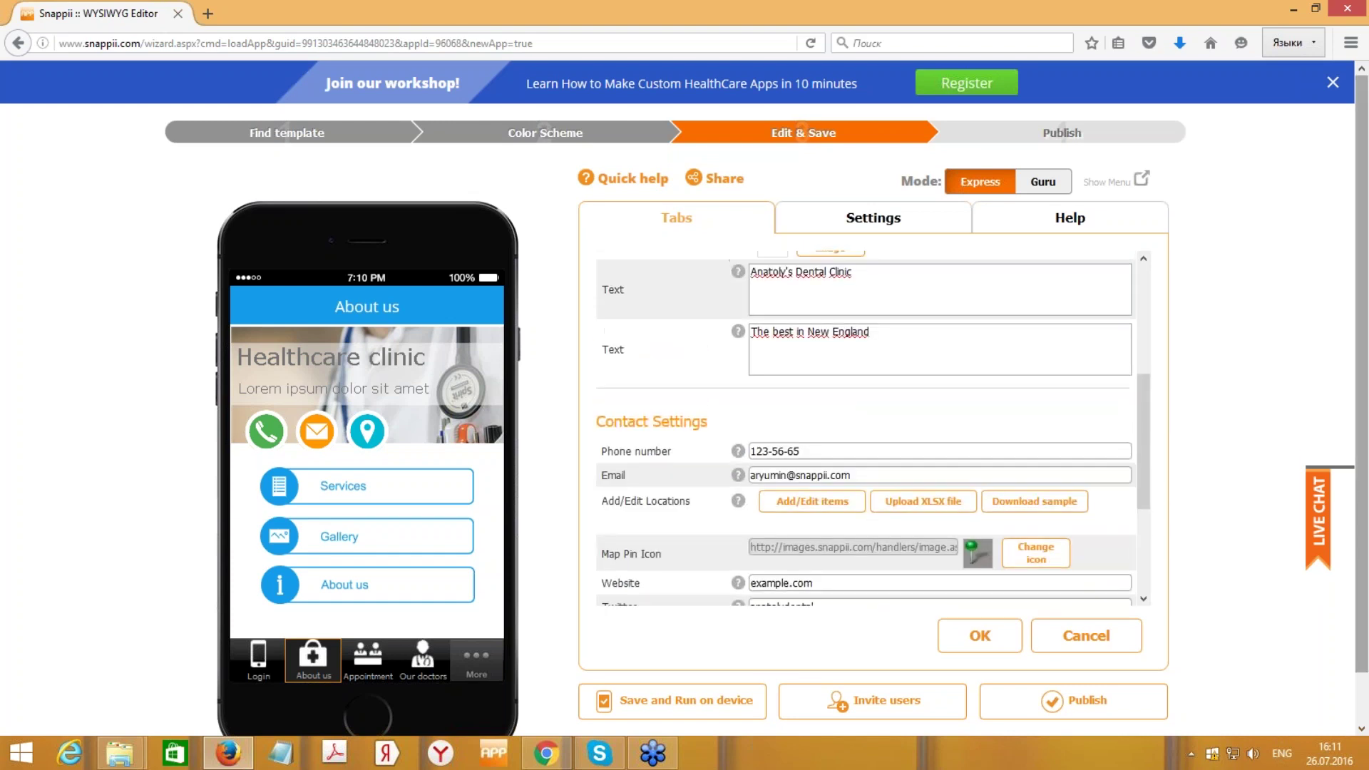
{"action": "scroll", "coordinate": [1351, 506], "scroll_direction": "down", "scroll_amount": 1}
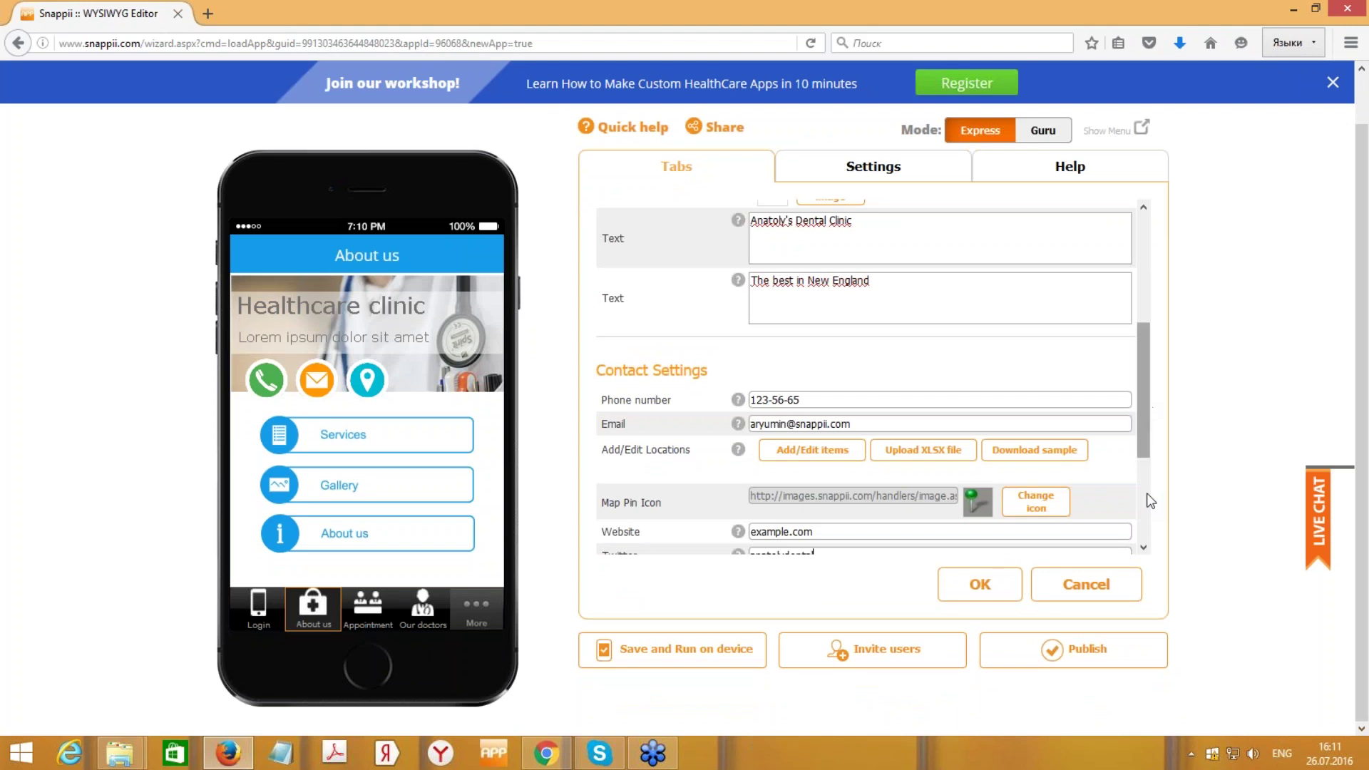
{"action": "left_click_drag", "start_coordinate": [1146, 411], "coordinate": [1148, 501]}
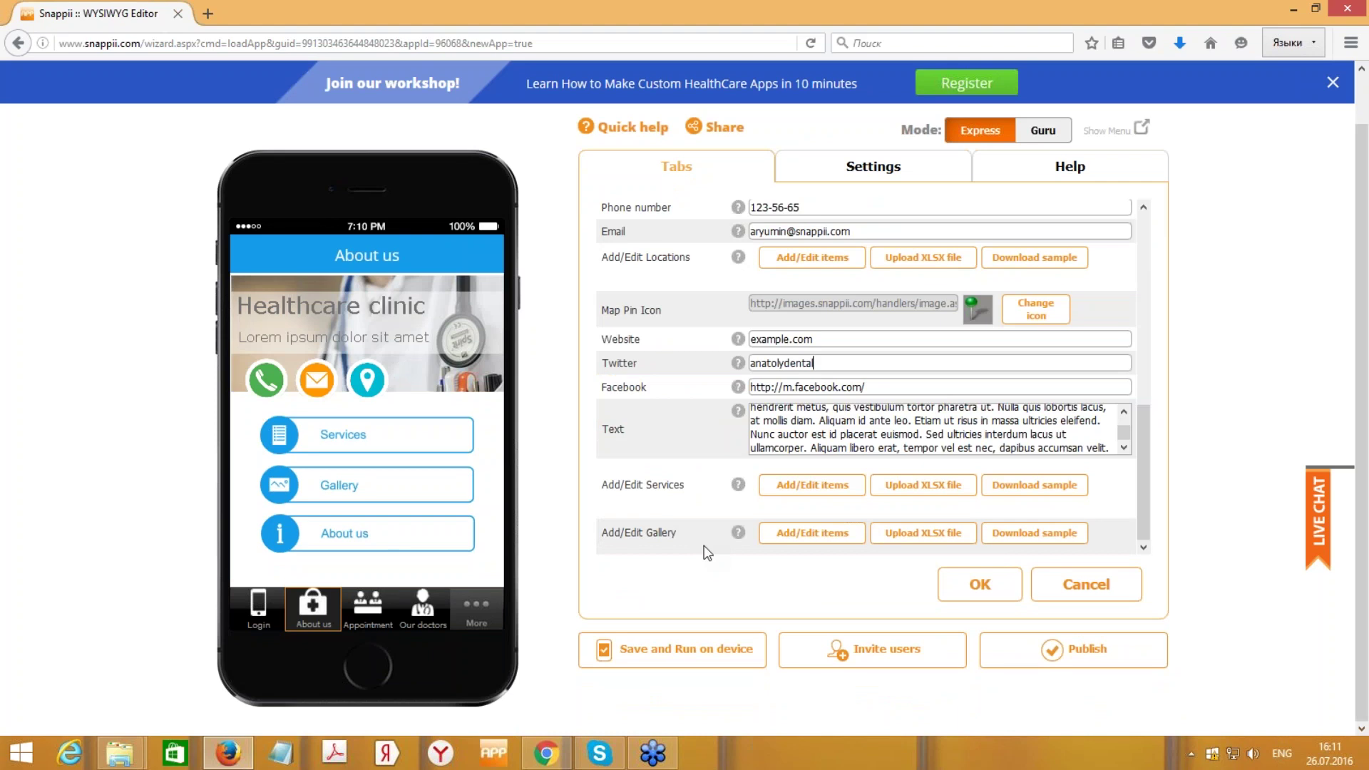
{"action": "left_click", "coordinate": [1009, 489]}
- Open the services sample in Excel, widen columns A and B, and inspect its cells
{"action": "left_click", "coordinate": [983, 395]}
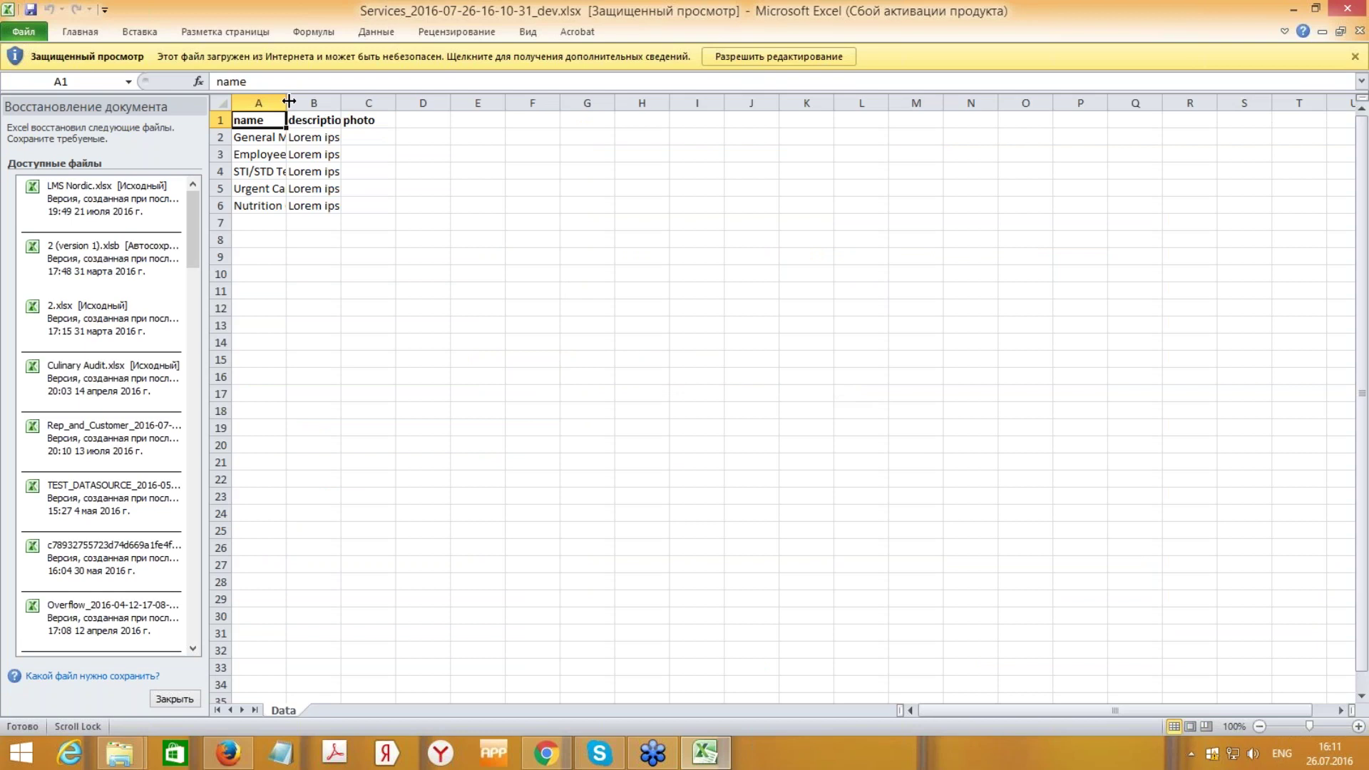
{"action": "left_click_drag", "start_coordinate": [289, 102], "coordinate": [569, 103]}
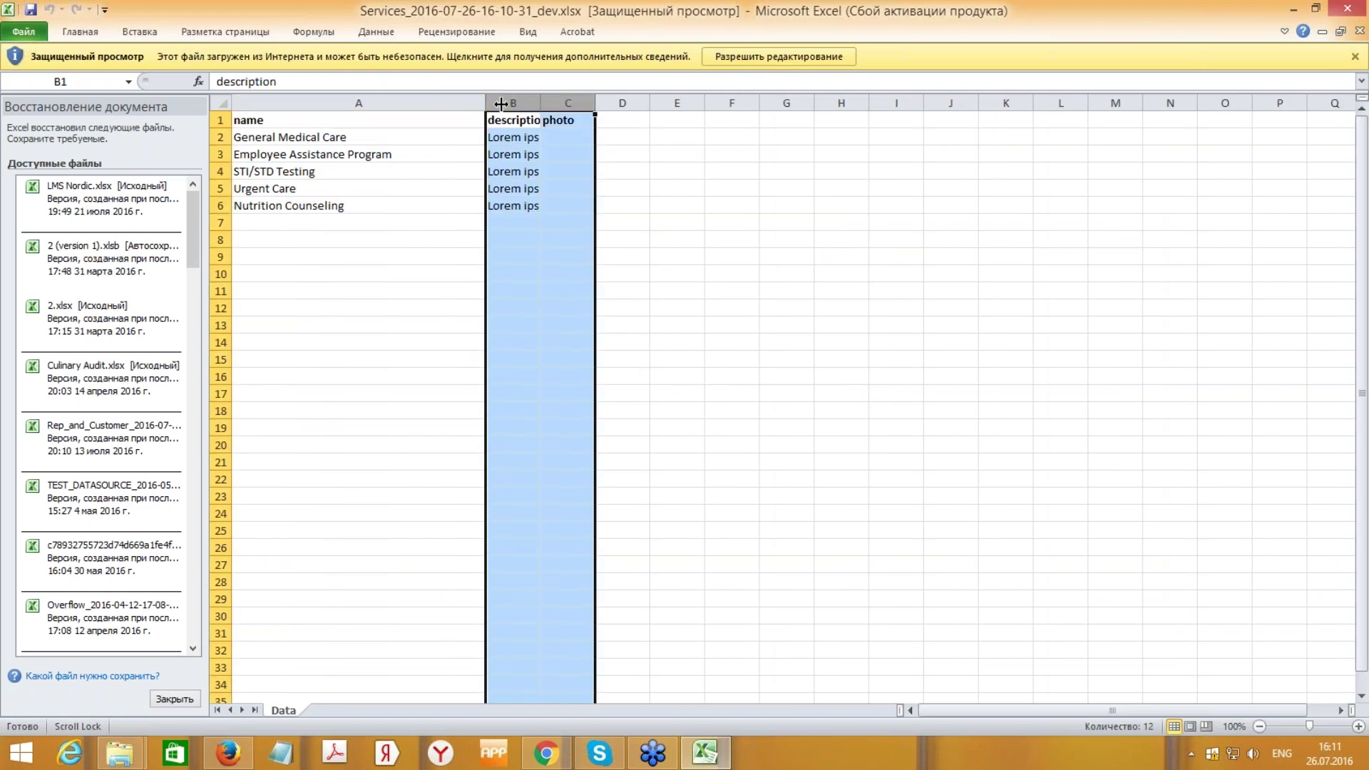
{"action": "left_click", "coordinate": [930, 538]}
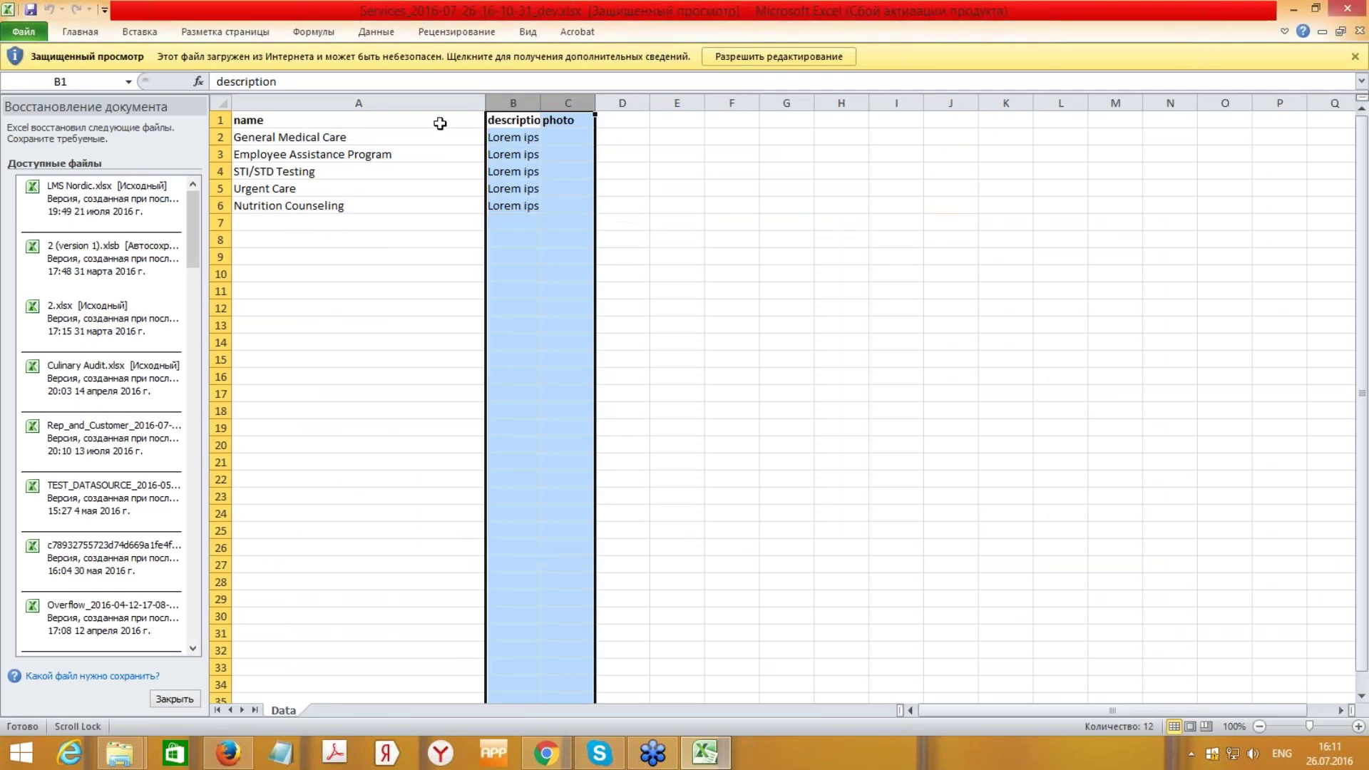
{"action": "left_click", "coordinate": [438, 137]}
{"action": "left_click_drag", "start_coordinate": [540, 102], "coordinate": [951, 102]}
{"action": "left_click", "coordinate": [373, 158]}
{"action": "left_click", "coordinate": [533, 140]}
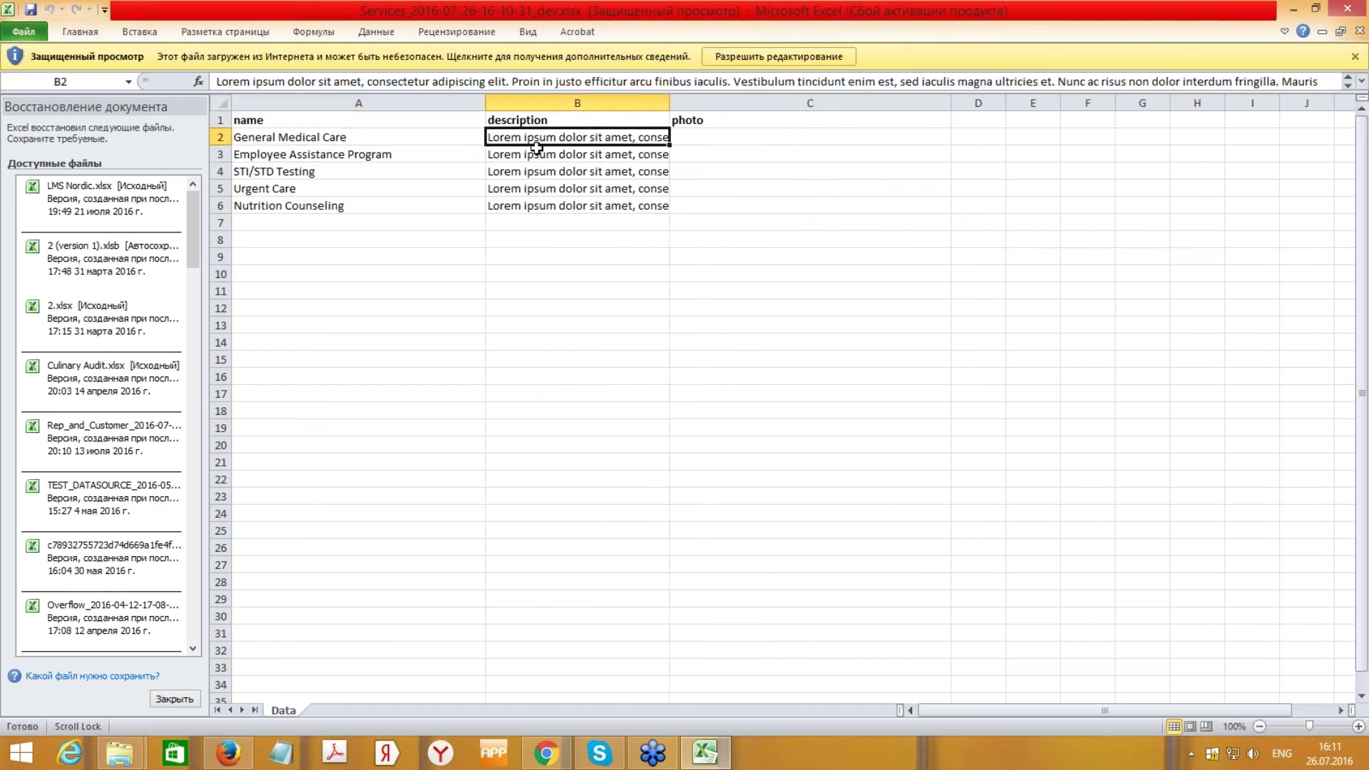
{"action": "left_click", "coordinate": [723, 136]}
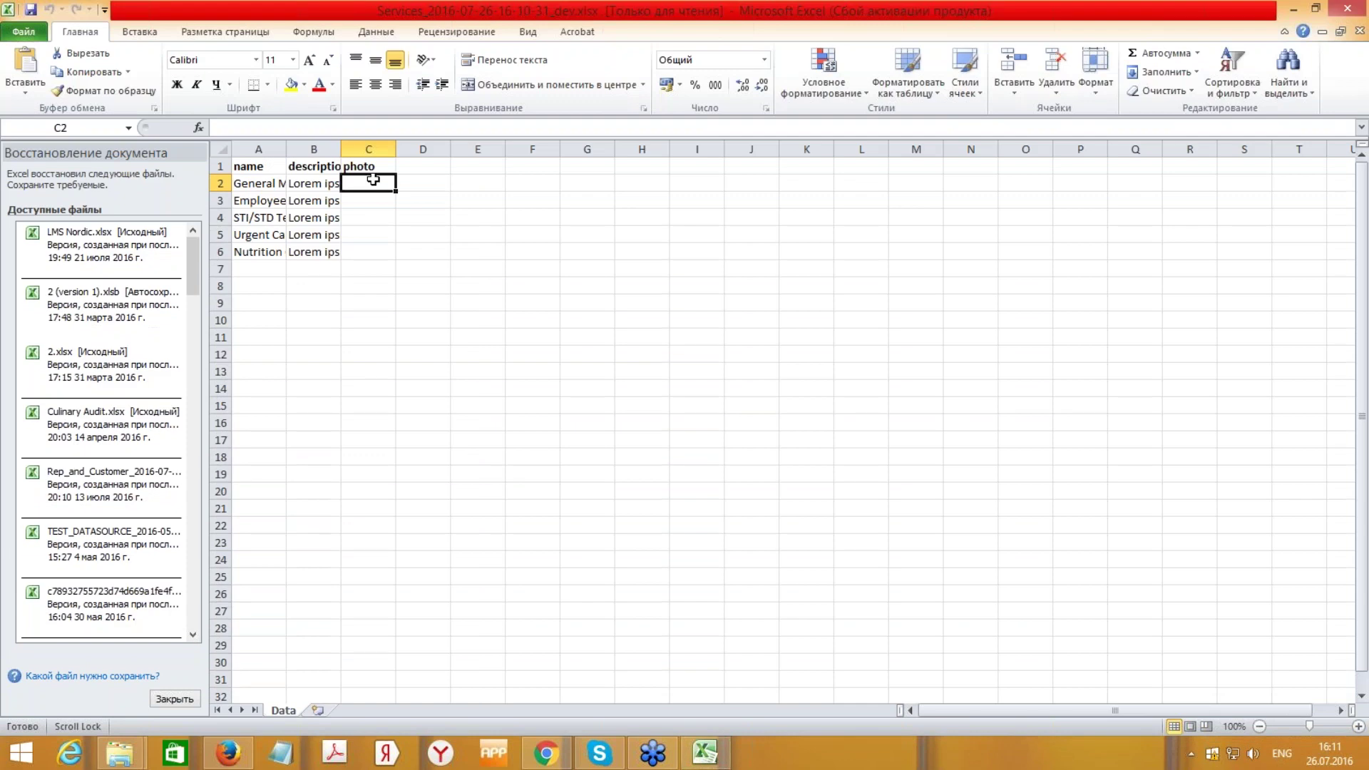
- Try .png and jpeg extensions in photo cell C2, leaving it empty
{"action": "double_click", "coordinate": [385, 182]}
{"action": "type", "text": ".png"}
{"action": "key", "text": "BackSpace"}
{"action": "key", "text": "BackSpace"}
{"action": "key", "text": "BackSpace"}
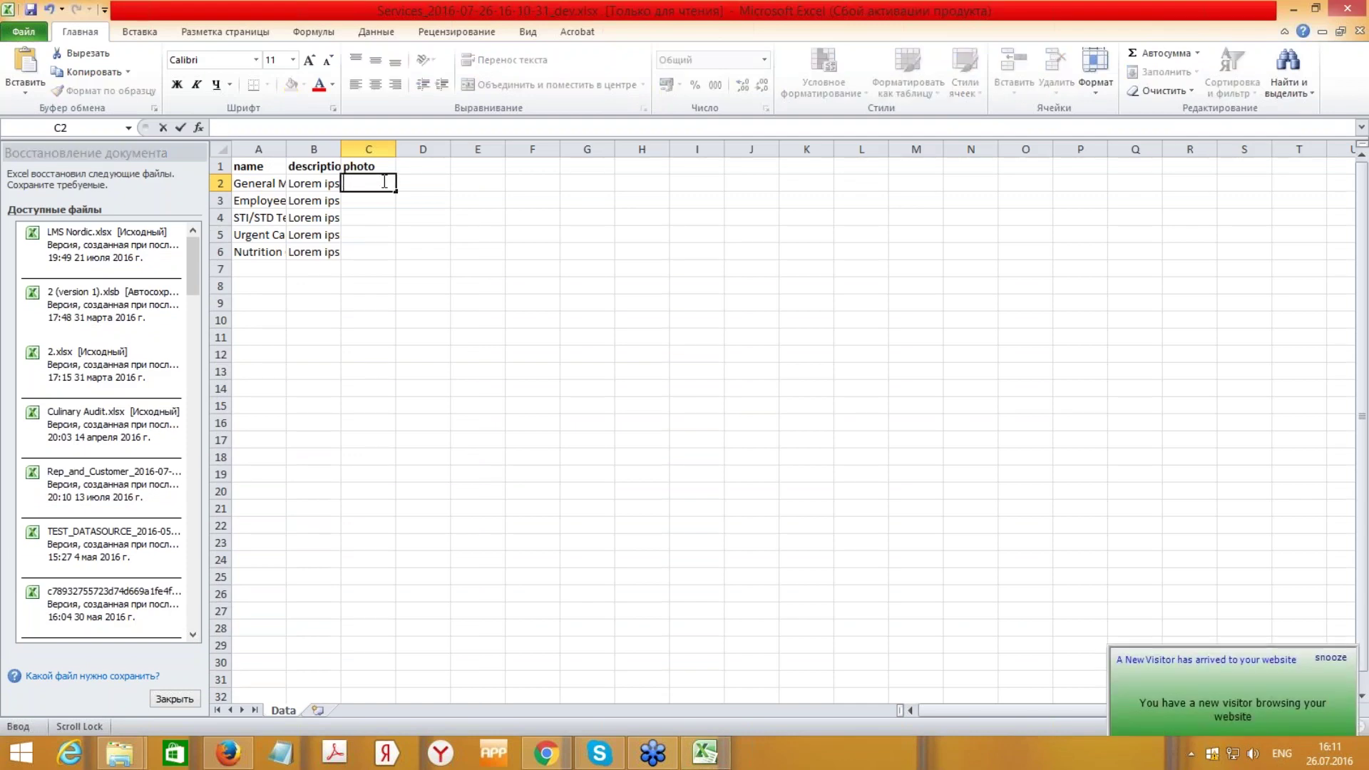
{"action": "type", "text": "jpe"}
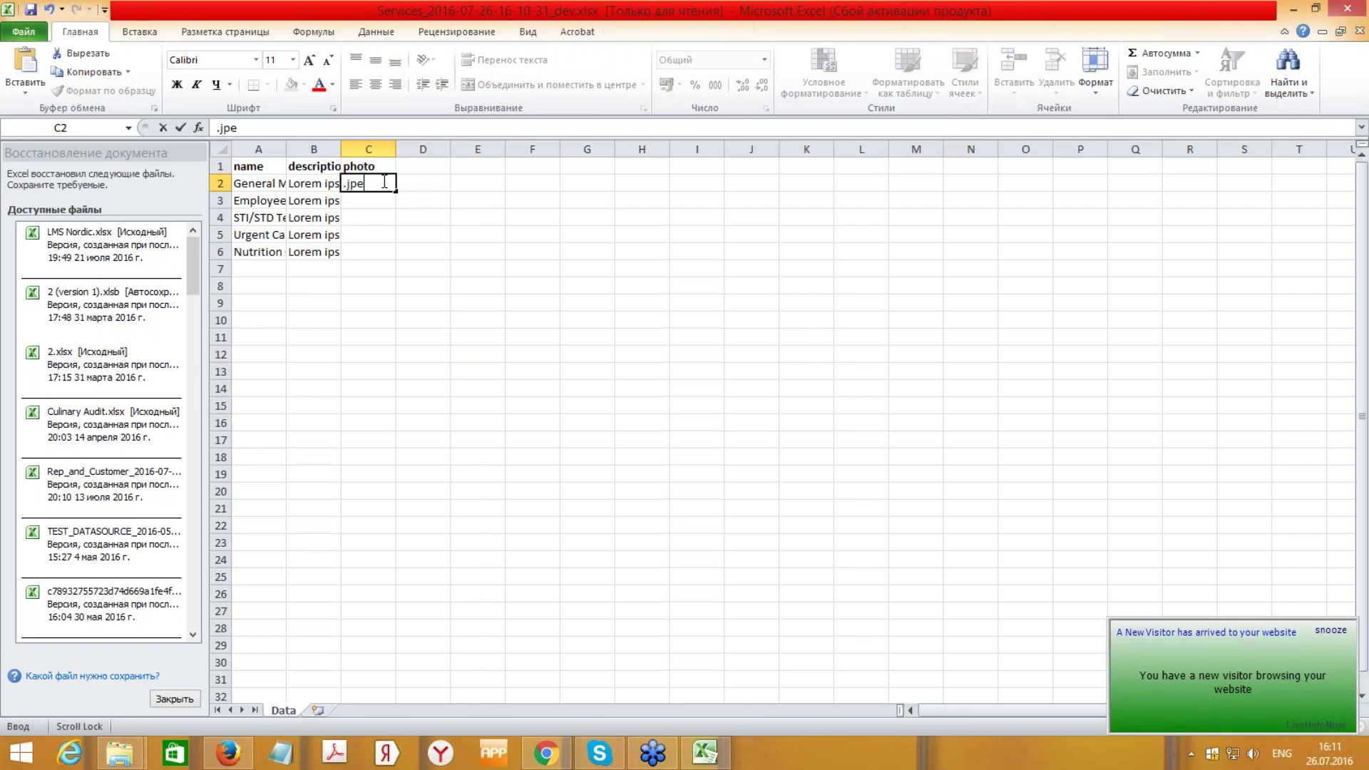
{"action": "type", "text": "g"}
{"action": "key", "text": "BackSpace"}
{"action": "key", "text": "BackSpace"}
{"action": "key", "text": "BackSpace"}
{"action": "key", "text": "BackSpace"}
{"action": "key", "text": "BackSpace"}
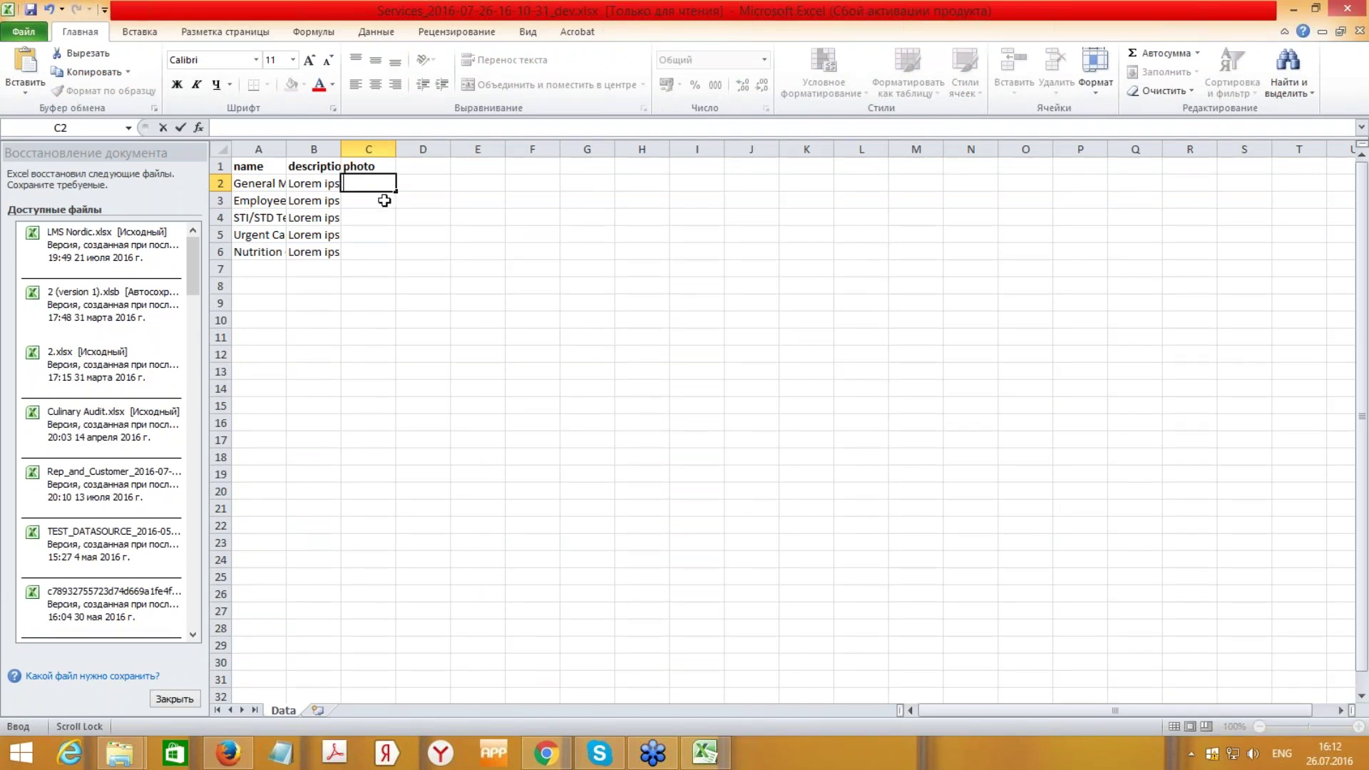
{"action": "left_click", "coordinate": [370, 221]}
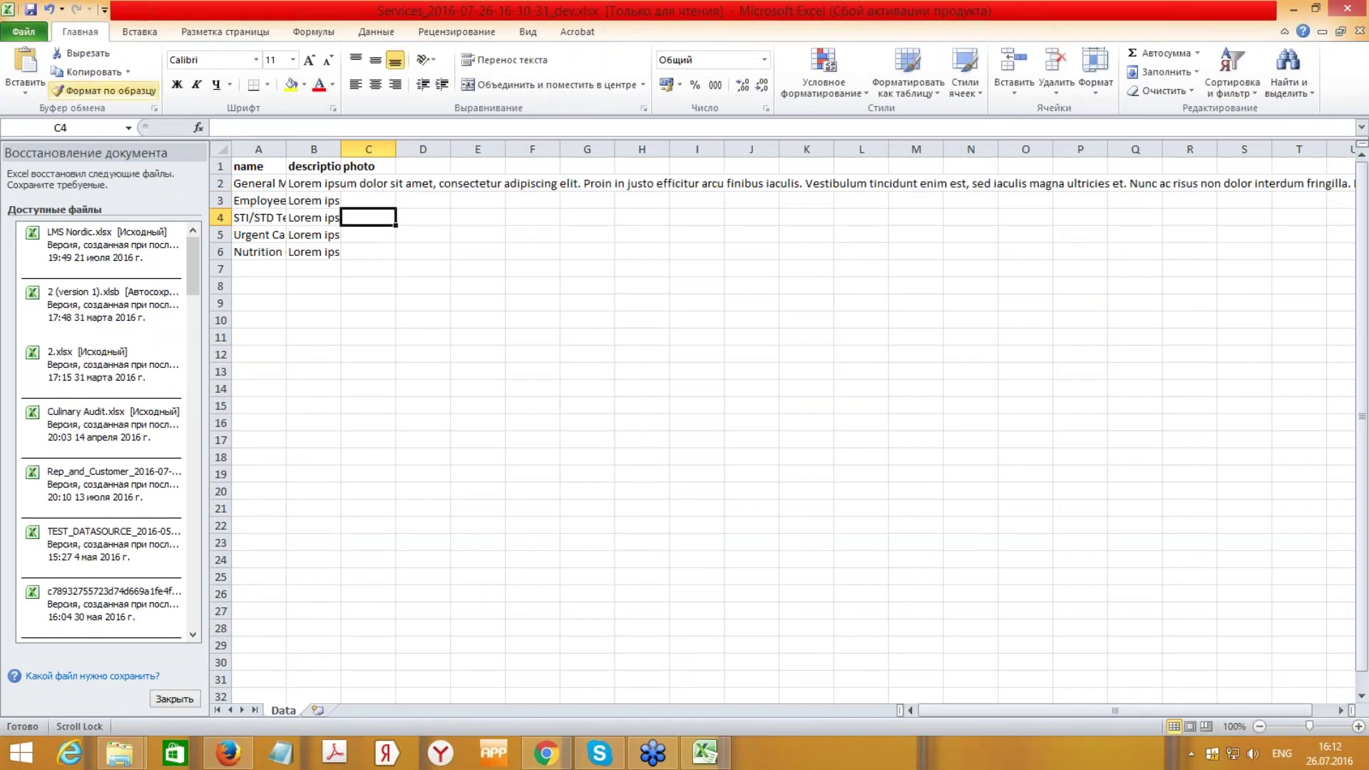
- Close the Excel workbook without saving and confirm the recovery prompt
{"action": "left_click", "coordinate": [1350, 10]}
{"action": "left_click", "coordinate": [683, 397]}
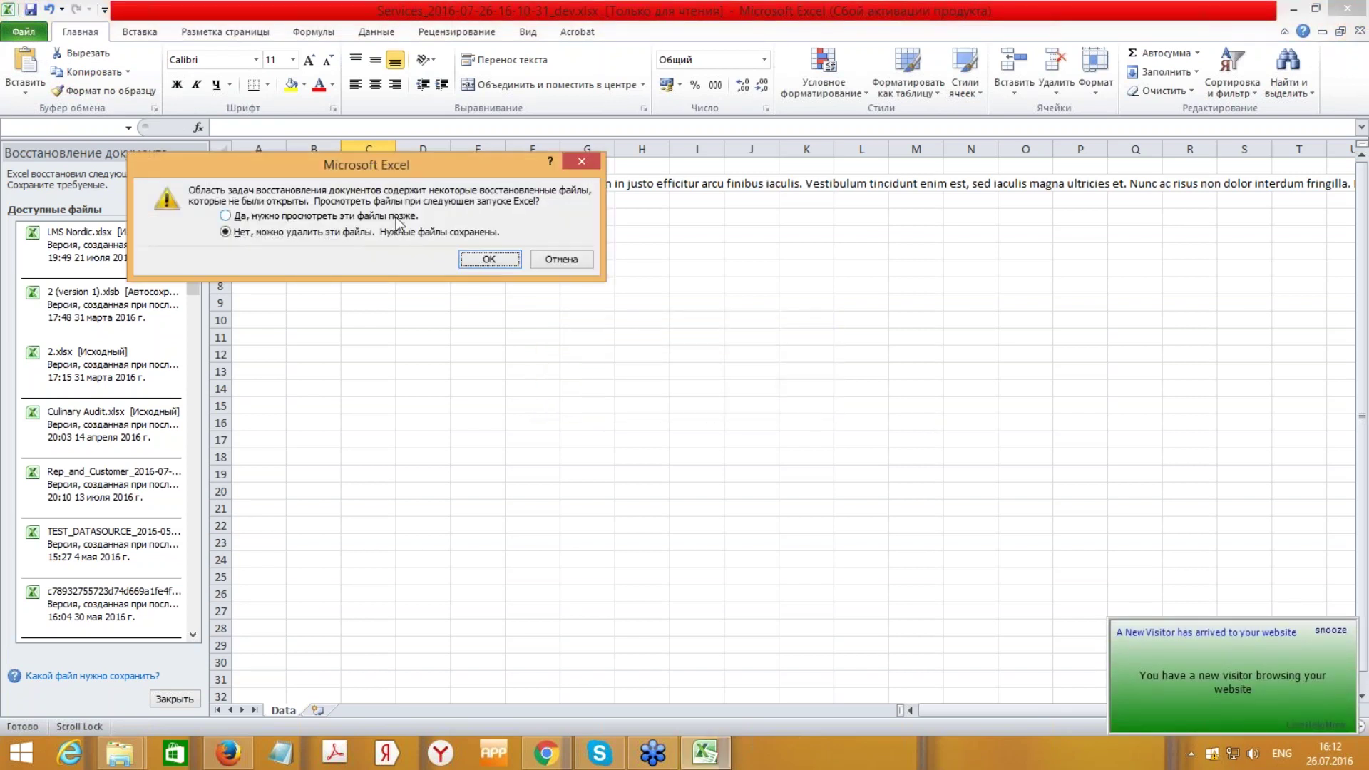
{"action": "left_click", "coordinate": [478, 260]}
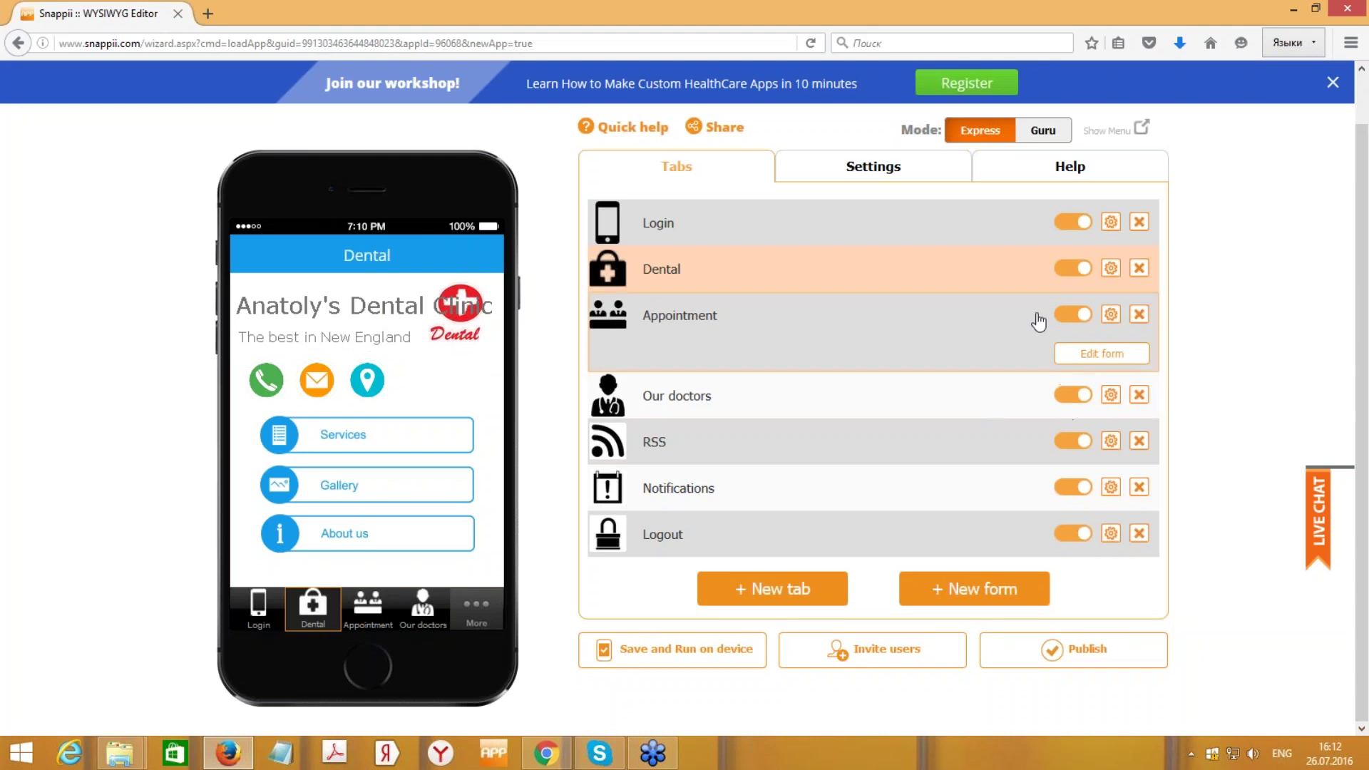
- Preview the Appointment tab on the phone and open its form for editing
{"action": "left_click", "coordinate": [920, 337]}
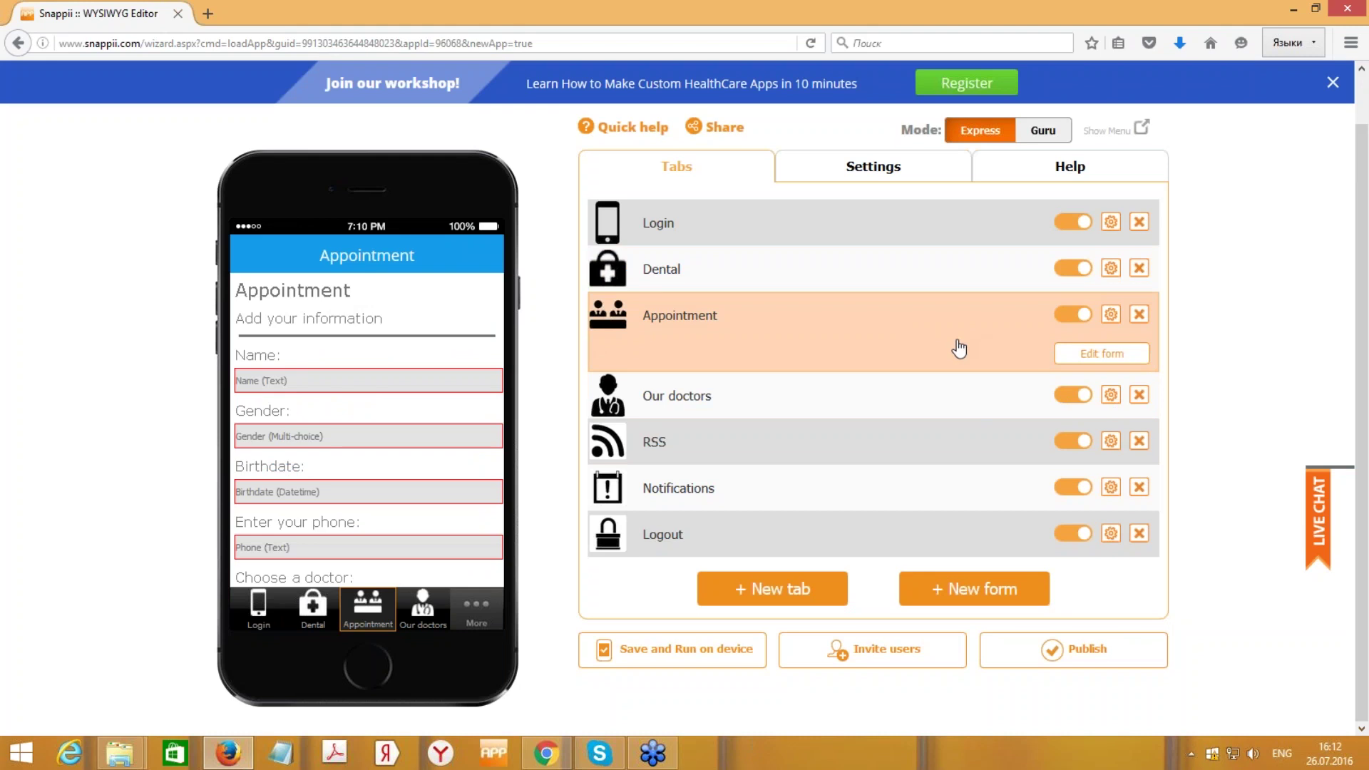
{"action": "left_click", "coordinate": [1094, 356]}
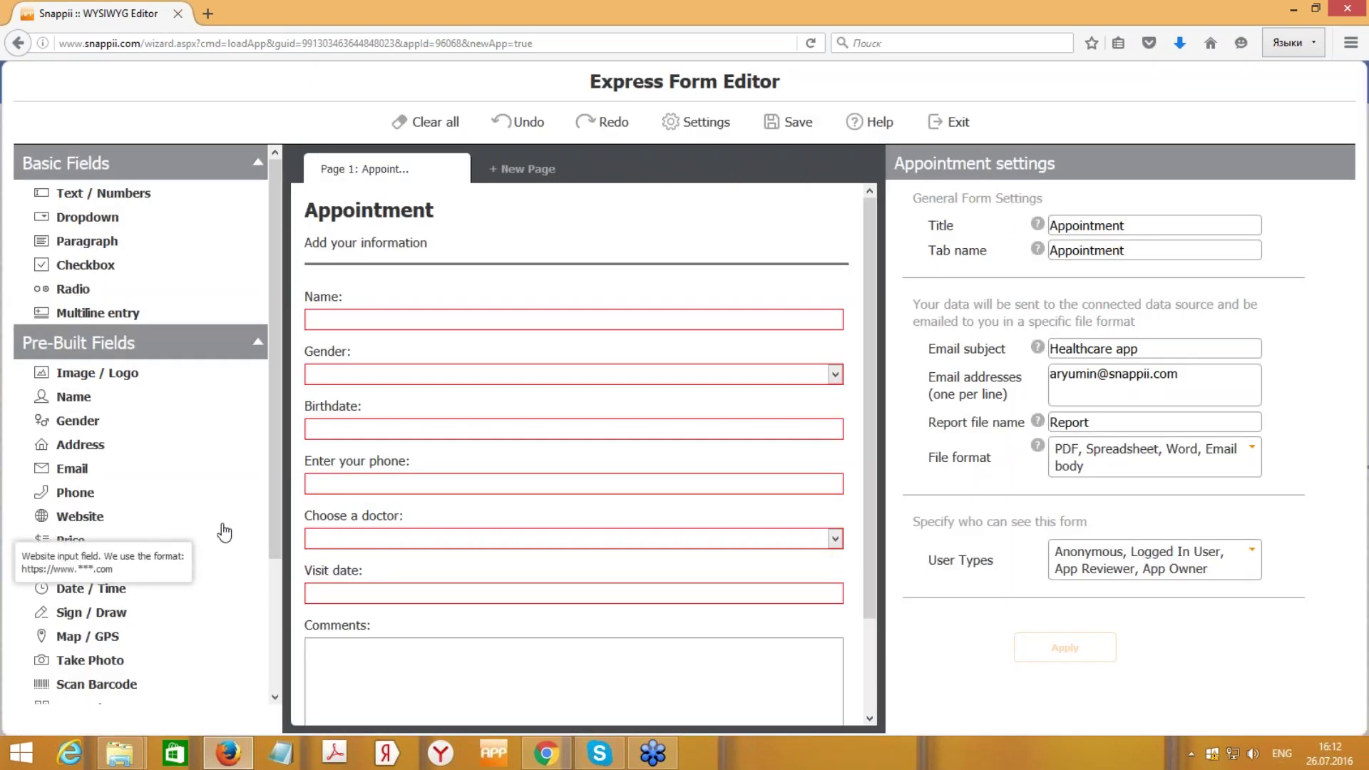
- Inspect the Gender, Birthdate, phone, Choose a doctor, Visit date and Comments field settings
{"action": "scroll", "coordinate": [871, 276], "scroll_direction": "down", "scroll_amount": 3}
{"action": "scroll", "coordinate": [871, 294], "scroll_direction": "up", "scroll_amount": 3}
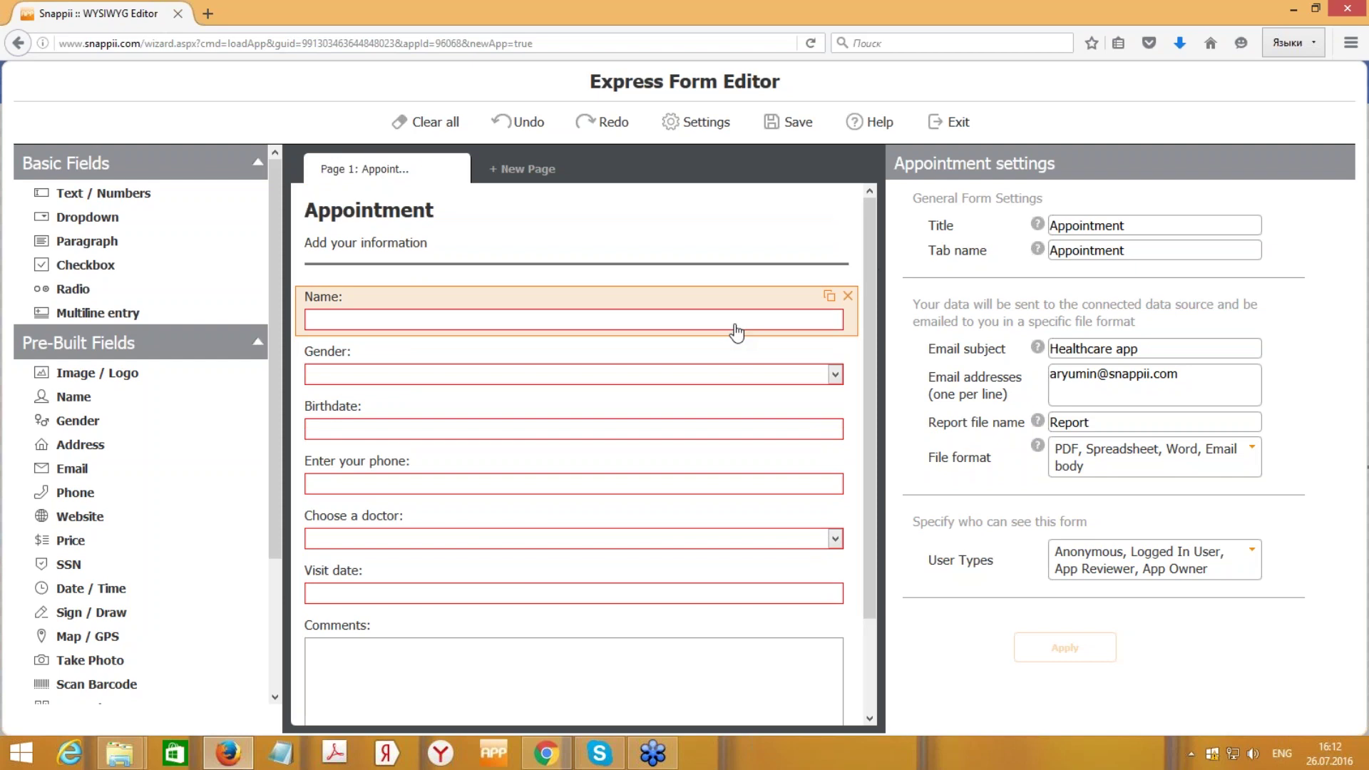
{"action": "left_click", "coordinate": [725, 375]}
{"action": "left_click", "coordinate": [610, 435]}
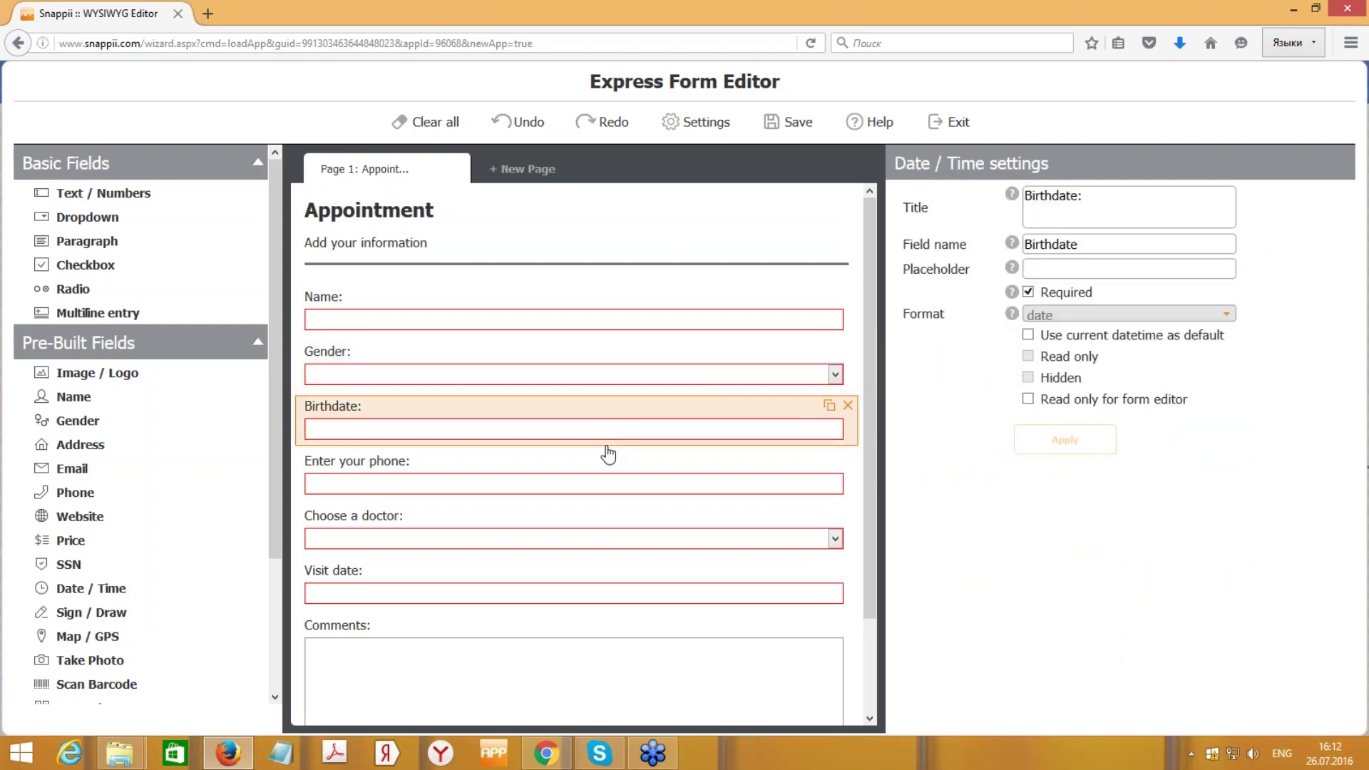
{"action": "left_click", "coordinate": [600, 484]}
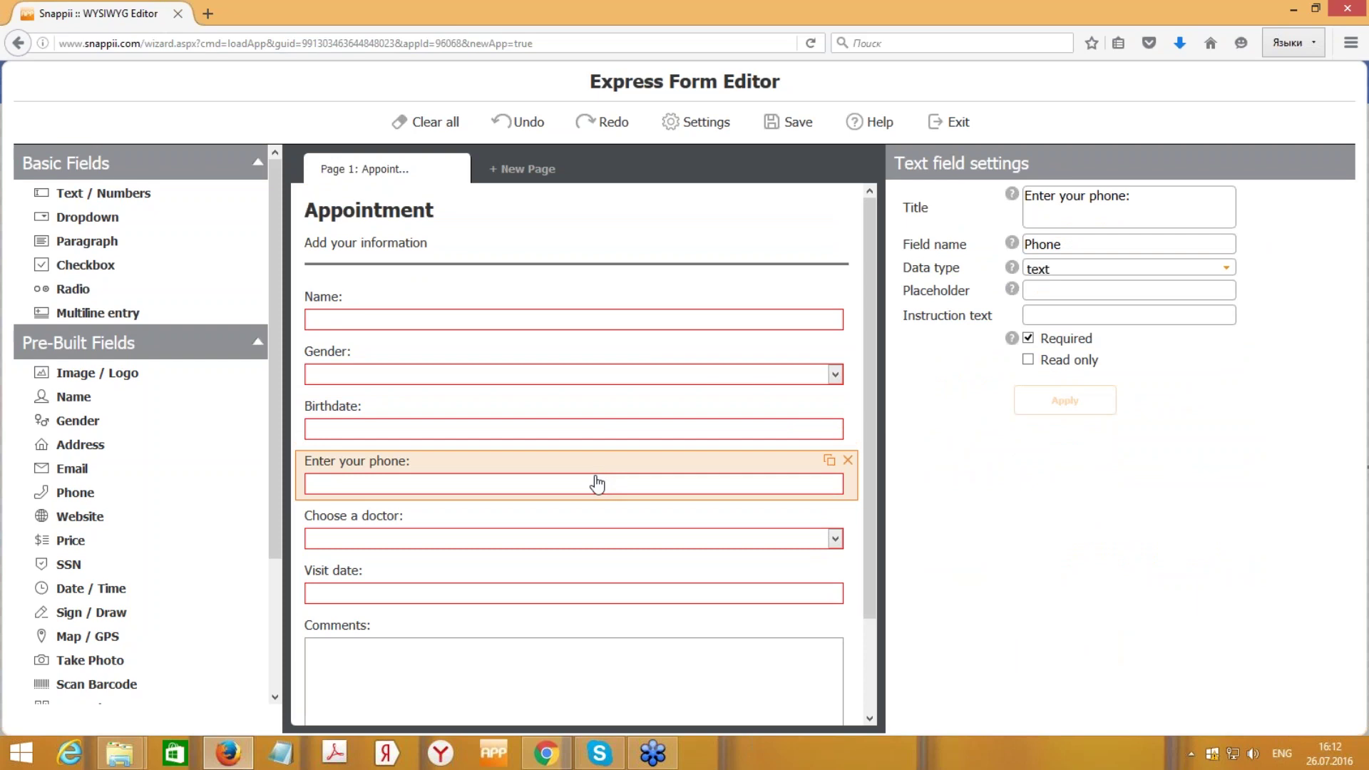
{"action": "left_click", "coordinate": [509, 530]}
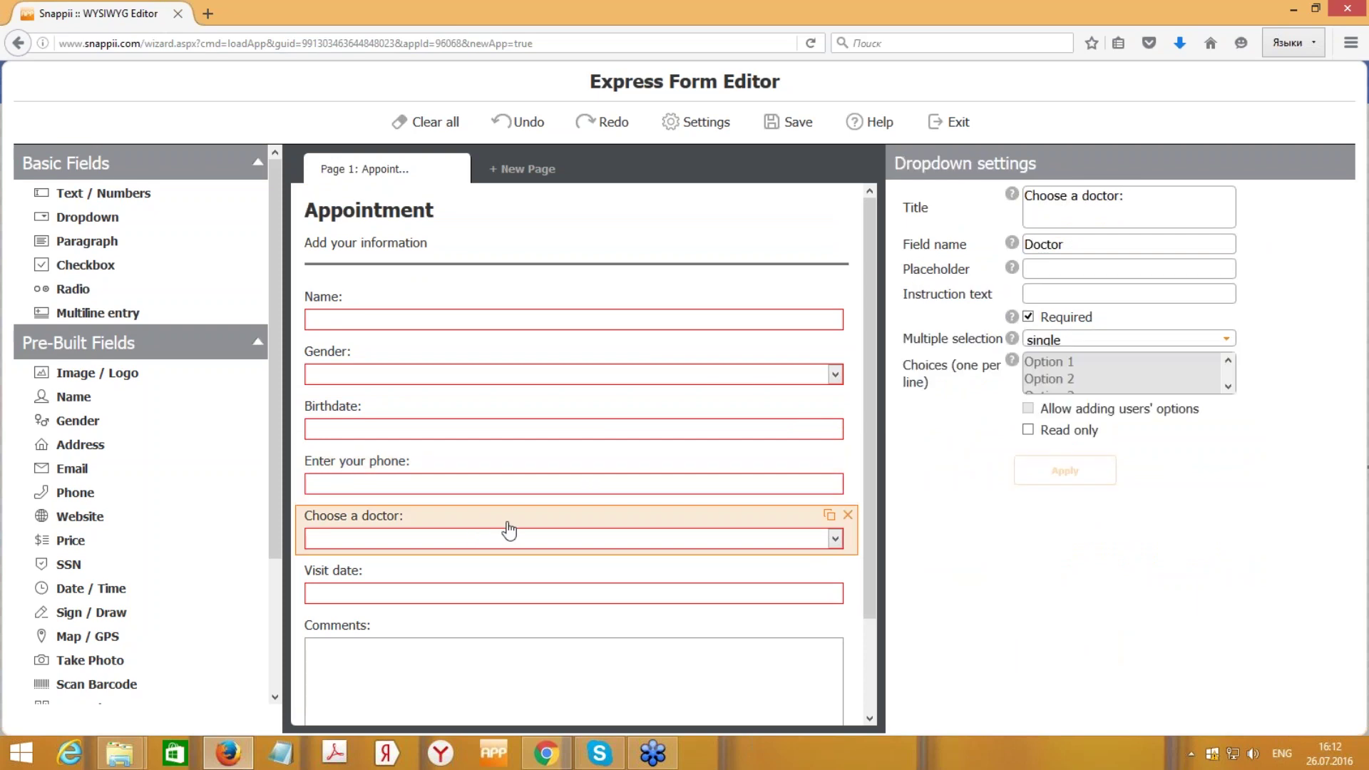
{"action": "left_click", "coordinate": [499, 596]}
{"action": "left_click", "coordinate": [506, 655]}
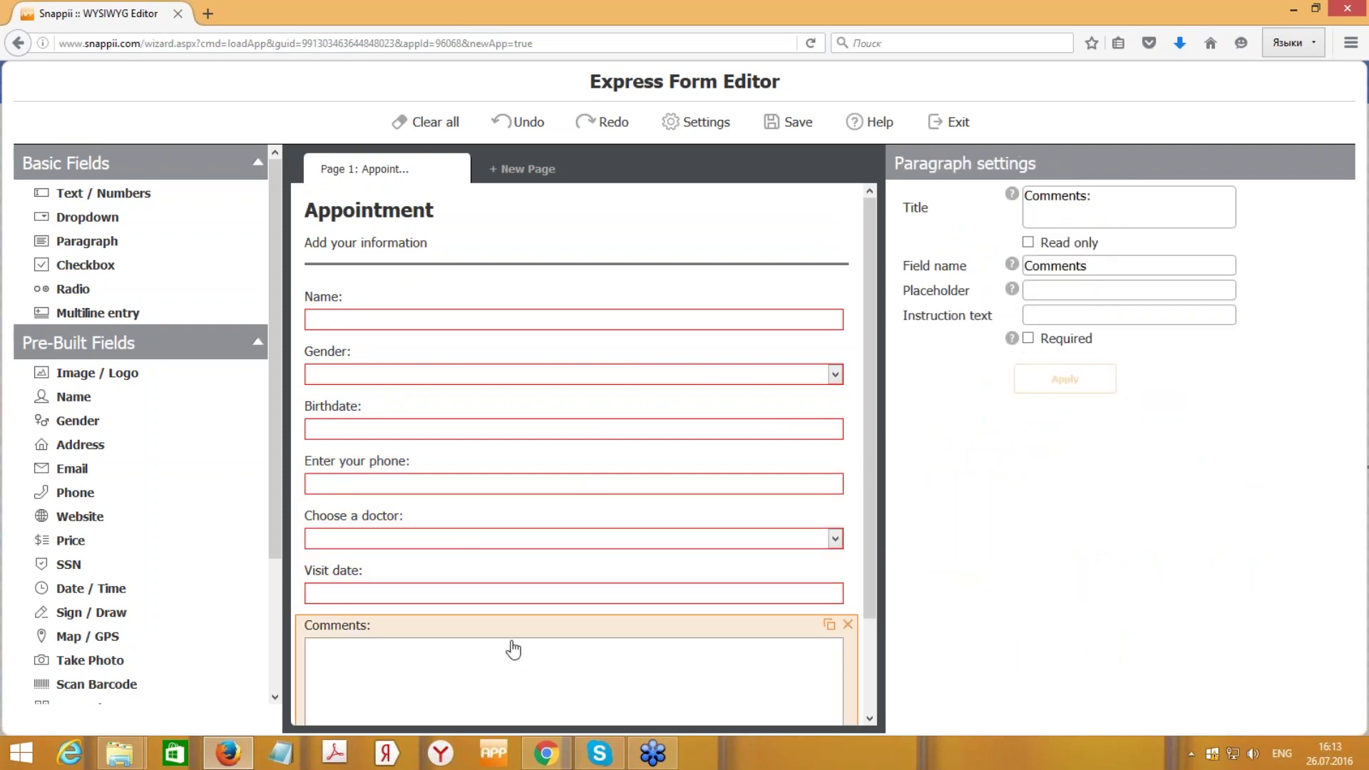
{"action": "left_click", "coordinate": [550, 378]}
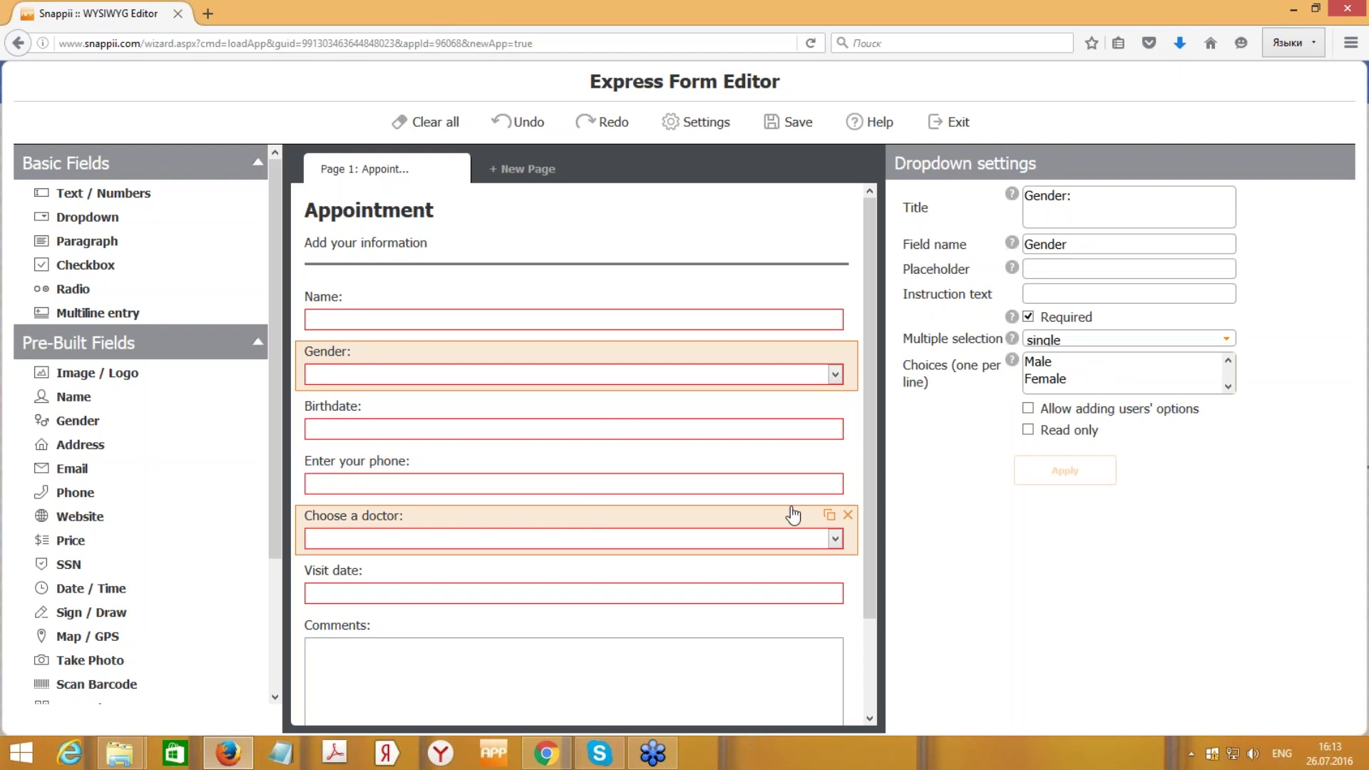
- Delete the Choose a doctor field from the Appointment form
{"action": "left_click", "coordinate": [578, 523]}
{"action": "left_click", "coordinate": [848, 515]}
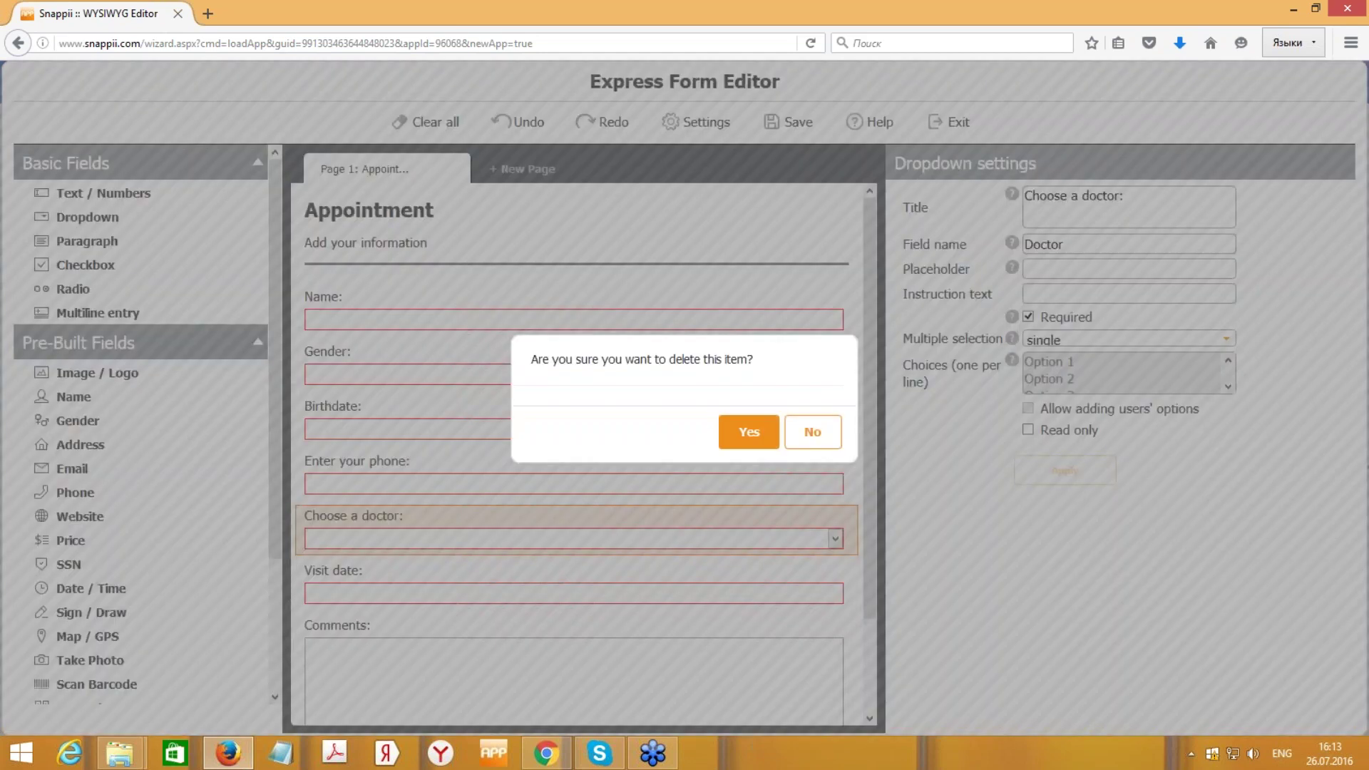
{"action": "key", "text": "Return"}
{"action": "scroll", "coordinate": [872, 363], "scroll_direction": "down", "scroll_amount": 3}
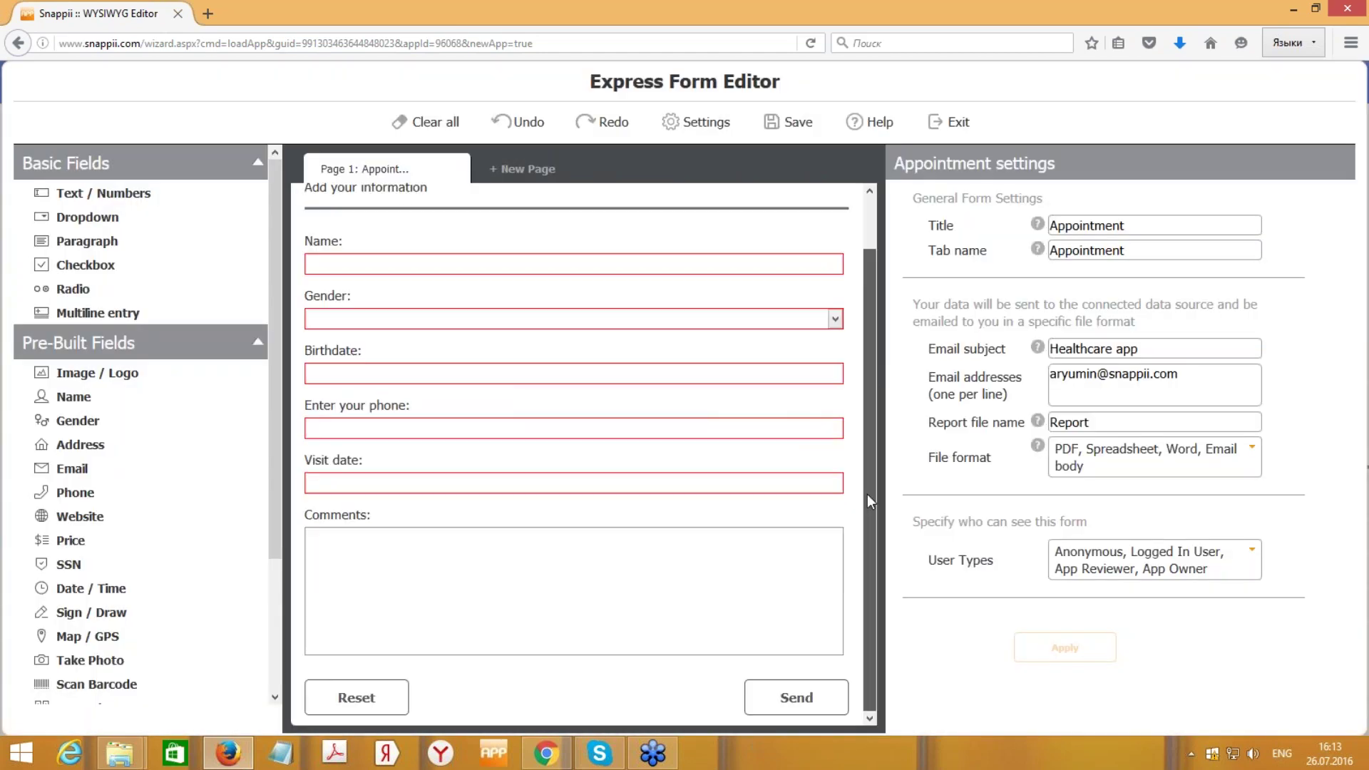
{"action": "scroll", "coordinate": [872, 404], "scroll_direction": "up", "scroll_amount": 3}
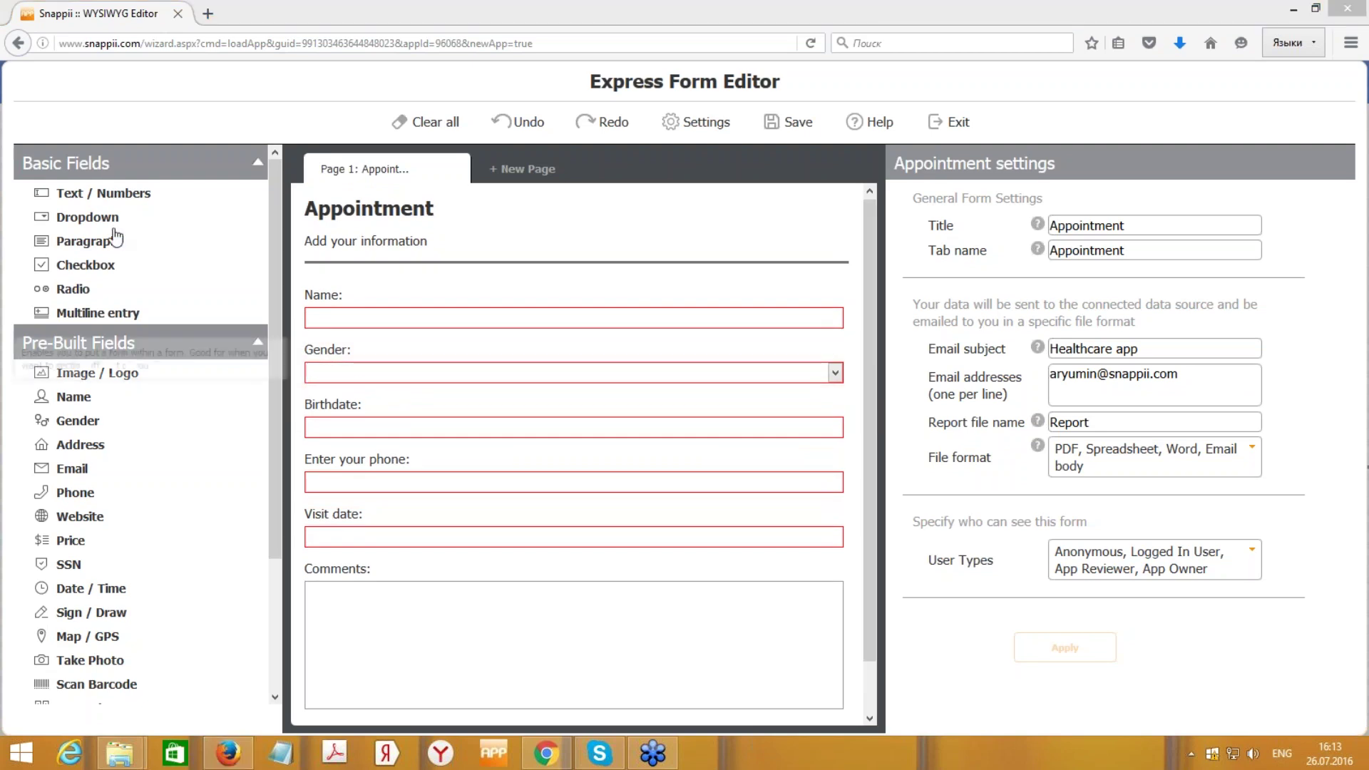
{"action": "mouse_move", "coordinate": [112, 202]}
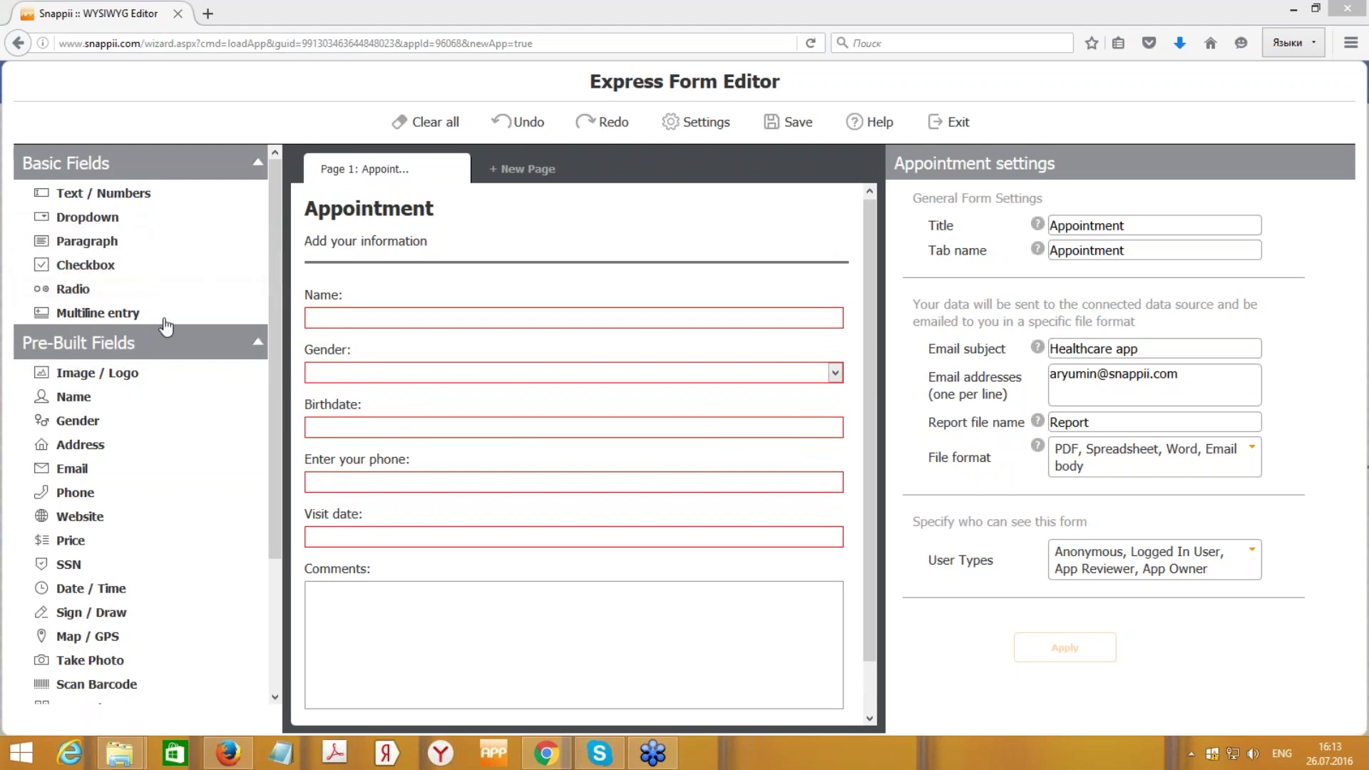
{"action": "mouse_move", "coordinate": [248, 450]}
{"action": "left_click_drag", "start_coordinate": [274, 358], "coordinate": [264, 426]}
{"action": "mouse_move", "coordinate": [121, 325]}
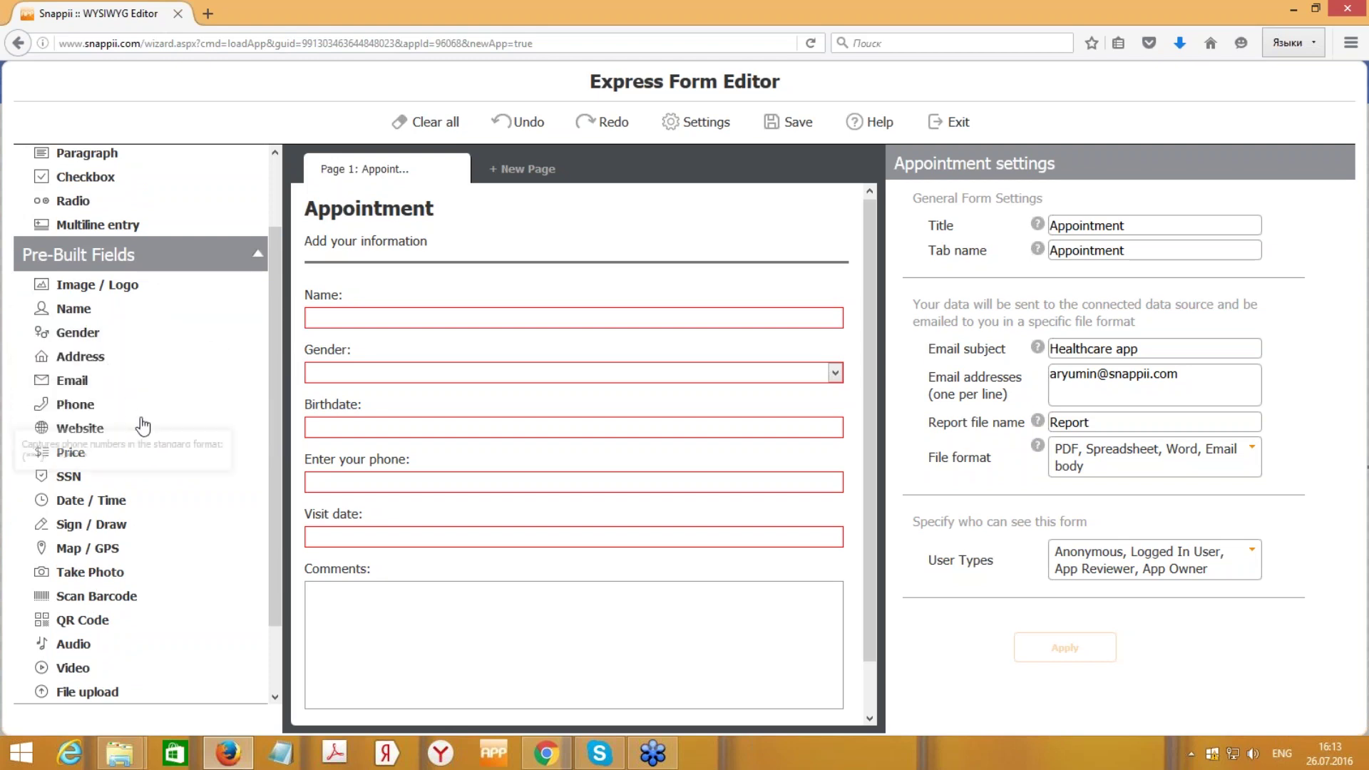
{"action": "scroll", "coordinate": [277, 435], "scroll_direction": "down", "scroll_amount": 2}
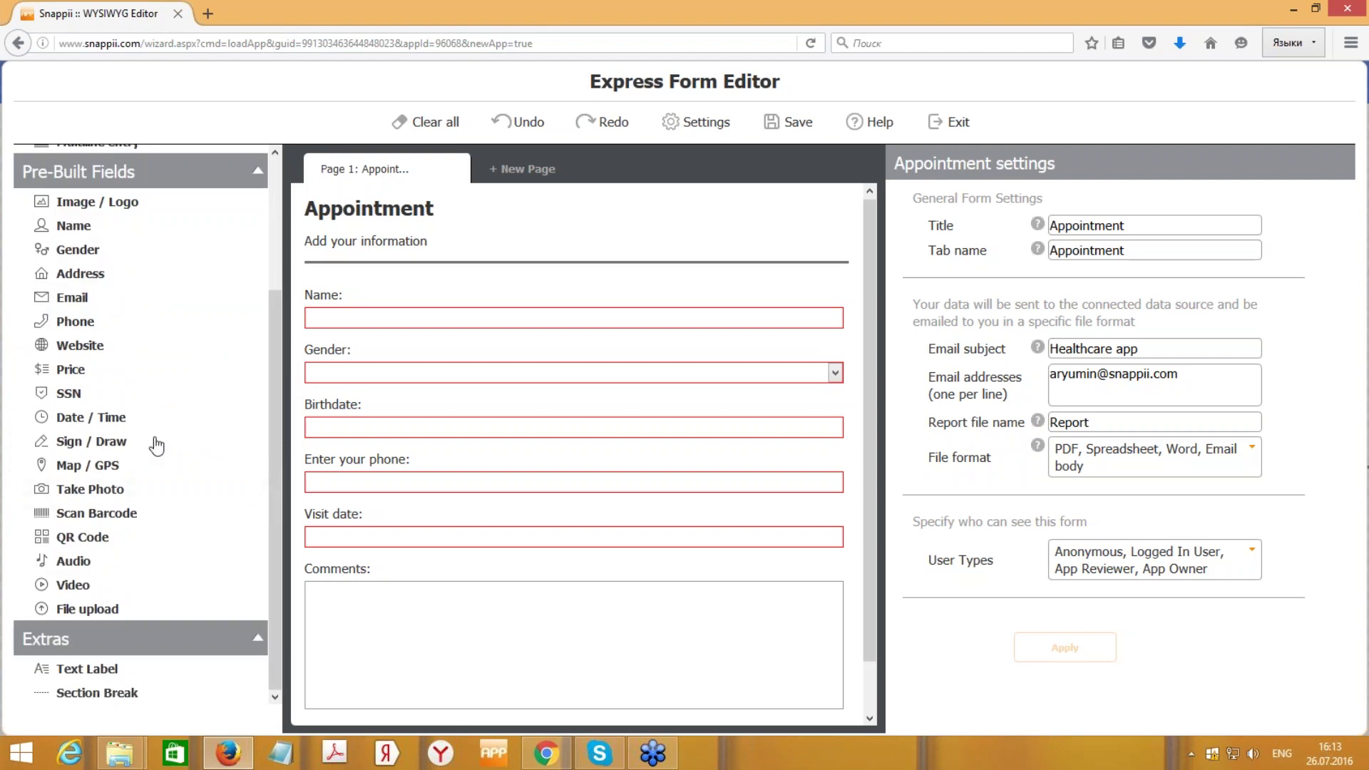
{"action": "mouse_move", "coordinate": [129, 451]}
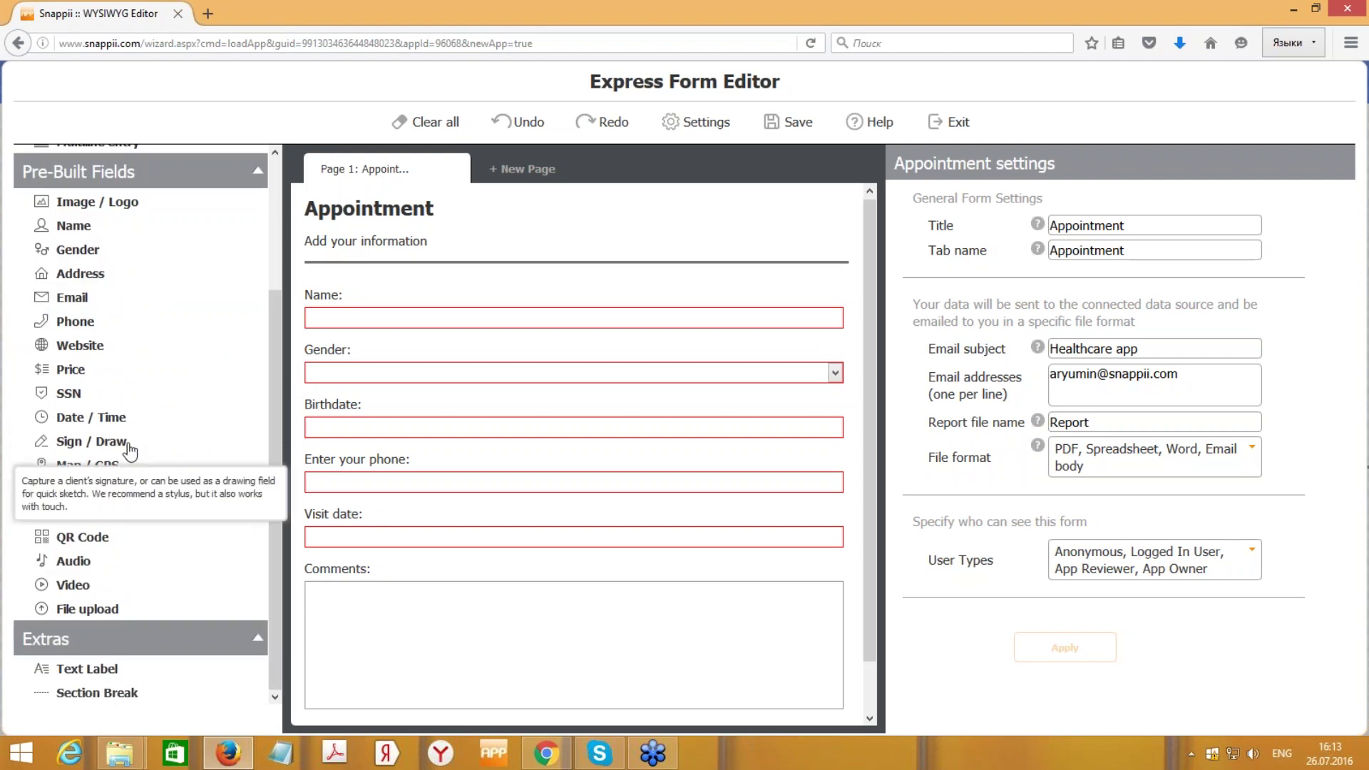
{"action": "scroll", "coordinate": [256, 357], "scroll_direction": "up", "scroll_amount": 4}
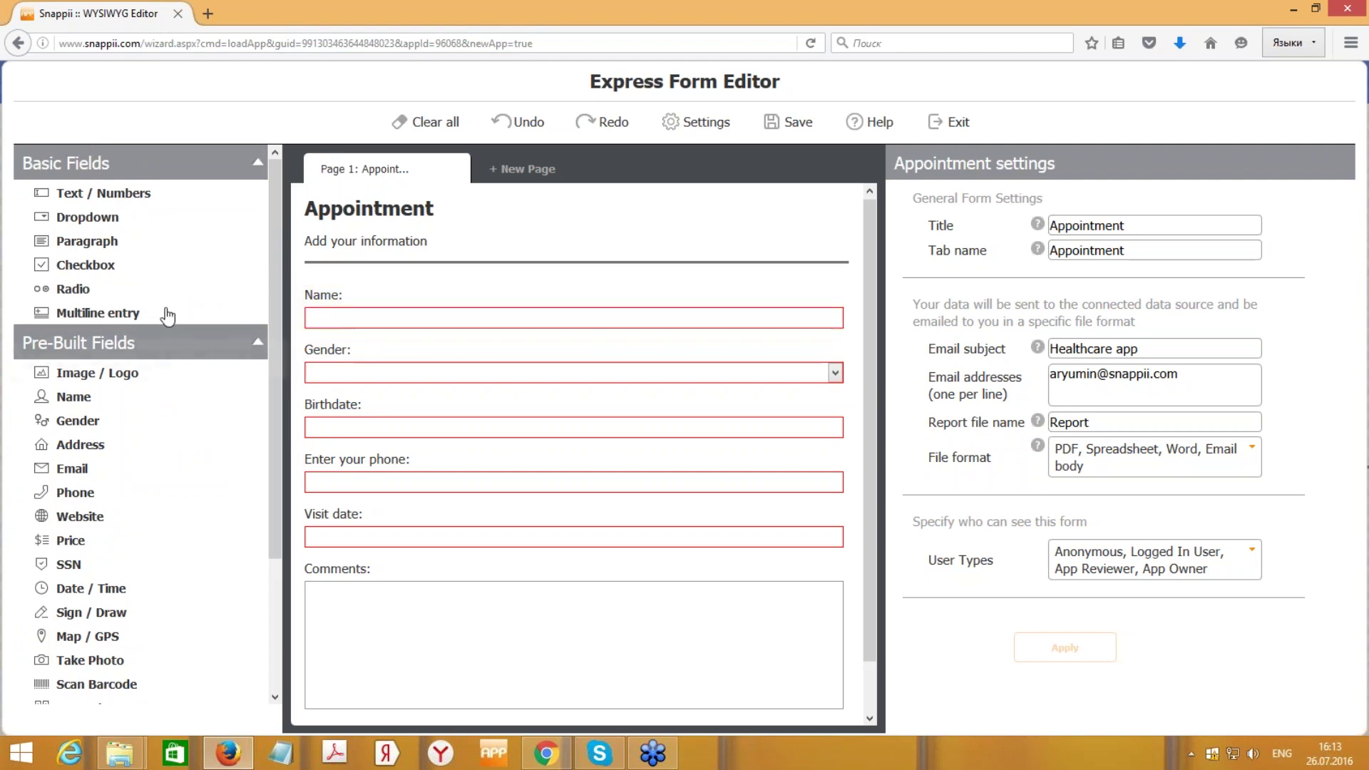
- Add a dropdown above Visit date titled 'Choose a doctor', field name Doctor, placeholder 'Please, select a doctor'
{"action": "left_click", "coordinate": [118, 222]}
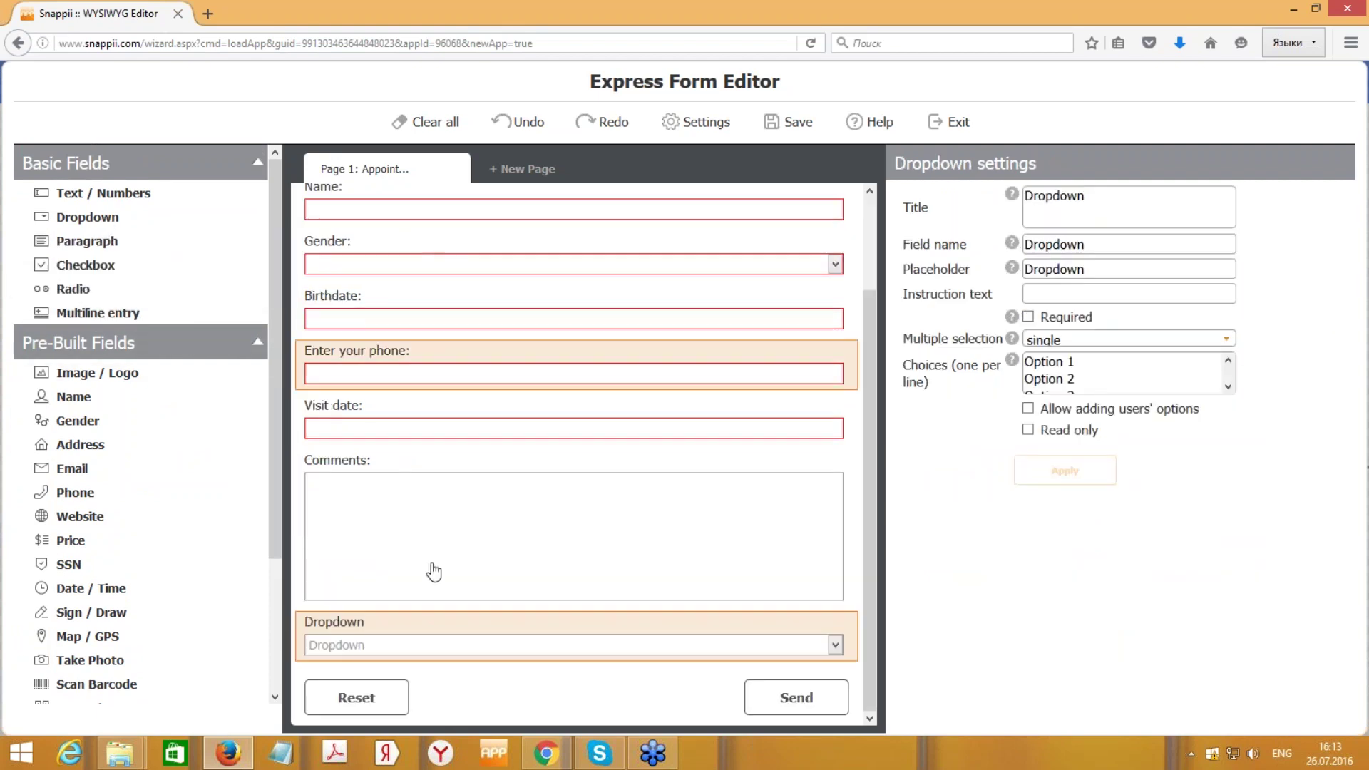
{"action": "left_click_drag", "start_coordinate": [483, 630], "coordinate": [532, 468]}
{"action": "double_click", "coordinate": [1101, 211]}
{"action": "type", "text": "Choose a doctor"}
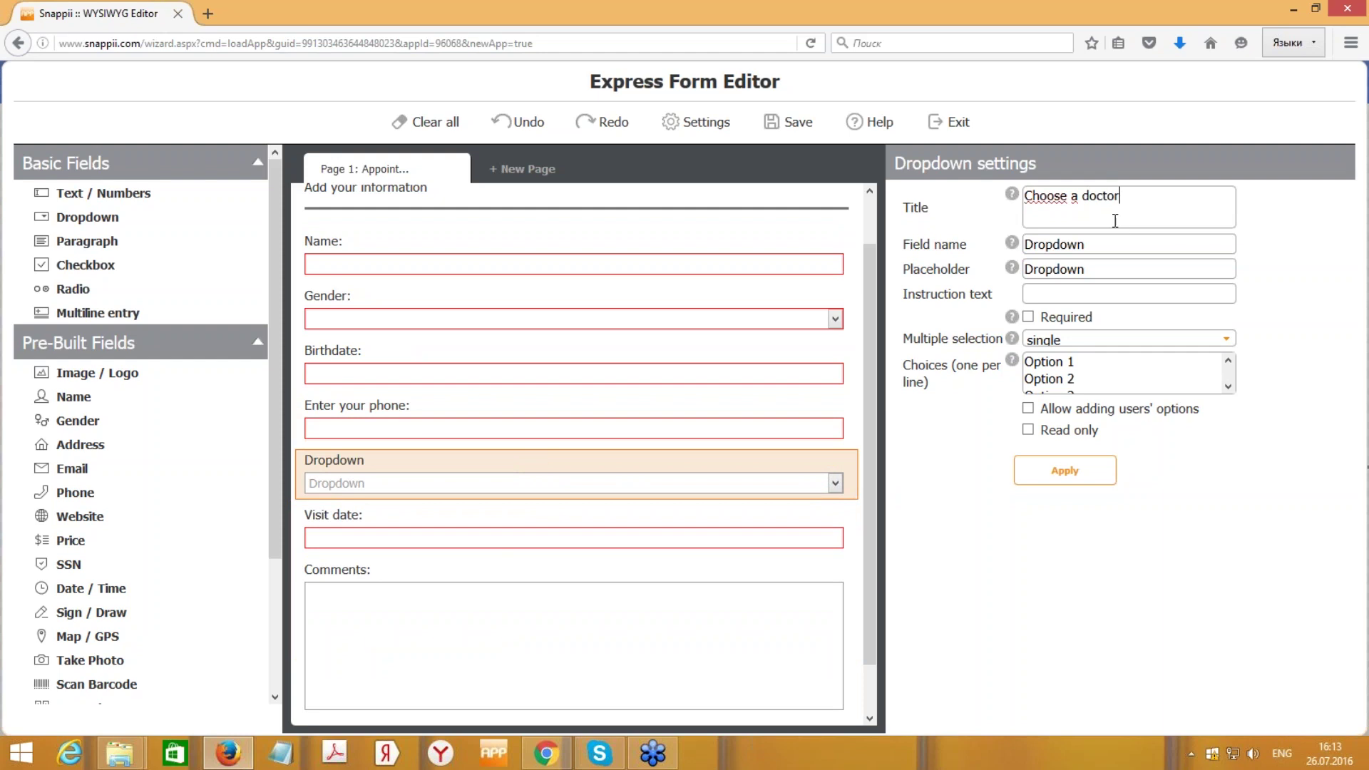
{"action": "key", "text": "Tab"}
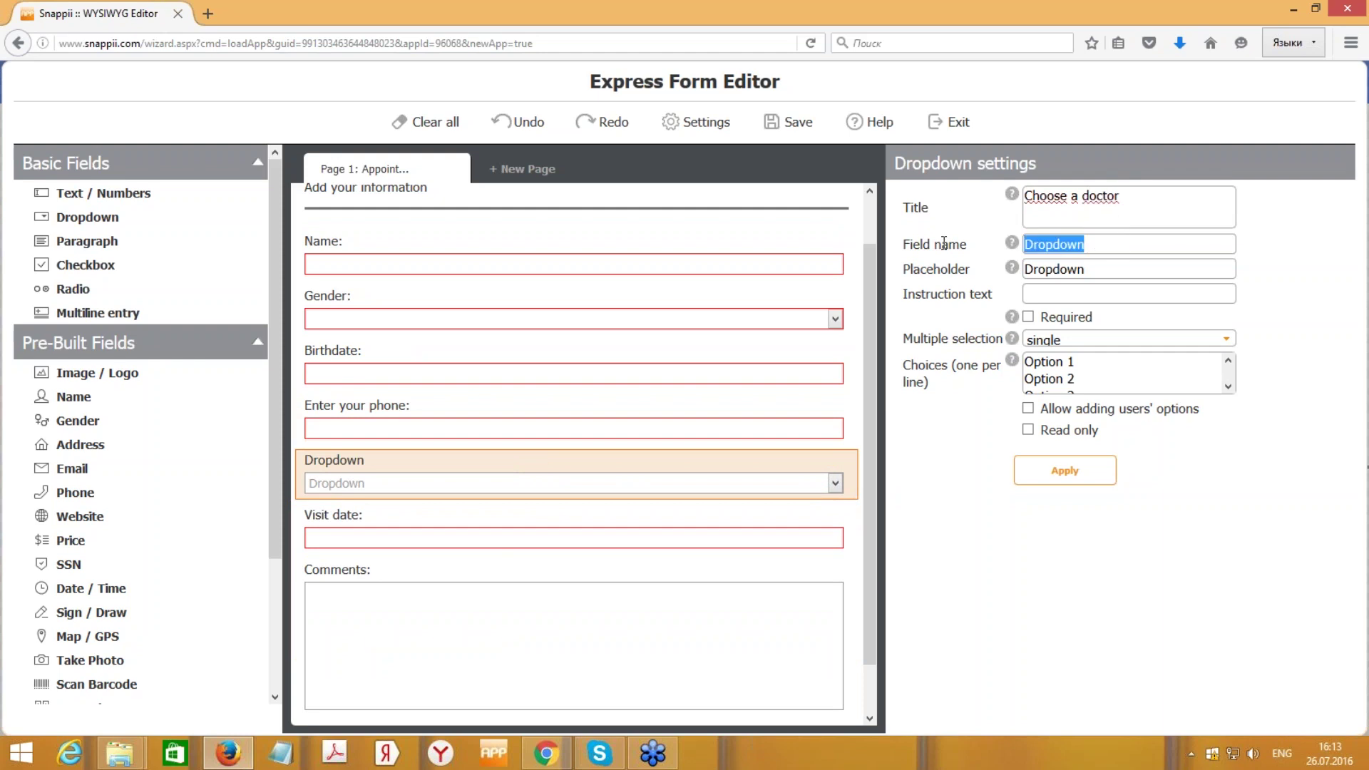
{"action": "type", "text": "C"}
{"action": "key", "text": "BackSpace"}
{"action": "type", "text": "Doctor"}
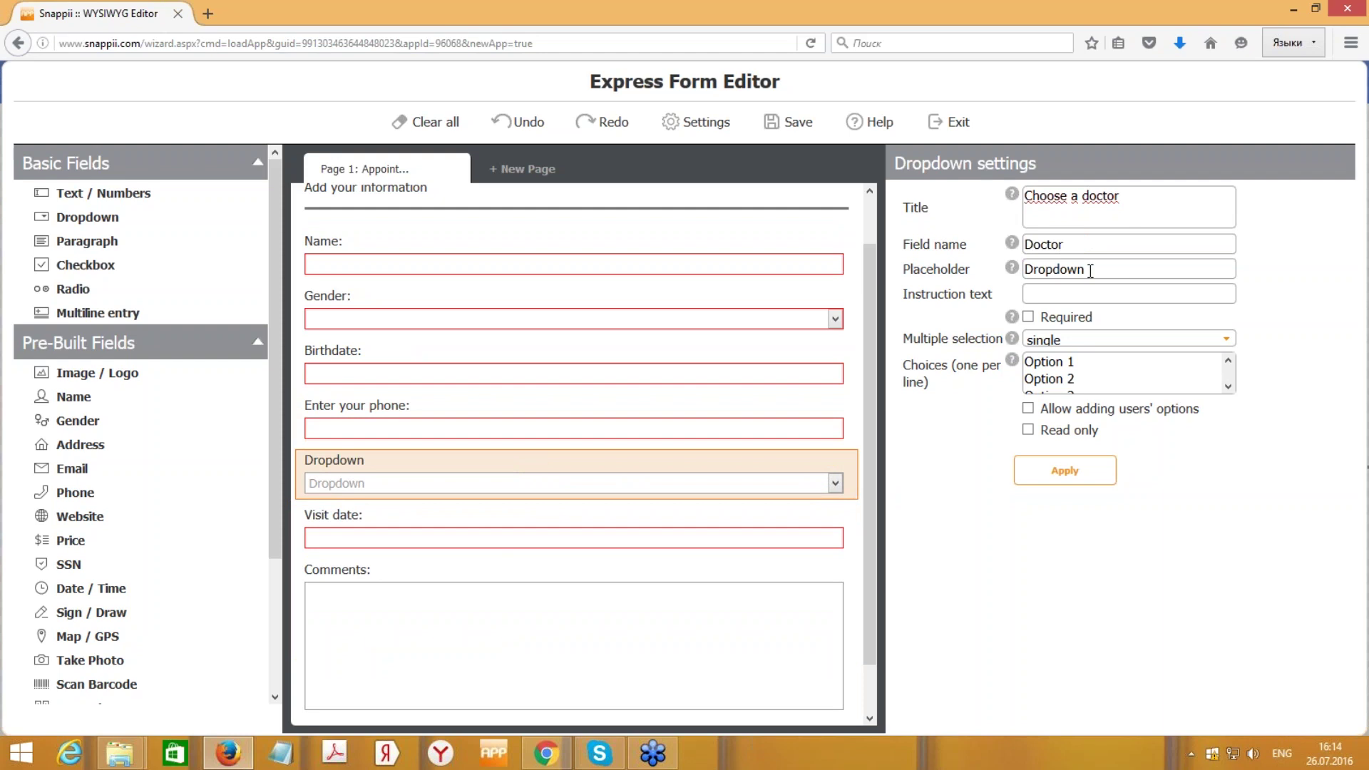
{"action": "left_click_drag", "start_coordinate": [1091, 271], "coordinate": [945, 271]}
{"action": "type", "text": "Please, se"}
{"action": "type", "text": "lect a doctor"}
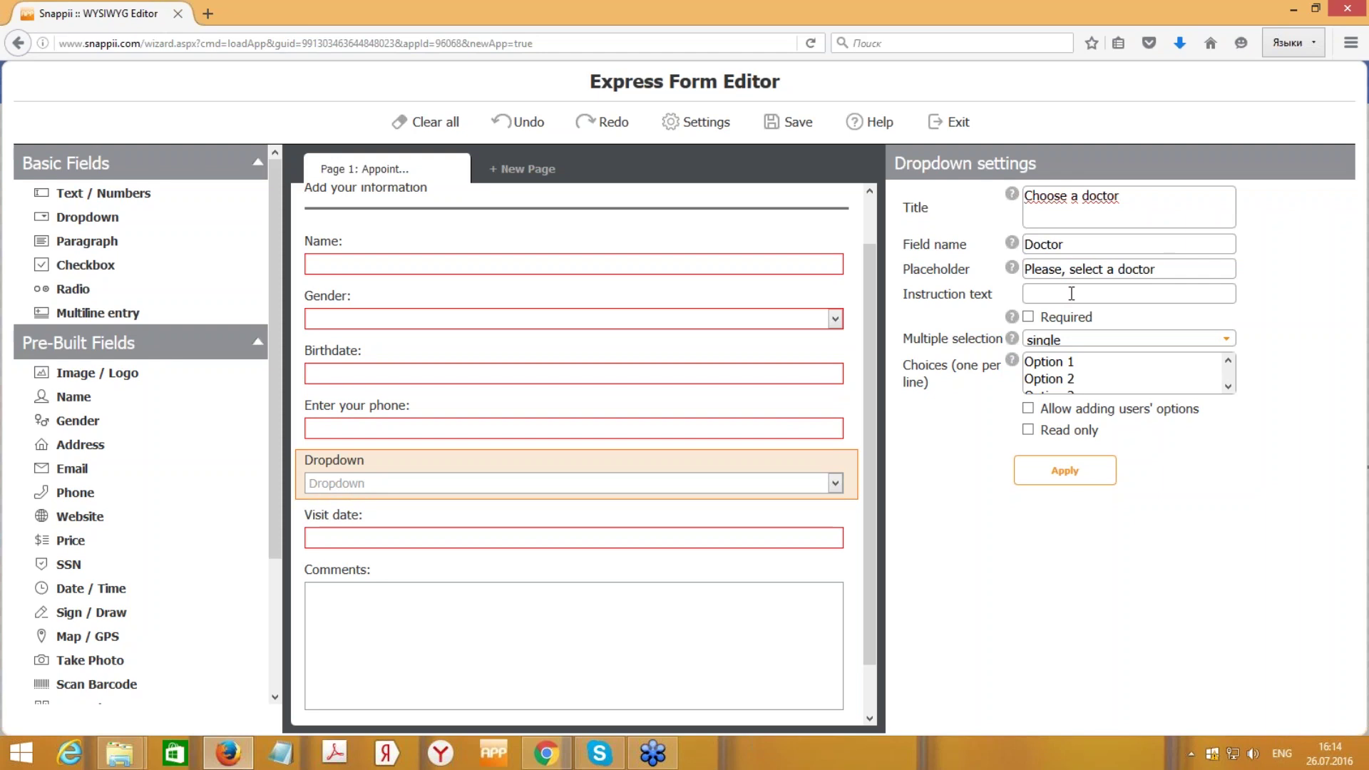
- Replace the dropdown choices with Doctor A, Doctor B and Doctor C and apply
{"action": "left_click", "coordinate": [1111, 367]}
{"action": "scroll", "coordinate": [1105, 372], "scroll_direction": "down", "scroll_amount": 1}
{"action": "scroll", "coordinate": [1099, 378], "scroll_direction": "up", "scroll_amount": 1}
{"action": "left_click_drag", "start_coordinate": [1090, 383], "coordinate": [966, 318]}
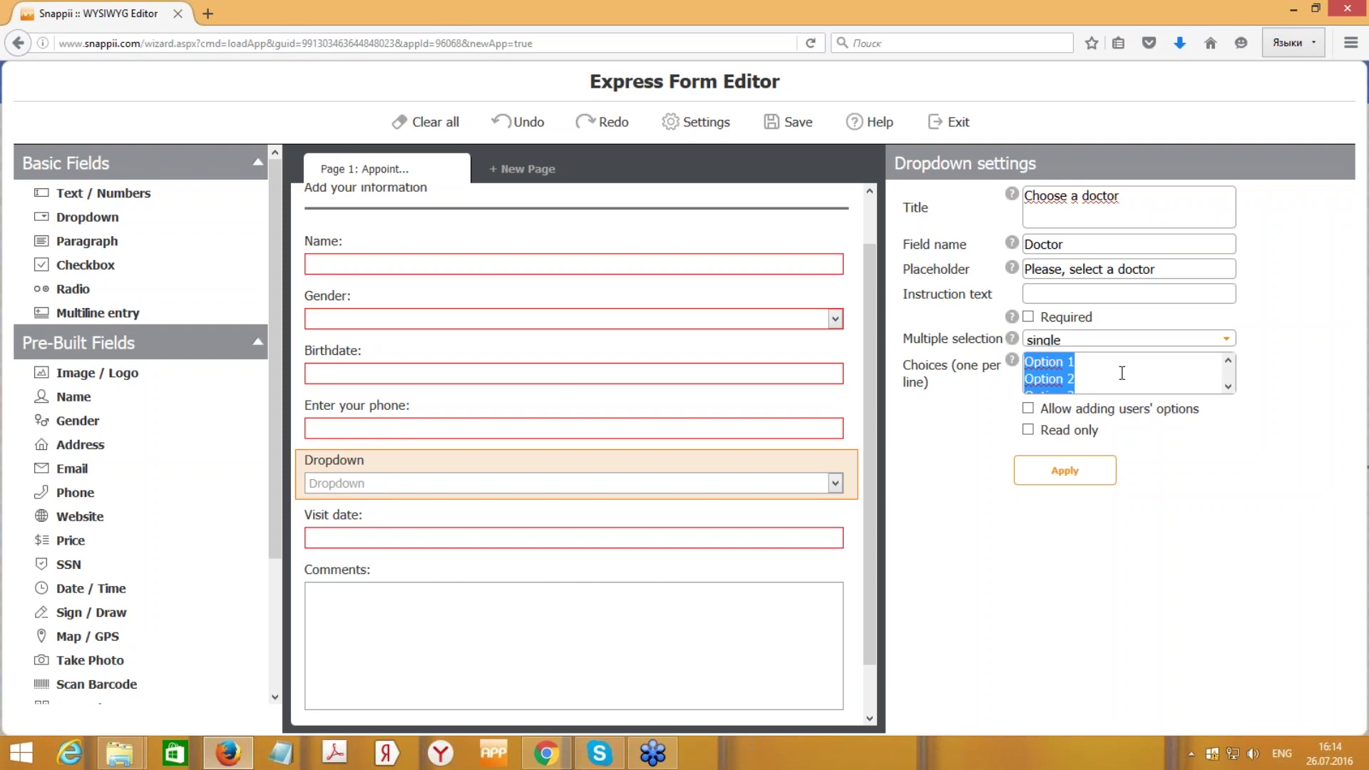
{"action": "type", "text": "Doctor A"}
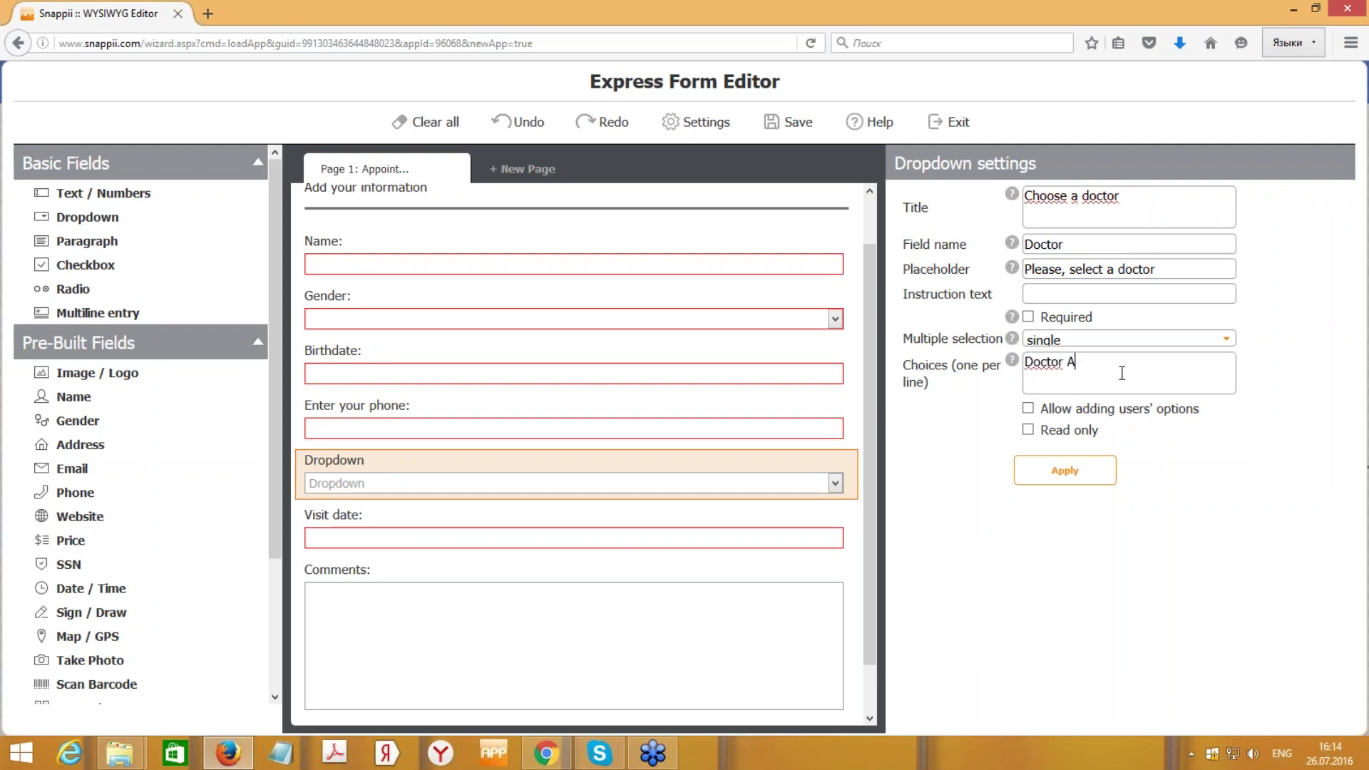
{"action": "type", "text": " Doctor B"}
{"action": "key", "text": "Return"}
{"action": "type", "text": "Doctor C"}
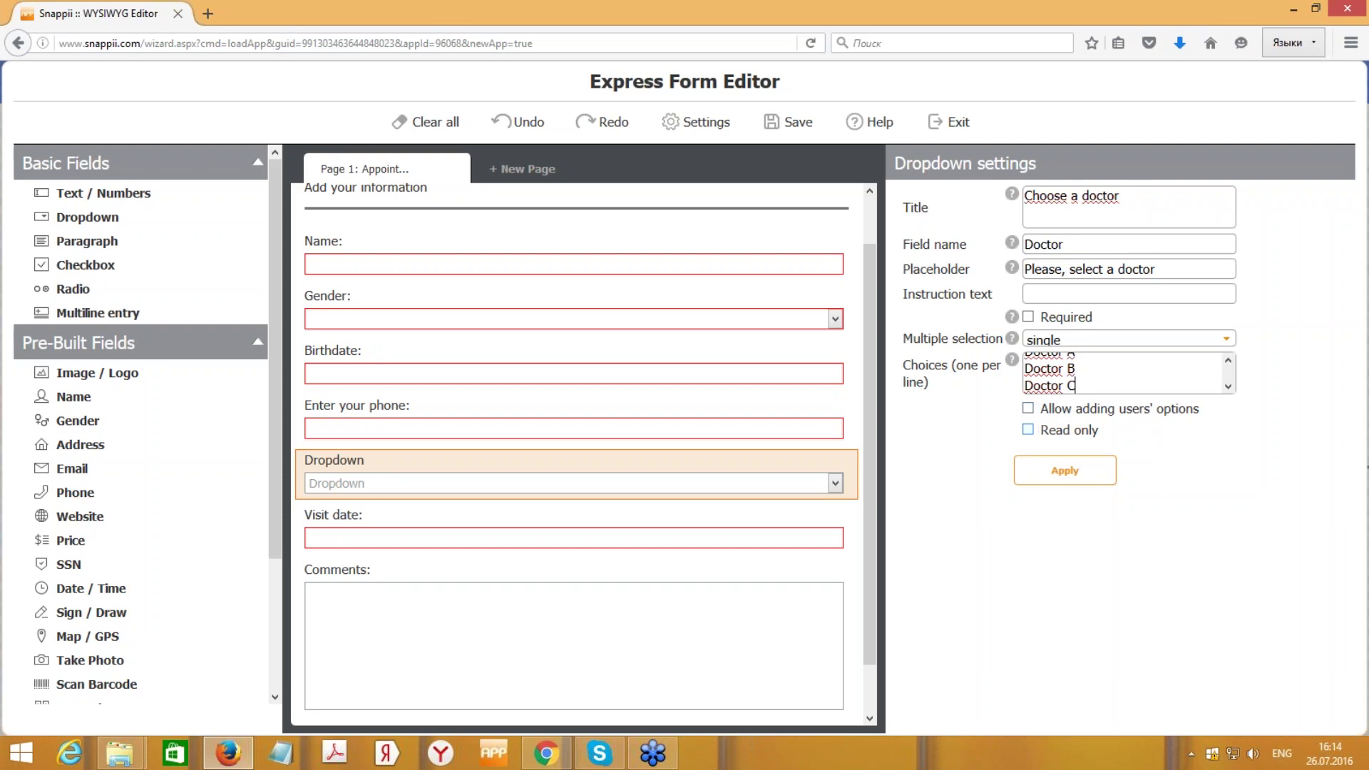
{"action": "left_click", "coordinate": [1072, 474]}
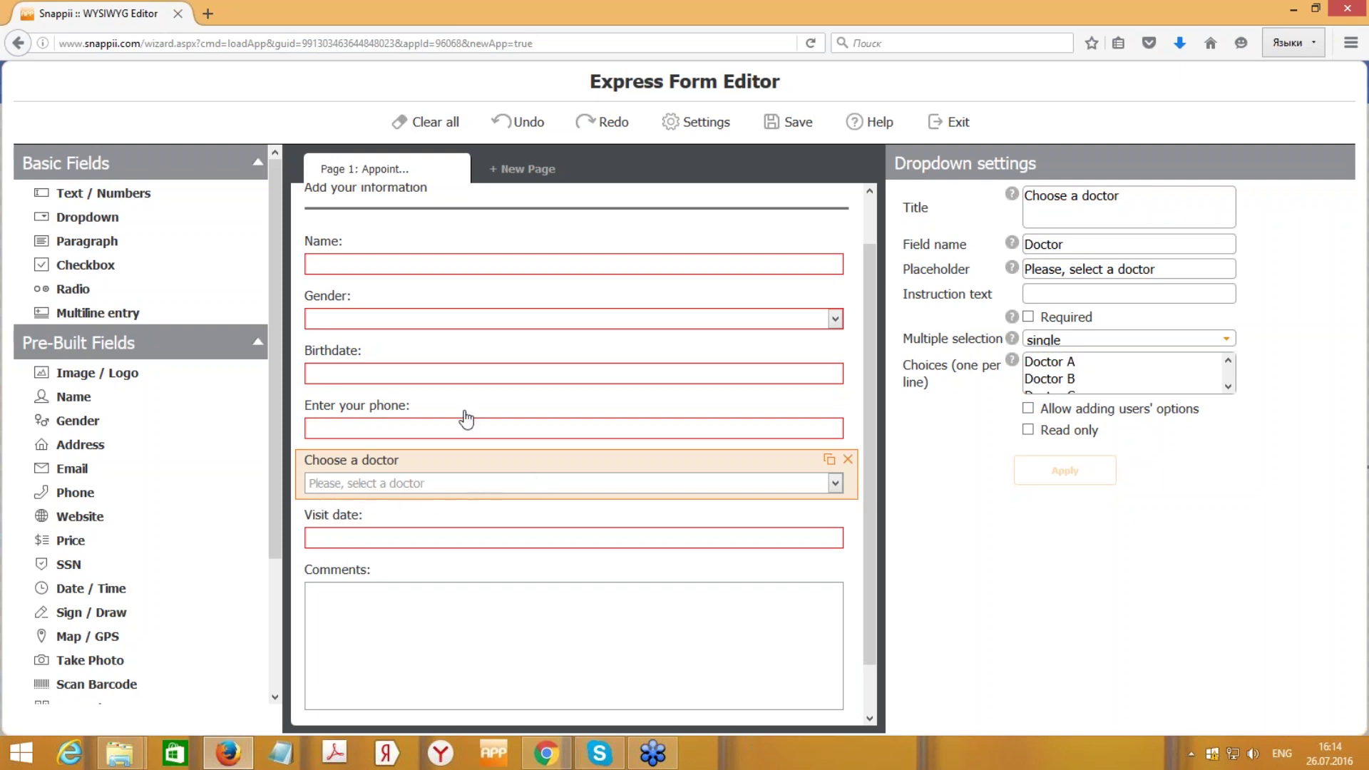
- Review the Name, Gender, Birthdate and phone field settings
{"action": "left_click", "coordinate": [485, 264]}
{"action": "left_click", "coordinate": [469, 331]}
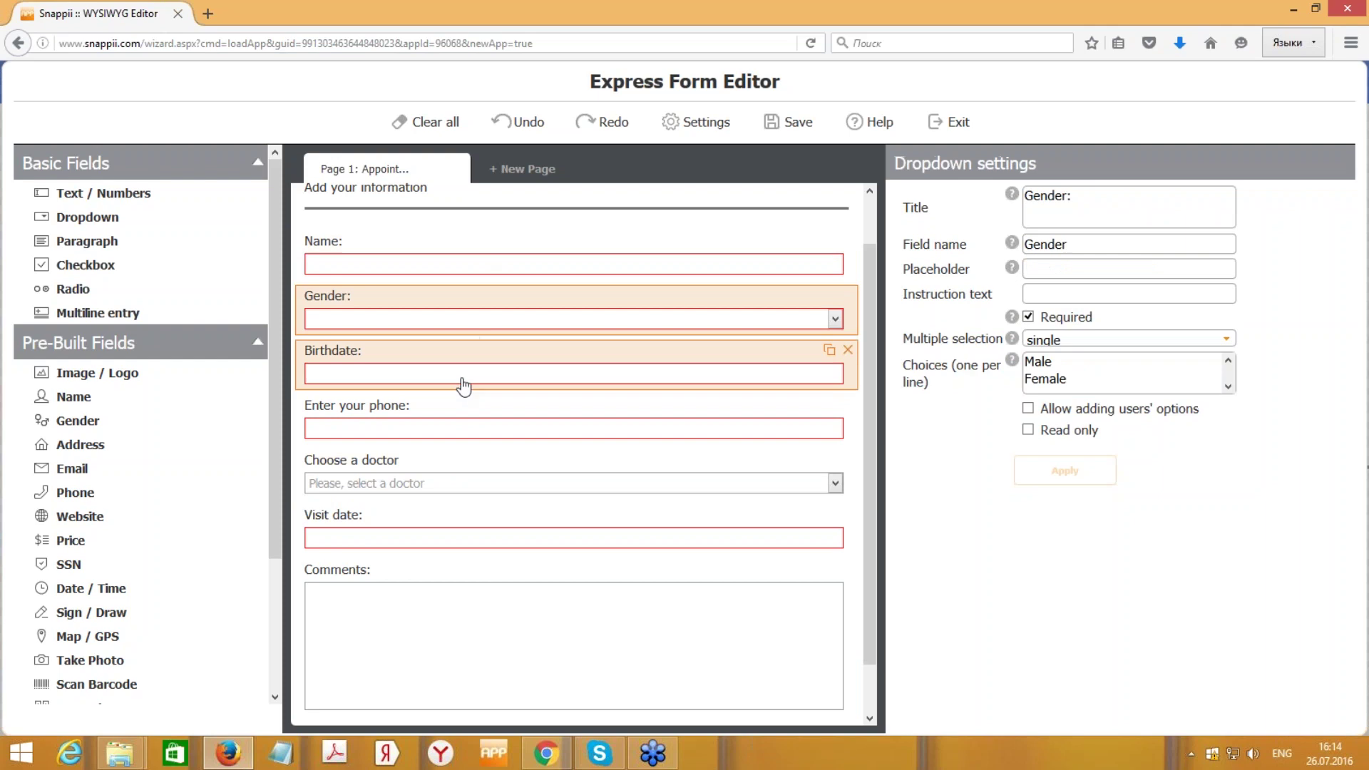
{"action": "left_click", "coordinate": [463, 378]}
{"action": "left_click", "coordinate": [464, 428]}
{"action": "scroll", "coordinate": [713, 500], "scroll_direction": "down", "scroll_amount": 1}
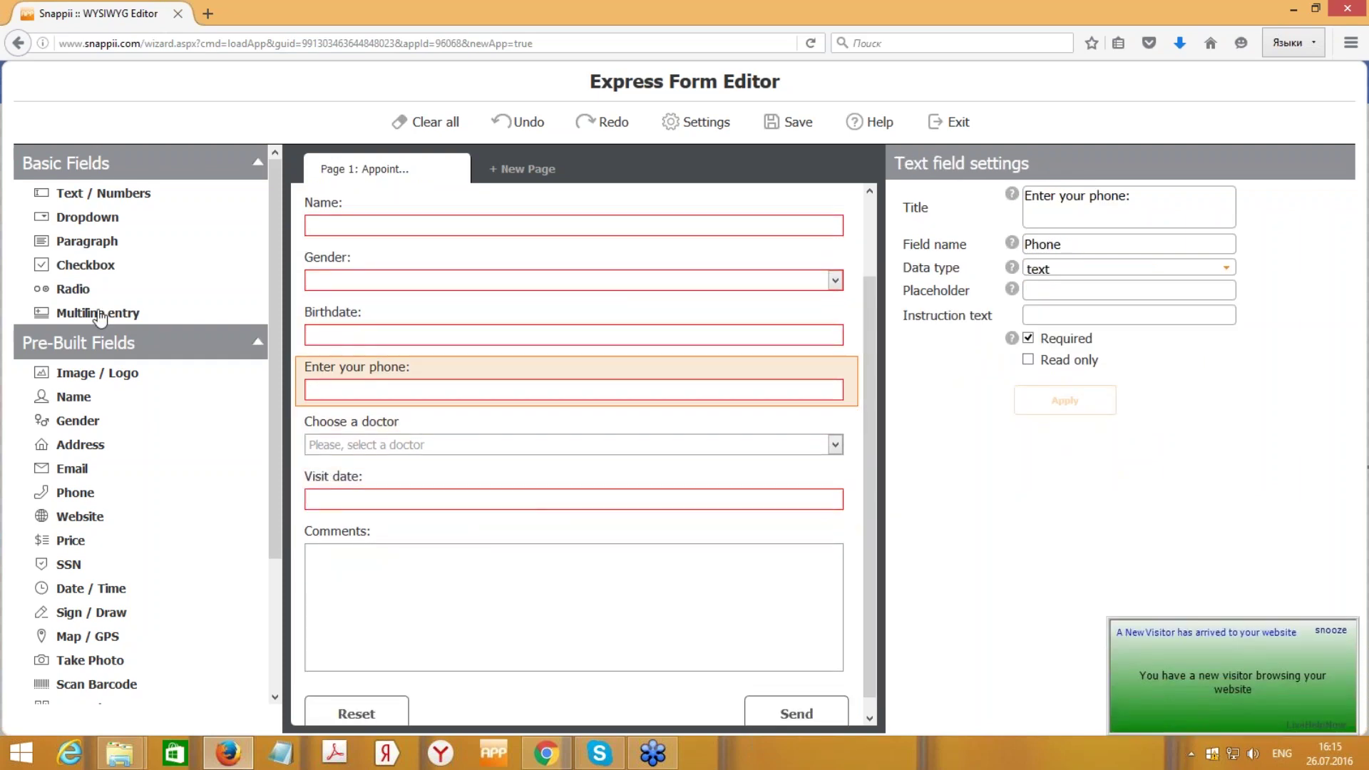
{"action": "scroll", "coordinate": [121, 478], "scroll_direction": "down", "scroll_amount": 4}
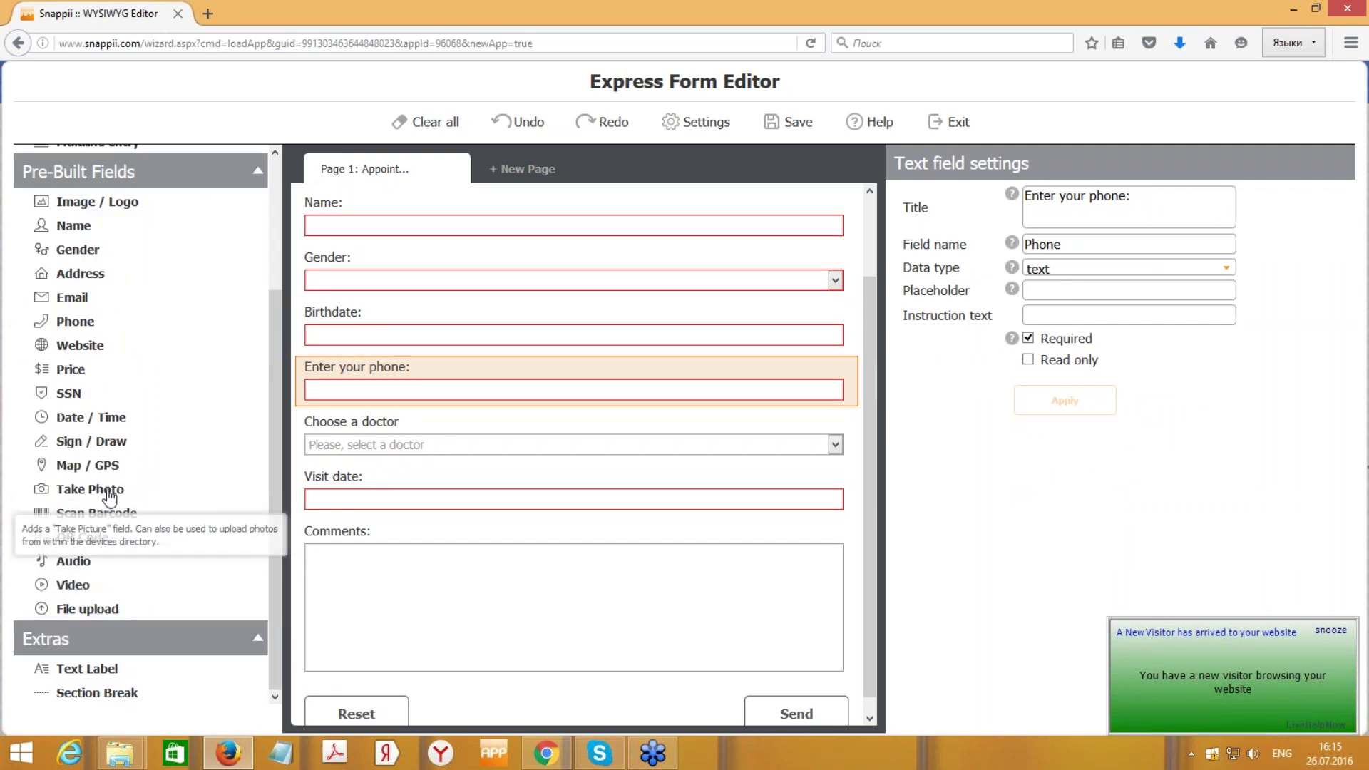
- Append Take Photo and Sign / Draw fields and check each one's settings
{"action": "left_click", "coordinate": [109, 494]}
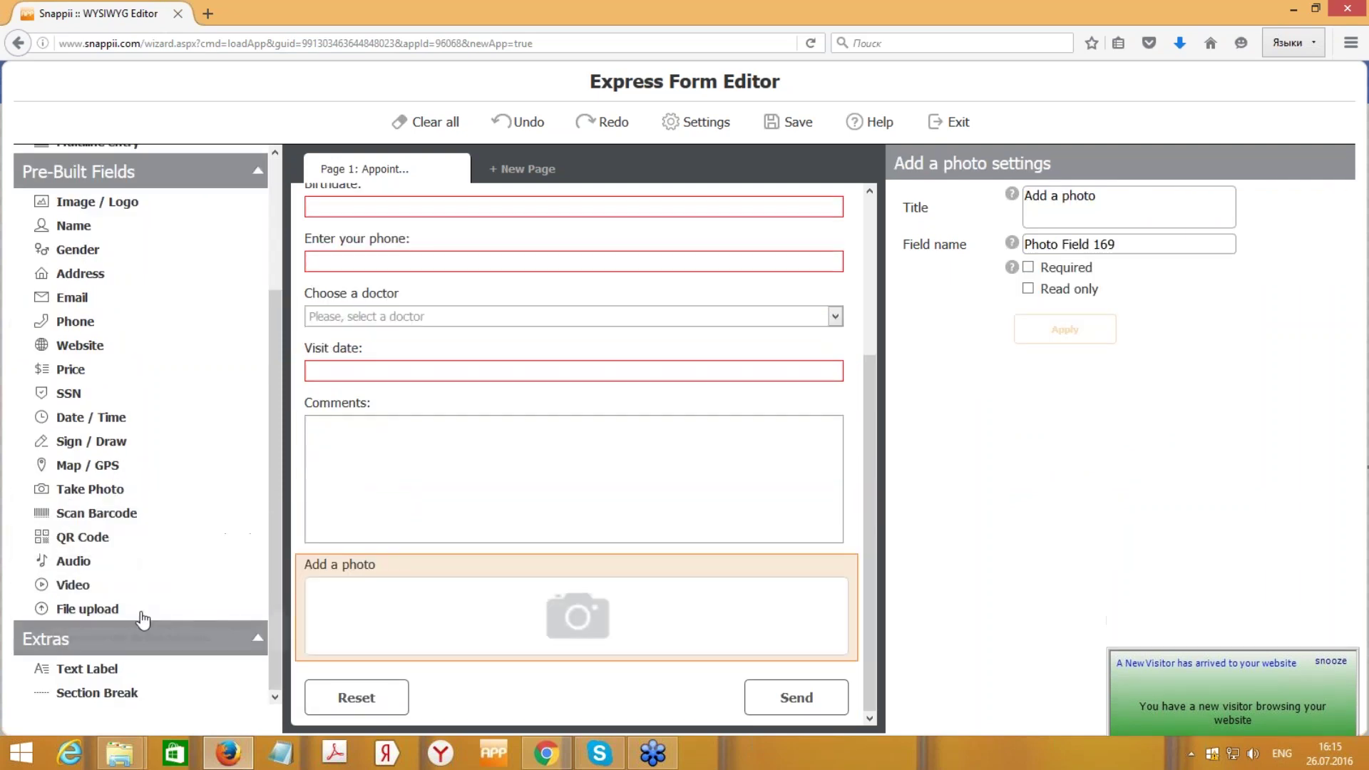
{"action": "left_click", "coordinate": [110, 443]}
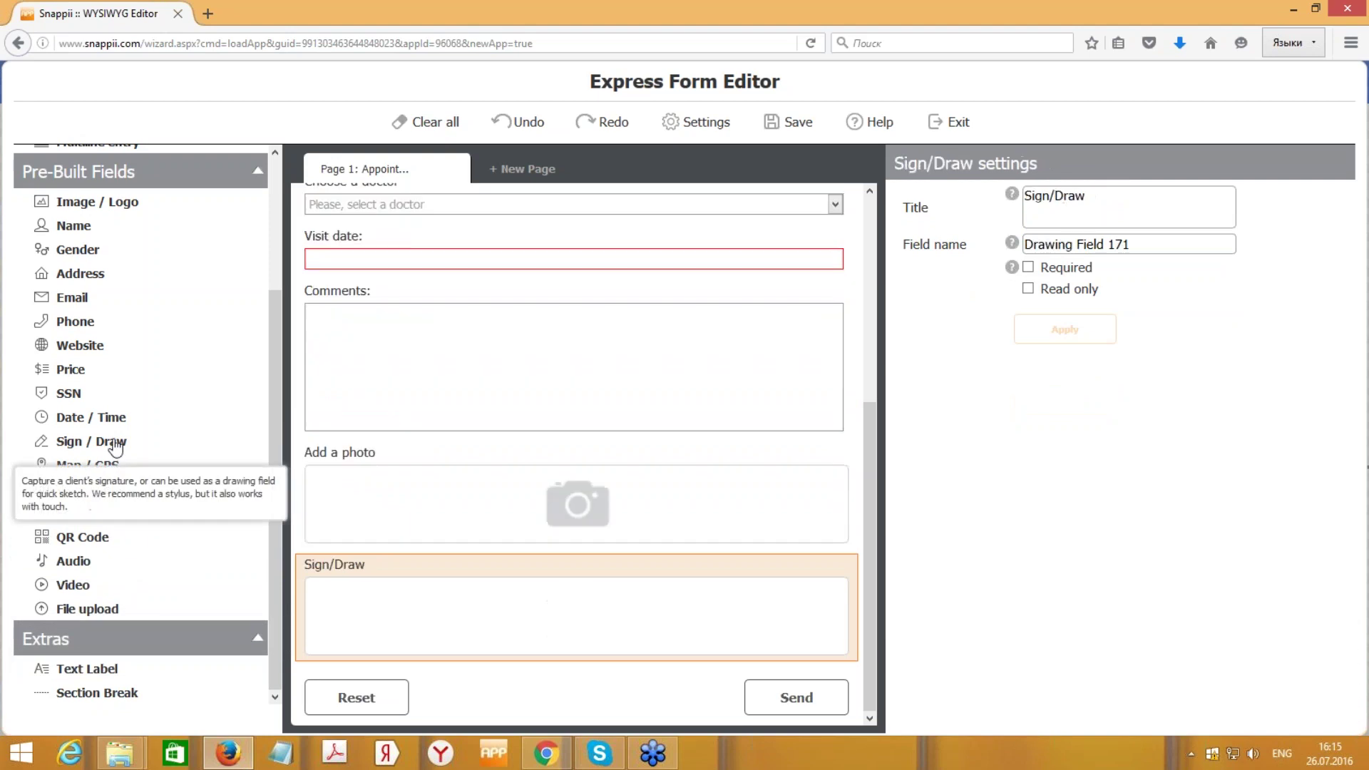
{"action": "left_click", "coordinate": [650, 512]}
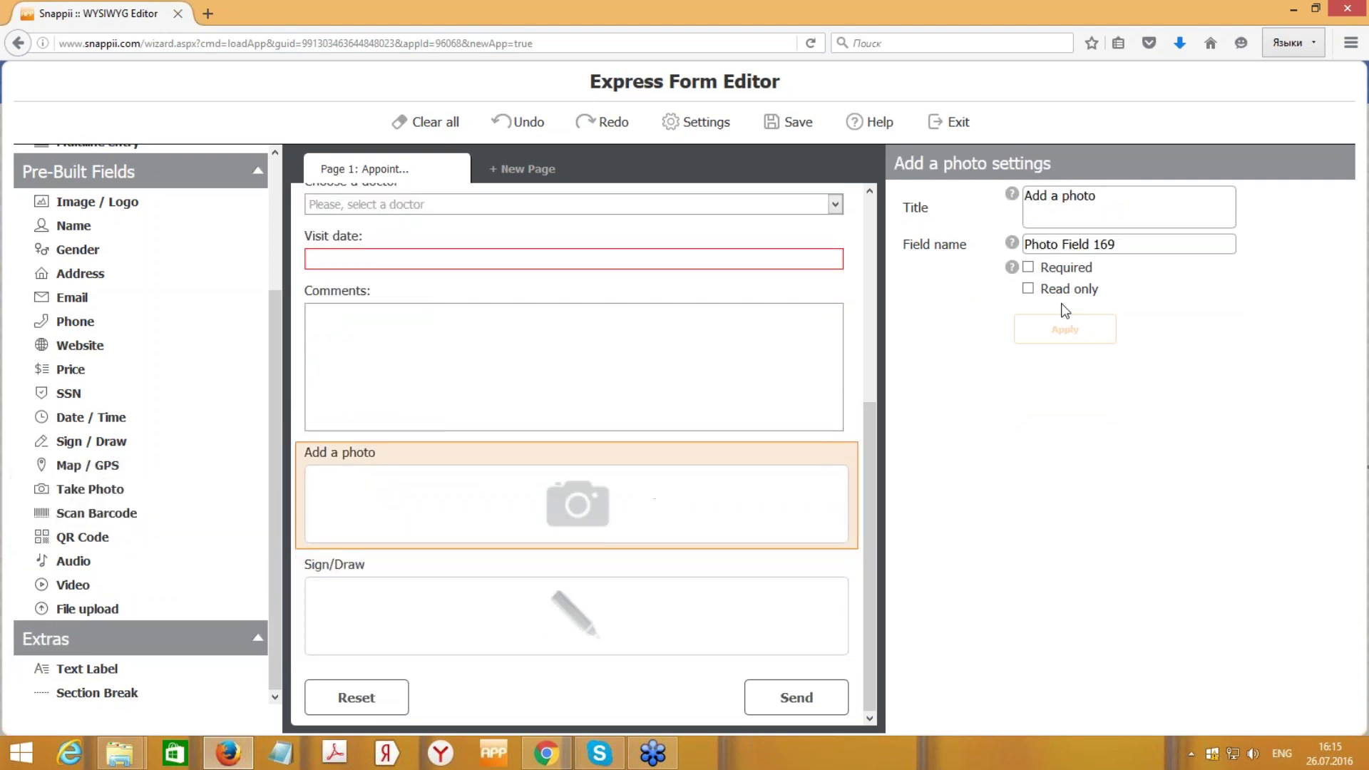
{"action": "left_click_drag", "start_coordinate": [1142, 246], "coordinate": [1047, 245]}
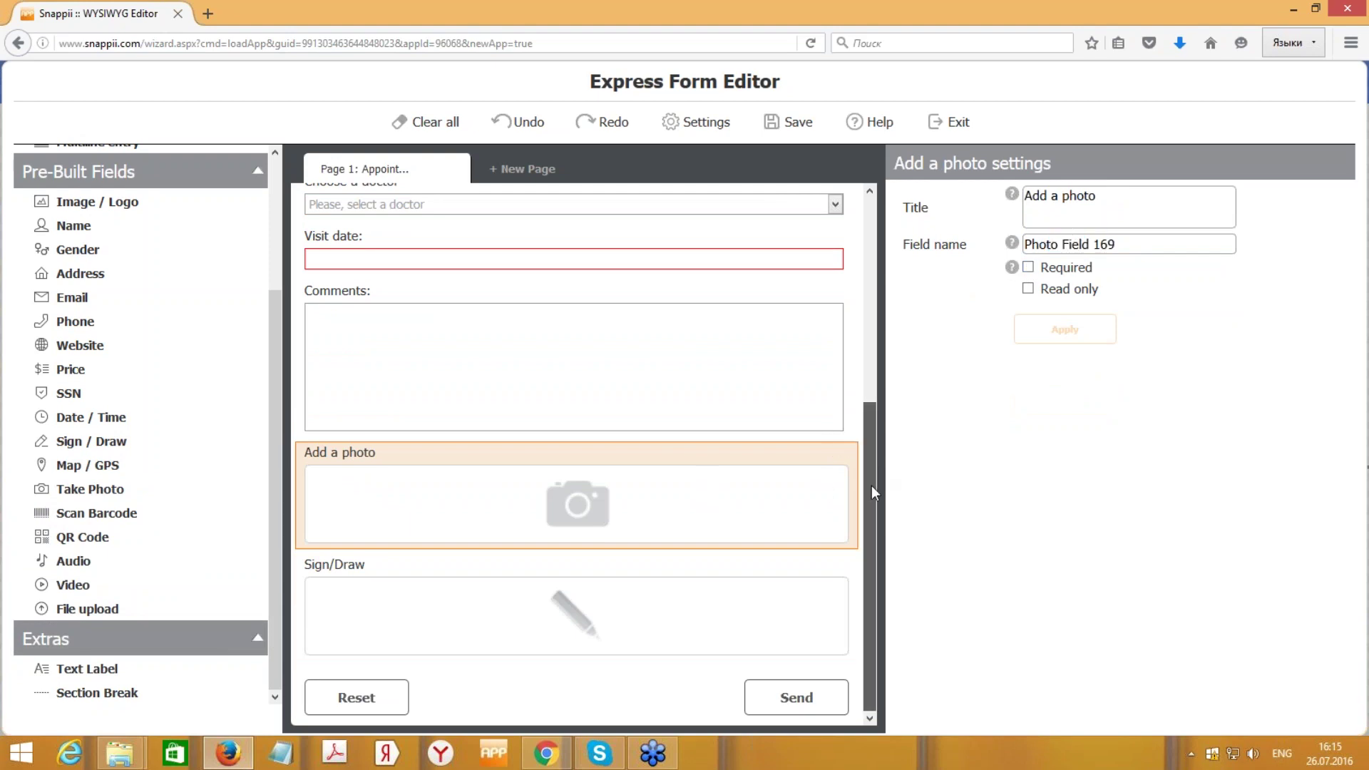
{"action": "left_click", "coordinate": [696, 612]}
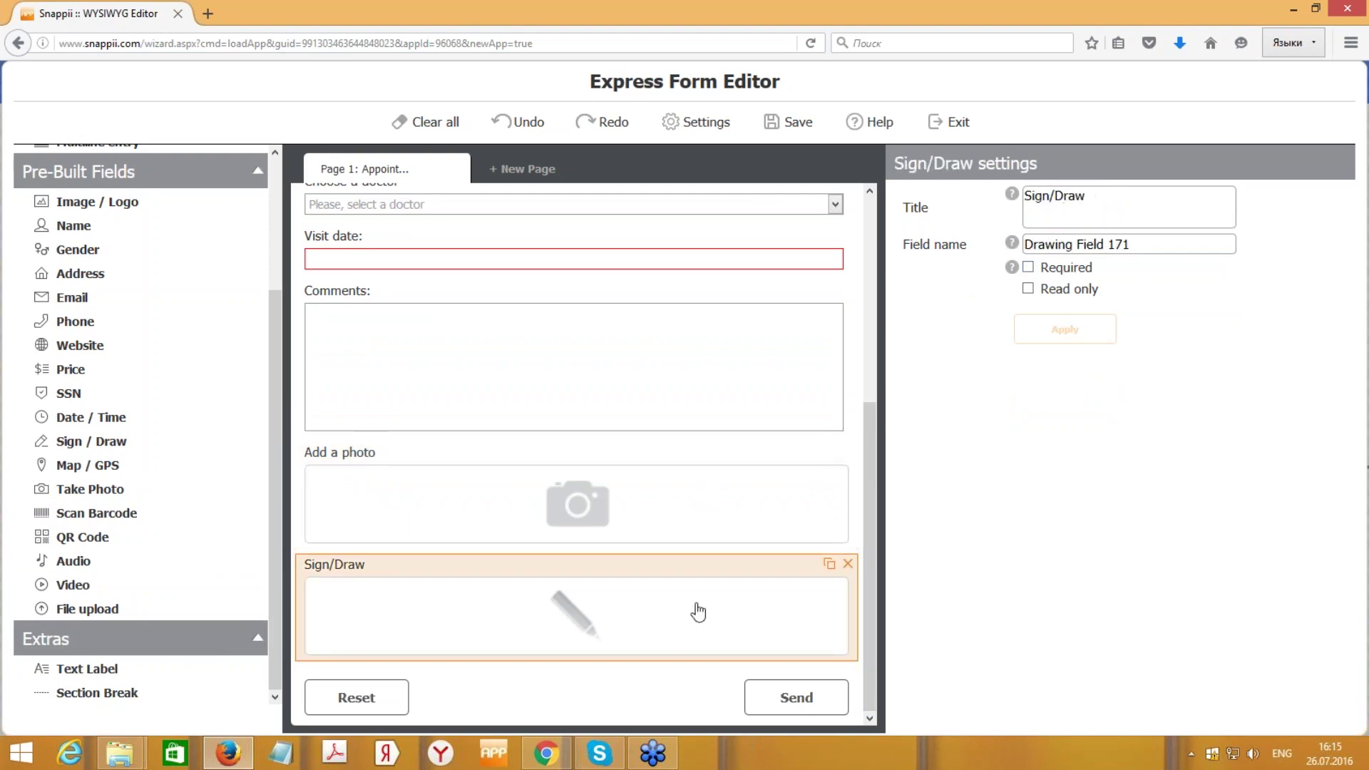
{"action": "left_click", "coordinate": [1136, 201]}
{"action": "scroll", "coordinate": [664, 464], "scroll_direction": "up", "scroll_amount": 5}
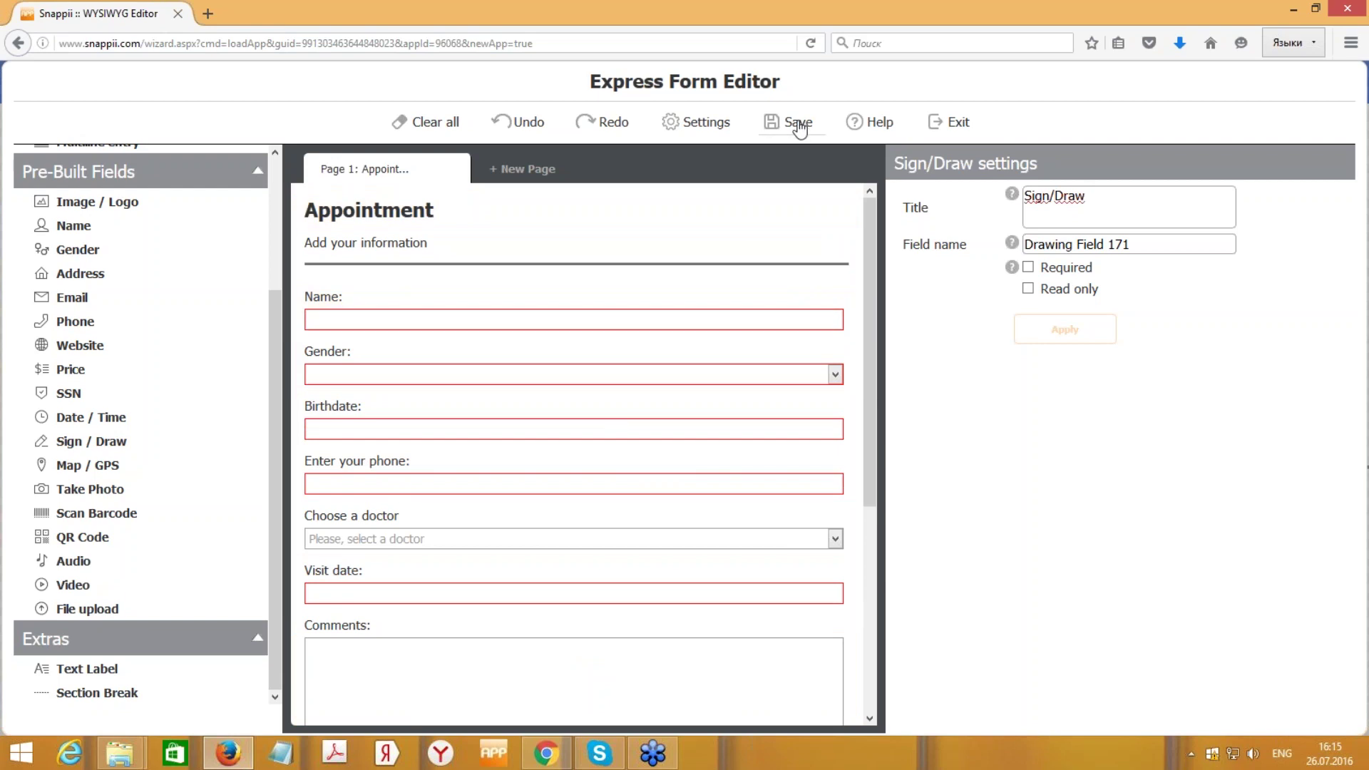
- Save the Appointment form, confirming Yes to save all made changes
{"action": "left_click", "coordinate": [800, 126]}
{"action": "left_click", "coordinate": [803, 127]}
{"action": "left_click", "coordinate": [959, 122]}
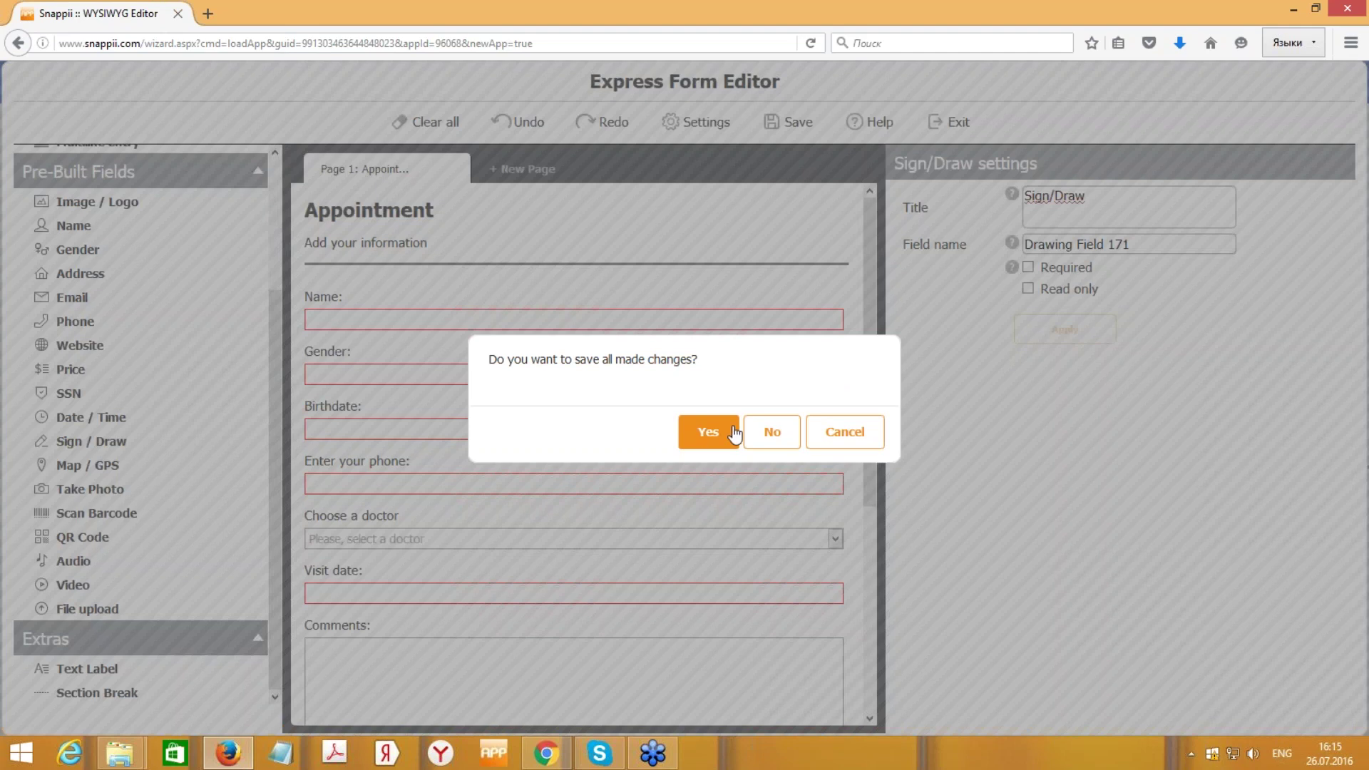
{"action": "left_click", "coordinate": [708, 432]}
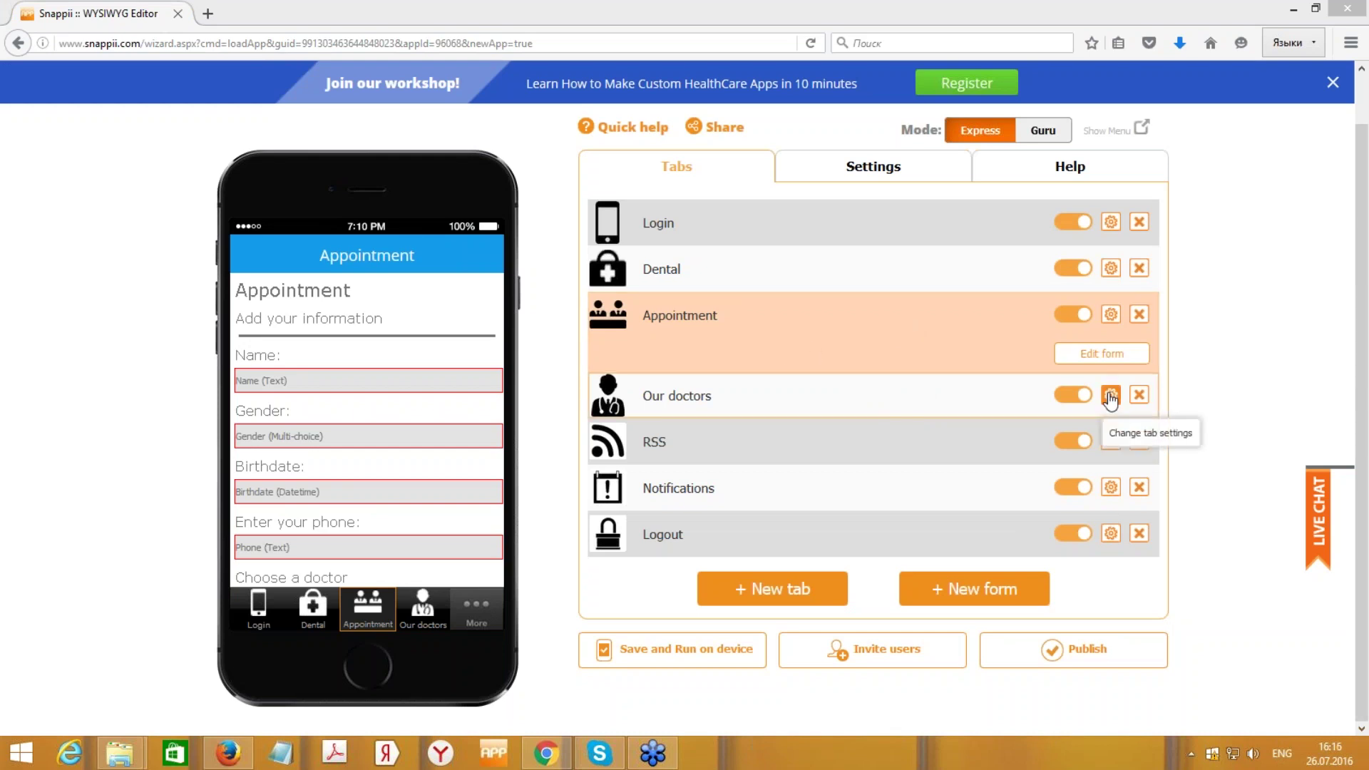
- Download the Our doctors tab's sample spreadsheet from its settings and open it in Excel
{"action": "left_click", "coordinate": [949, 405]}
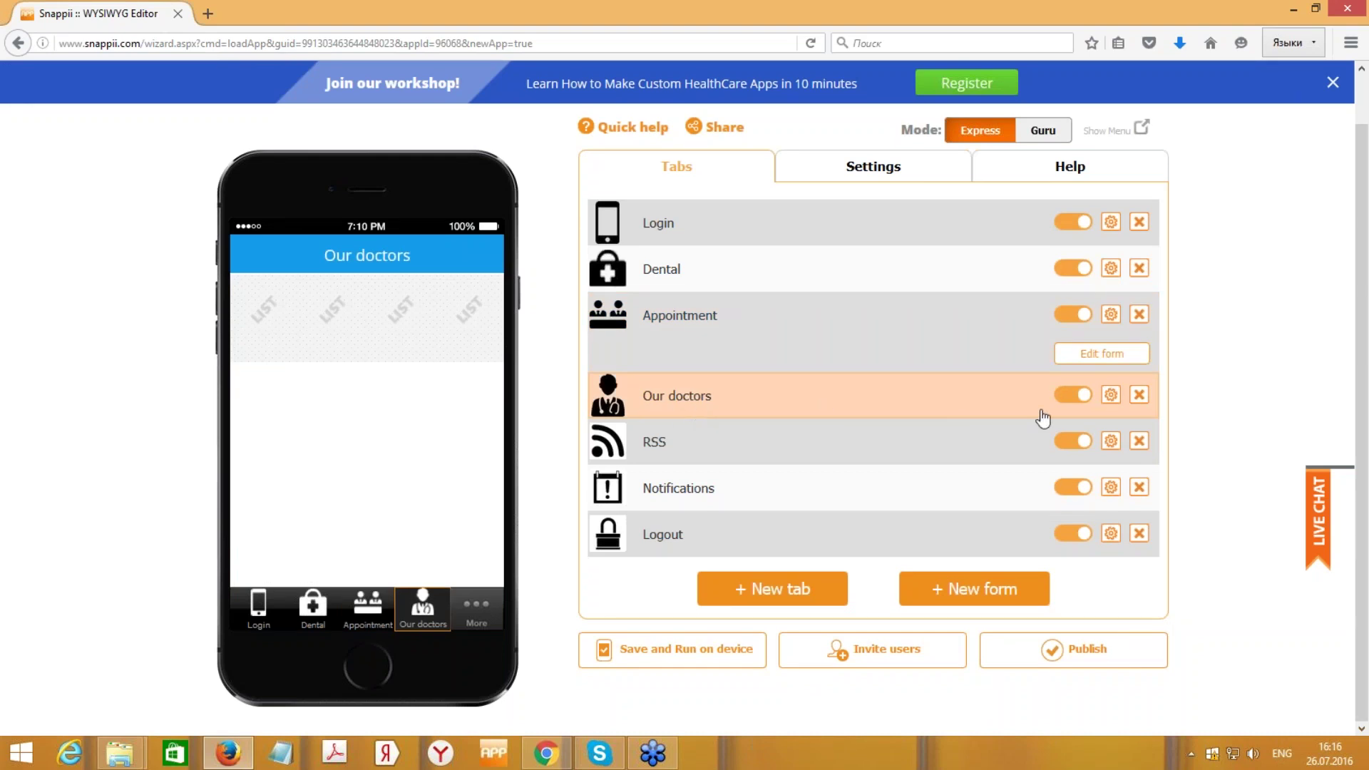
{"action": "left_click", "coordinate": [1111, 396]}
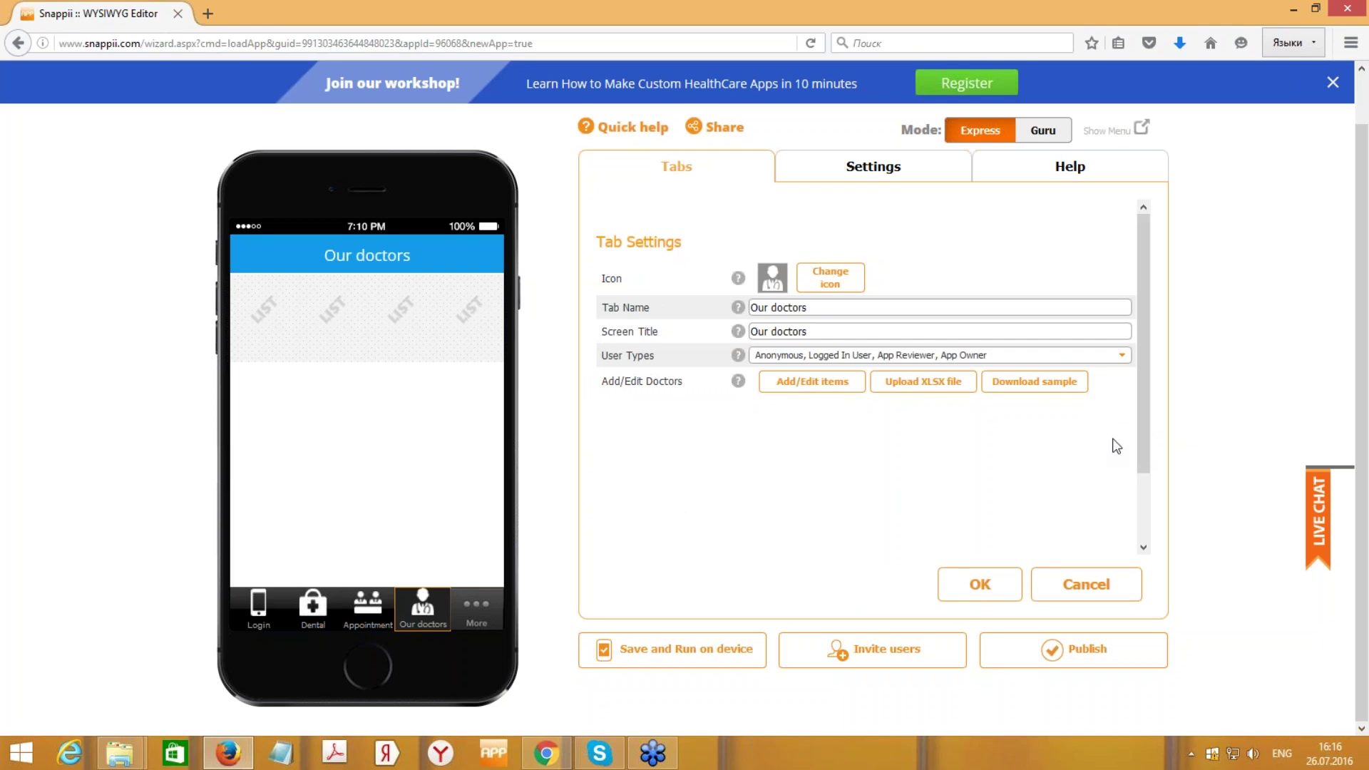
{"action": "left_click", "coordinate": [1087, 596]}
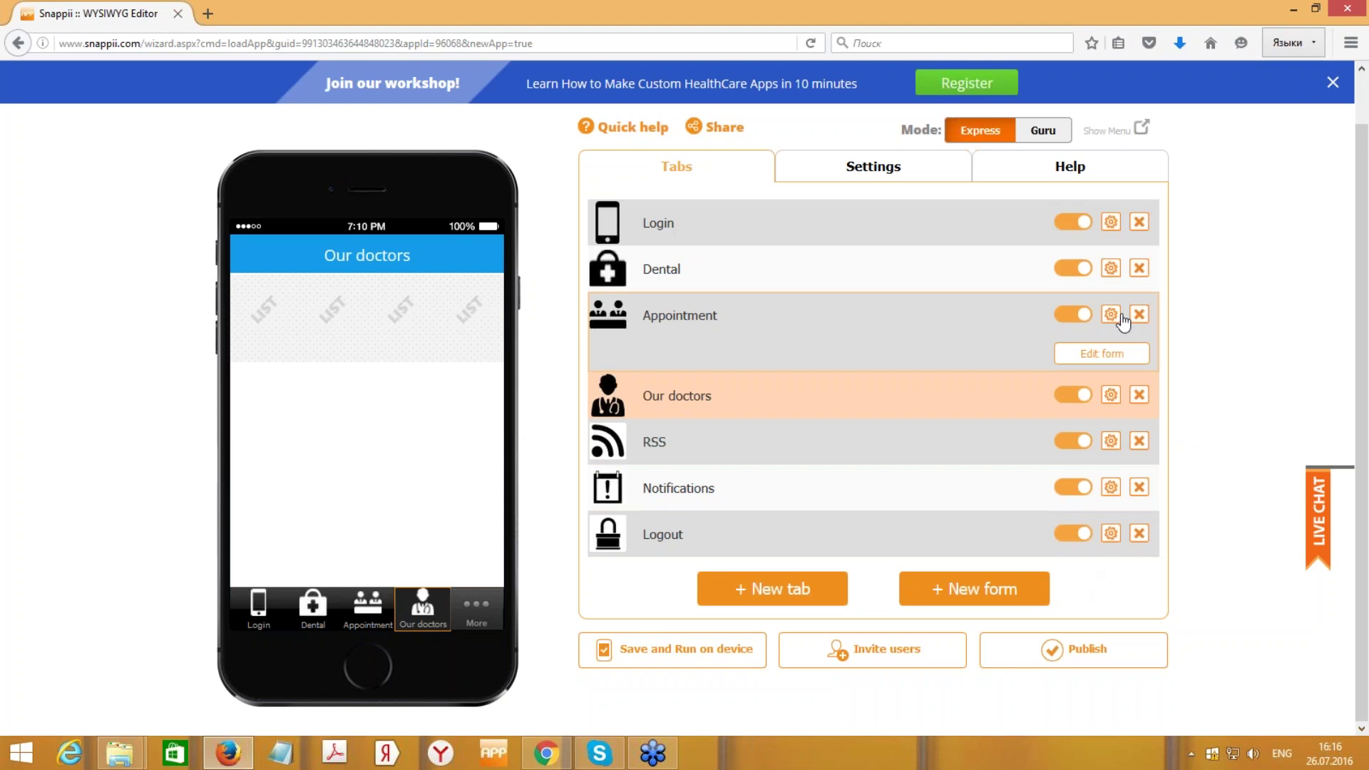
{"action": "left_click", "coordinate": [1112, 397]}
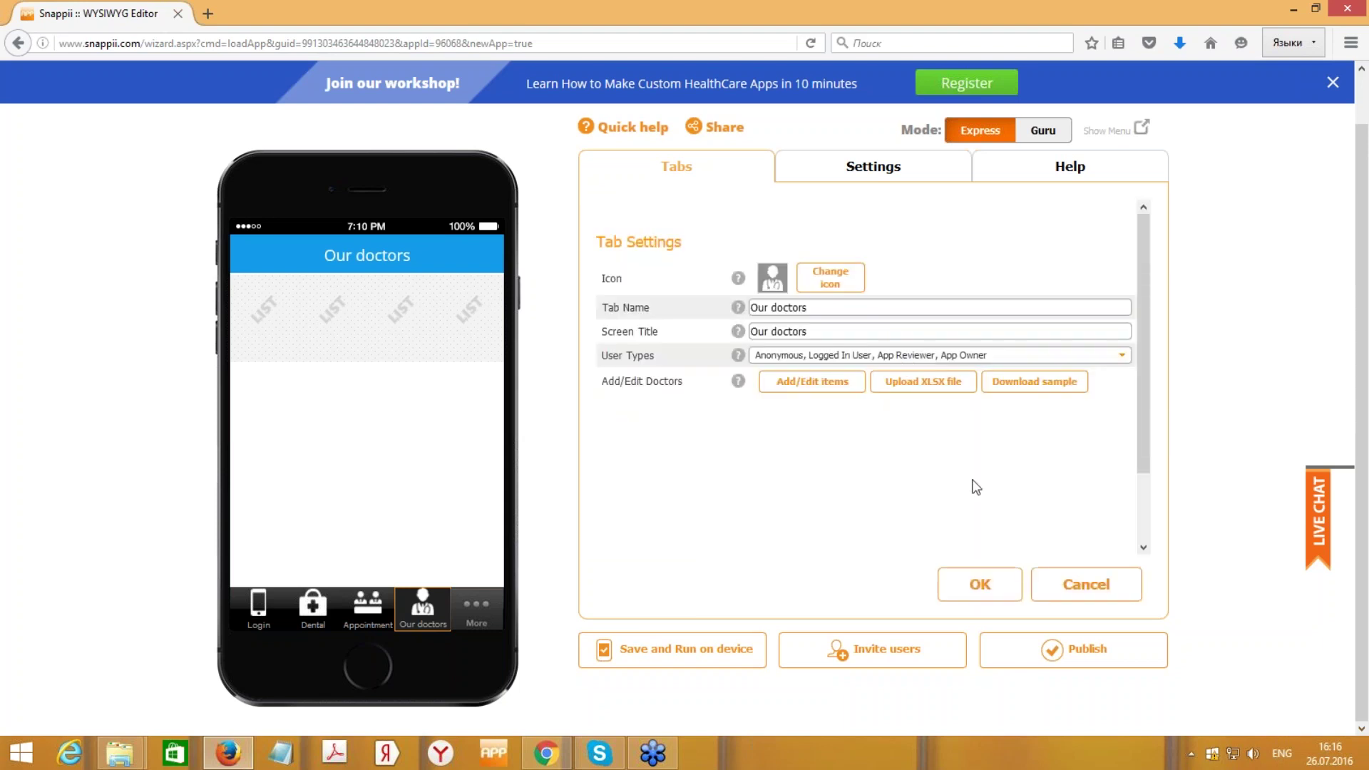
{"action": "left_click", "coordinate": [1018, 388]}
{"action": "left_click", "coordinate": [984, 395]}
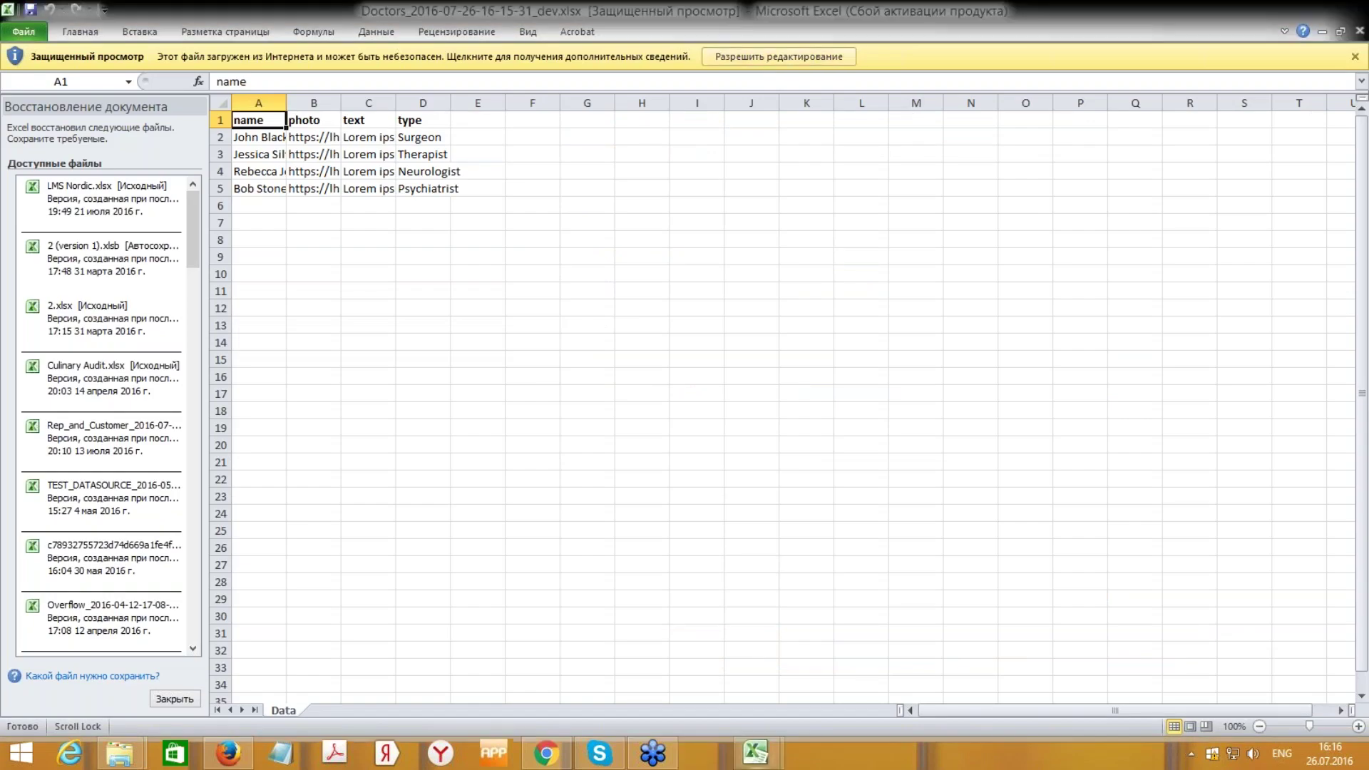
- Enable editing of the sample sheet and widen columns A–D
{"action": "left_click", "coordinate": [770, 57]}
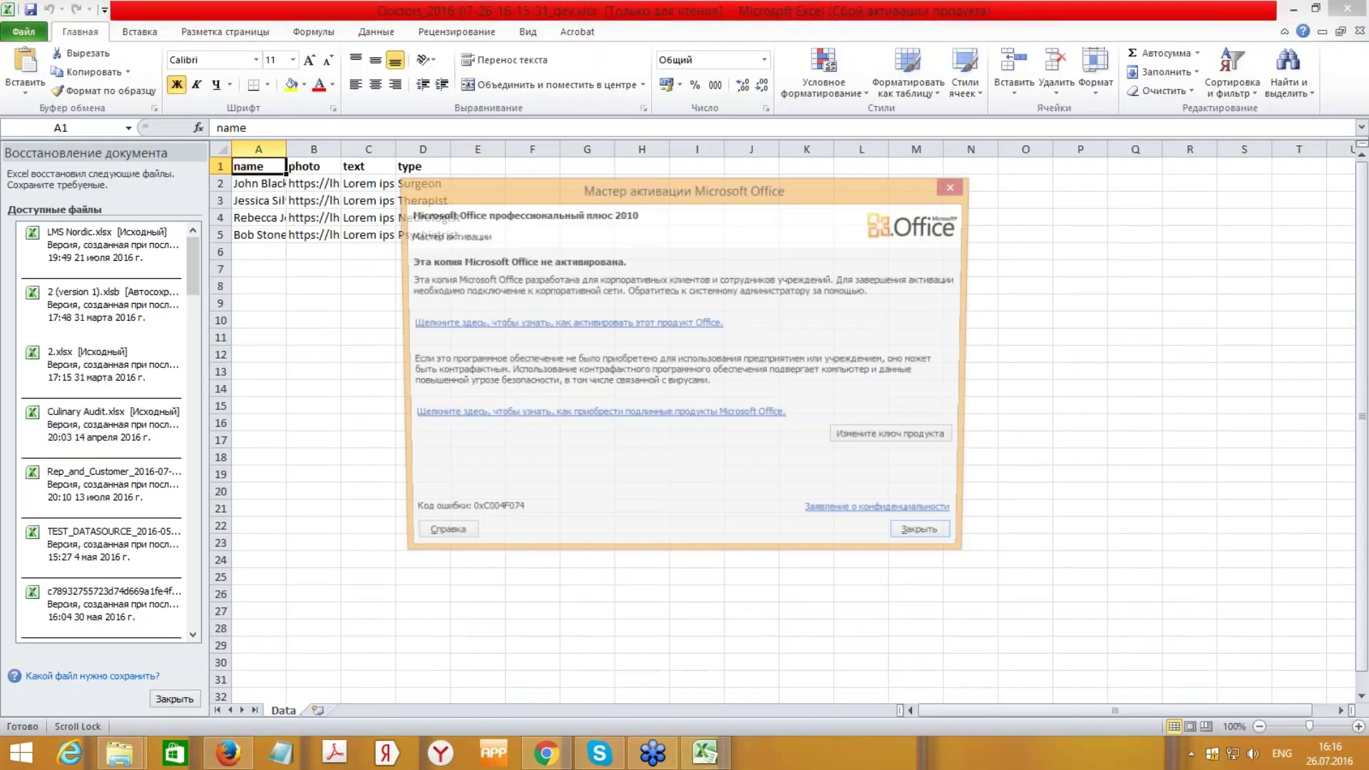
{"action": "key", "text": "Escape"}
{"action": "left_click_drag", "start_coordinate": [285, 149], "coordinate": [639, 149]}
{"action": "left_click", "coordinate": [469, 149]}
{"action": "left_click", "coordinate": [524, 166]}
{"action": "left_click_drag", "start_coordinate": [539, 149], "coordinate": [592, 155]}
- Inspect the doctor names and the photo URLs in column B, including B4's .jpg ending
{"action": "double_click", "coordinate": [300, 184]}
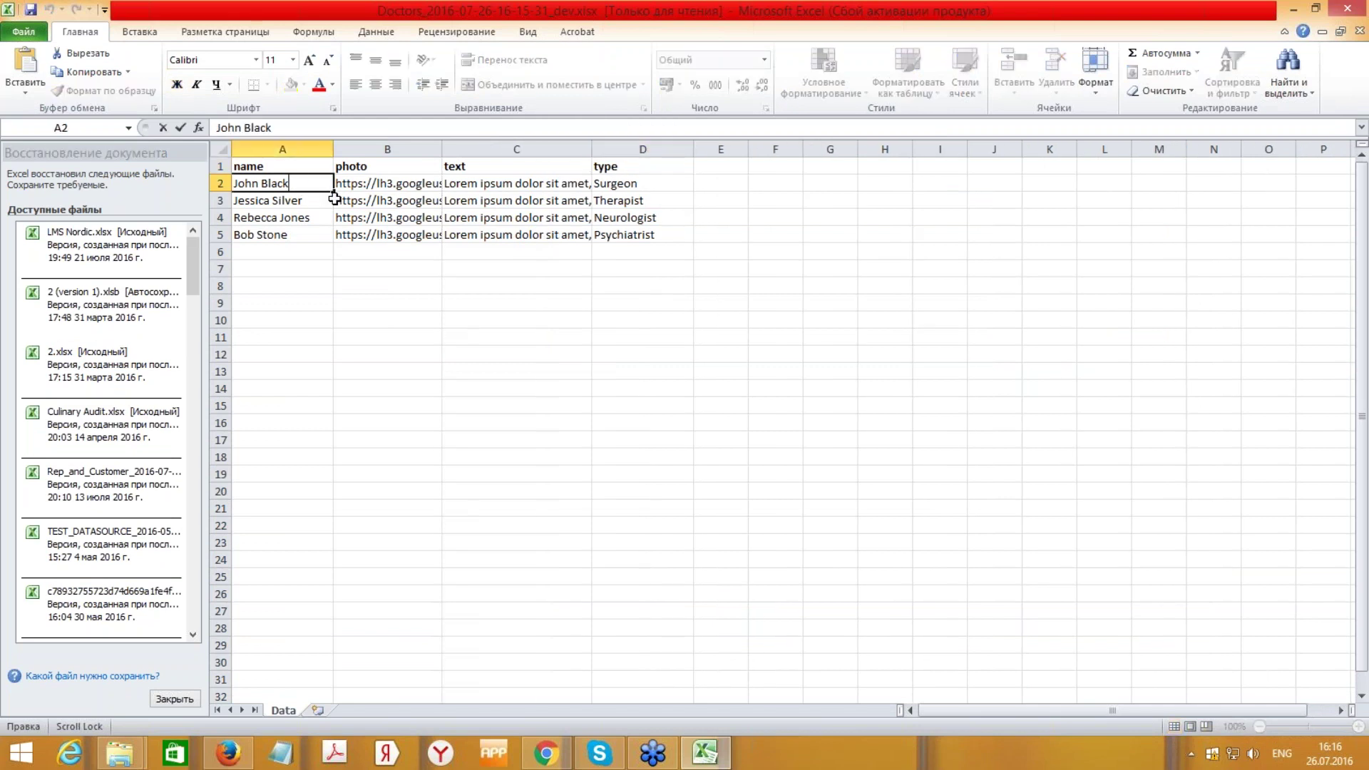
{"action": "key", "text": "Return"}
{"action": "key", "text": "F2"}
{"action": "left_click", "coordinate": [403, 185]}
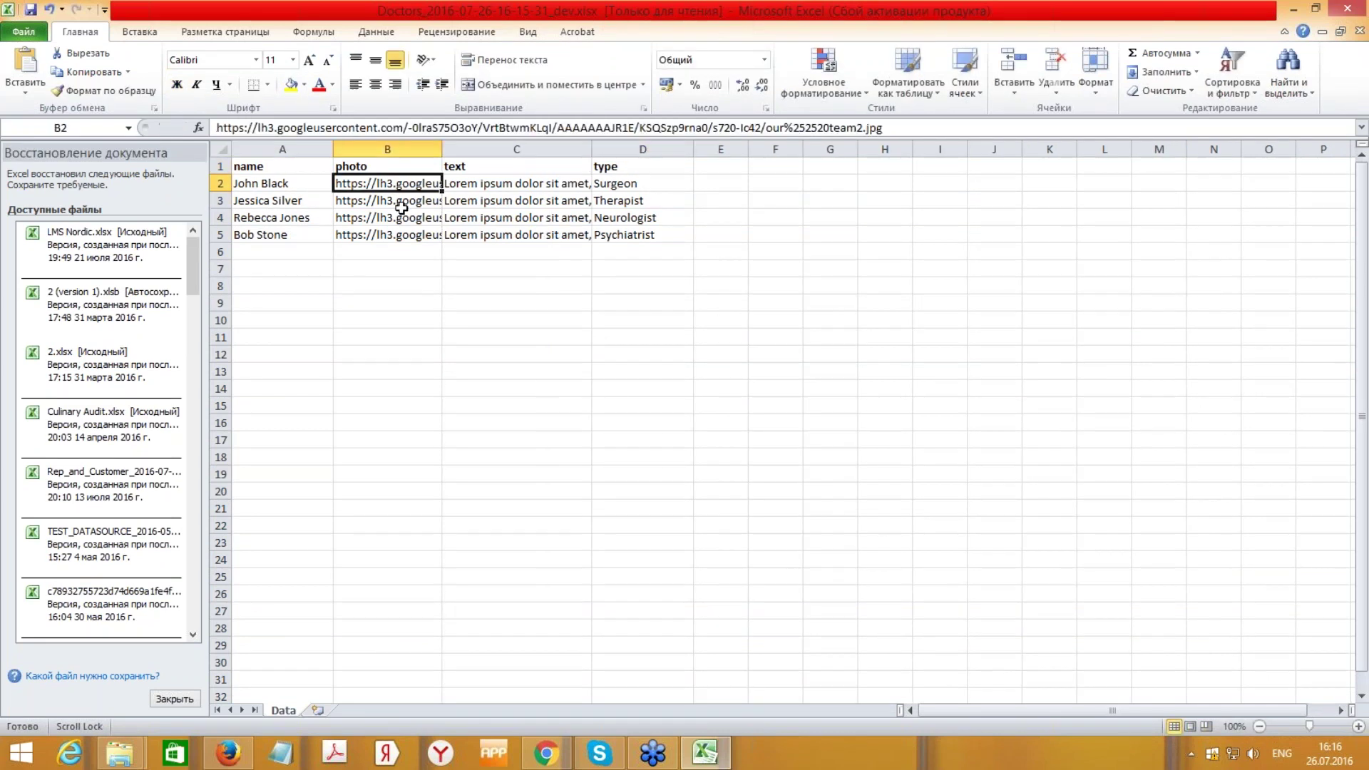
{"action": "left_click", "coordinate": [400, 202]}
{"action": "left_click", "coordinate": [397, 217]}
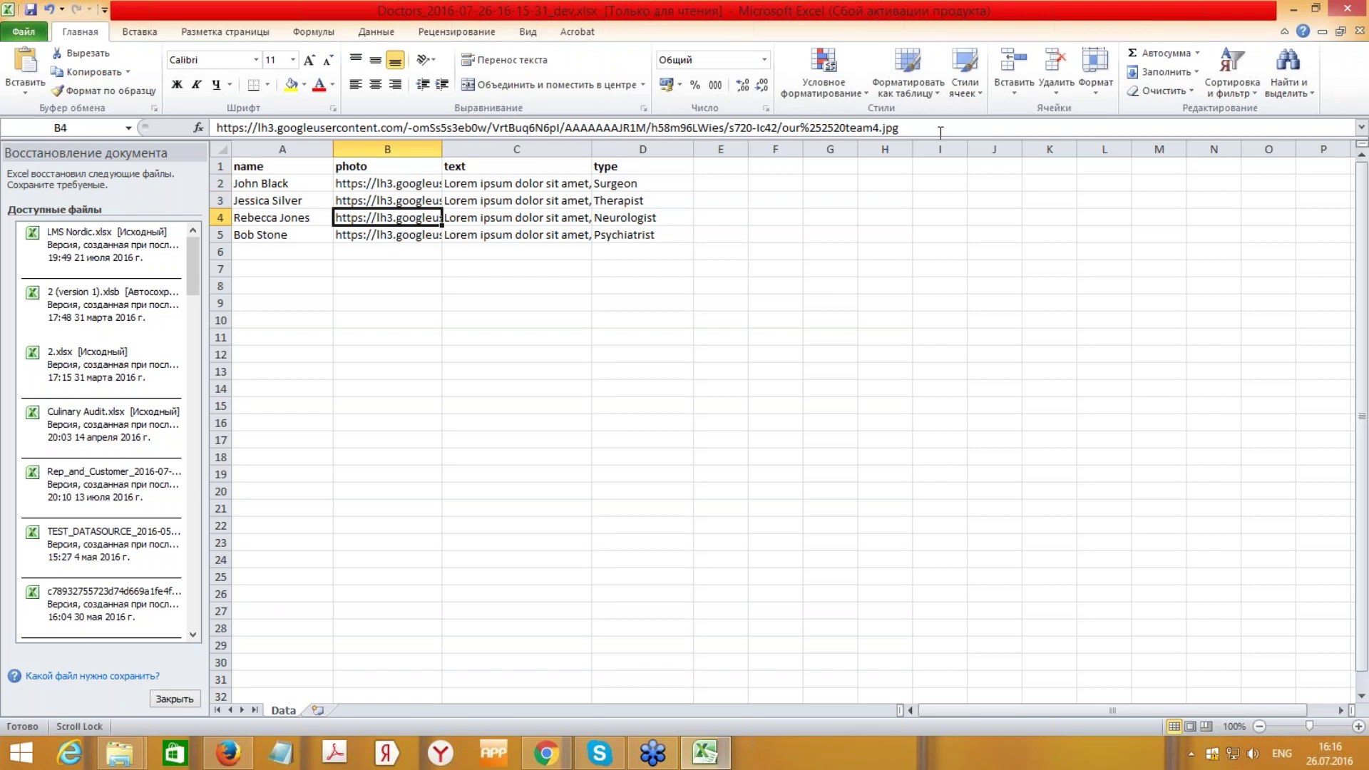
{"action": "left_click_drag", "start_coordinate": [899, 128], "coordinate": [880, 129]}
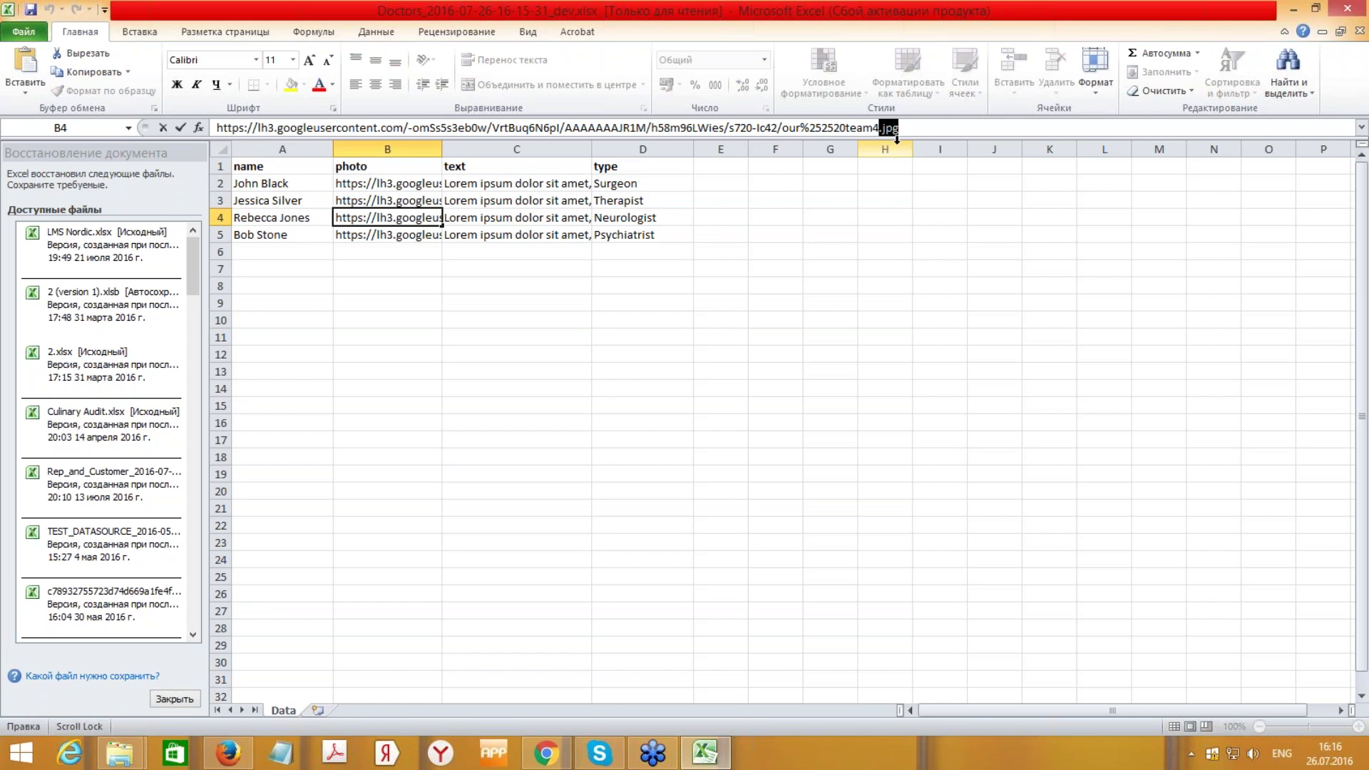
{"action": "left_click", "coordinate": [900, 129]}
{"action": "left_click_drag", "start_coordinate": [900, 128], "coordinate": [880, 128]}
{"action": "key", "text": "Return"}
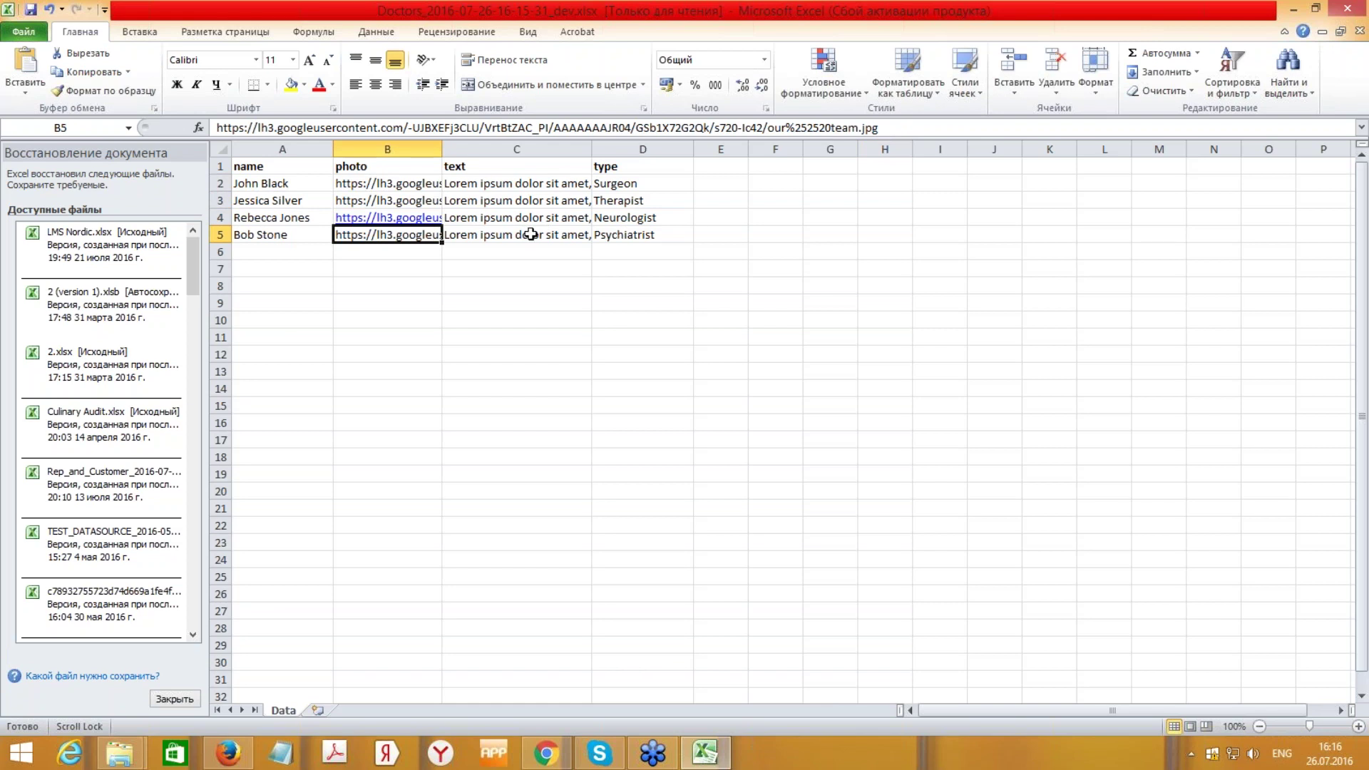
- Review the doctor descriptions in column C, cells C2 through C5
{"action": "left_click", "coordinate": [526, 235]}
{"action": "left_click", "coordinate": [527, 187]}
{"action": "left_click", "coordinate": [526, 199]}
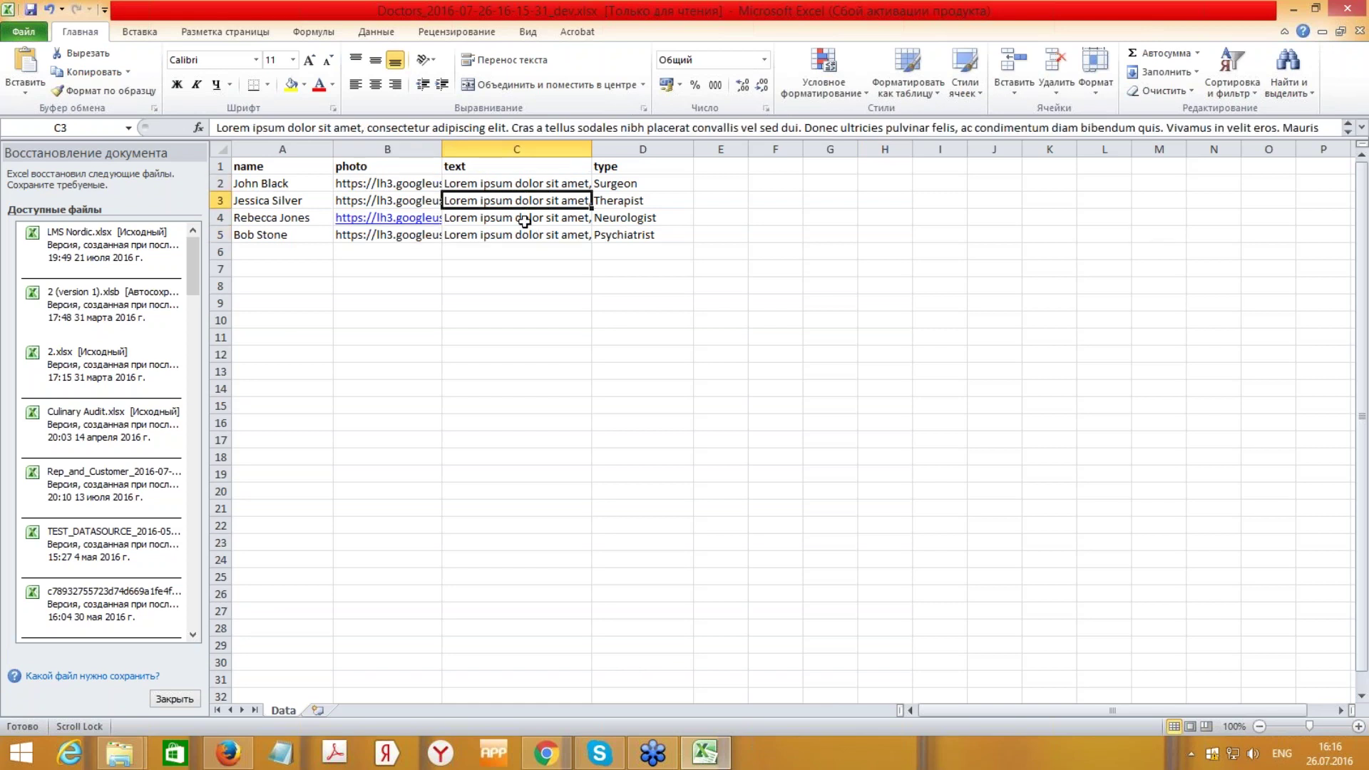
{"action": "left_click", "coordinate": [525, 221]}
{"action": "left_click", "coordinate": [524, 235]}
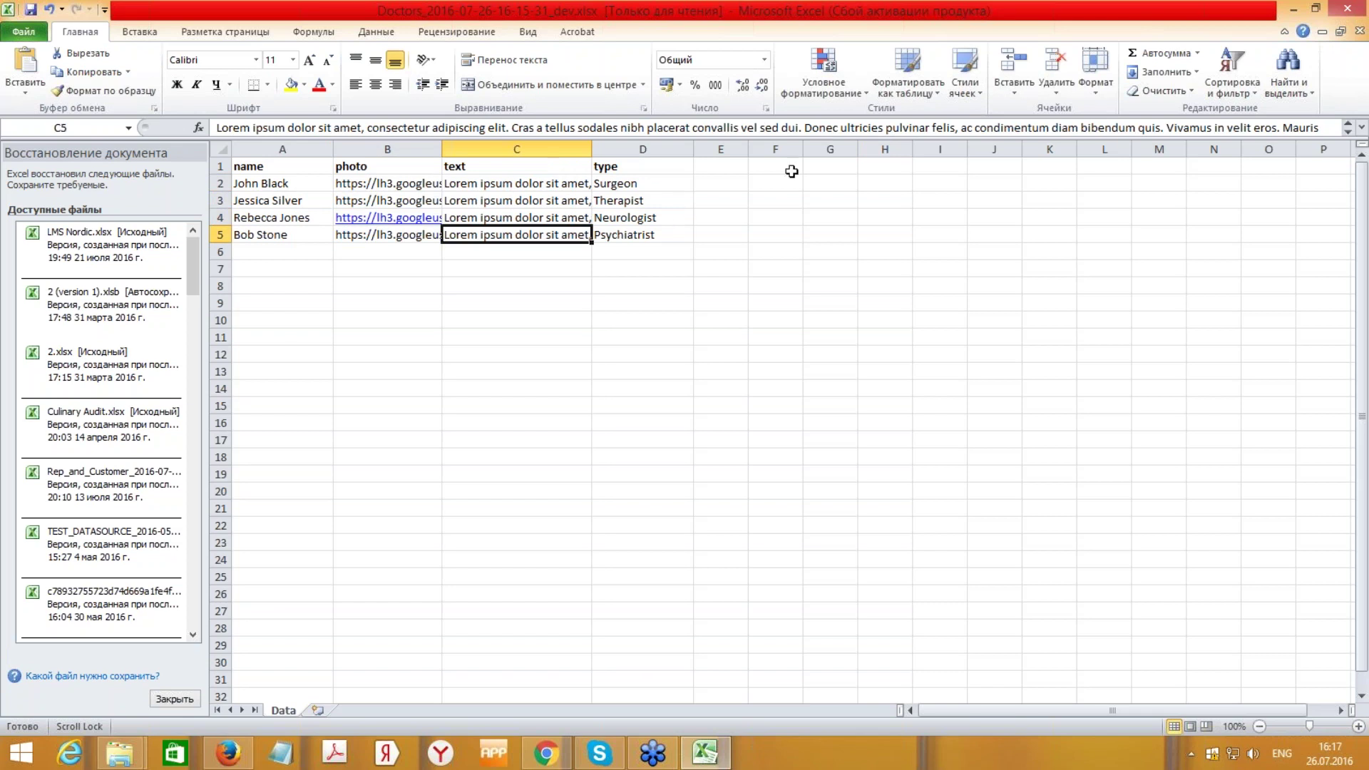
- Close the workbook without saving and exit Excel
{"action": "key", "text": "ctrl+w"}
{"action": "left_click", "coordinate": [681, 399]}
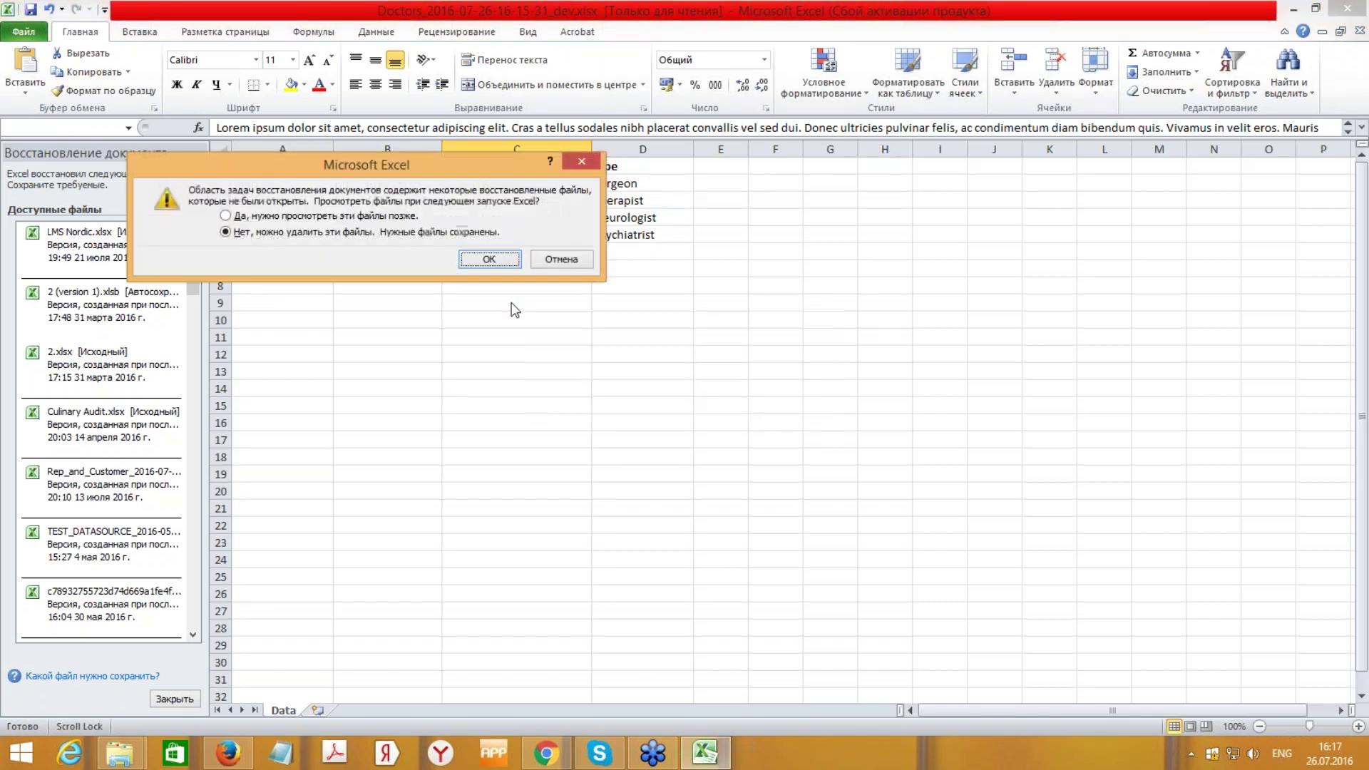
{"action": "left_click", "coordinate": [499, 261]}
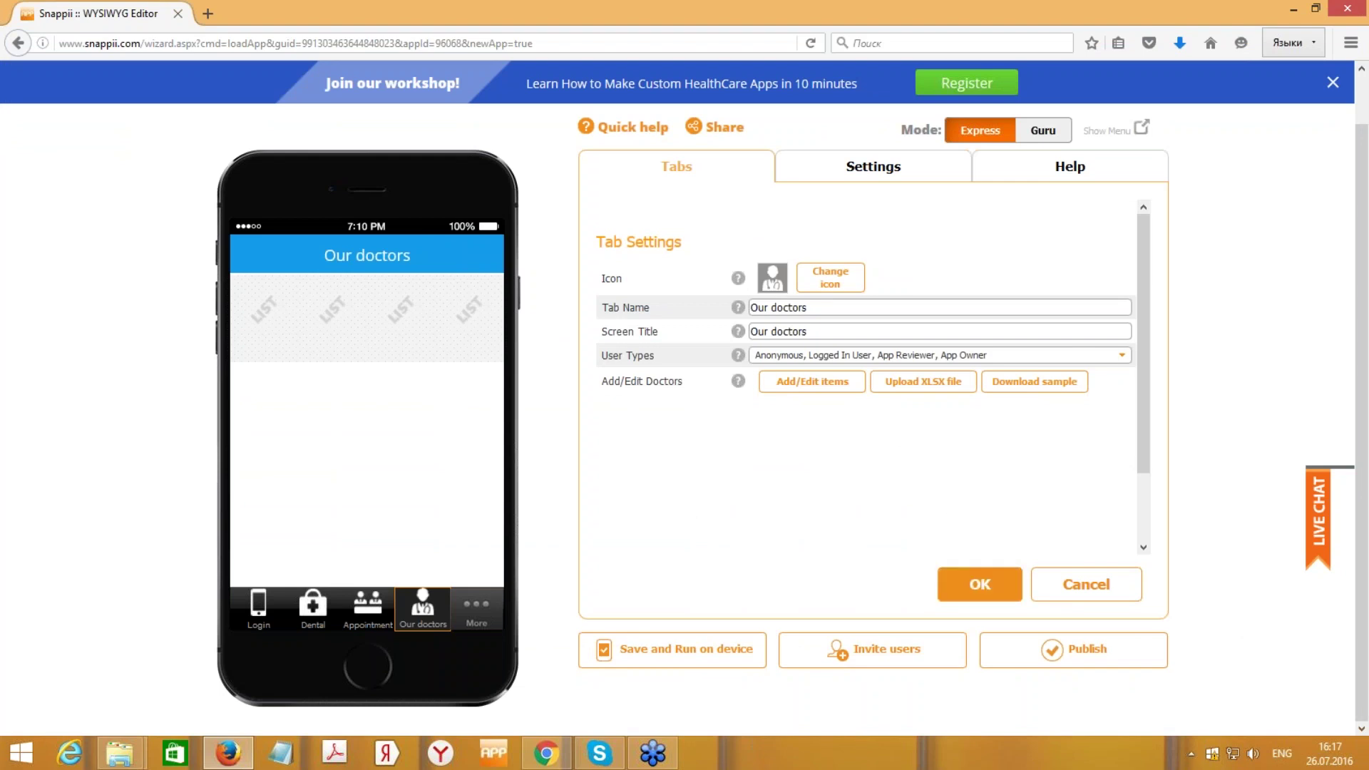
- Accept the Our doctors tab settings and preview the Dental tab
{"action": "left_click", "coordinate": [980, 584]}
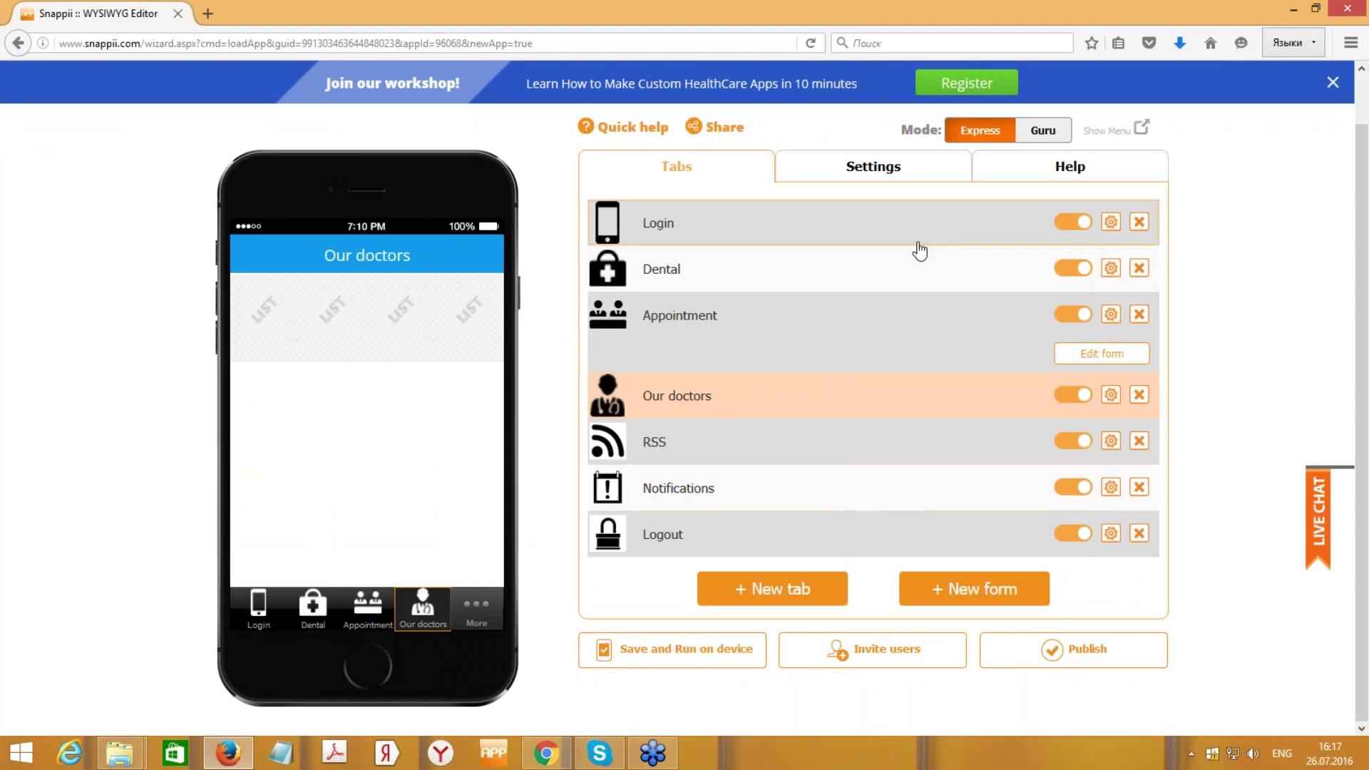
{"action": "scroll", "coordinate": [1366, 217], "scroll_direction": "up", "scroll_amount": 1}
{"action": "scroll", "coordinate": [1366, 217], "scroll_direction": "down", "scroll_amount": 1}
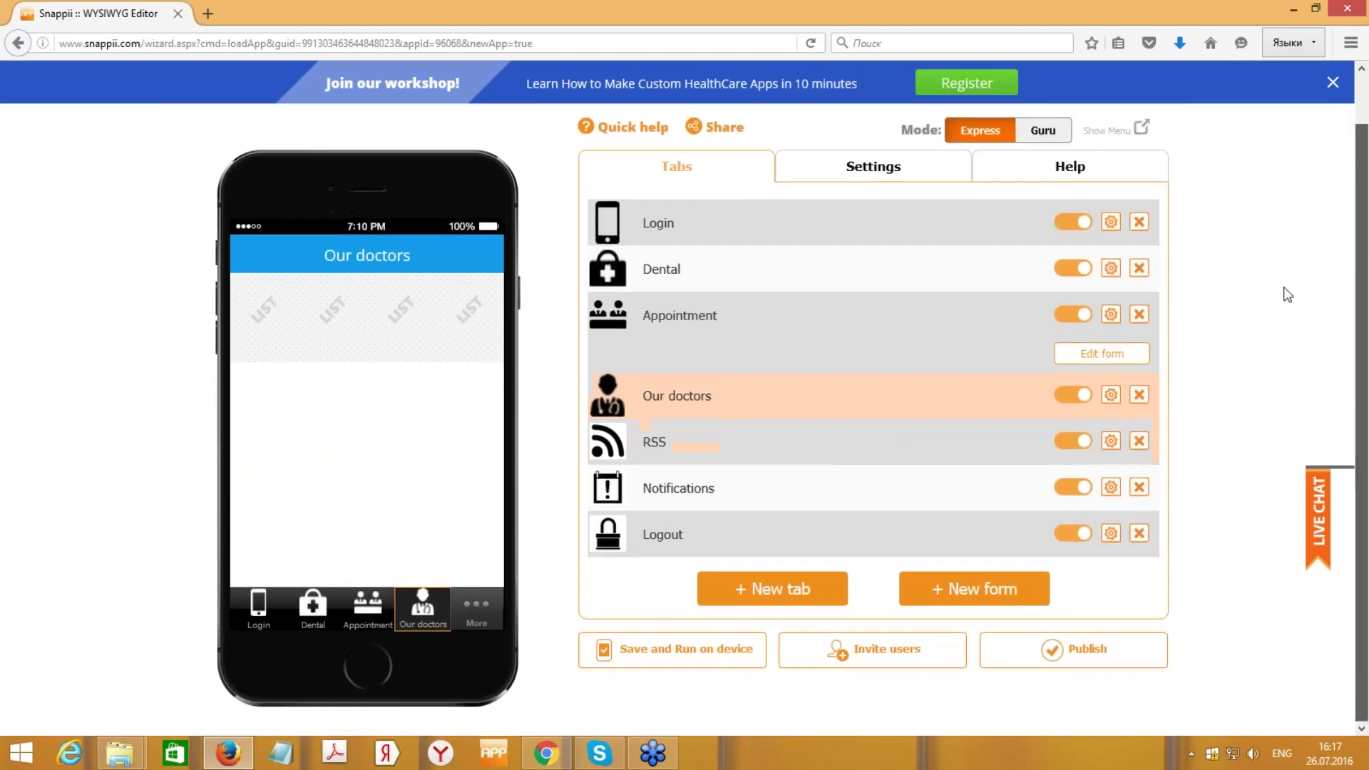
{"action": "left_click", "coordinate": [910, 275]}
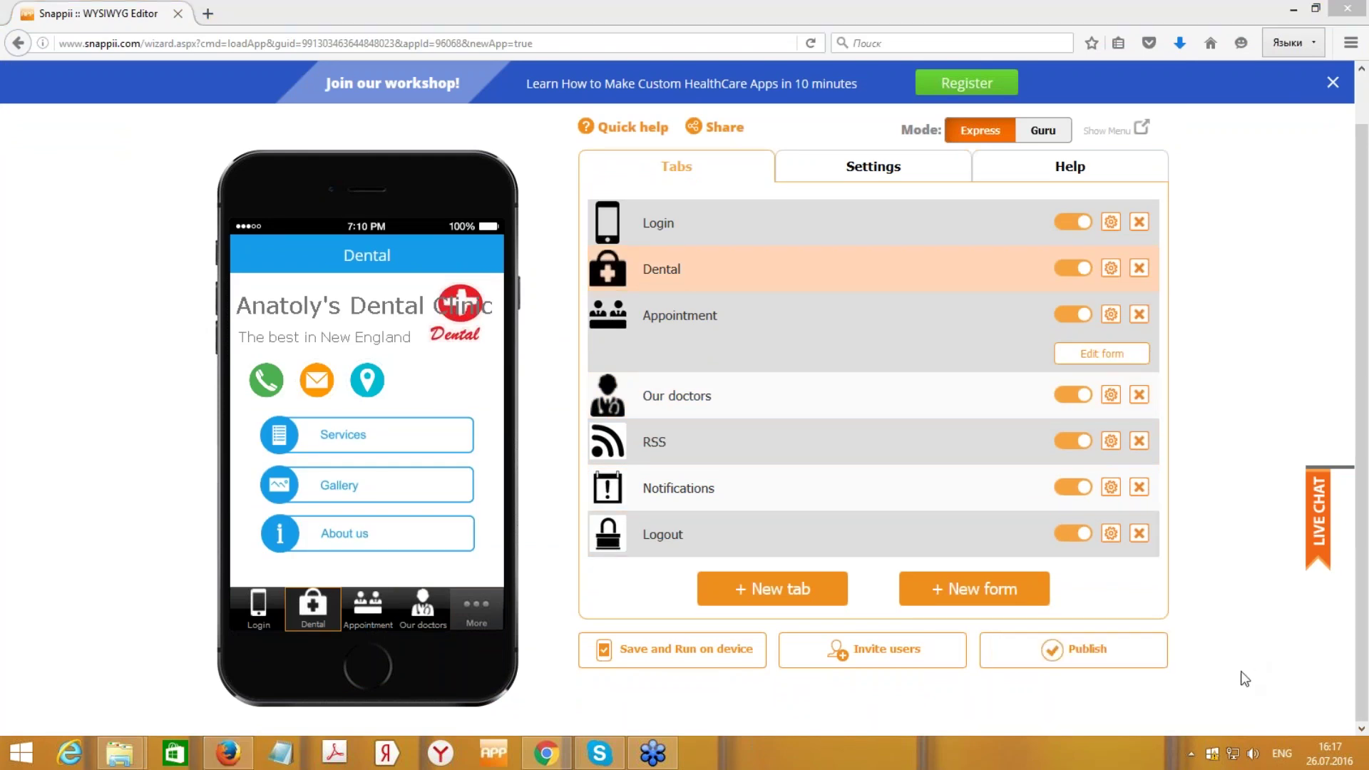
- Save the app as Healthcare to run on a device and dismiss the instructions
{"action": "left_click", "coordinate": [695, 657]}
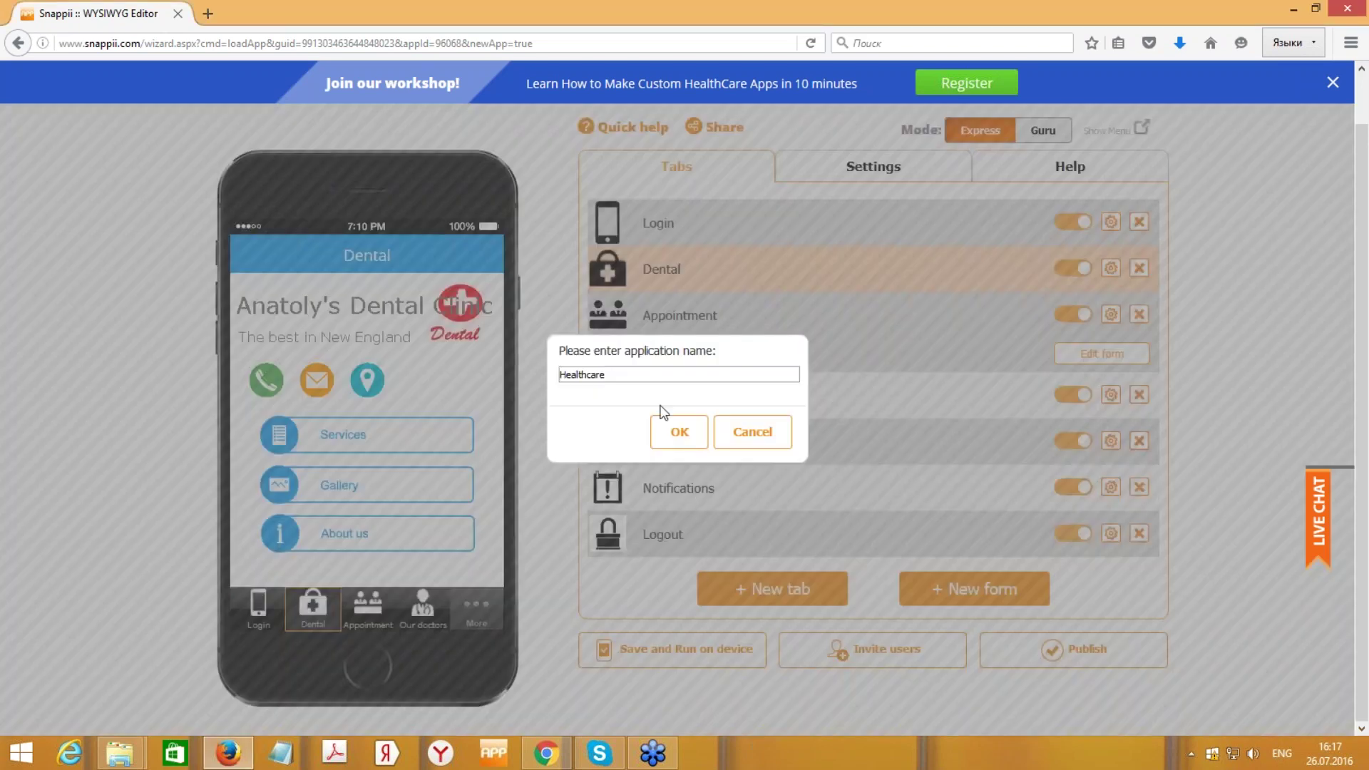
{"action": "left_click", "coordinate": [630, 374]}
{"action": "left_click", "coordinate": [681, 432]}
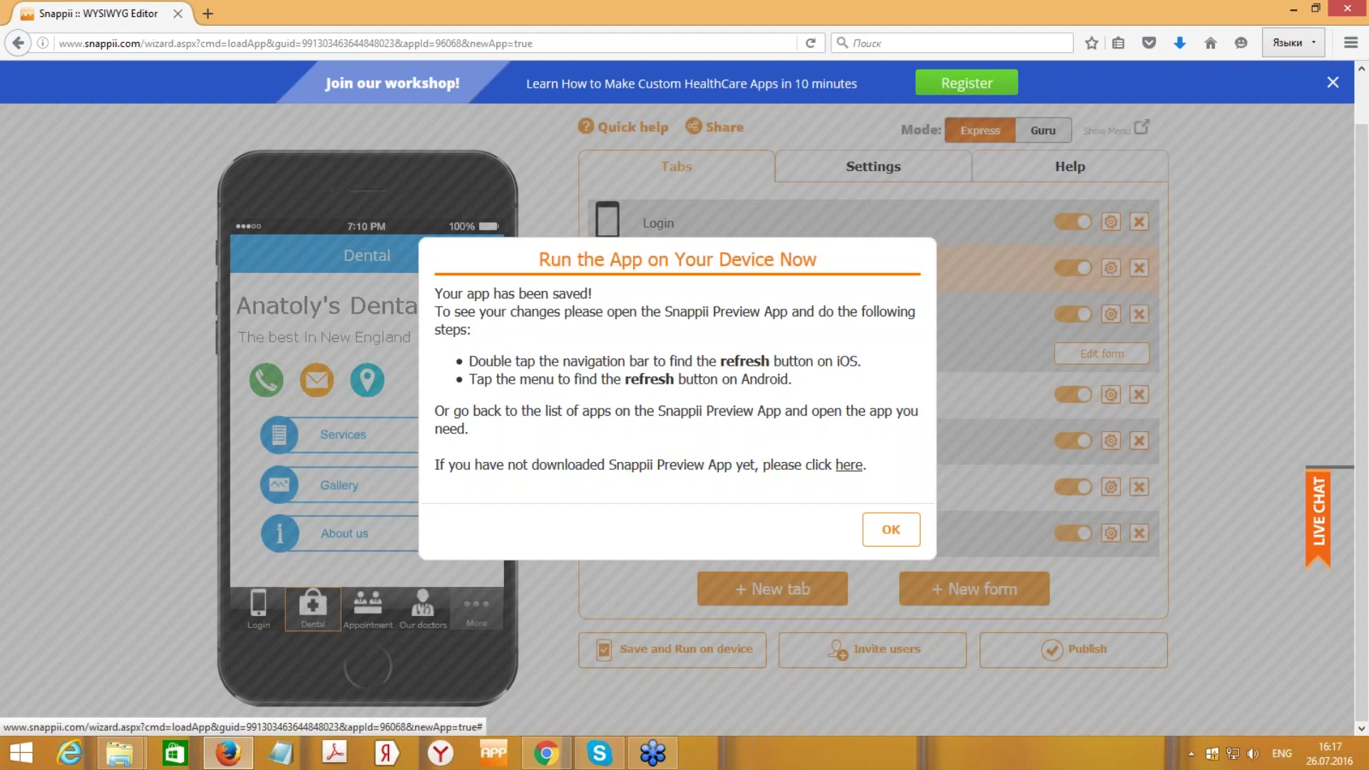
{"action": "left_click", "coordinate": [888, 529]}
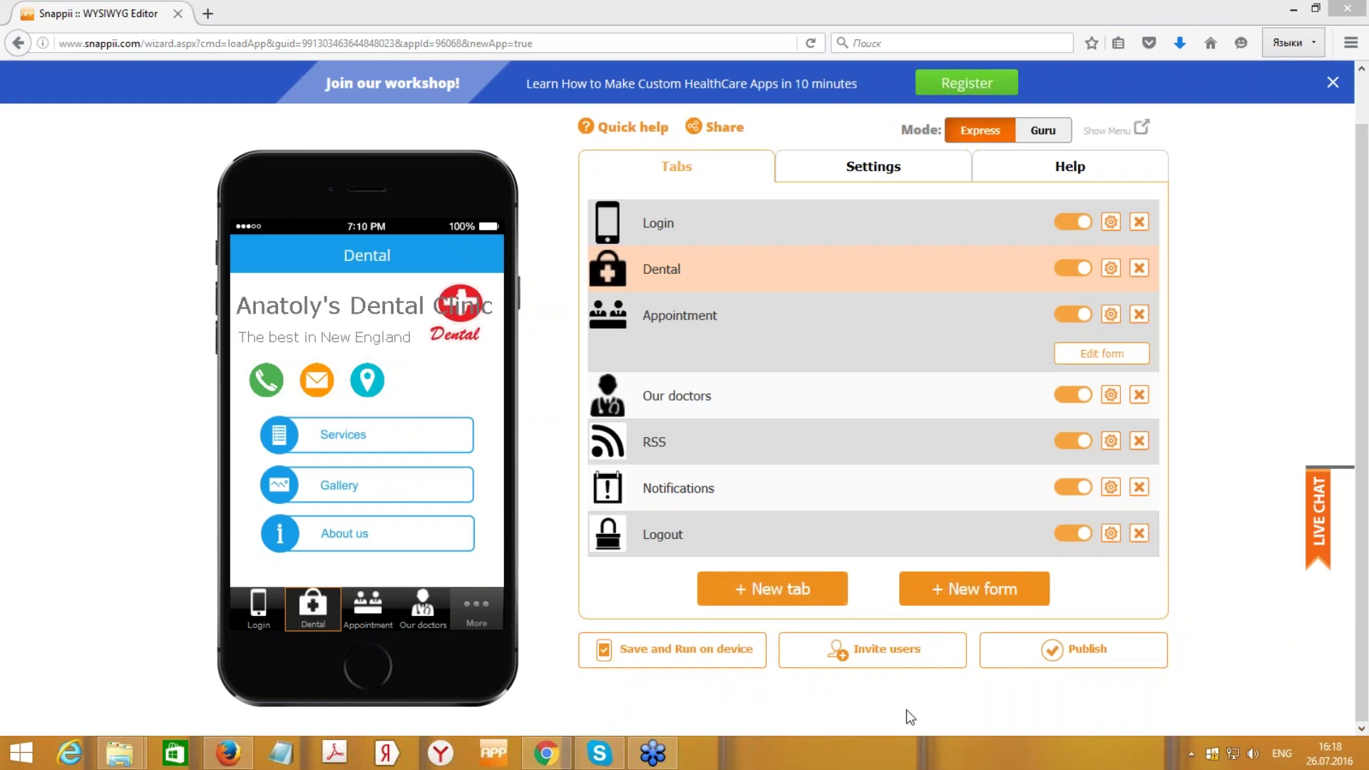
- Bring up the Reflector iPad mirror, move it to the lower left, and preview Appointment
{"action": "left_click", "coordinate": [1191, 753]}
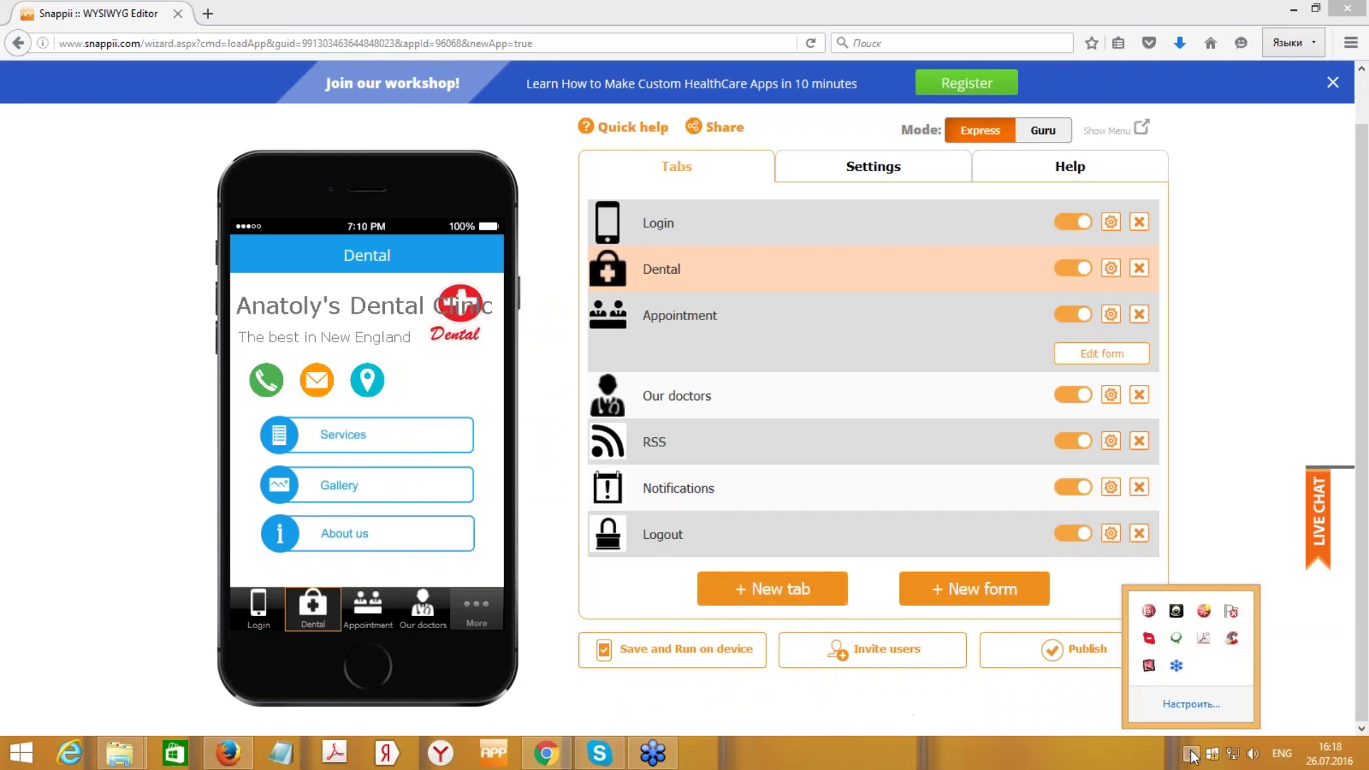
{"action": "left_click", "coordinate": [1149, 665]}
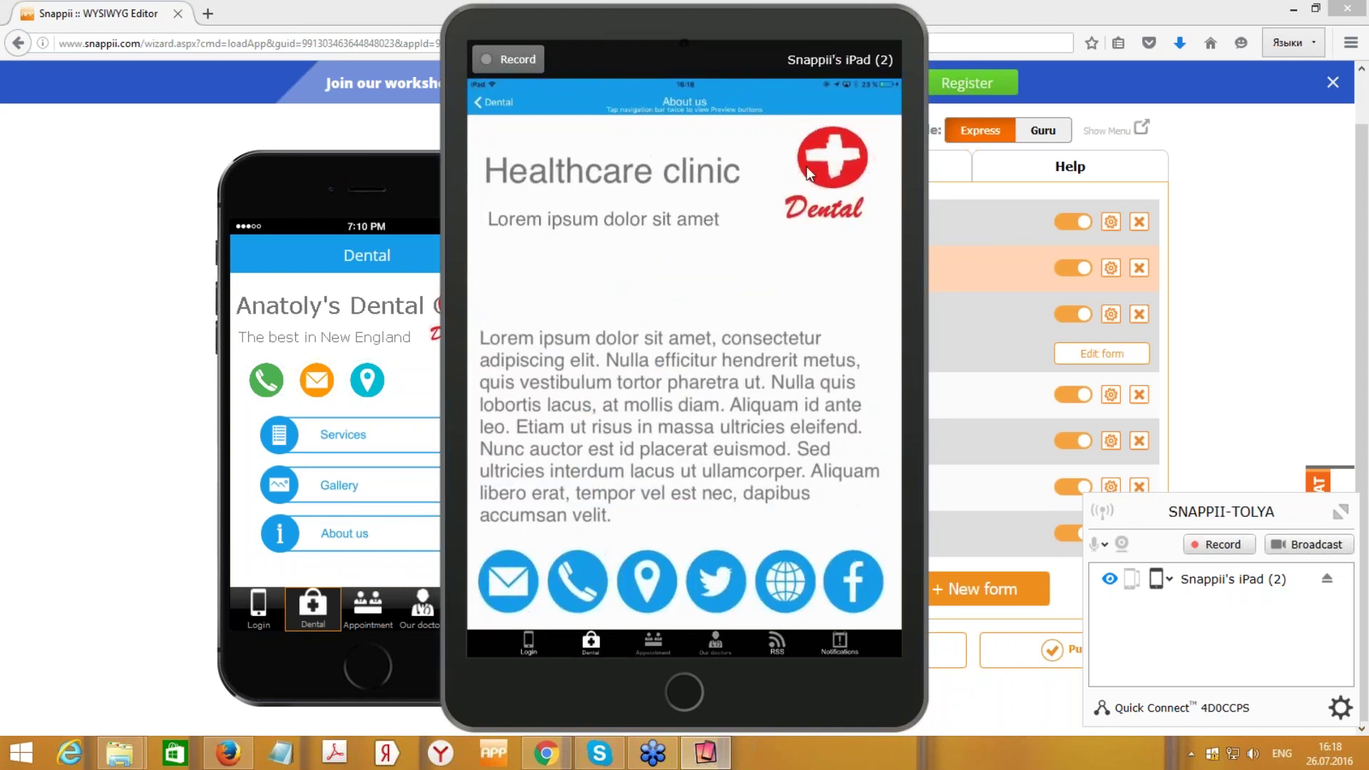
{"action": "left_click_drag", "start_coordinate": [806, 28], "coordinate": [285, 246]}
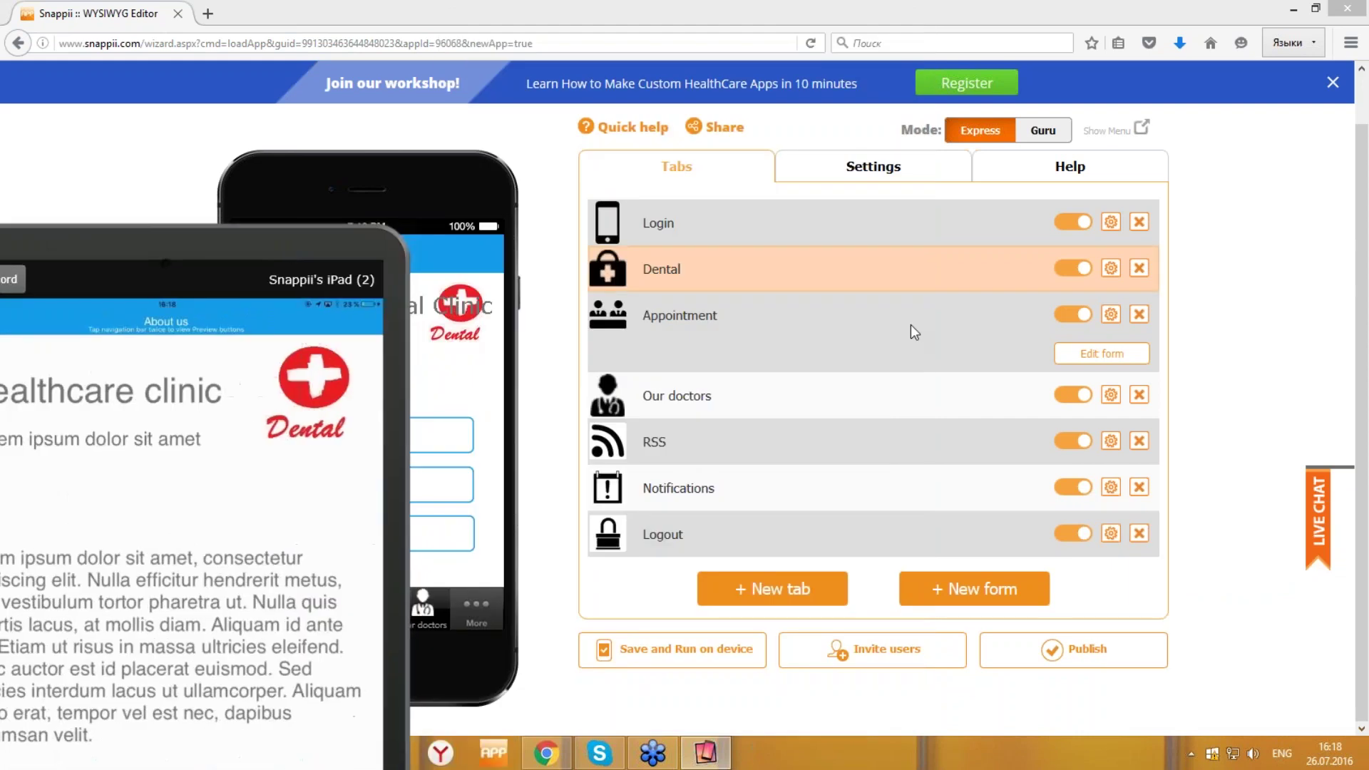
{"action": "left_click", "coordinate": [1021, 318]}
- Rewrite the Dental tab description to say the clinic 'is the best in New England Area'
{"action": "left_click", "coordinate": [1010, 275]}
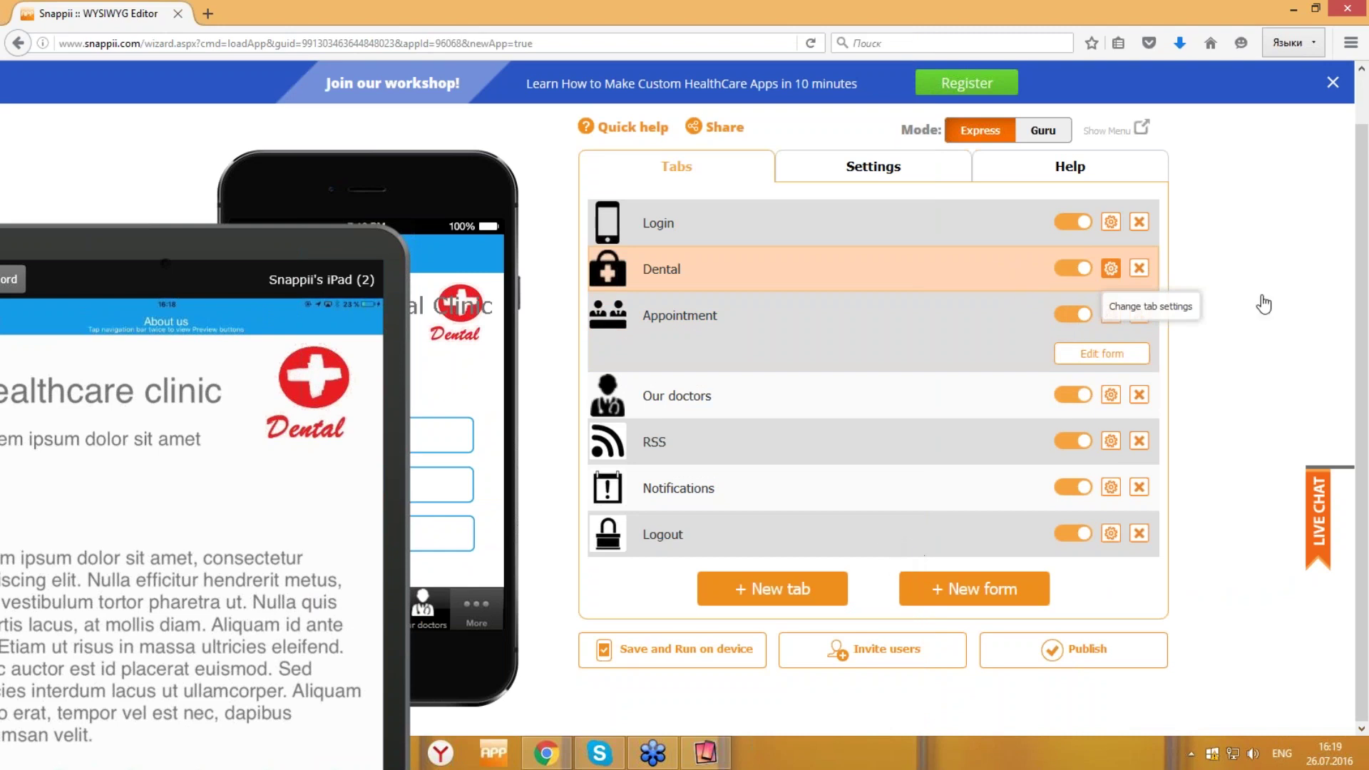
{"action": "left_click", "coordinate": [1111, 268]}
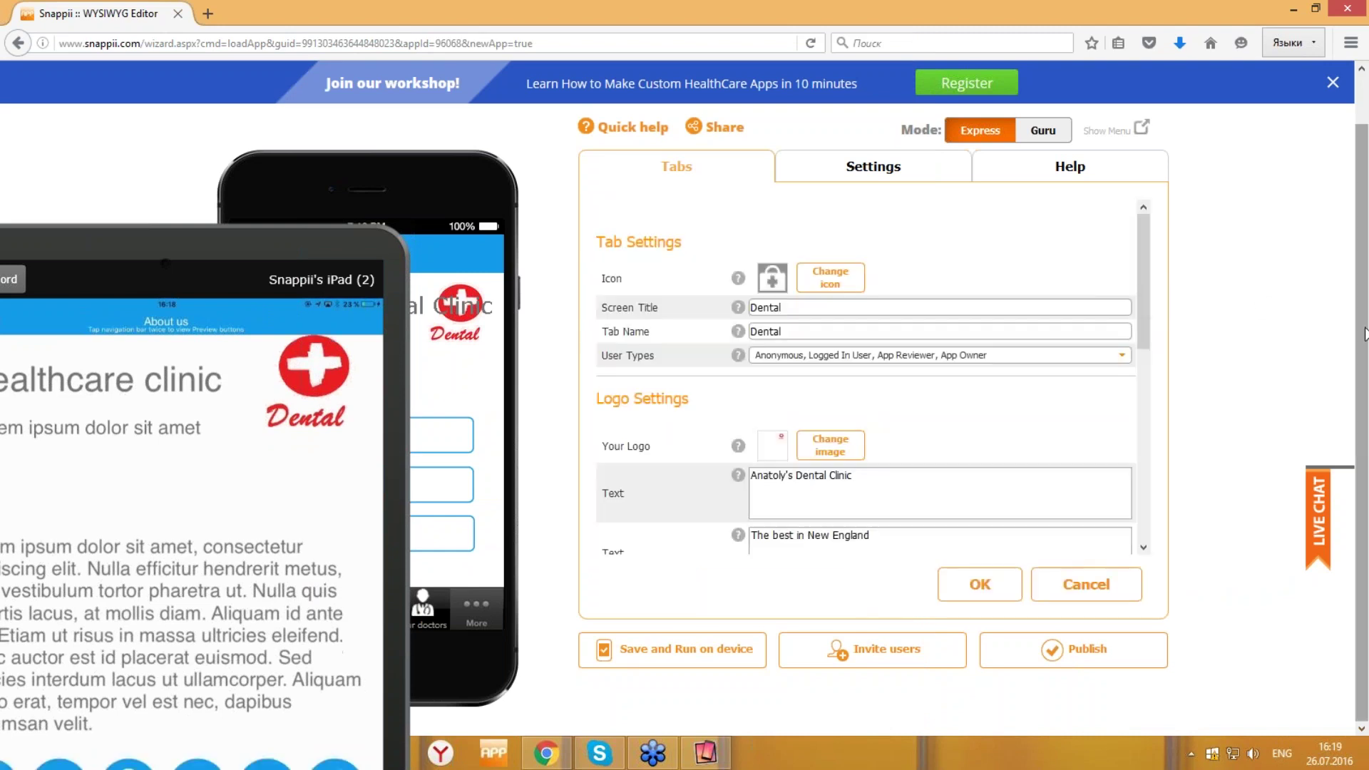
{"action": "left_click_drag", "start_coordinate": [1139, 275], "coordinate": [1140, 465]}
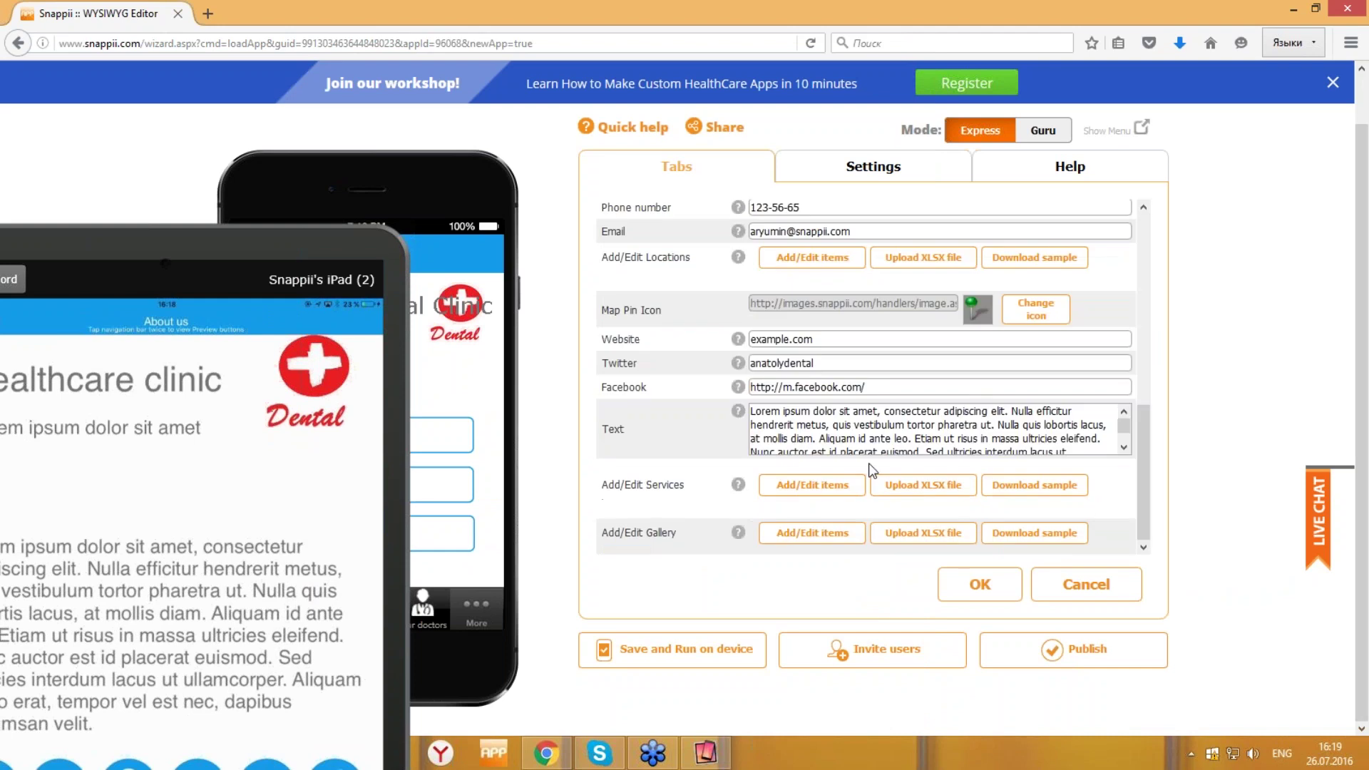
{"action": "triple_click", "coordinate": [1009, 427]}
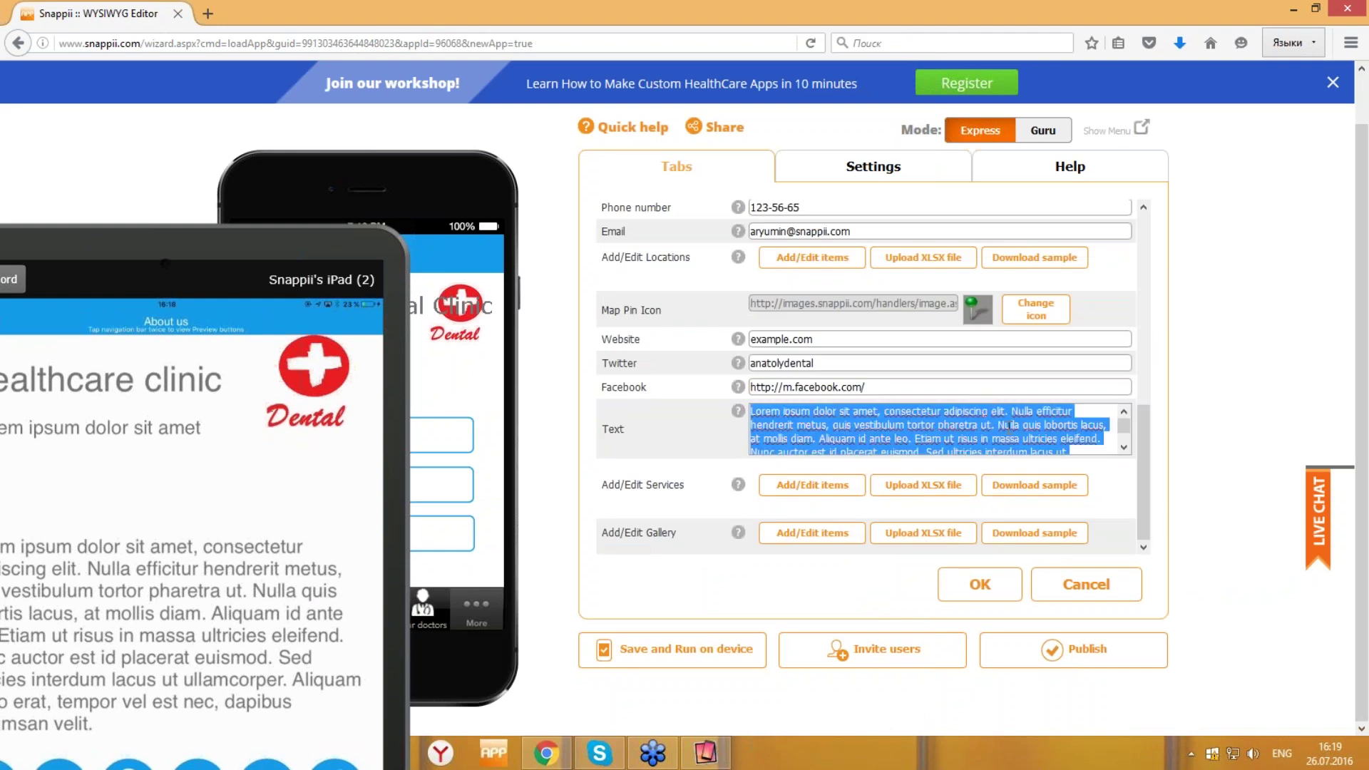
{"action": "type", "text": "Anatoly's Dental cl"}
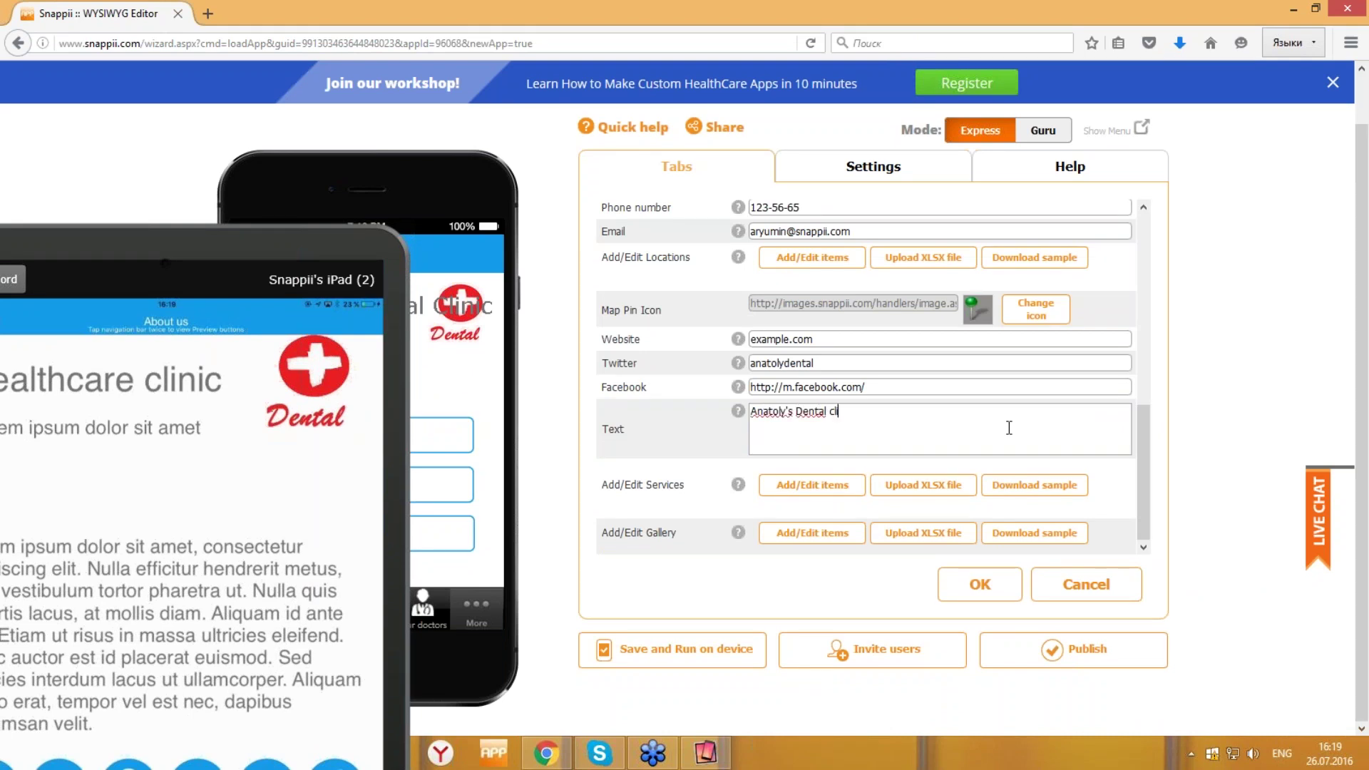
{"action": "type", "text": "inic was"}
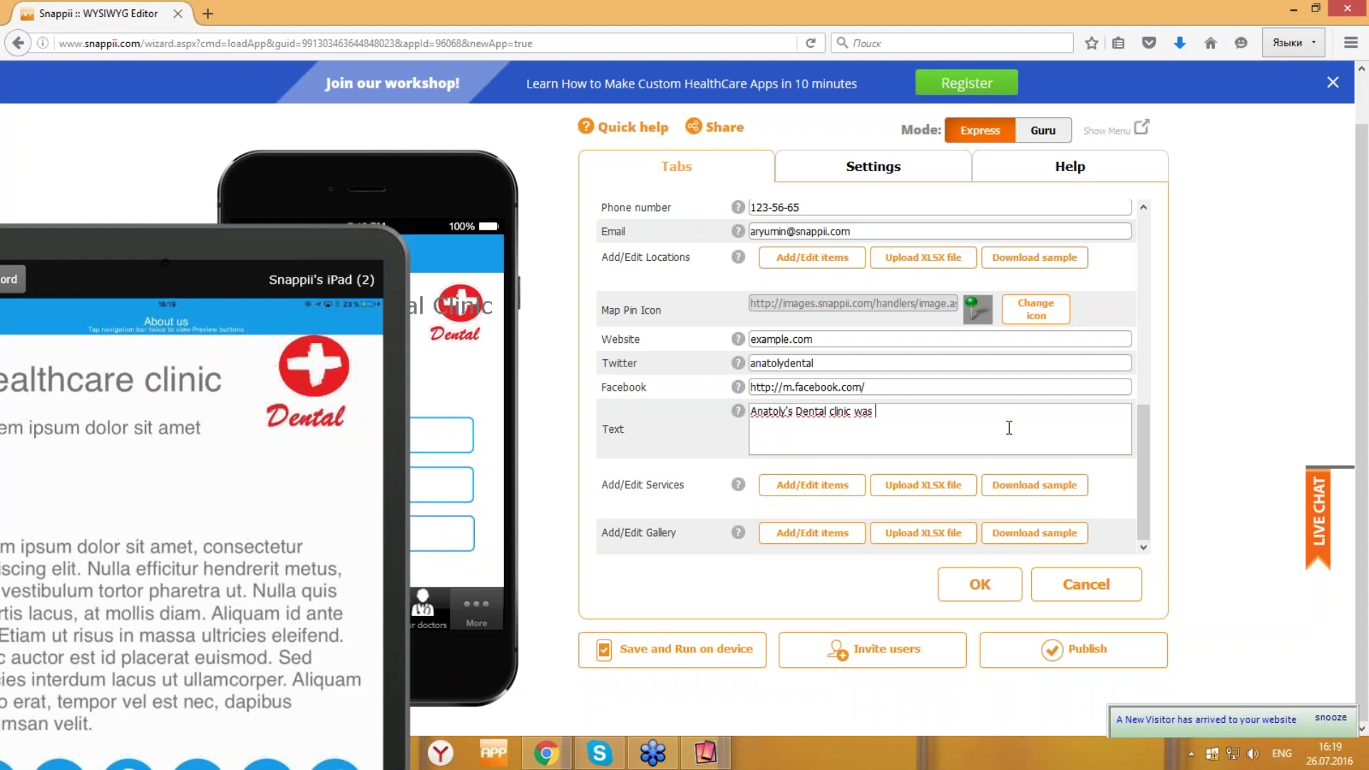
{"action": "type", "text": " founded"}
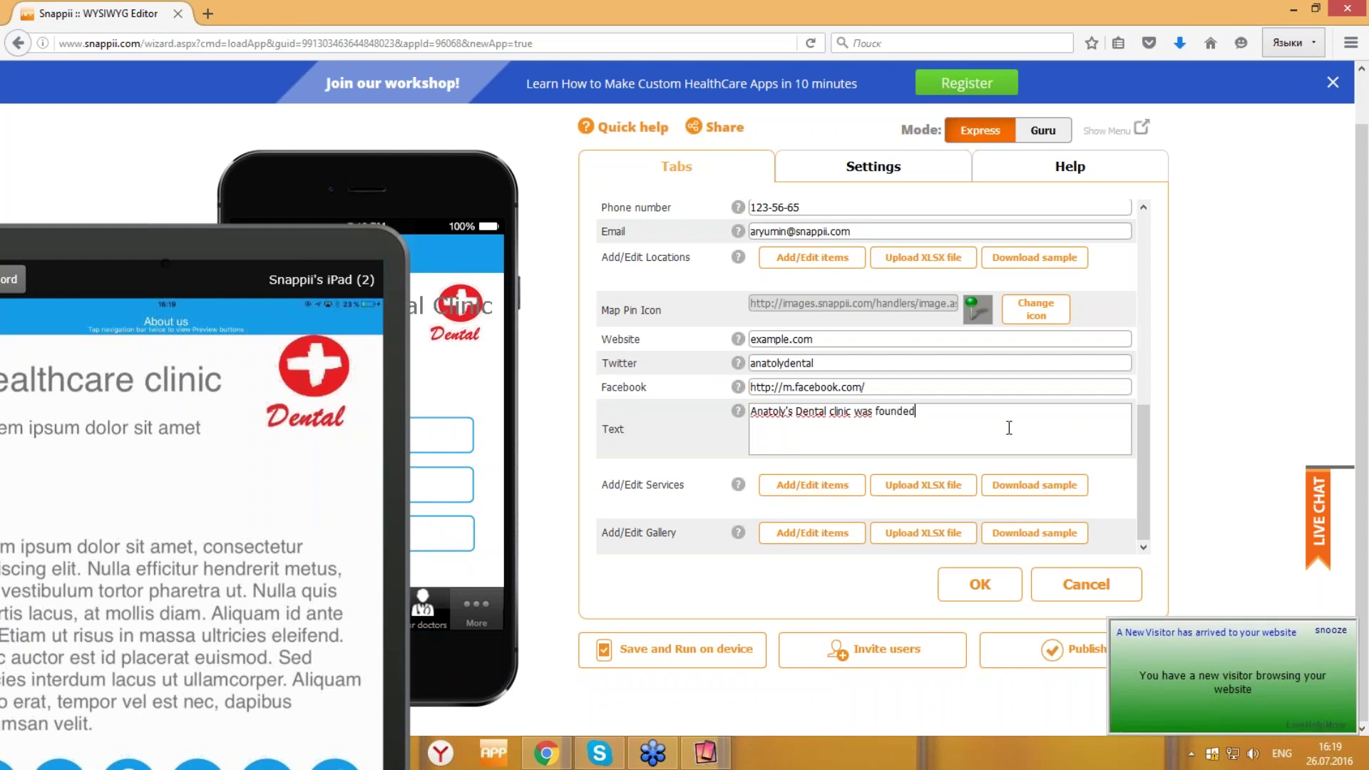
{"action": "key", "text": "BackSpace"}
{"action": "key", "text": "BackSpace"}
{"action": "key", "text": "BackSpace"}
{"action": "key", "text": "BackSpace"}
{"action": "key", "text": "BackSpace"}
{"action": "key", "text": "BackSpace"}
{"action": "key", "text": "BackSpace"}
{"action": "key", "text": "BackSpace"}
{"action": "key", "text": "BackSpace"}
{"action": "type", "text": "is the be"}
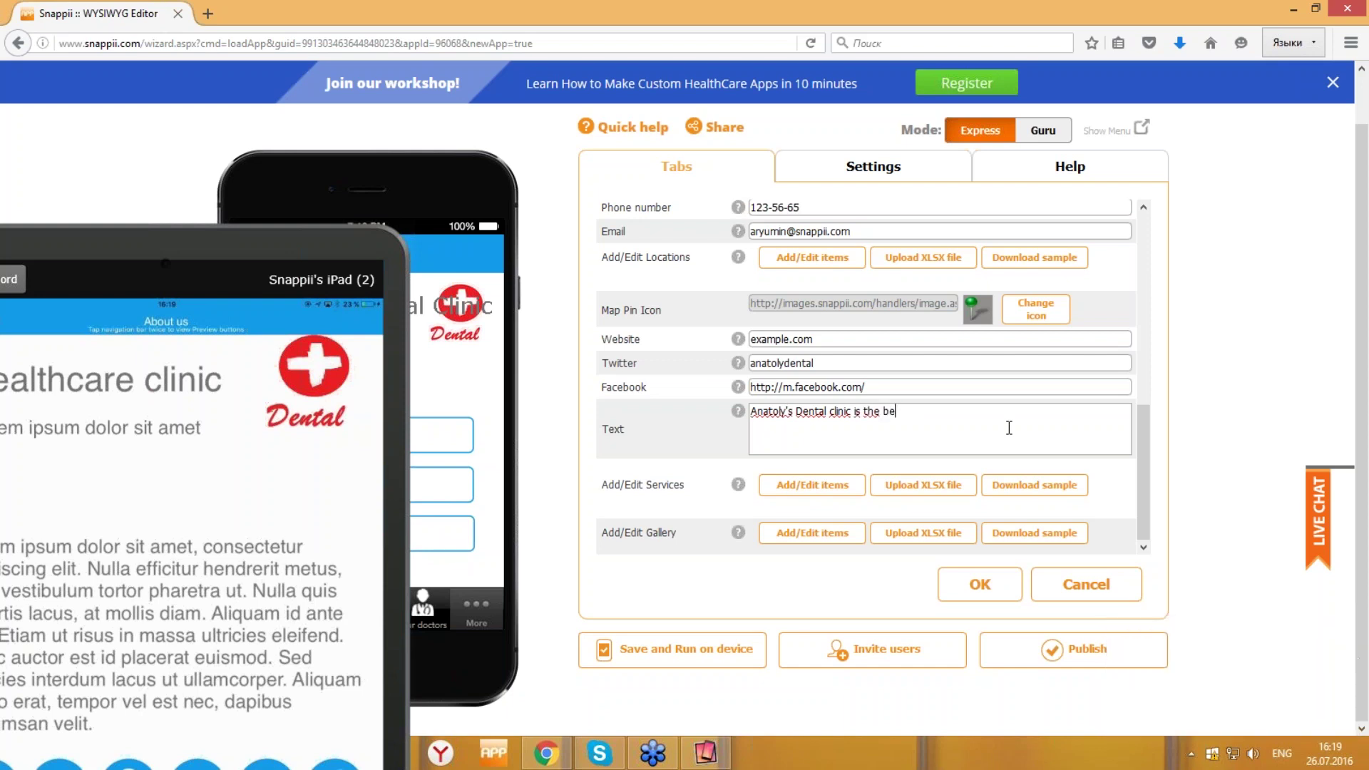
{"action": "type", "text": "st in New England Area"}
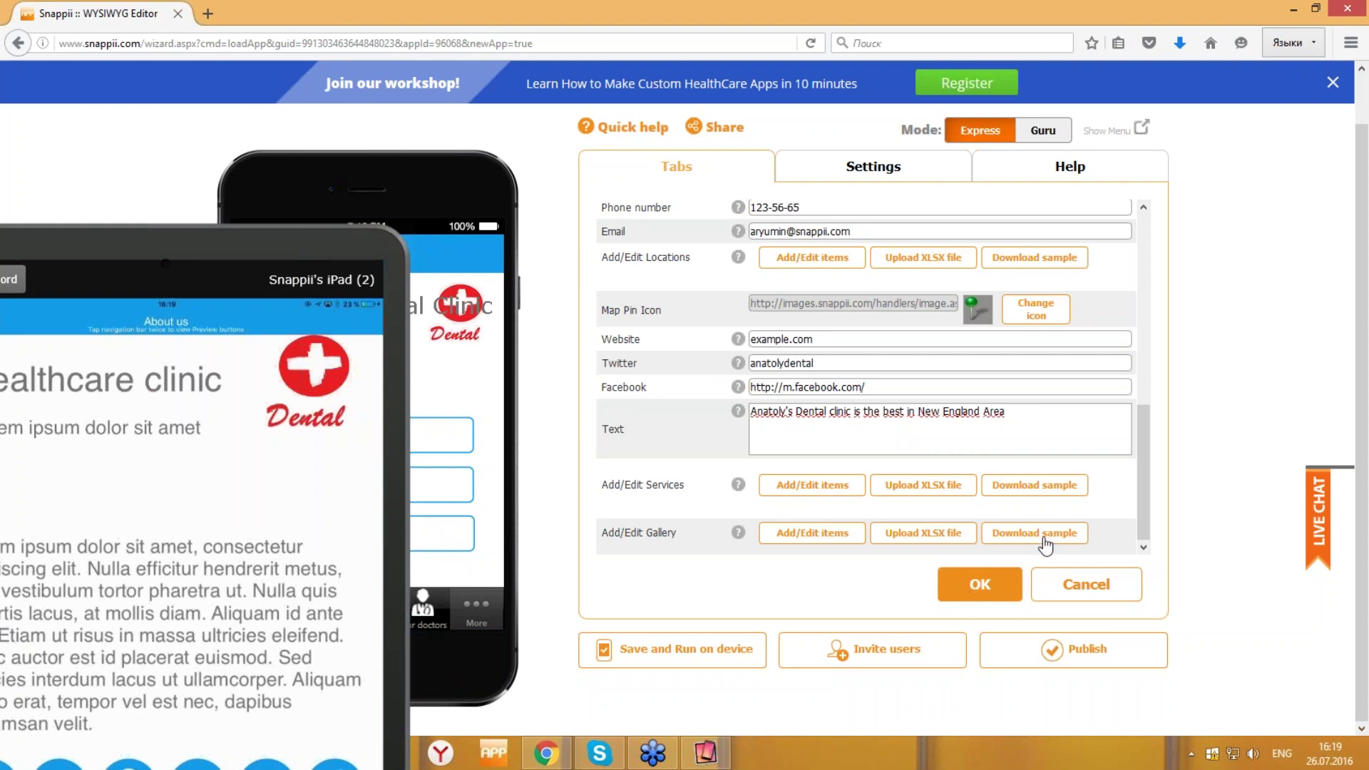
{"action": "left_click", "coordinate": [1002, 589]}
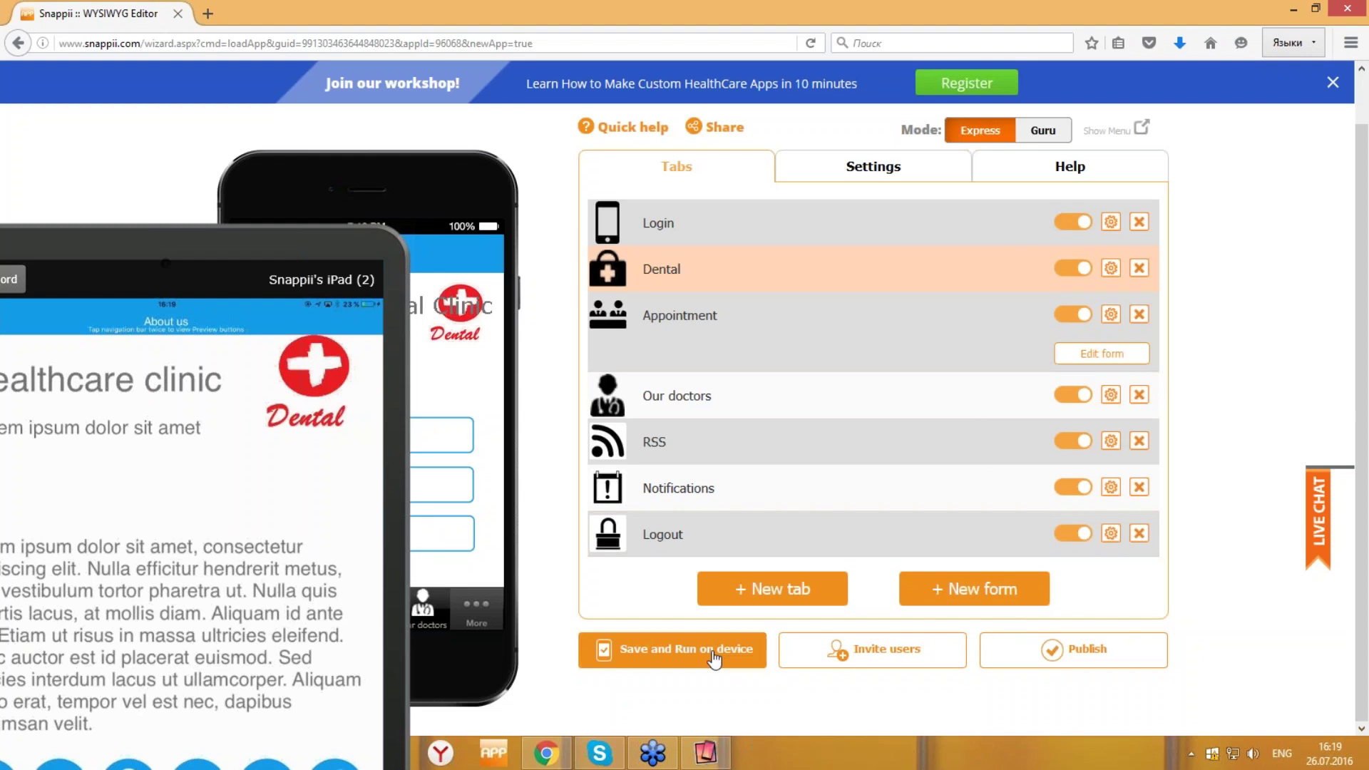
- Save the app, run it on the device, and centre the Reflector iPad mirror showing the Gallery
{"action": "left_click", "coordinate": [697, 653]}
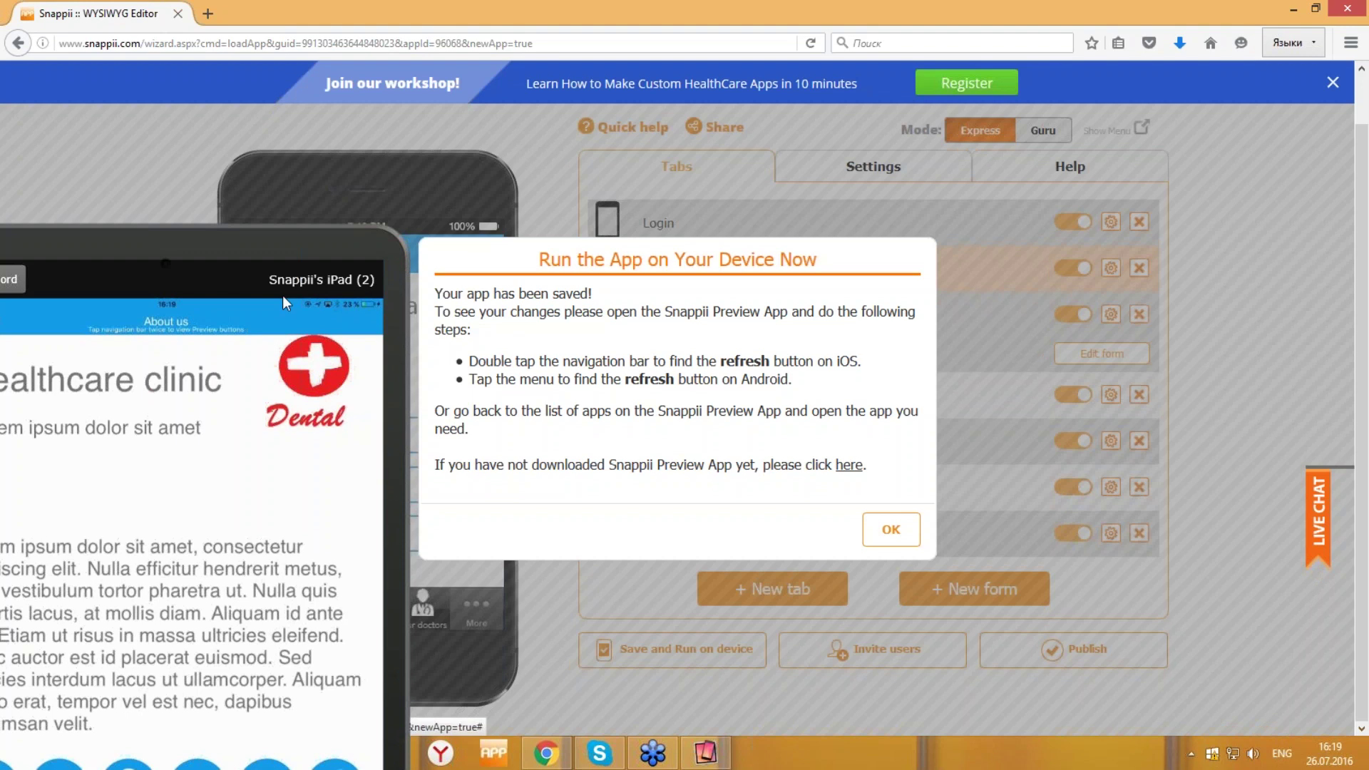
{"action": "left_click_drag", "start_coordinate": [320, 232], "coordinate": [708, 13]}
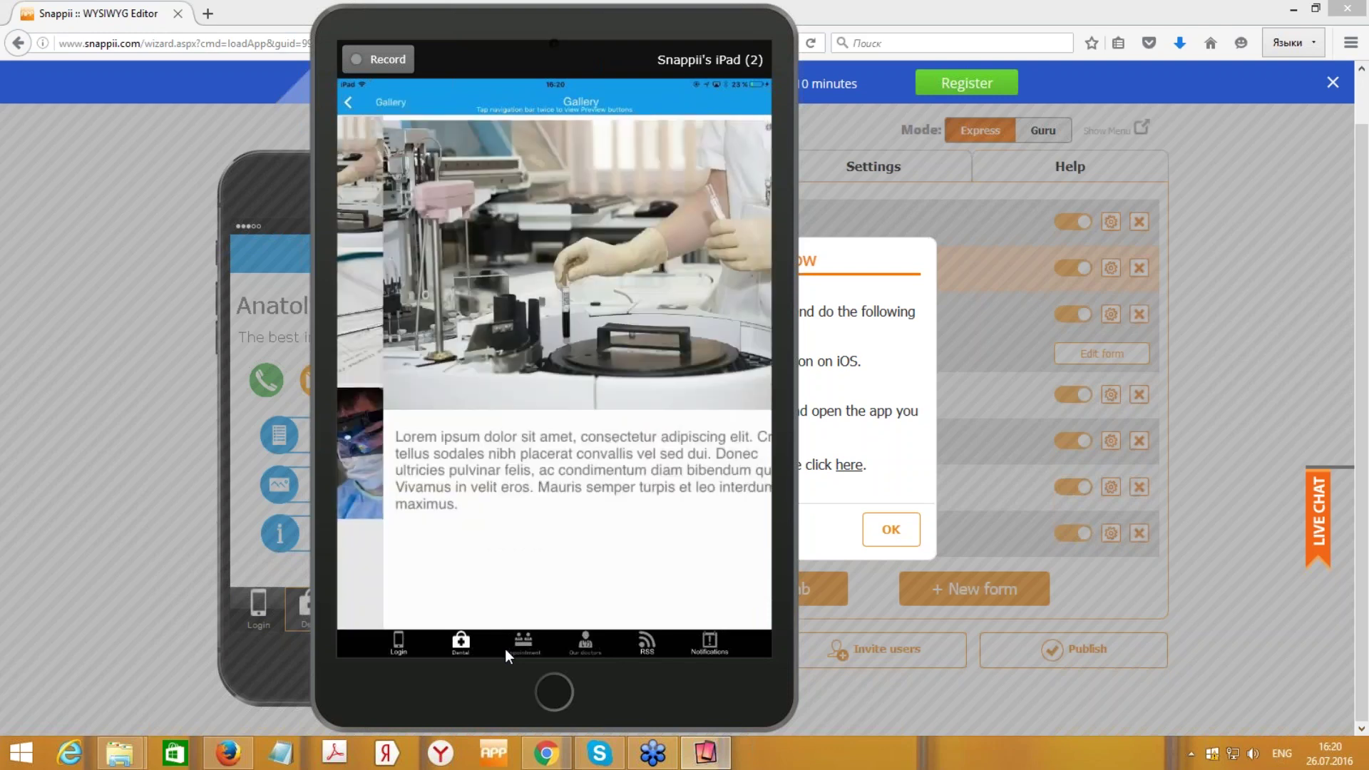
- Dismiss the run-on-device instructions, then open and leave the Appointment form editor without saving
{"action": "left_click", "coordinate": [913, 532]}
{"action": "left_click", "coordinate": [913, 534]}
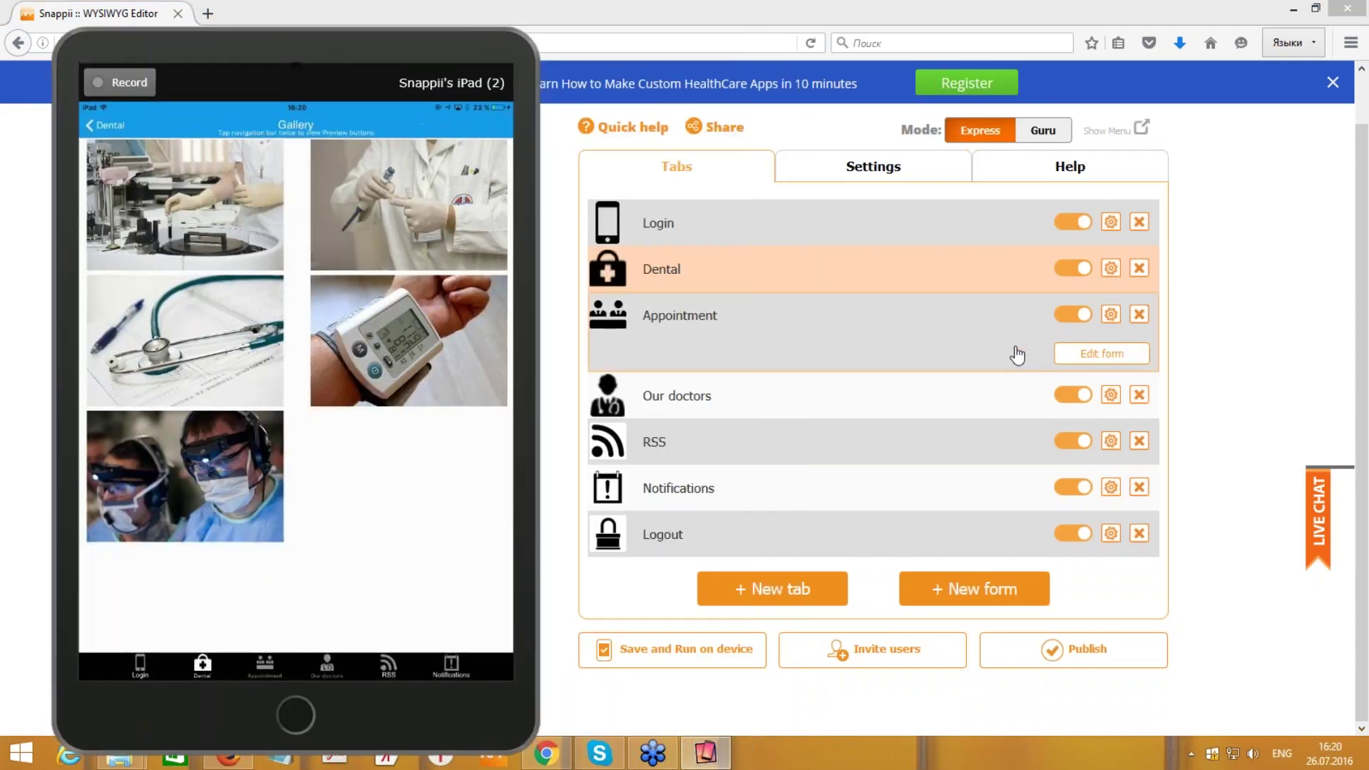
{"action": "left_click", "coordinate": [1096, 360]}
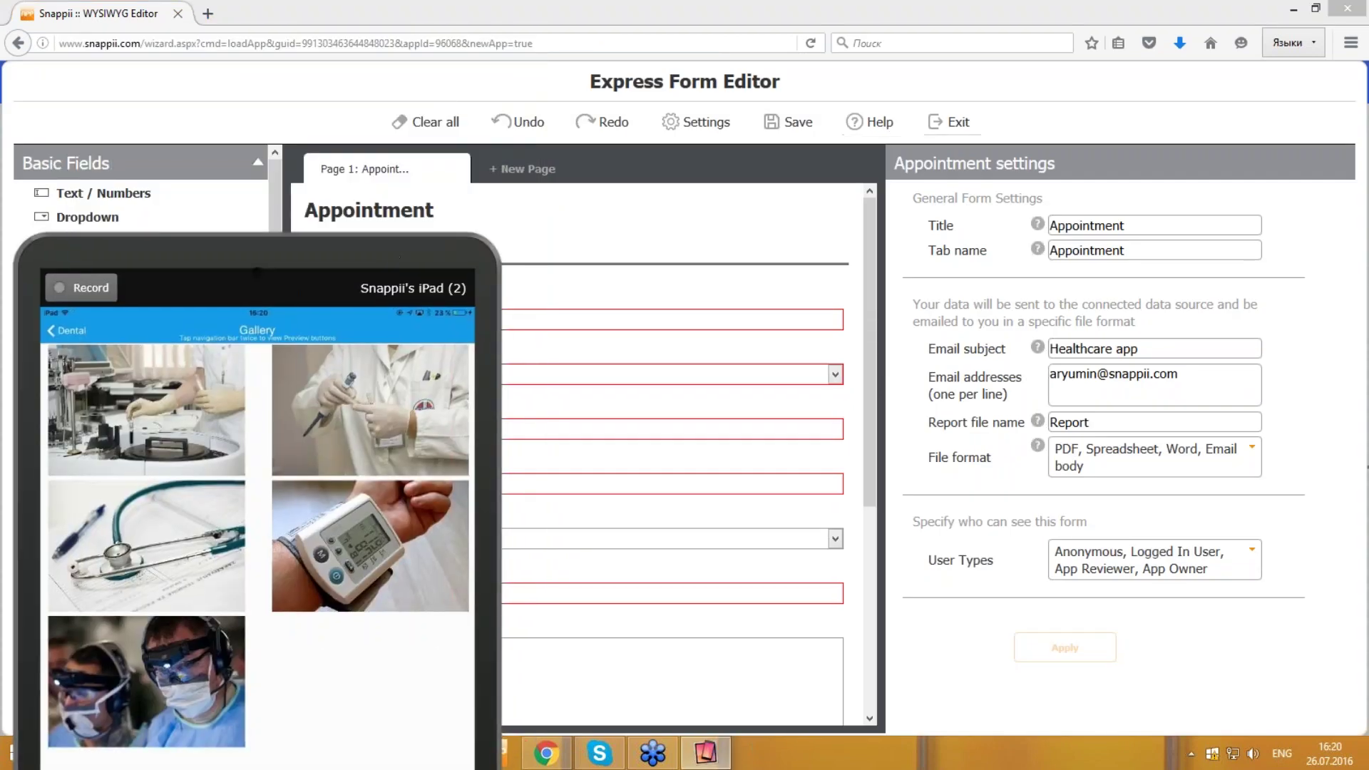
{"action": "left_click", "coordinate": [949, 122]}
{"action": "left_click", "coordinate": [771, 432]}
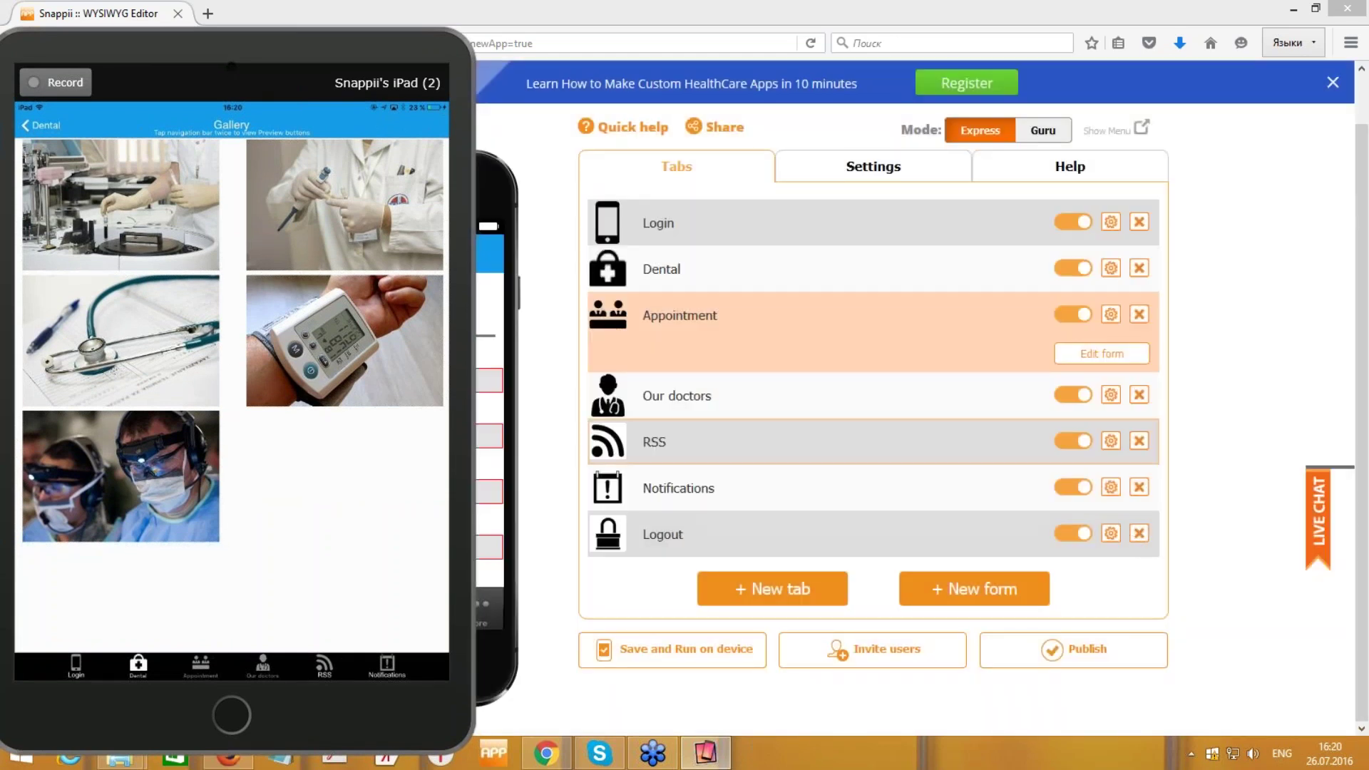
{"action": "left_click", "coordinate": [1107, 282]}
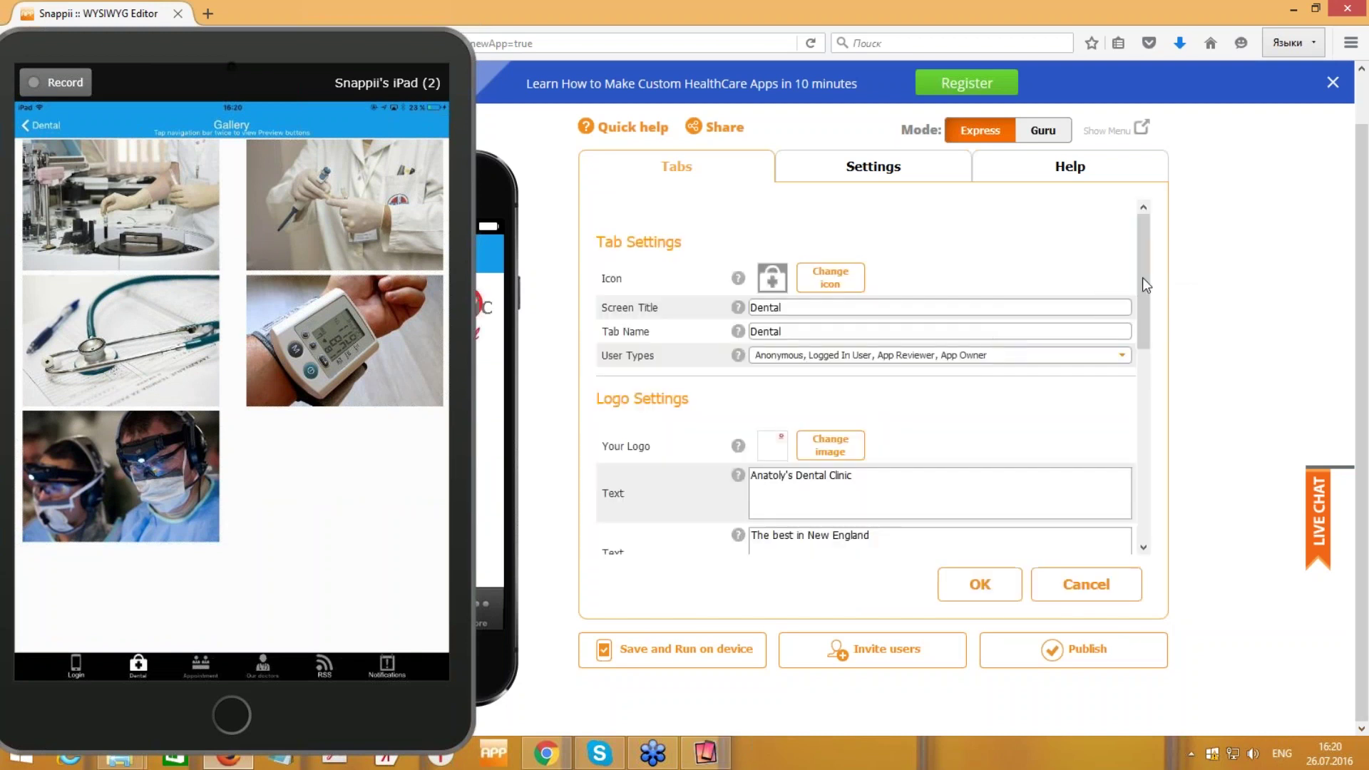
{"action": "left_click_drag", "start_coordinate": [1140, 277], "coordinate": [1132, 491]}
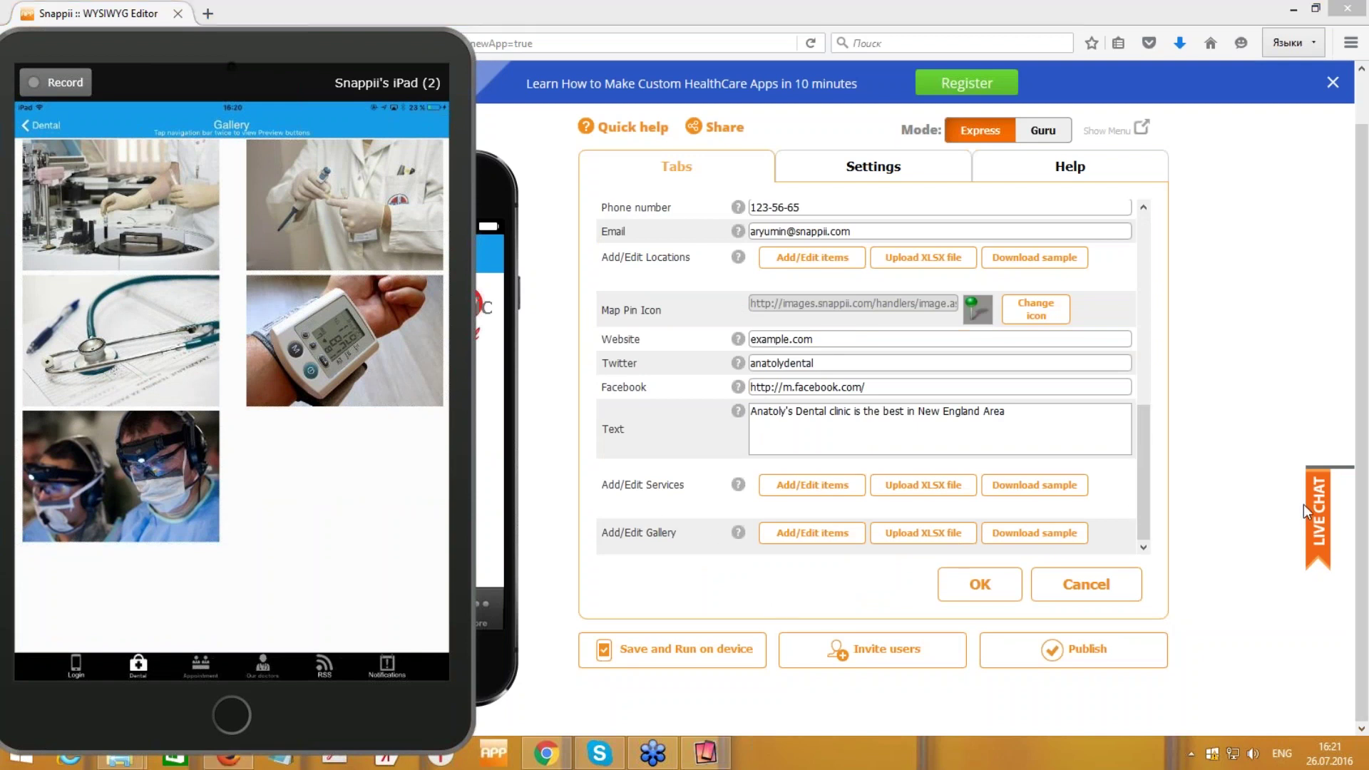
{"action": "left_click", "coordinate": [1021, 540]}
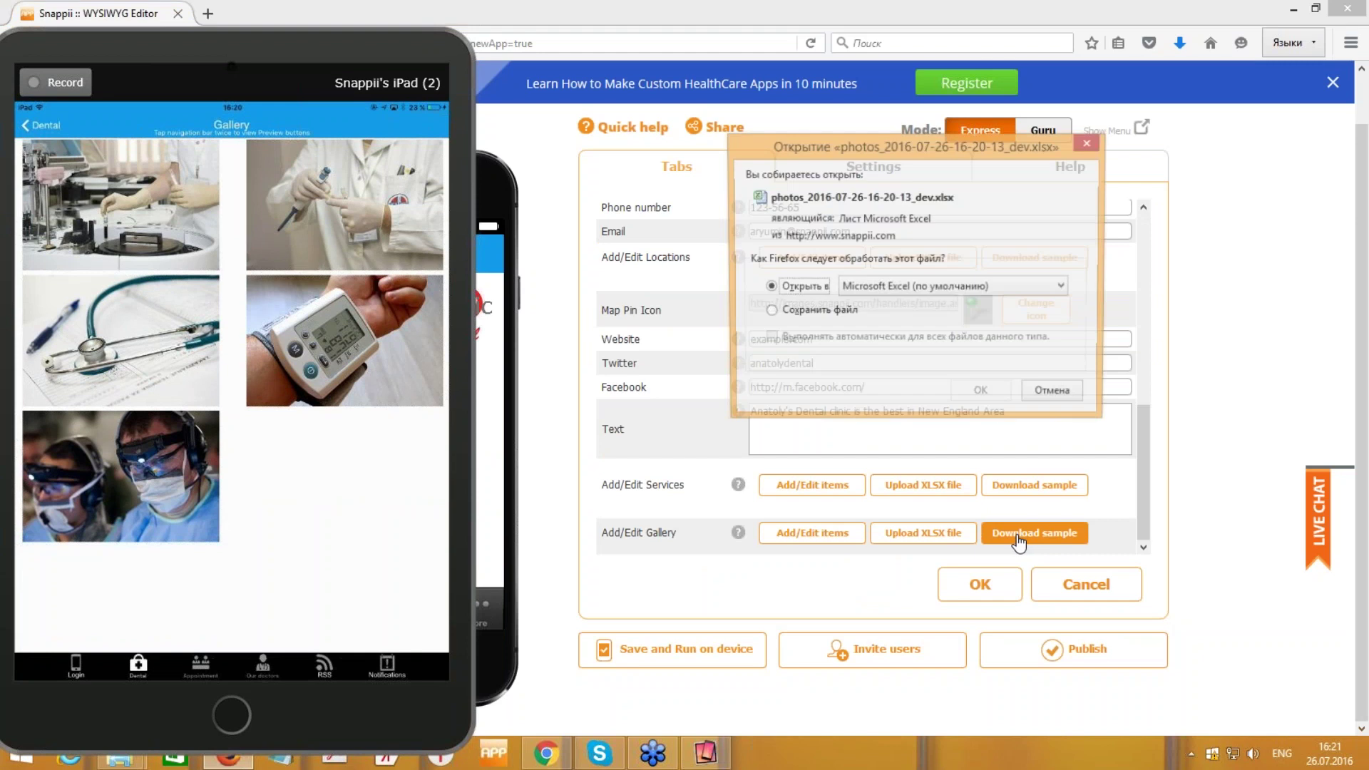
{"action": "left_click", "coordinate": [988, 398]}
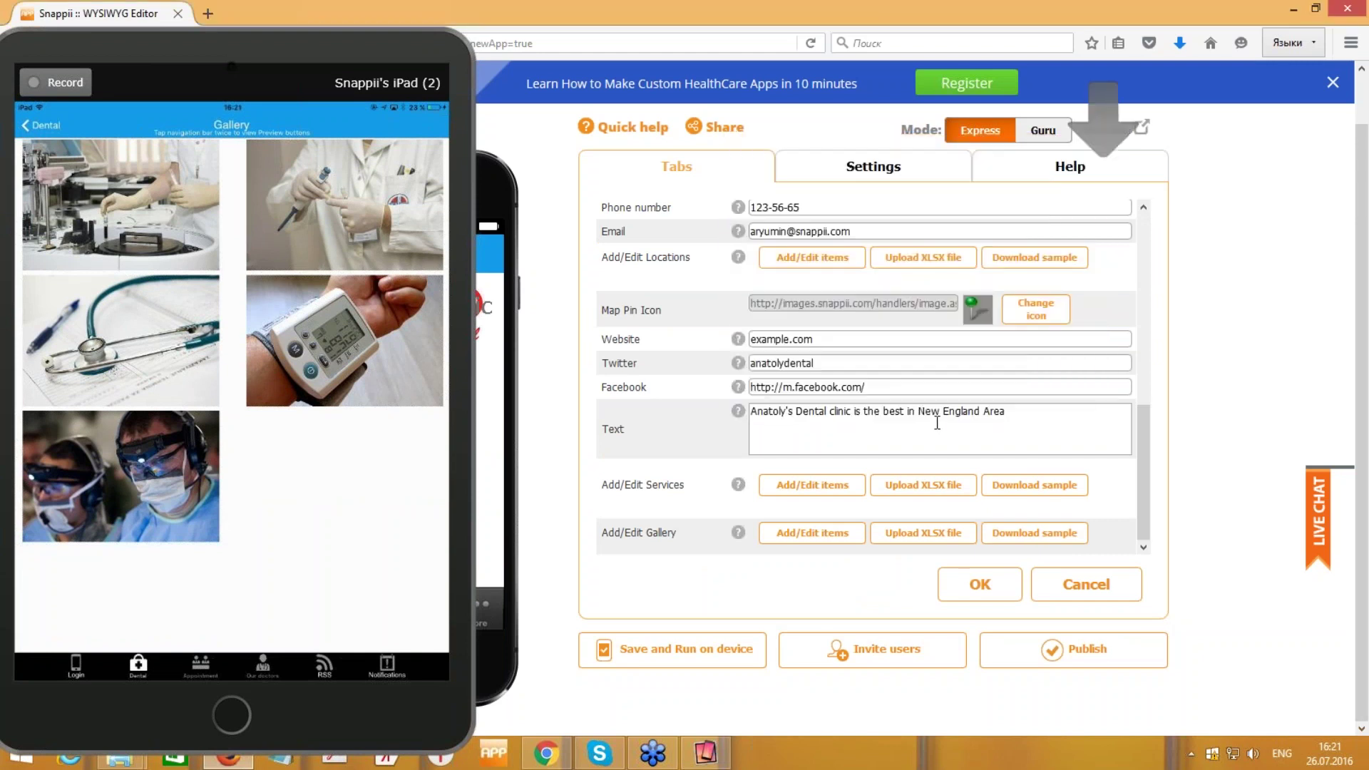
- Widen column A to reveal the photo URLs, then close Excel keeping the recovered files
{"action": "left_click_drag", "start_coordinate": [359, 51], "coordinate": [130, 326]}
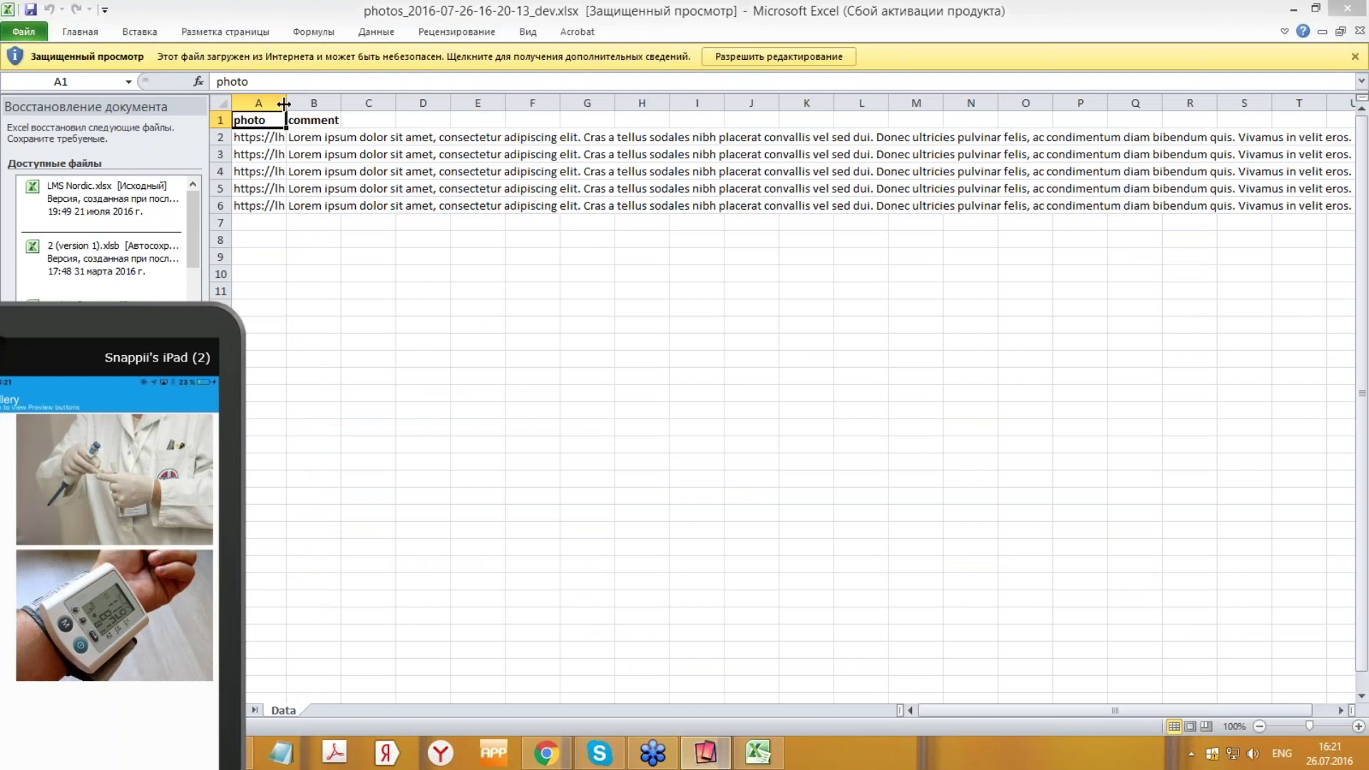
{"action": "left_click_drag", "start_coordinate": [286, 104], "coordinate": [456, 104]}
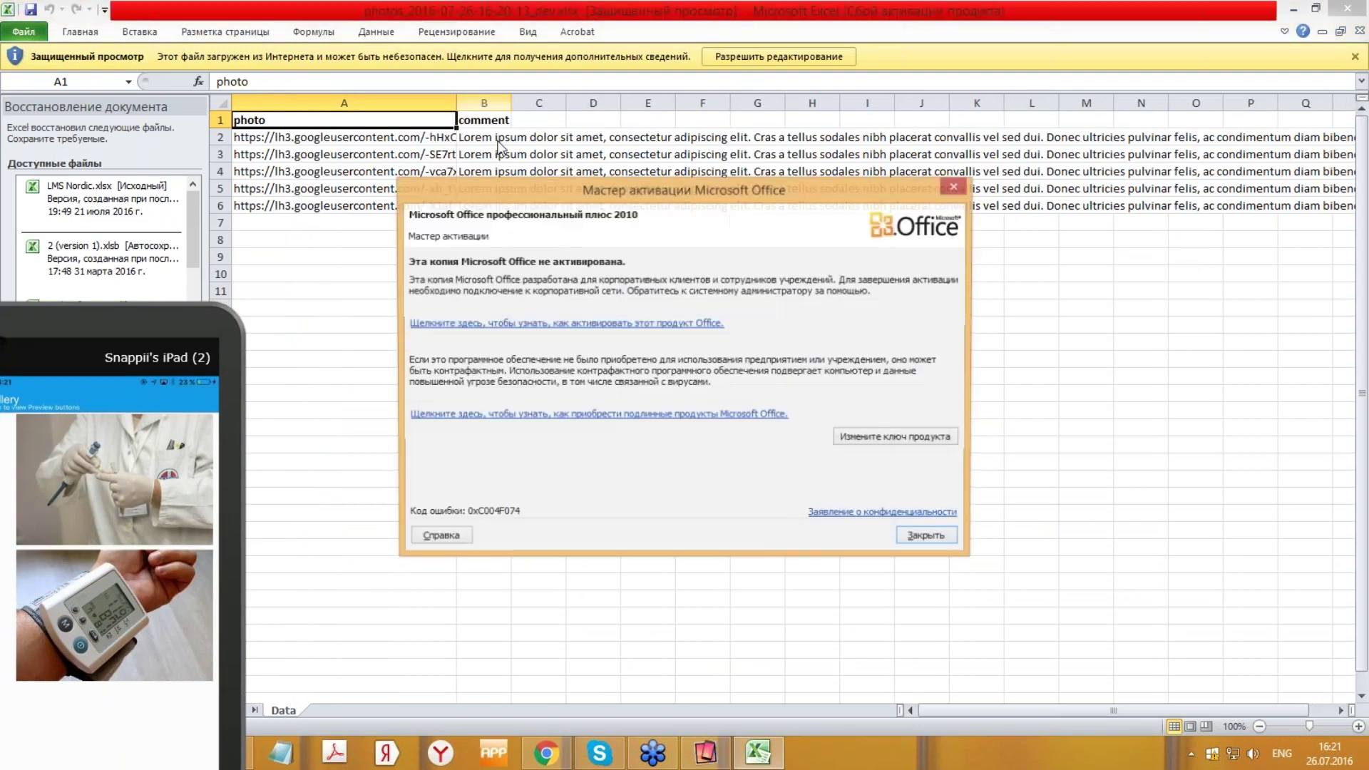
{"action": "key", "text": "Escape"}
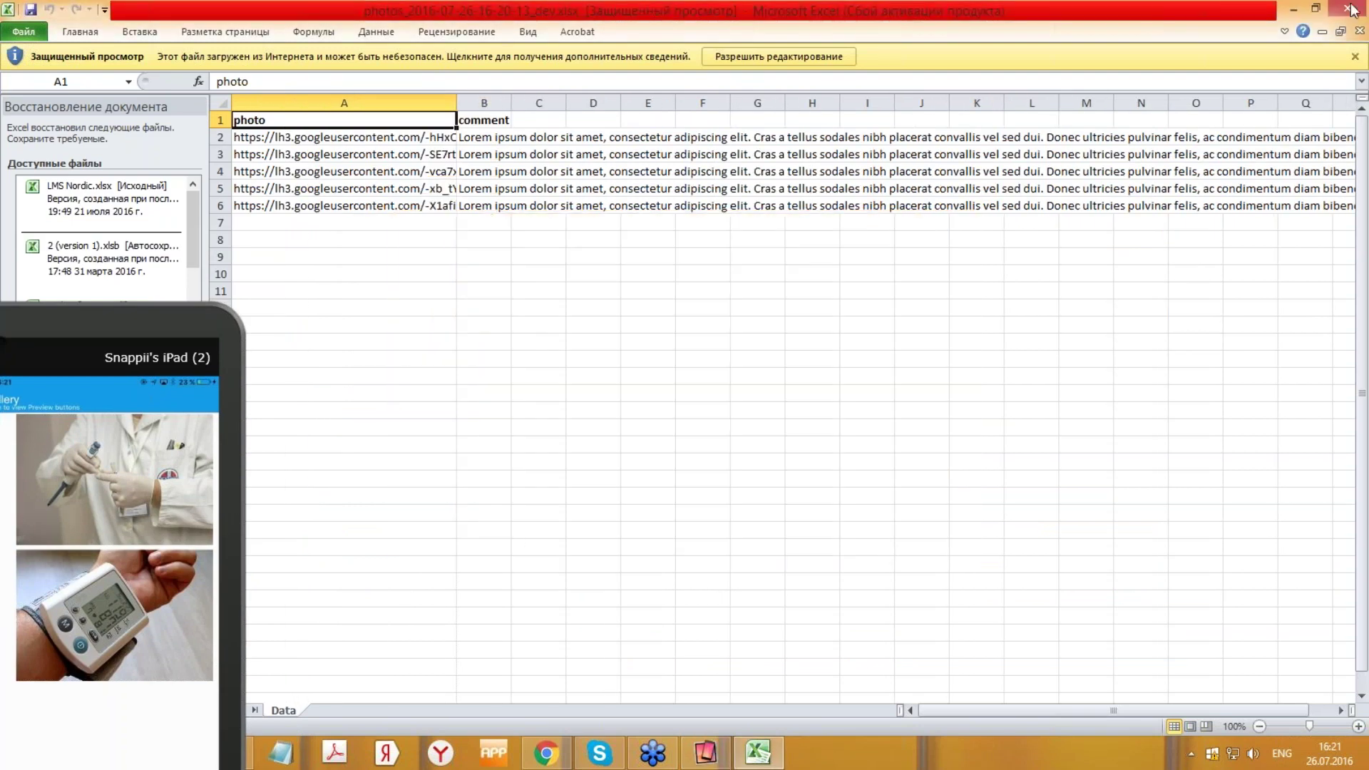
{"action": "left_click", "coordinate": [1348, 9]}
{"action": "left_click", "coordinate": [398, 215]}
{"action": "left_click", "coordinate": [489, 259]}
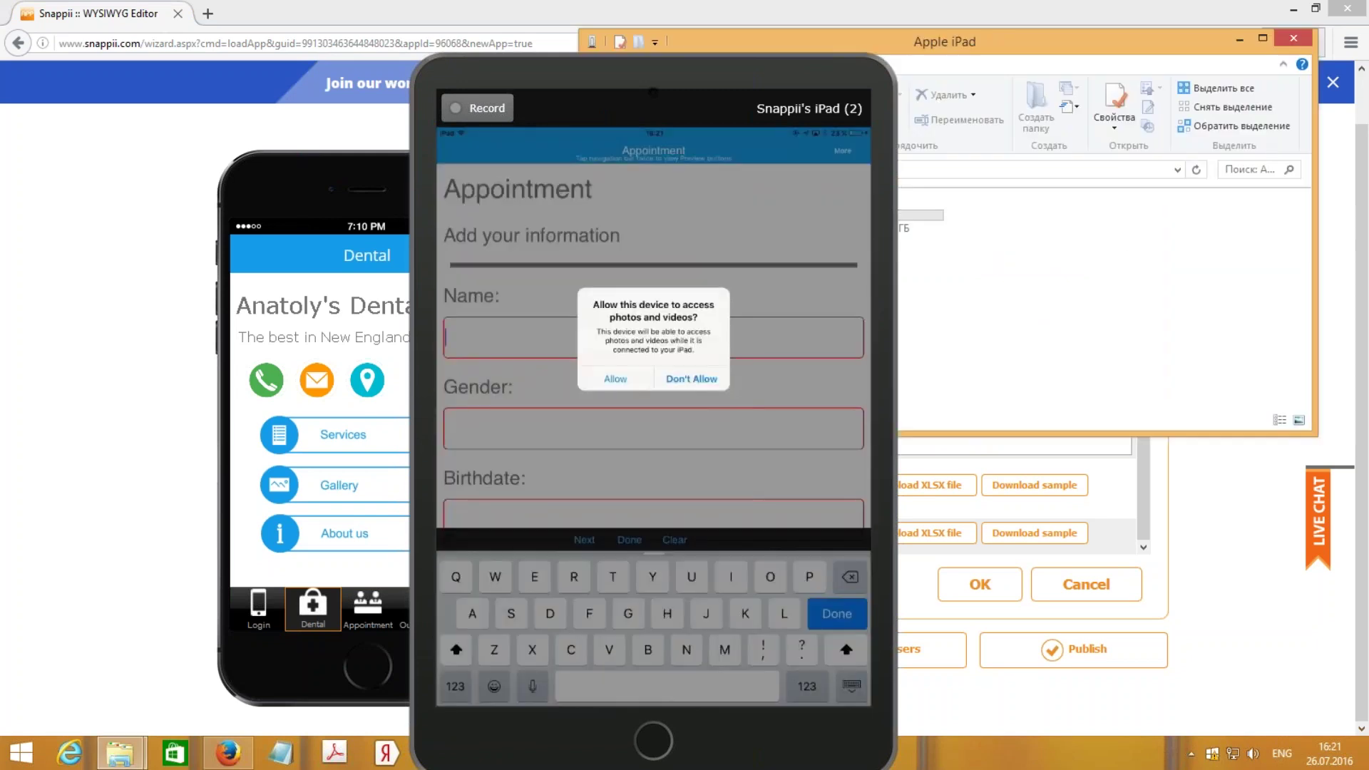
- In the previewed Appointment form, enter the patient's name, gender, birthdate and phone number
{"action": "type", "text": "Anatly"}
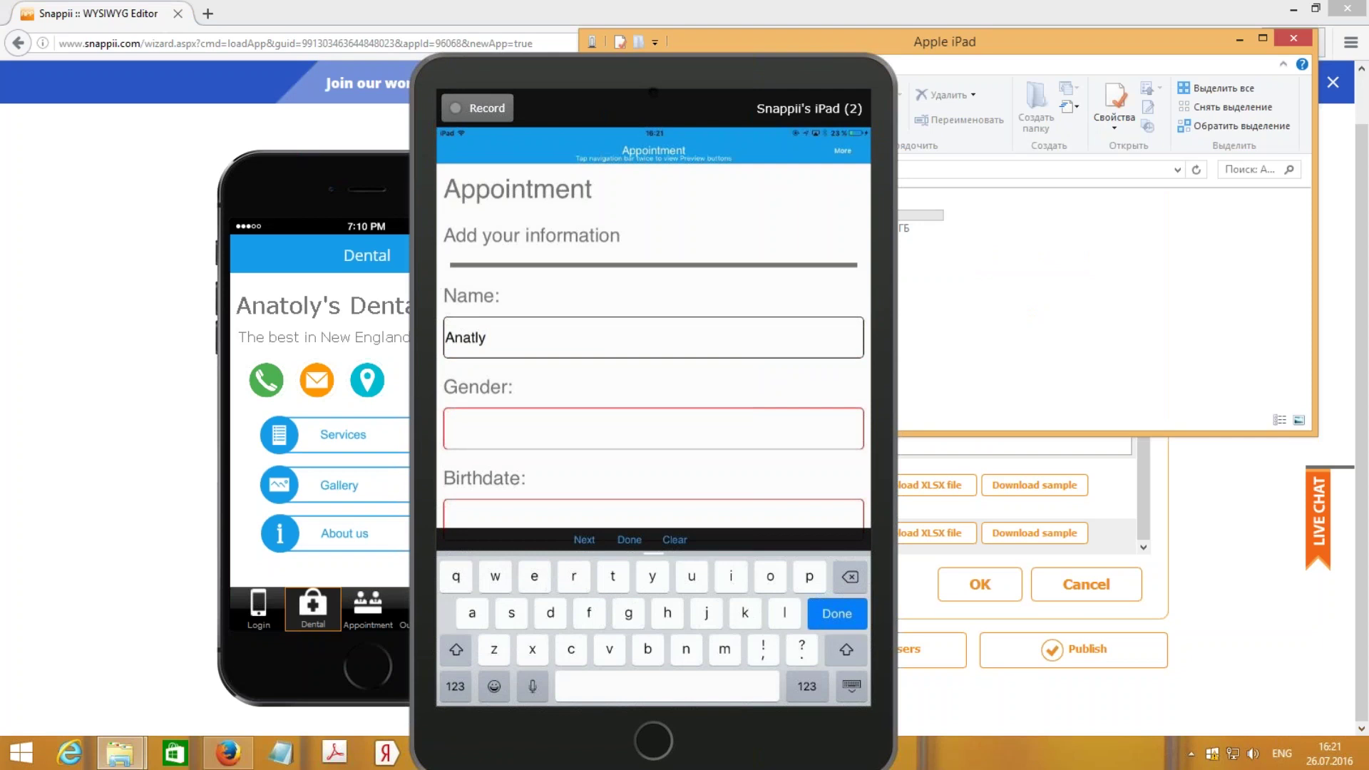
{"action": "key", "text": "BackSpace"}
{"action": "key", "text": "BackSpace"}
{"action": "type", "text": "oly"}
{"action": "left_click", "coordinate": [653, 383]}
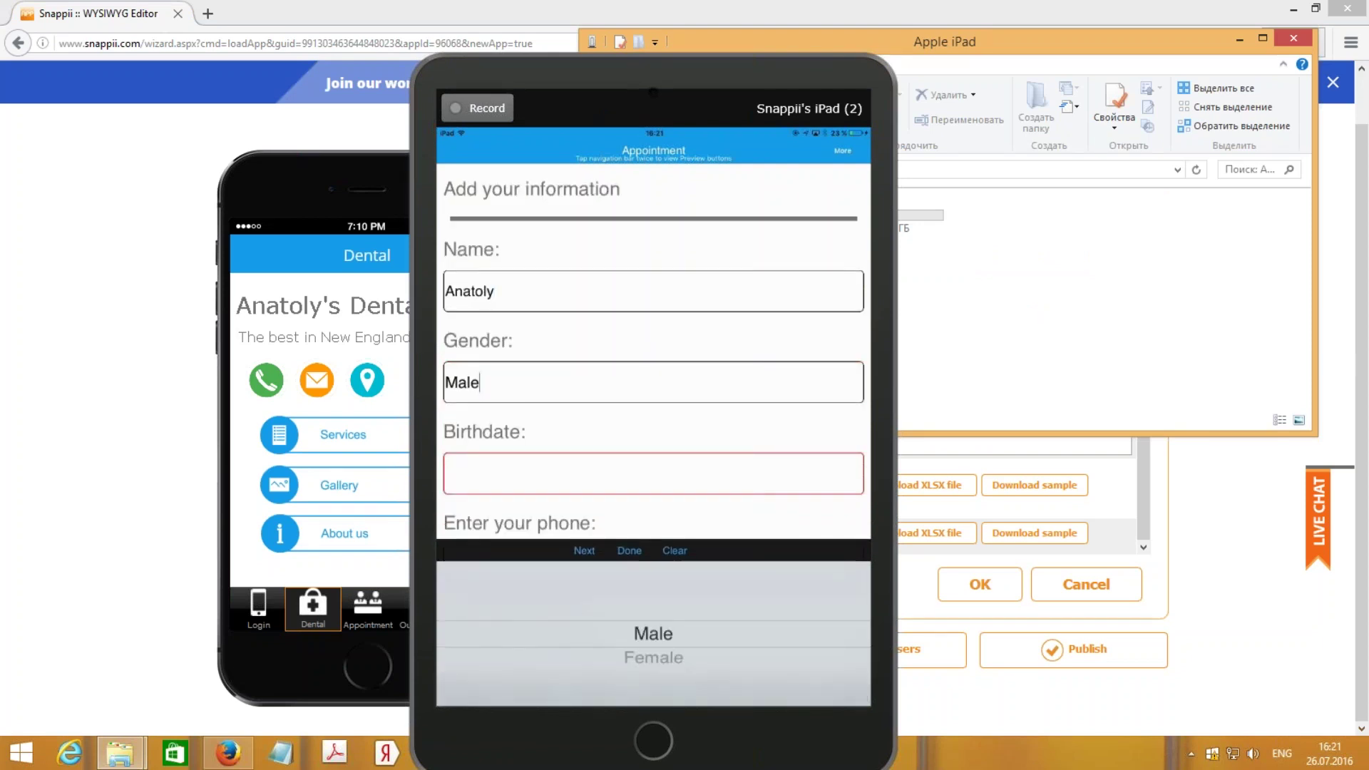
{"action": "left_click", "coordinate": [584, 550]}
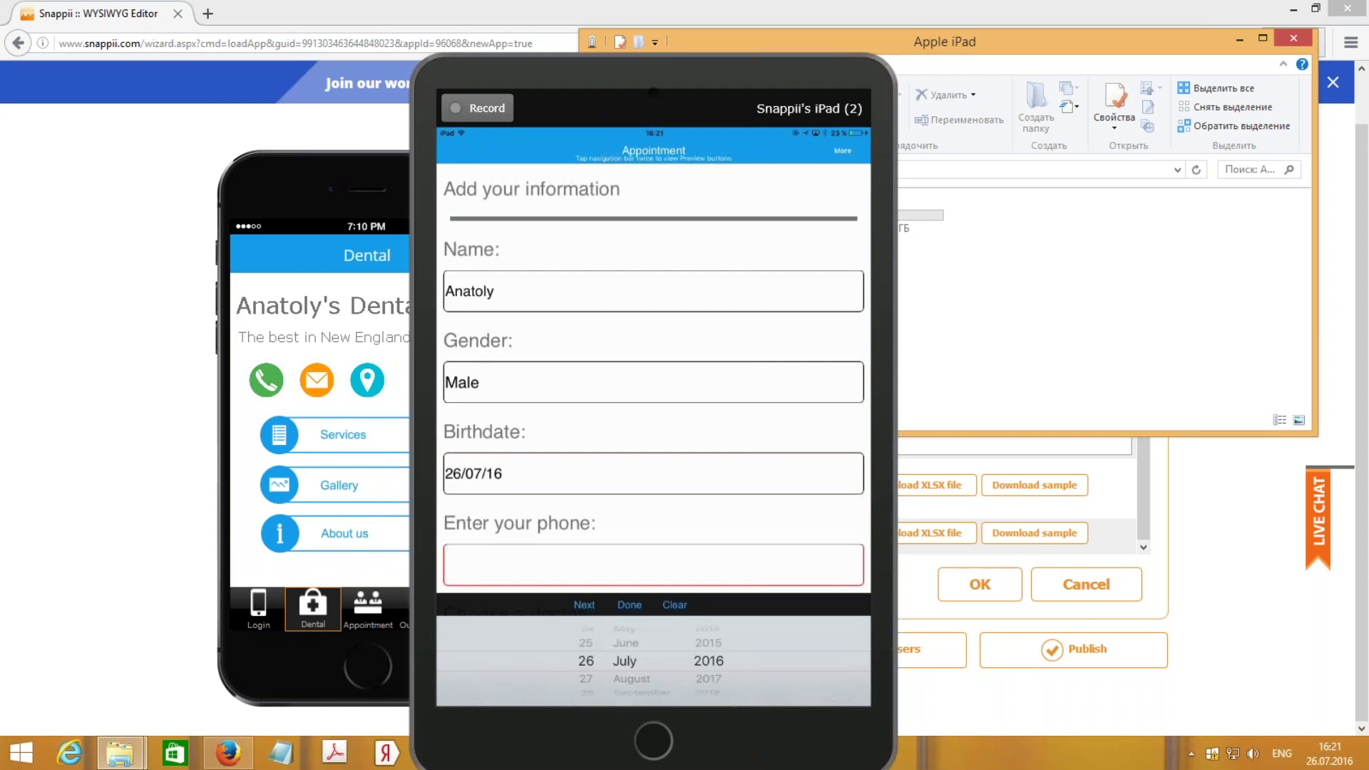
{"action": "scroll", "coordinate": [709, 661], "scroll_direction": "up", "scroll_amount": 10}
{"action": "left_click", "coordinate": [584, 604]}
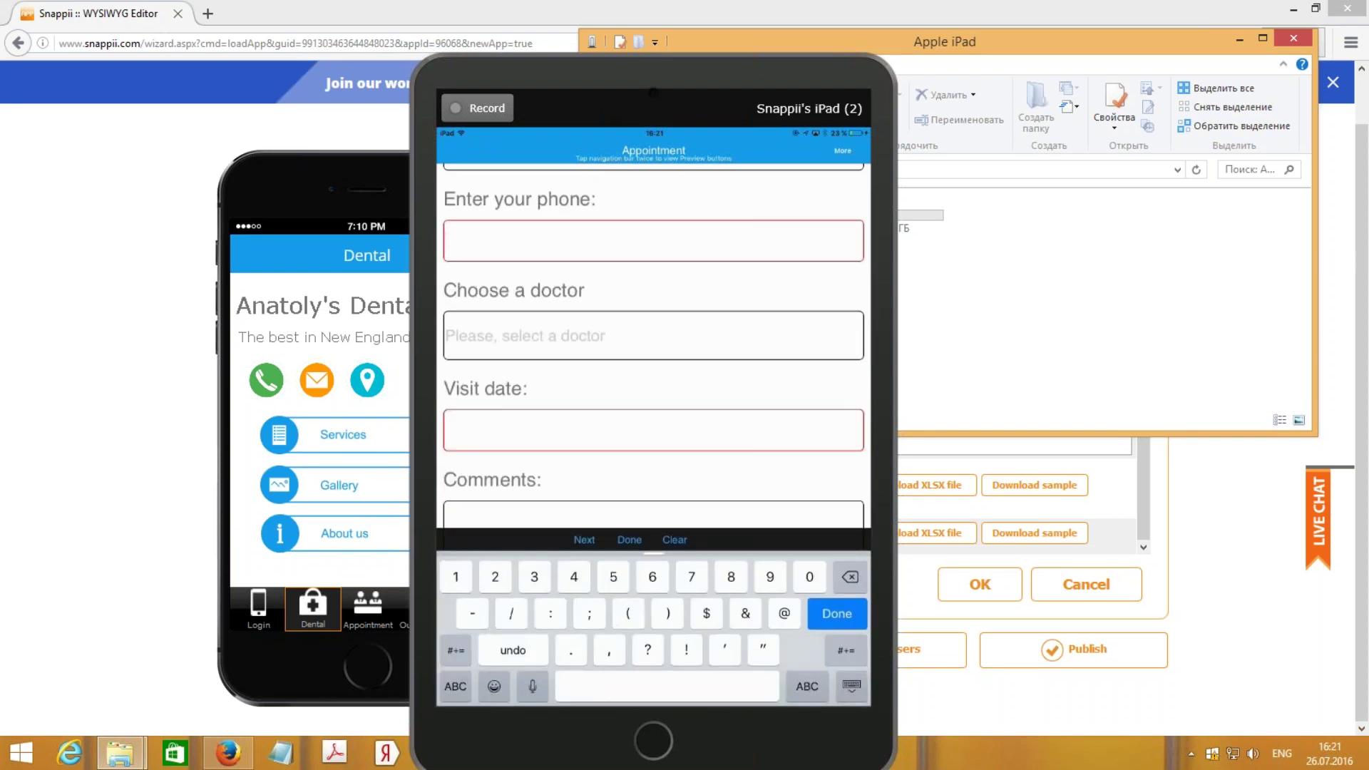
{"action": "type", "text": "12345667"}
- Choose Doctor C, set a visit date, and write 'Thank you' in Comments
{"action": "left_click", "coordinate": [654, 336]}
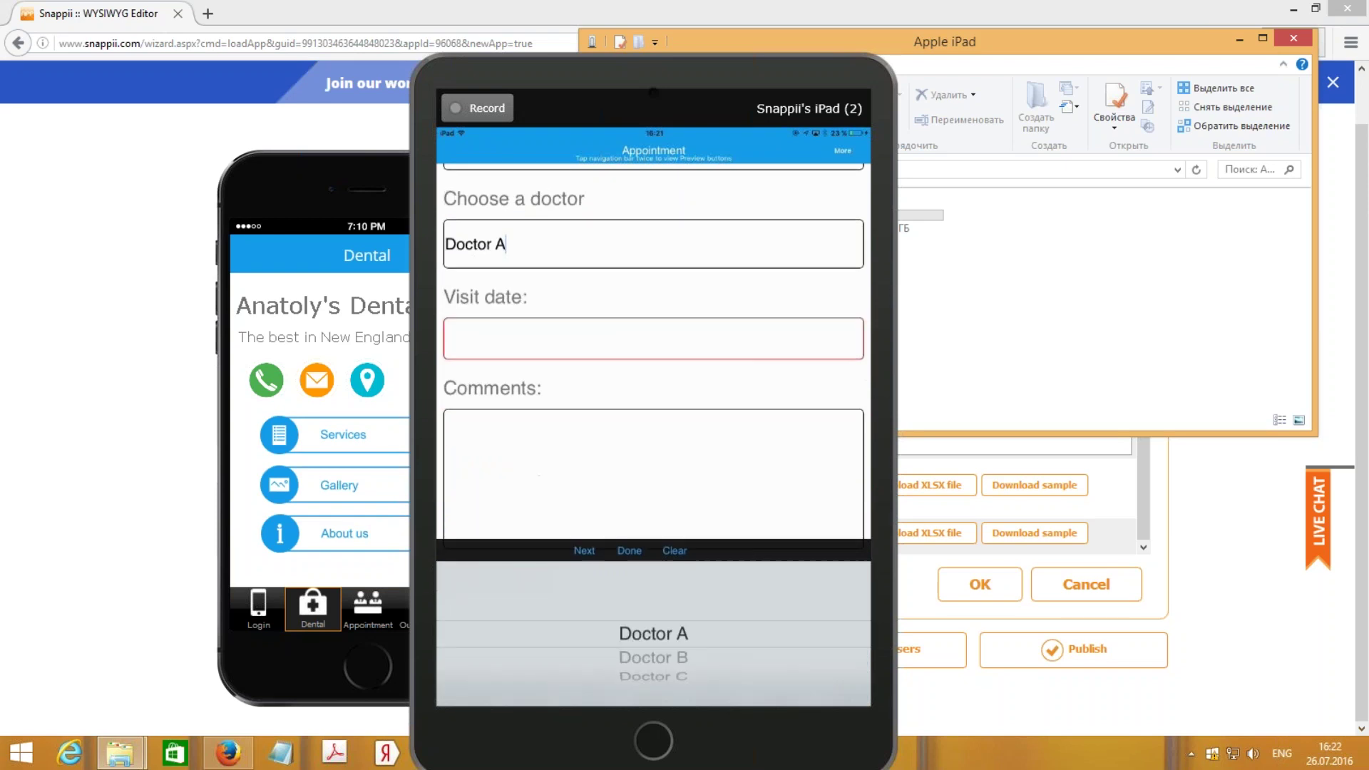
{"action": "left_click_drag", "start_coordinate": [653, 657], "coordinate": [654, 629]}
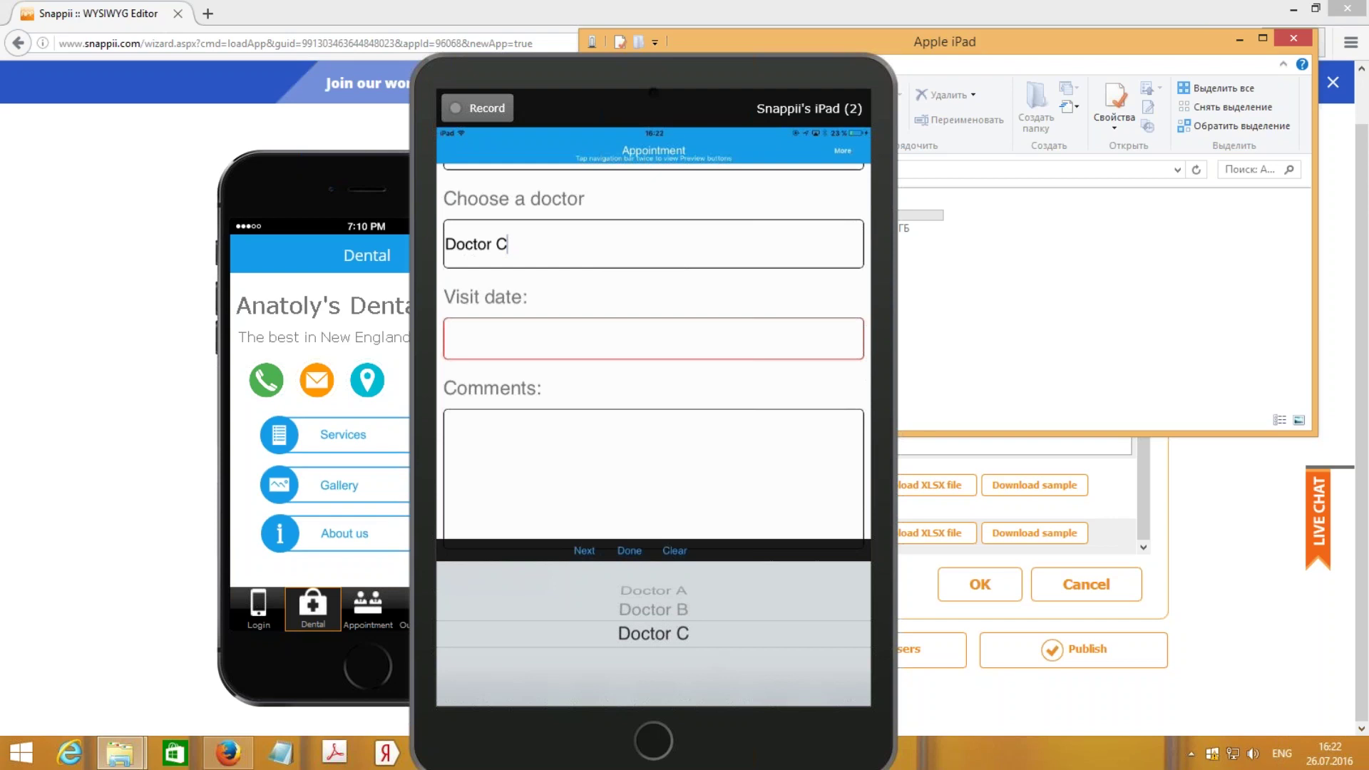
{"action": "left_click", "coordinate": [629, 550]}
{"action": "left_click", "coordinate": [653, 338]}
{"action": "left_click", "coordinate": [629, 605]}
{"action": "left_click", "coordinate": [653, 381]}
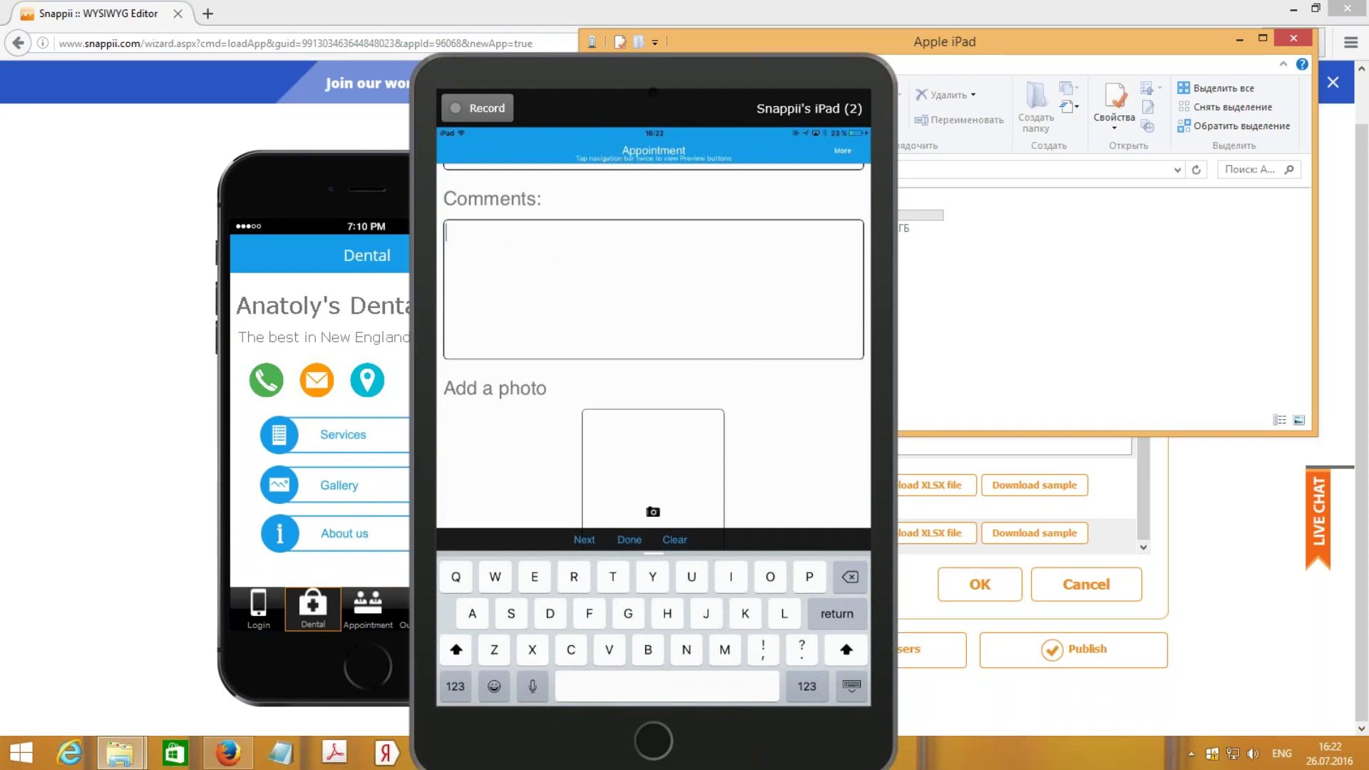
{"action": "type", "text": "Thank you"}
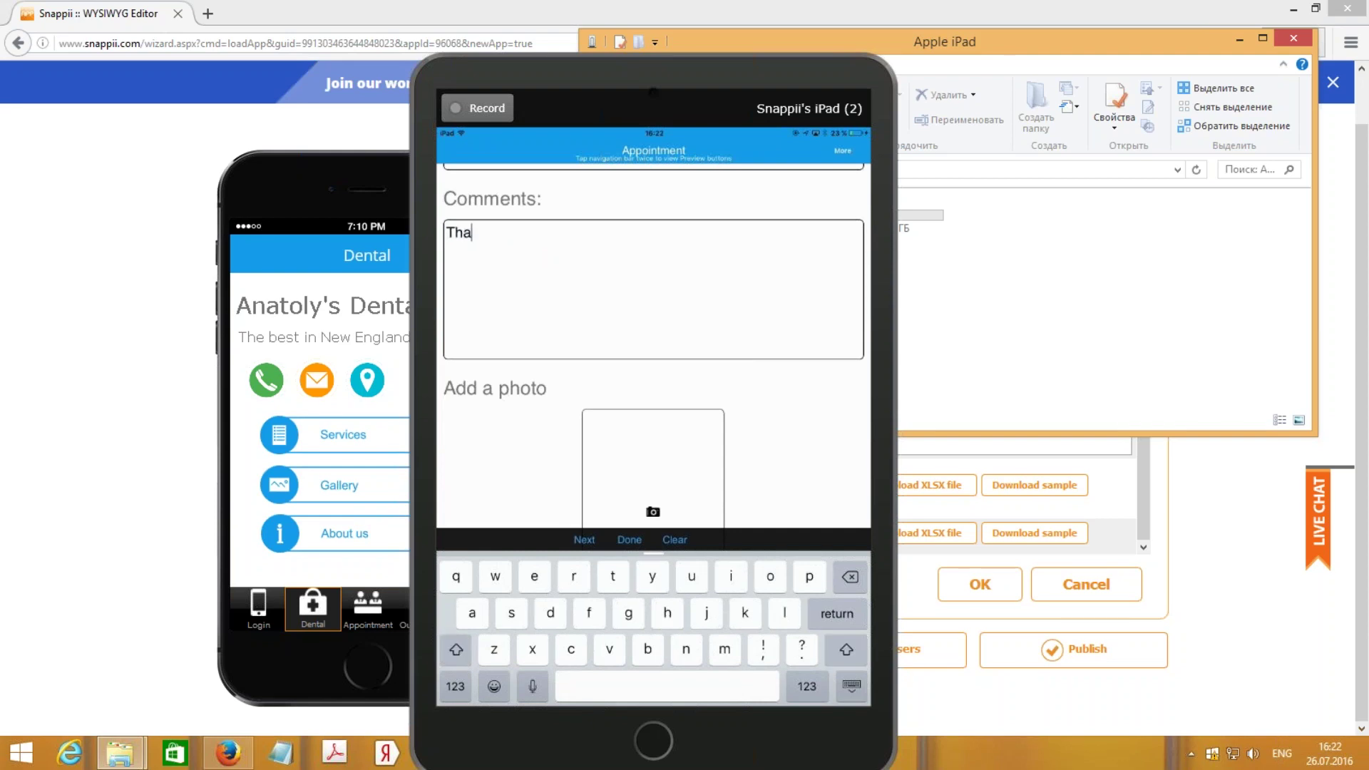
- Tap the photo box to attach a photo to the appointment
{"action": "left_click", "coordinate": [653, 500]}
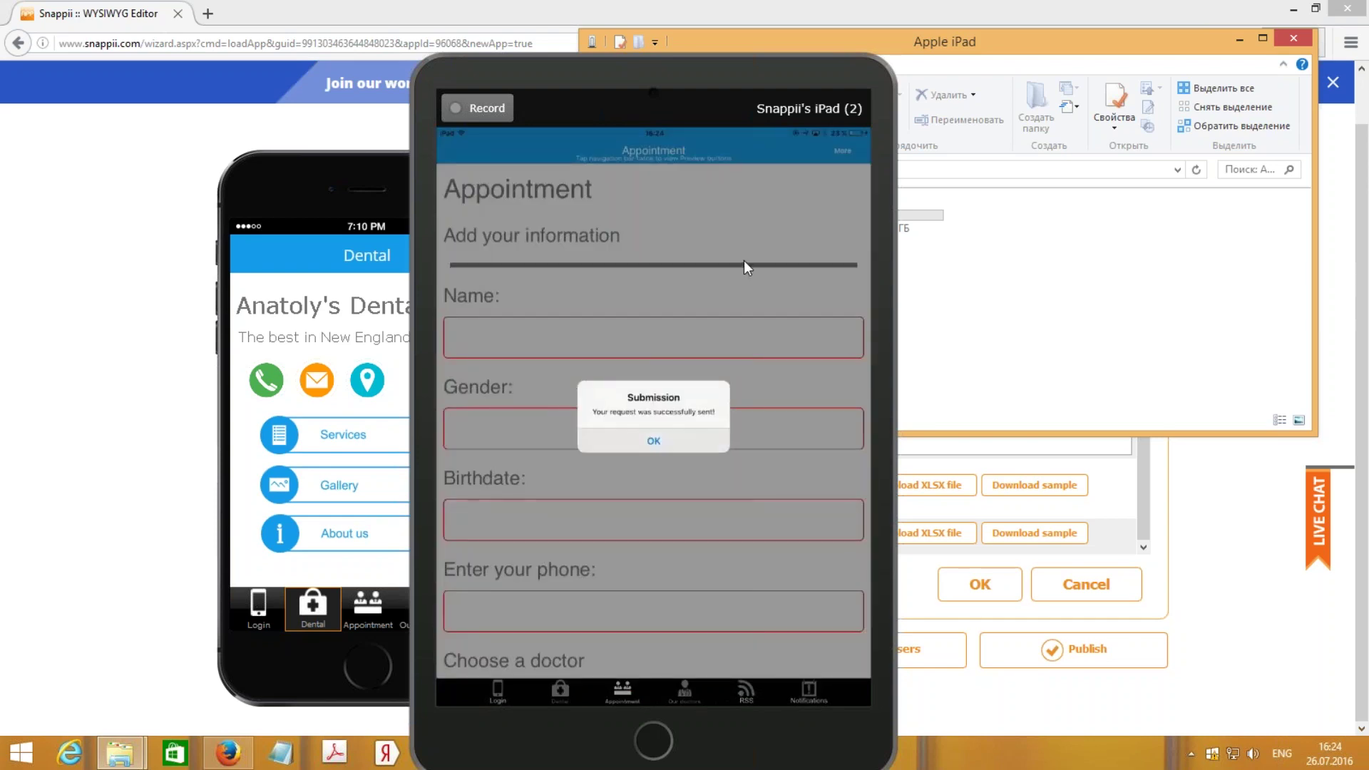
- Close the Dental tab settings and reopen the Appointment form in the Express Form Editor, cancelling the exit prompt
{"action": "left_click_drag", "start_coordinate": [775, 80], "coordinate": [205, 103]}
{"action": "left_click", "coordinate": [1240, 37]}
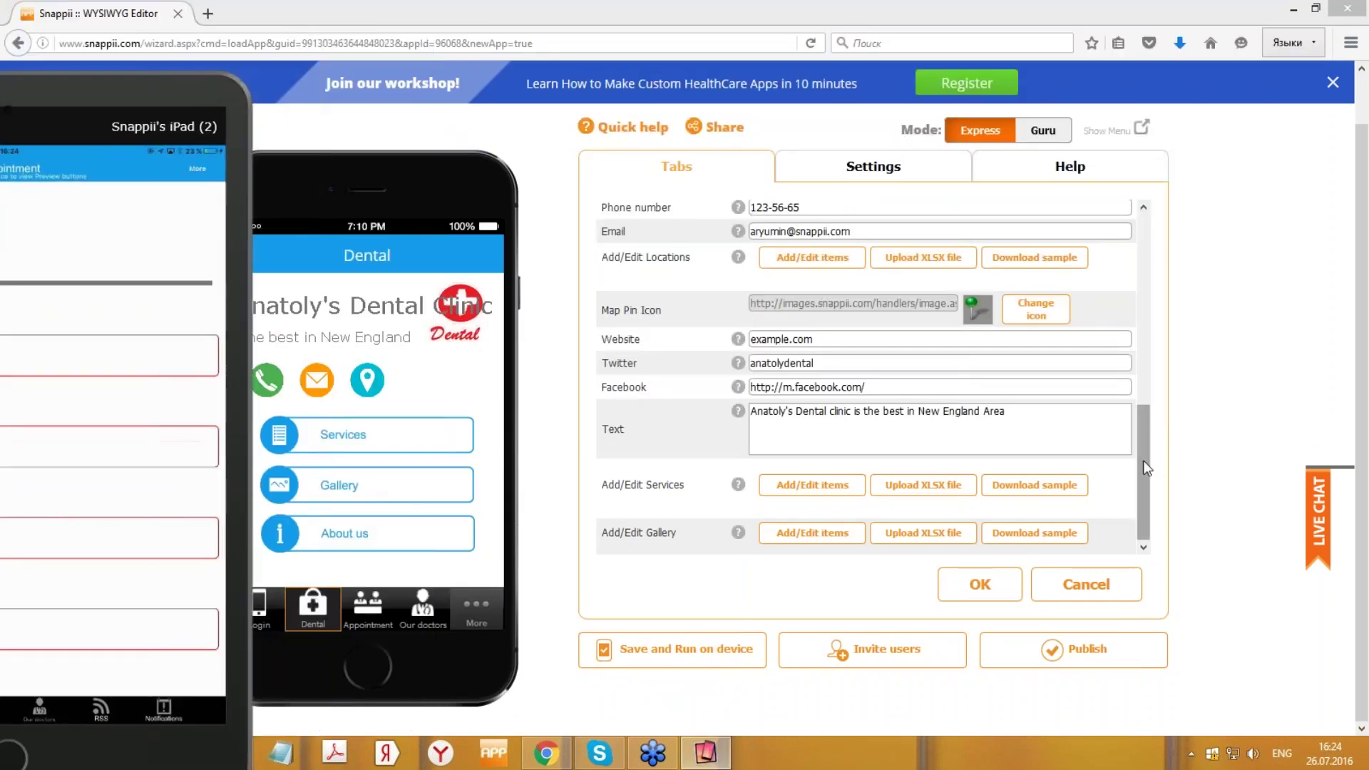
{"action": "left_click_drag", "start_coordinate": [1143, 472], "coordinate": [1144, 379]}
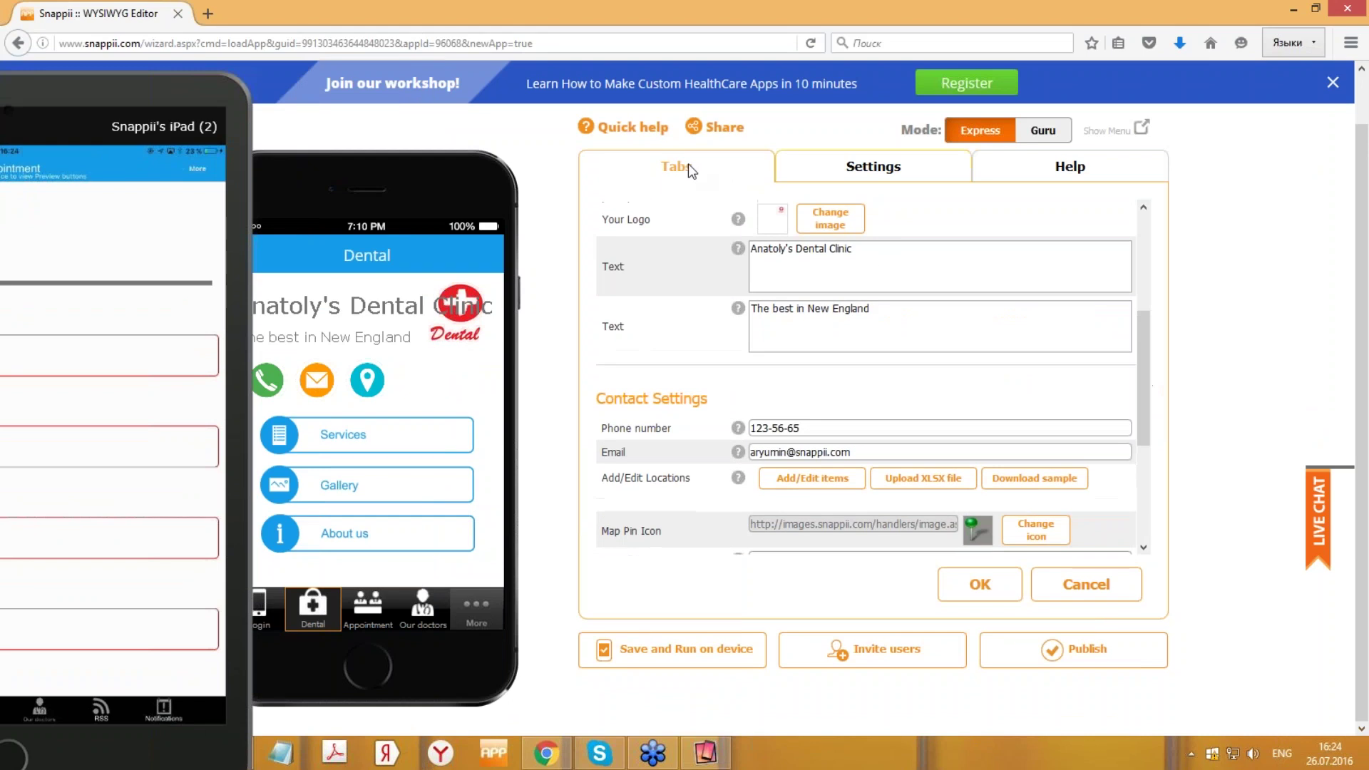
{"action": "left_click", "coordinate": [1081, 585]}
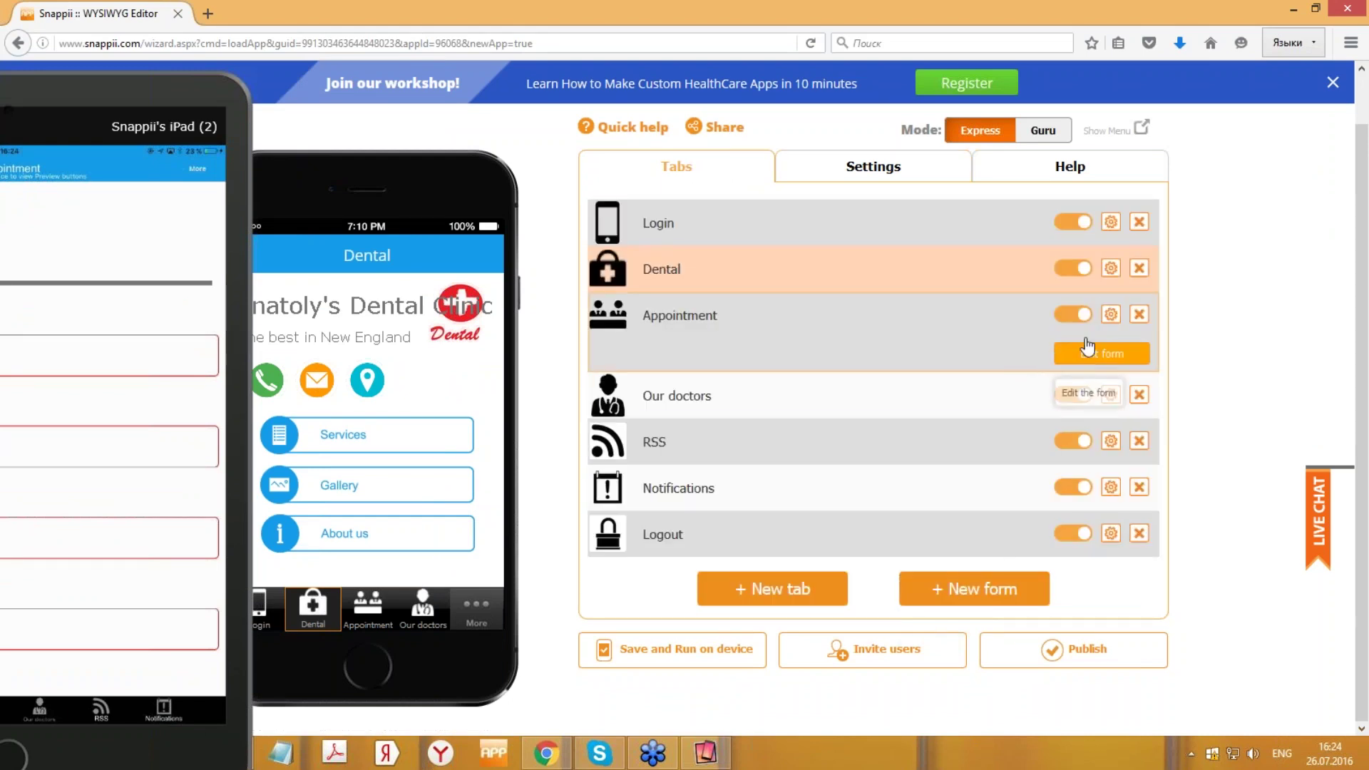
{"action": "left_click", "coordinate": [1085, 355]}
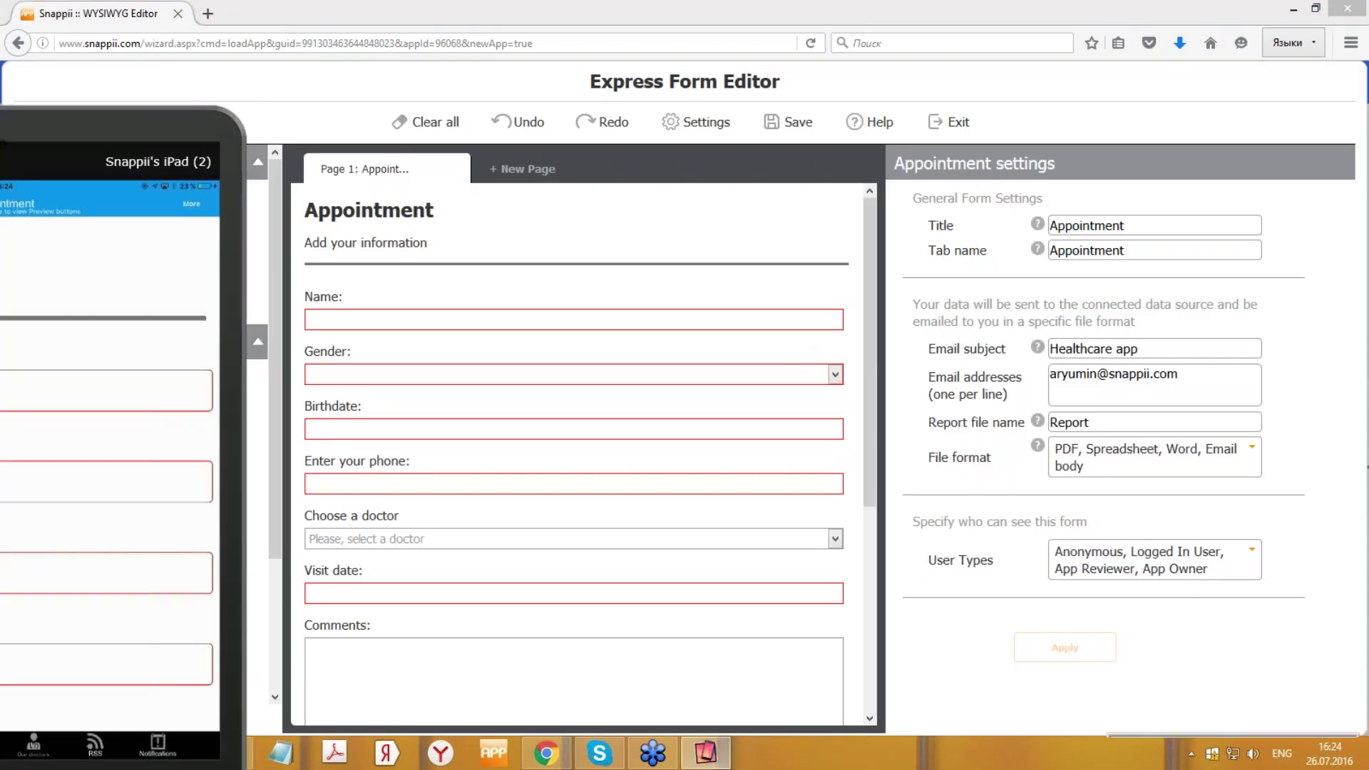
{"action": "left_click", "coordinate": [959, 122]}
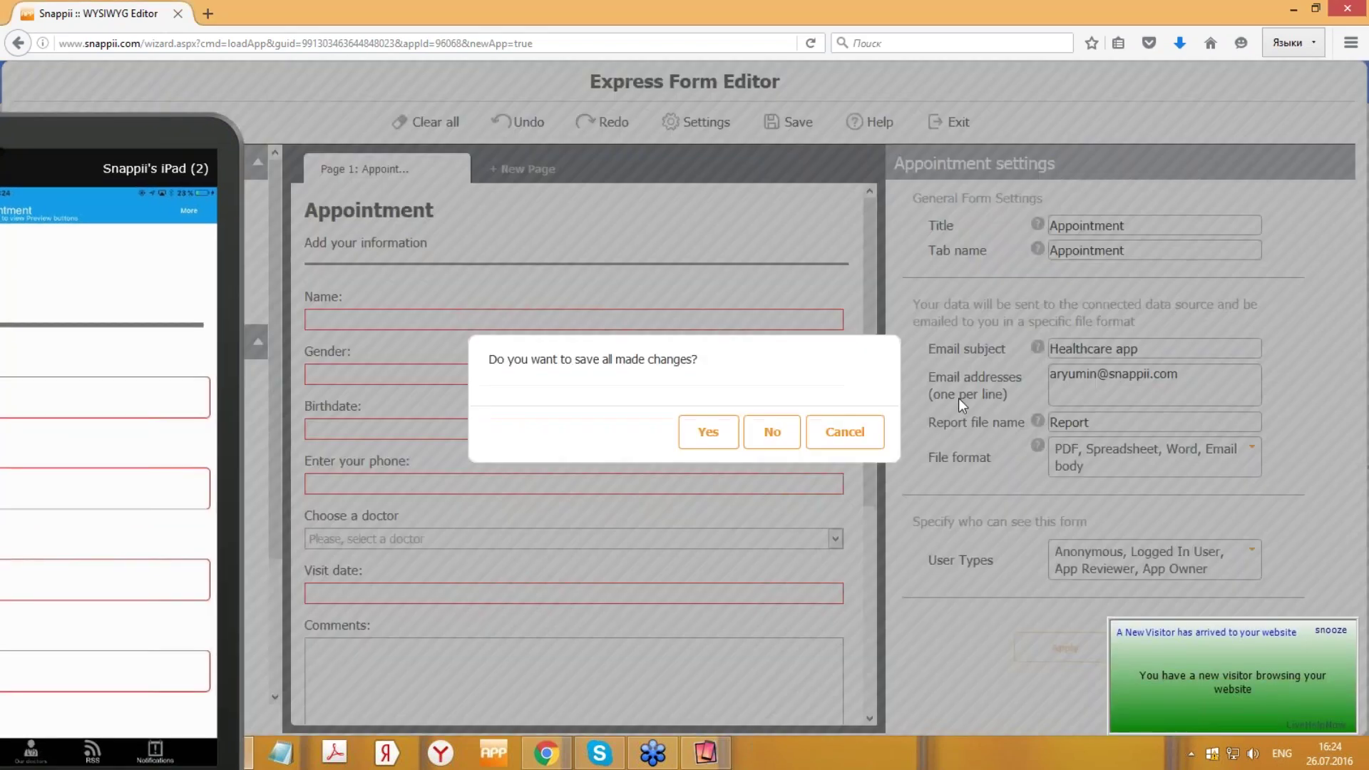
{"action": "left_click", "coordinate": [820, 432]}
- Inspect the email address, Report file format and User Types settings without changing them
{"action": "left_click", "coordinate": [1197, 378]}
{"action": "left_click_drag", "start_coordinate": [1197, 378], "coordinate": [1029, 374]}
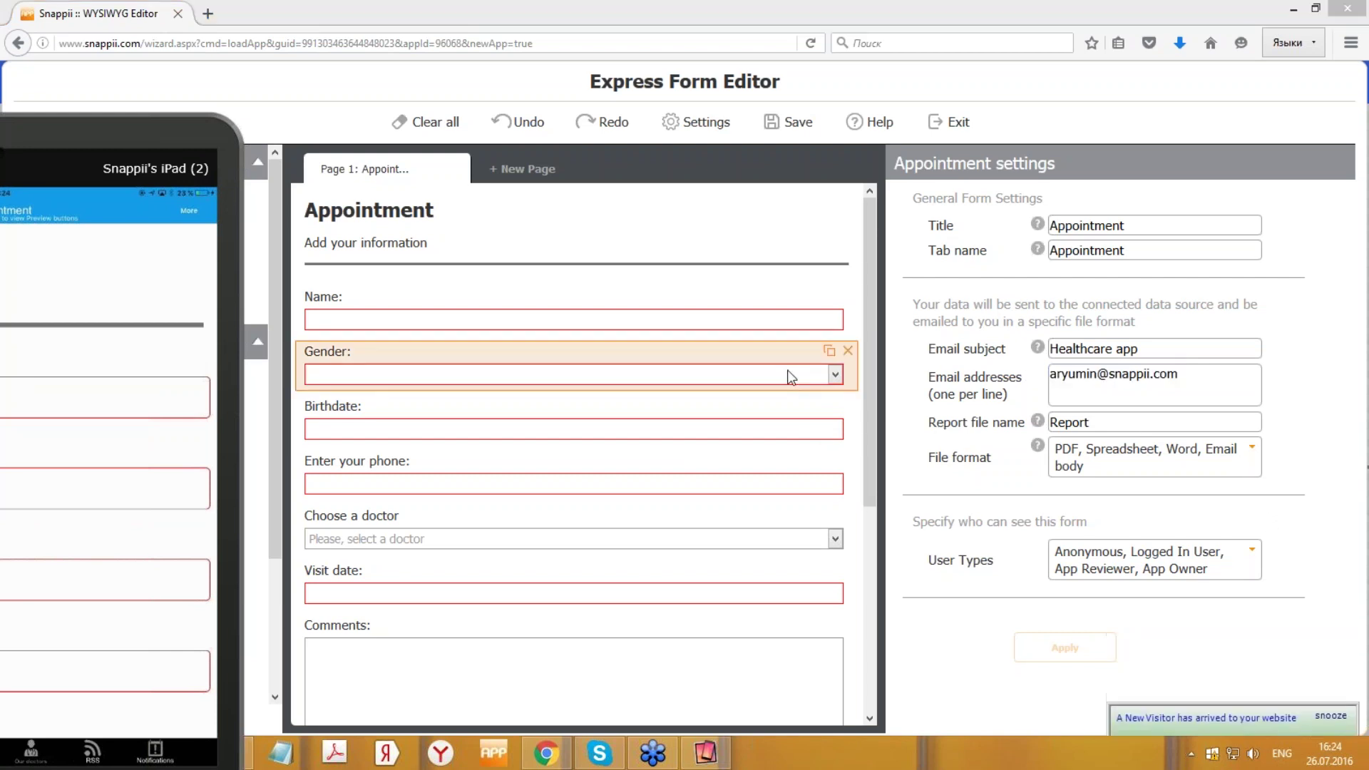
{"action": "left_click", "coordinate": [1145, 455]}
{"action": "left_click", "coordinate": [1185, 449]}
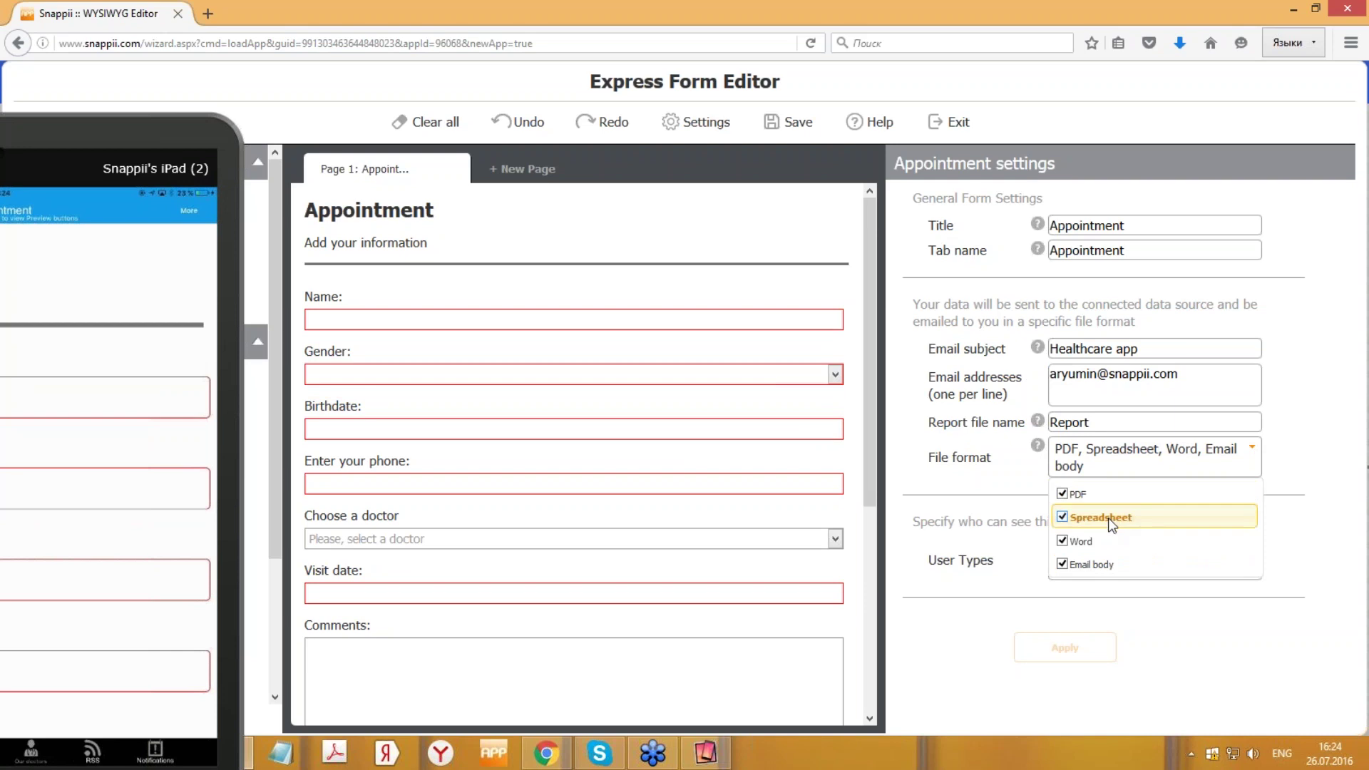
{"action": "left_click", "coordinate": [1230, 655]}
{"action": "left_click", "coordinate": [1203, 567]}
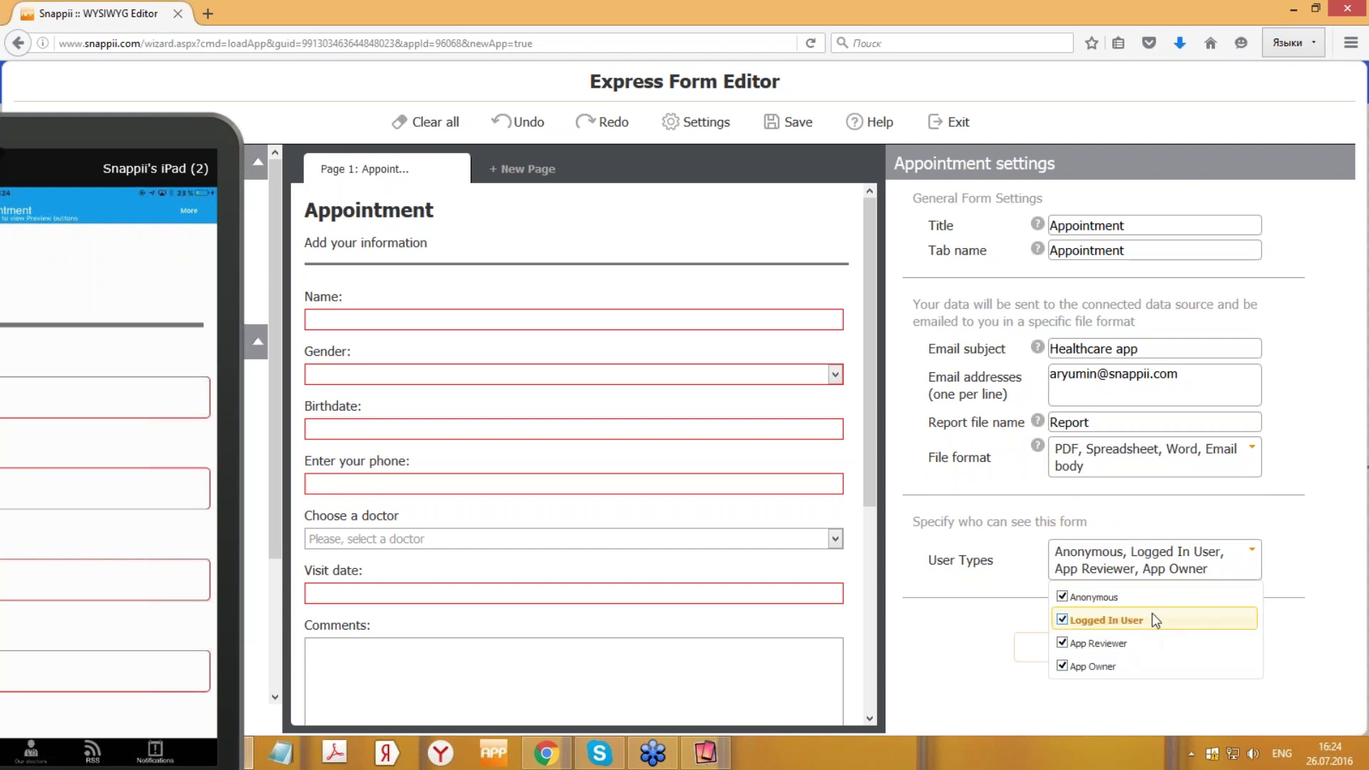
{"action": "left_click", "coordinate": [1321, 627]}
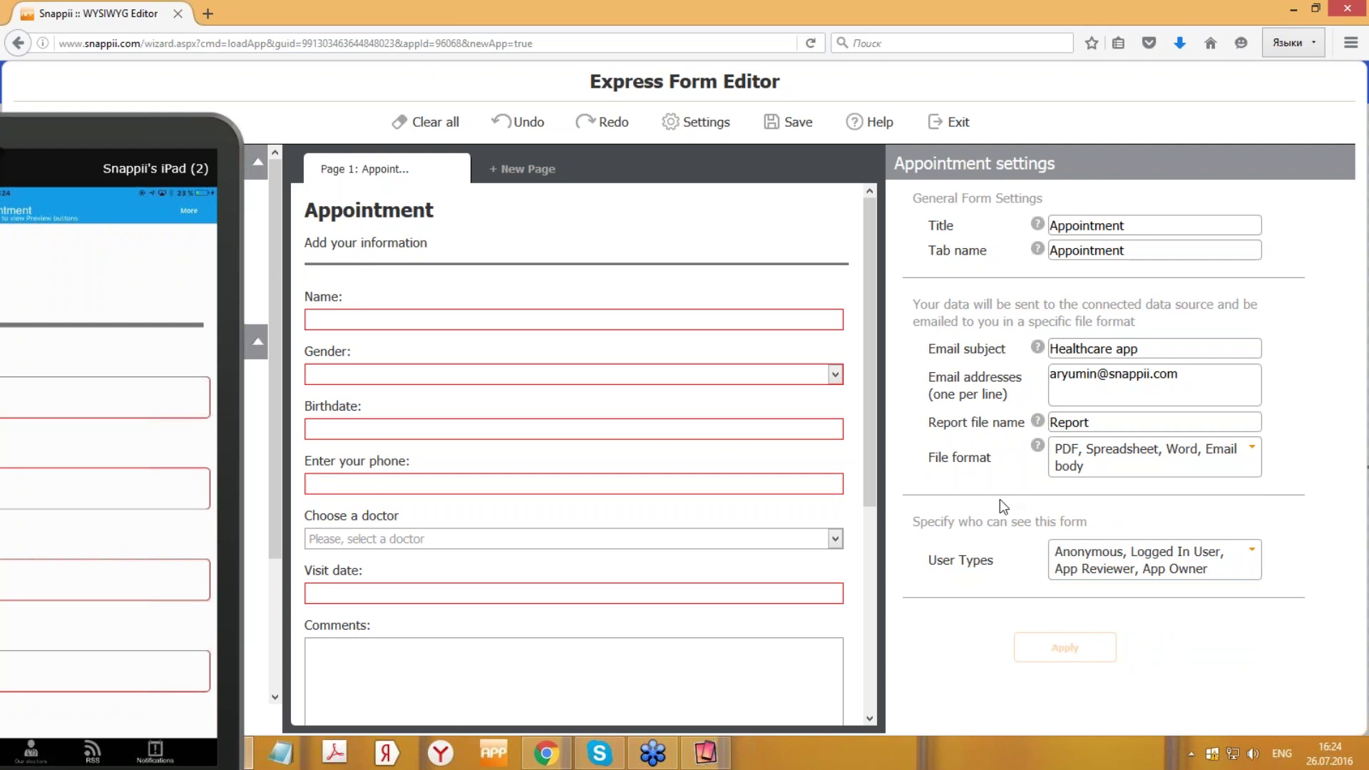
{"action": "left_click_drag", "start_coordinate": [253, 169], "coordinate": [988, 169]}
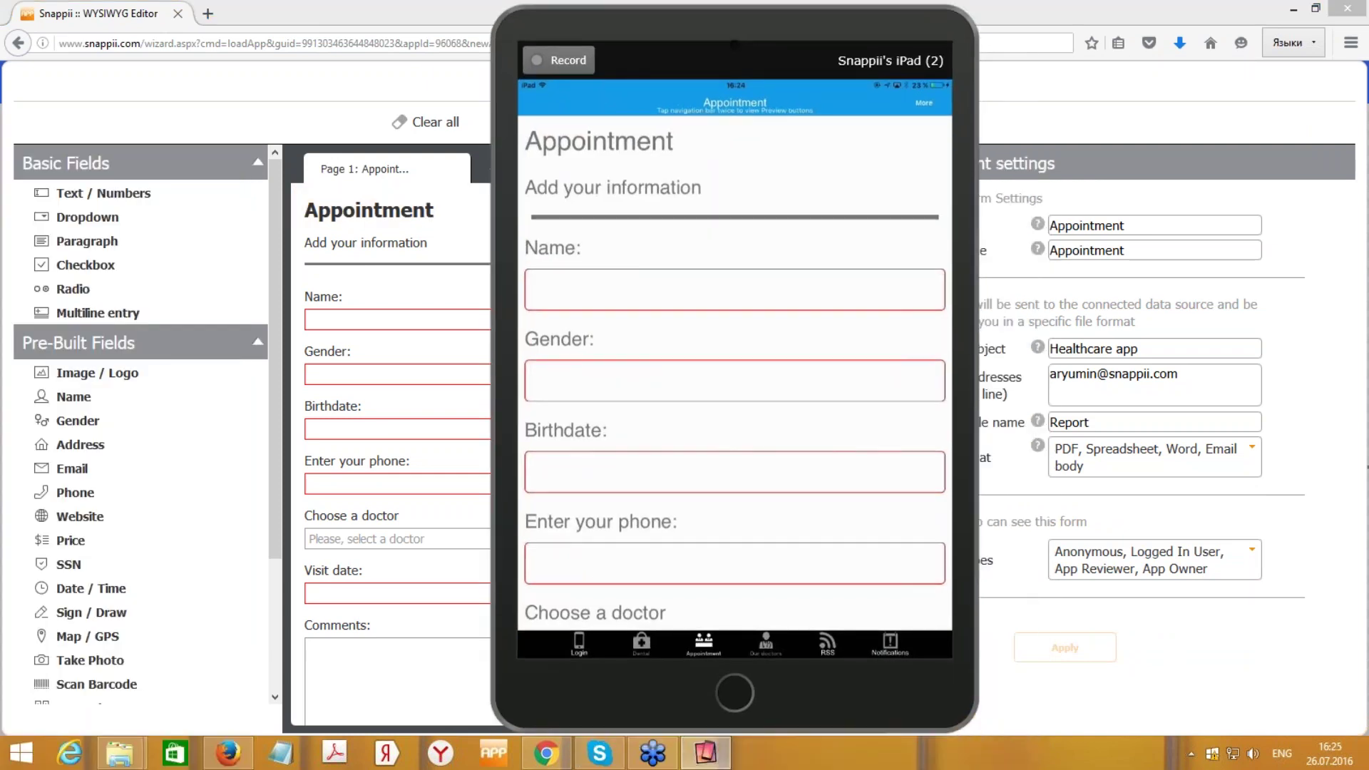
- Open the Our doctors tab in the iPad preview to list the four doctors
{"action": "left_click", "coordinate": [766, 644]}
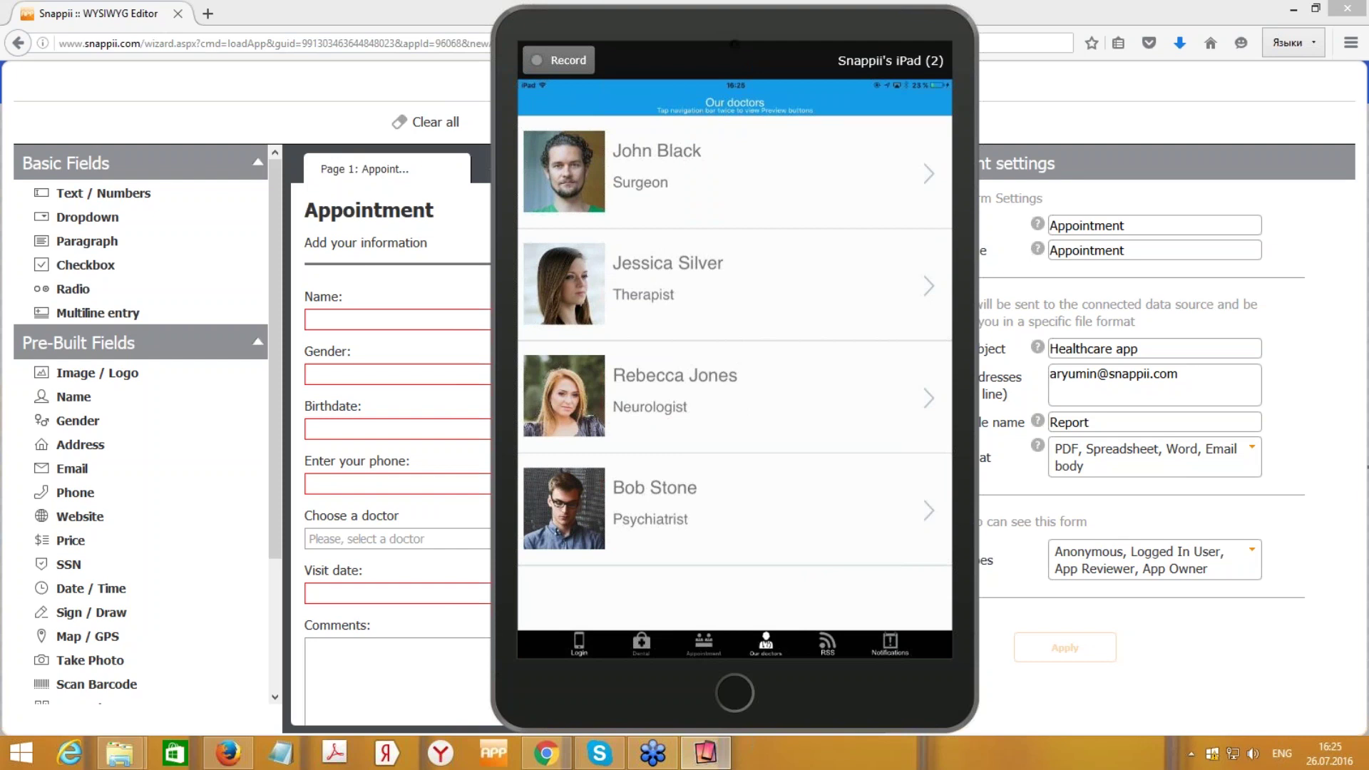
- View the RSS news feed, then the Notifications screen showing no available offers
{"action": "left_click", "coordinate": [828, 645]}
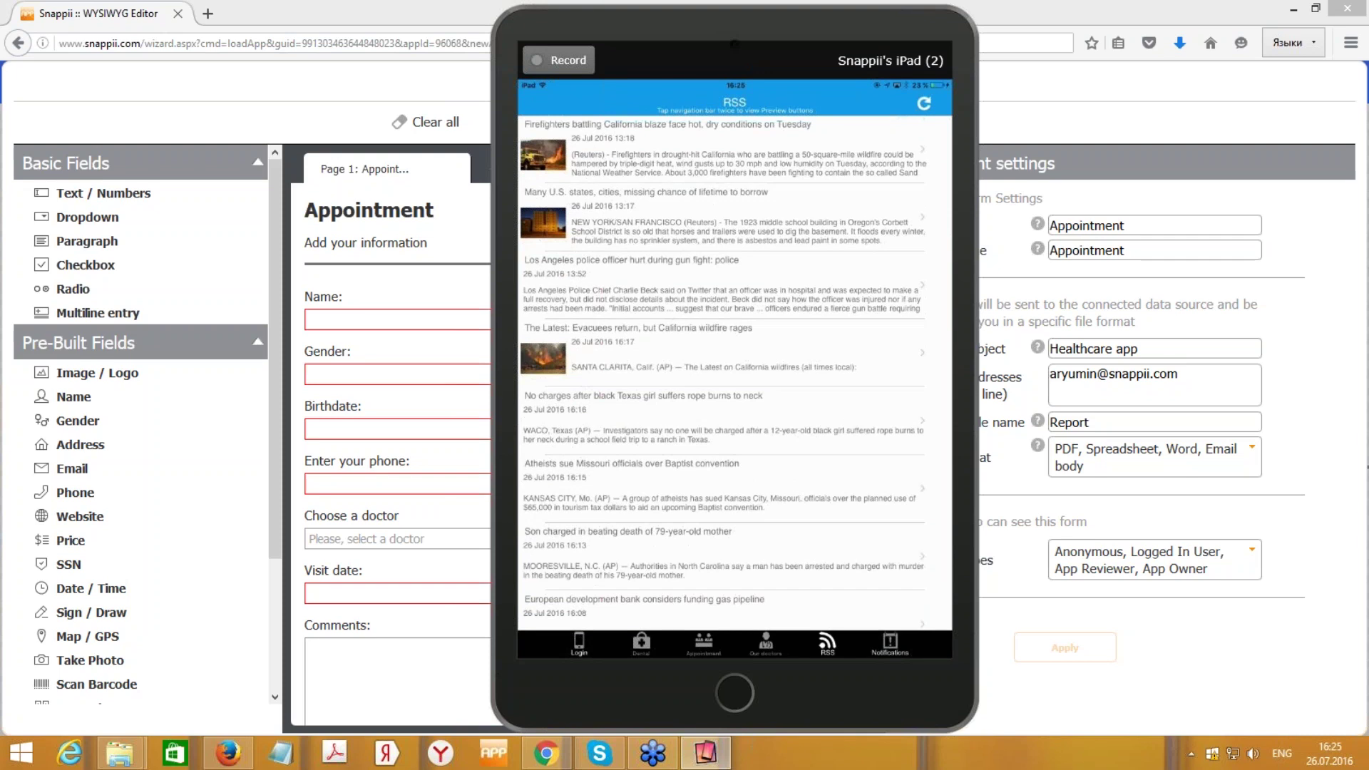
{"action": "left_click", "coordinate": [890, 644]}
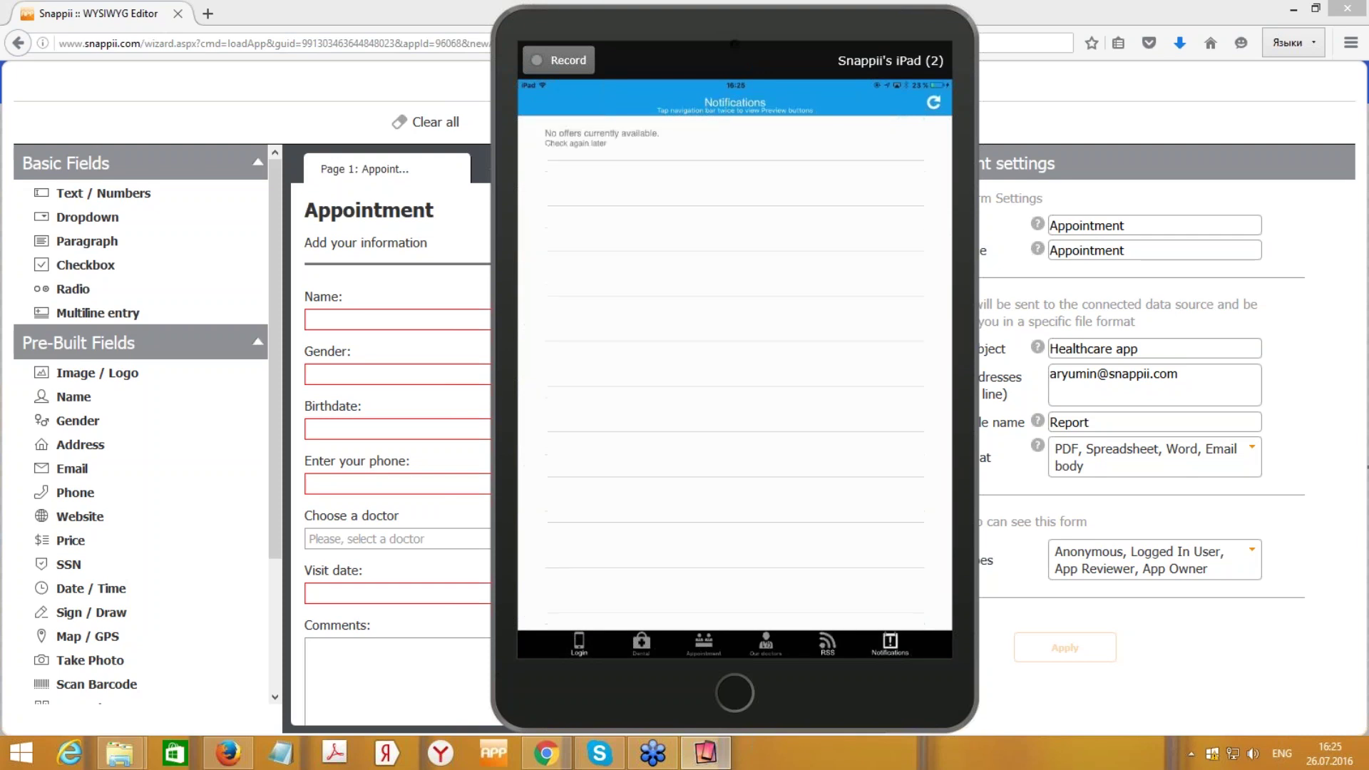
- Return the iPad preview to the Dental home page and place it on the screen's left side
{"action": "left_click", "coordinate": [641, 644]}
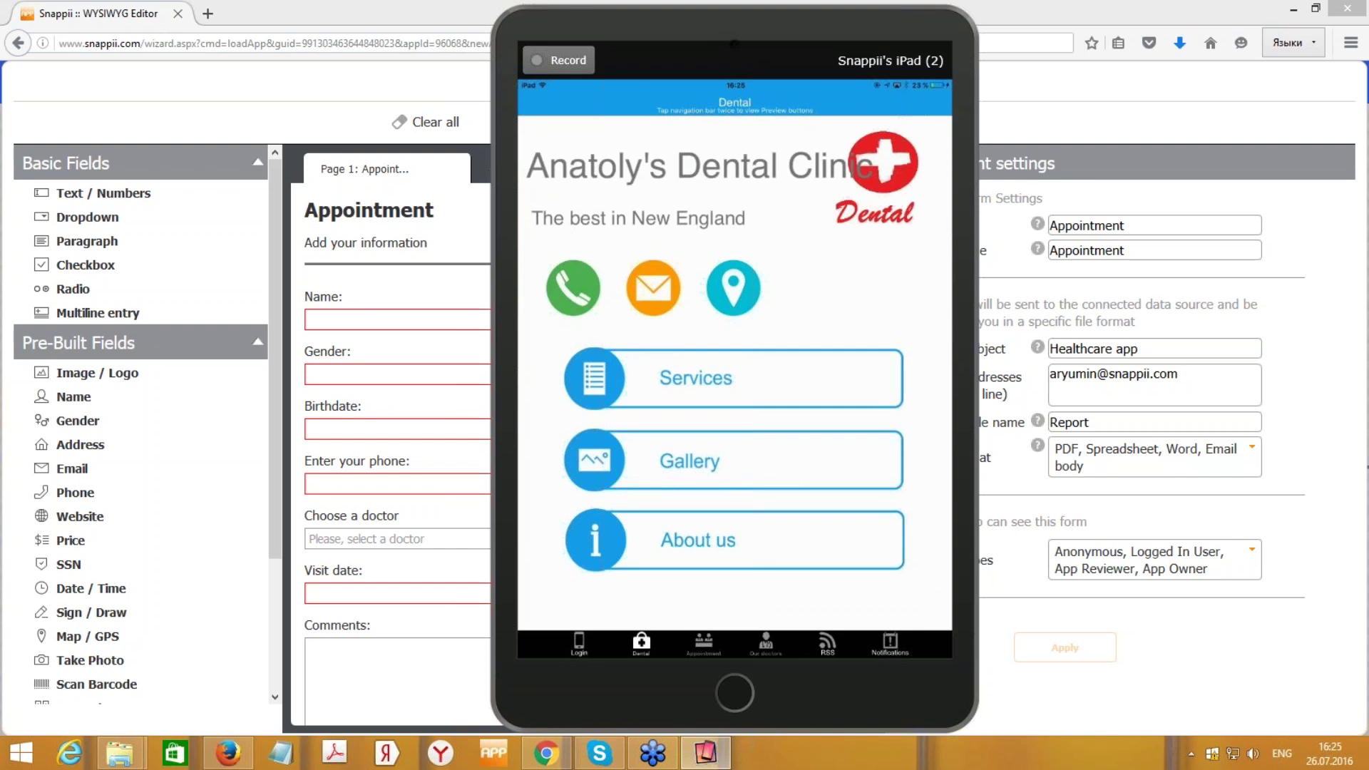
{"action": "left_click_drag", "start_coordinate": [926, 29], "coordinate": [1099, 27]}
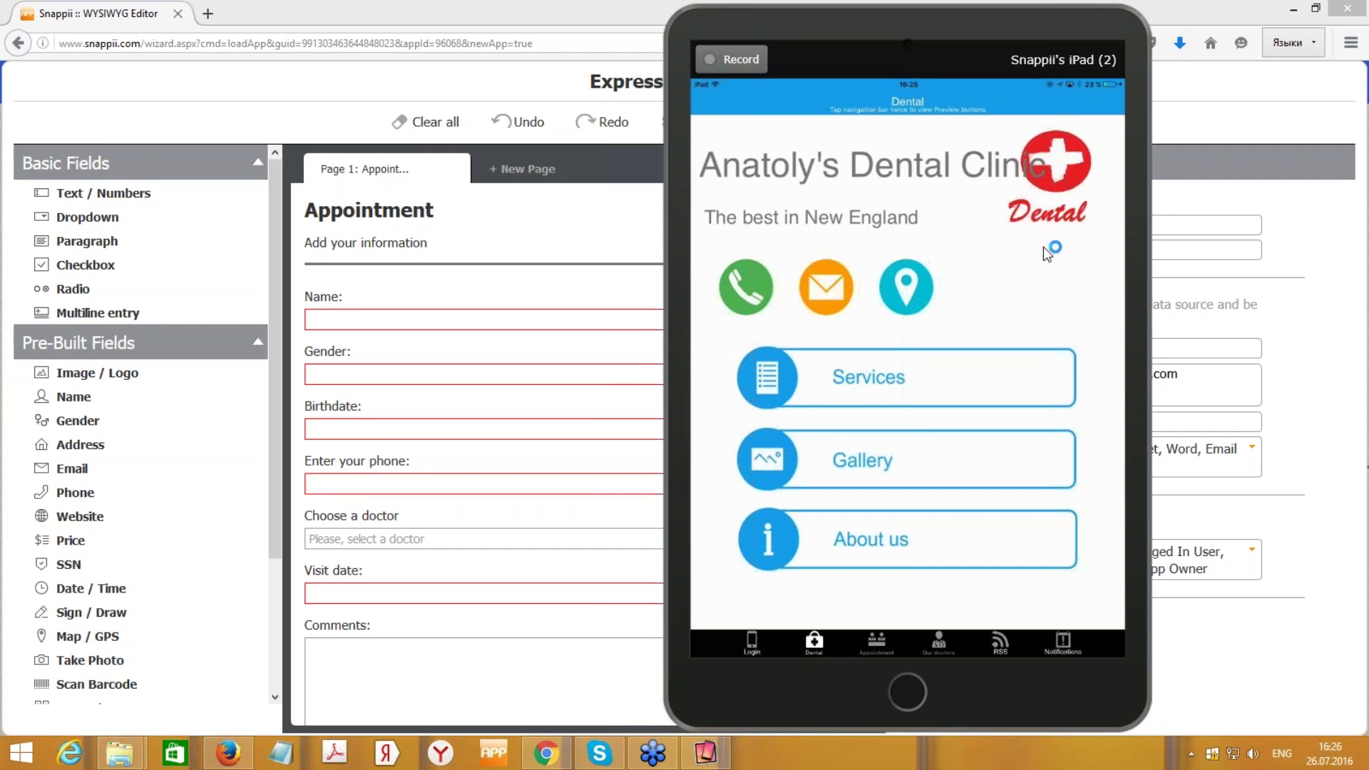
{"action": "left_click_drag", "start_coordinate": [1070, 27], "coordinate": [556, 28]}
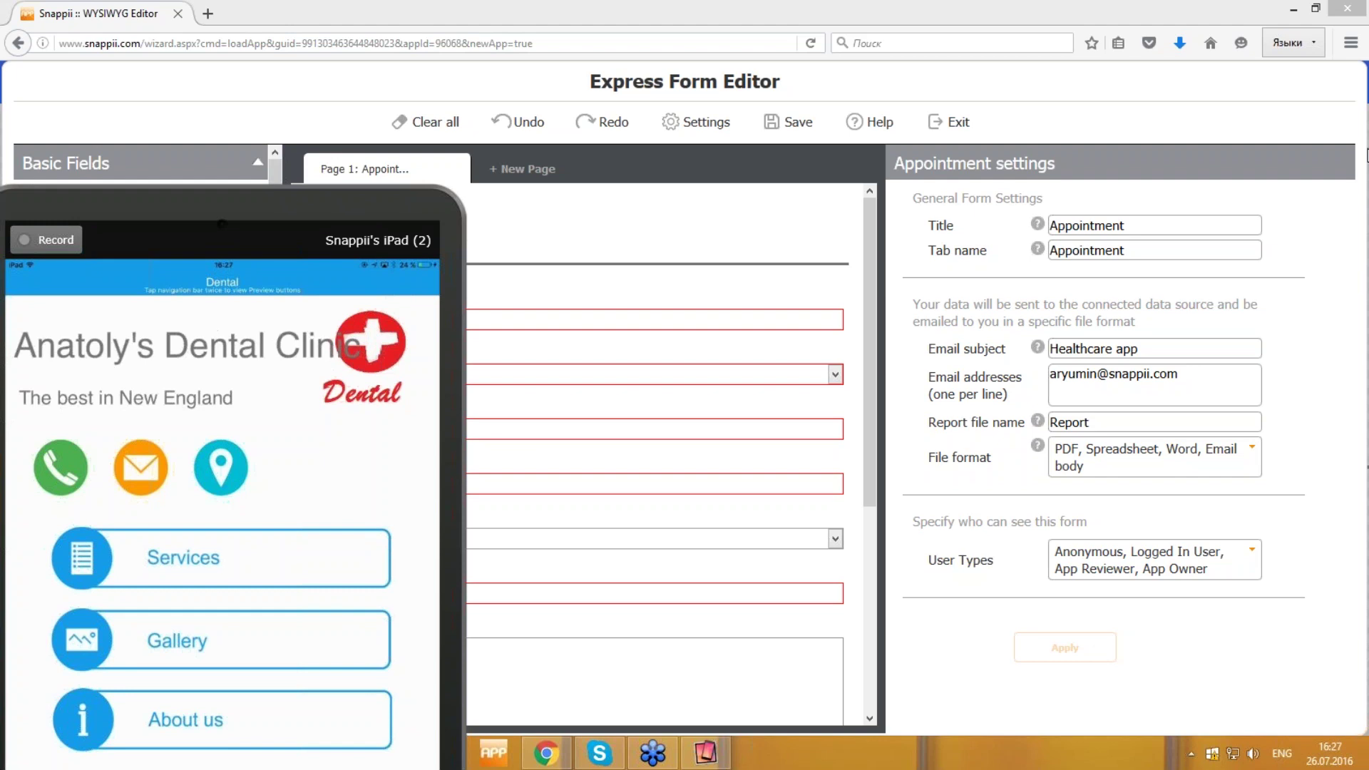
- Save the Appointment form, exit the editor confirming the save, and show the site menu
{"action": "left_click_drag", "start_coordinate": [488, 203], "coordinate": [142, 235]}
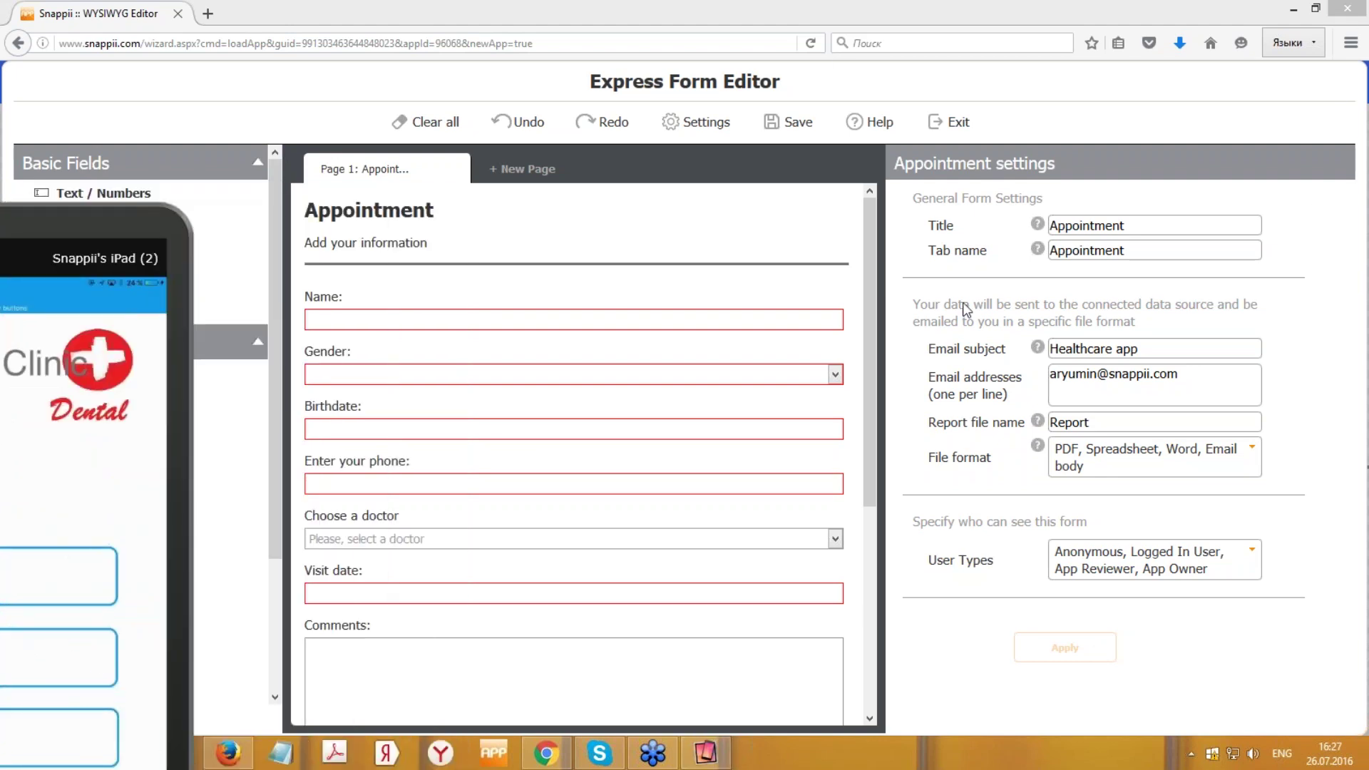
{"action": "left_click", "coordinate": [800, 124]}
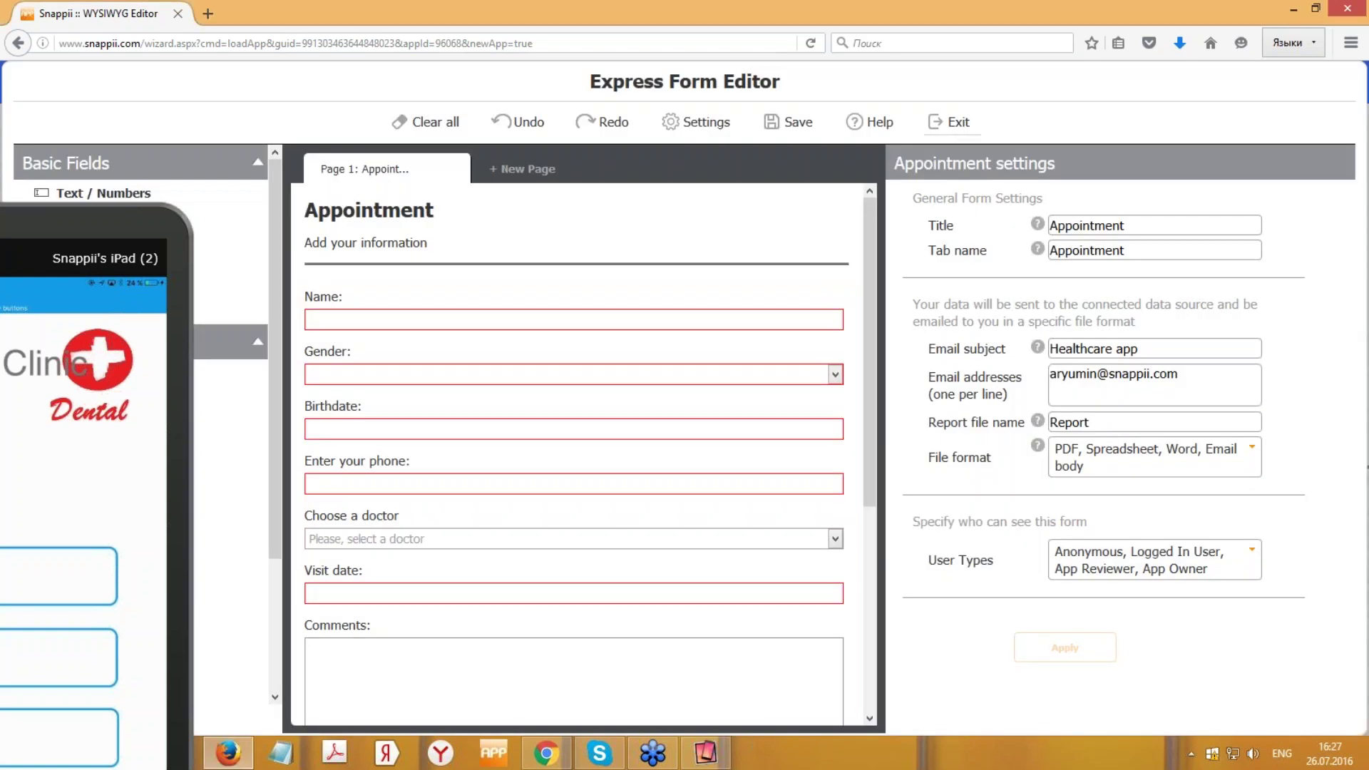
{"action": "left_click", "coordinate": [954, 136]}
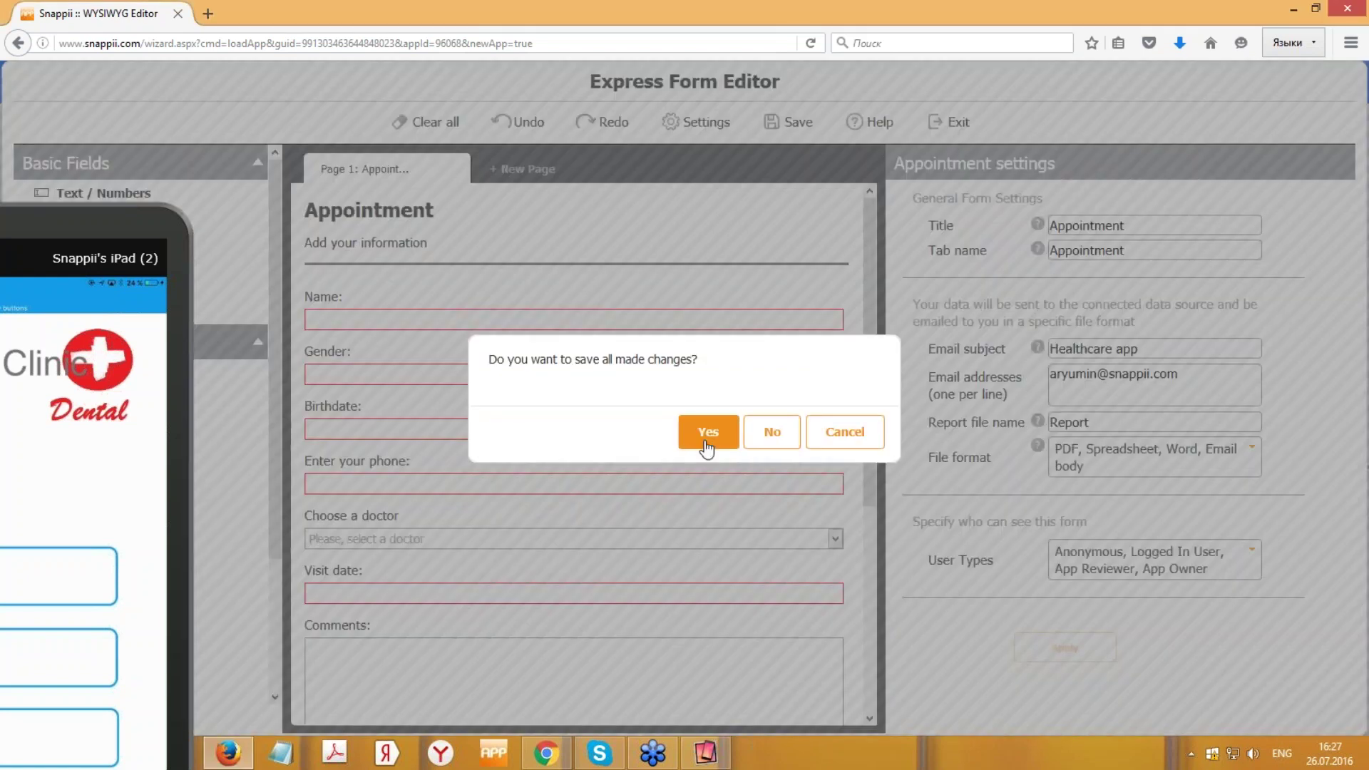
{"action": "left_click", "coordinate": [707, 447]}
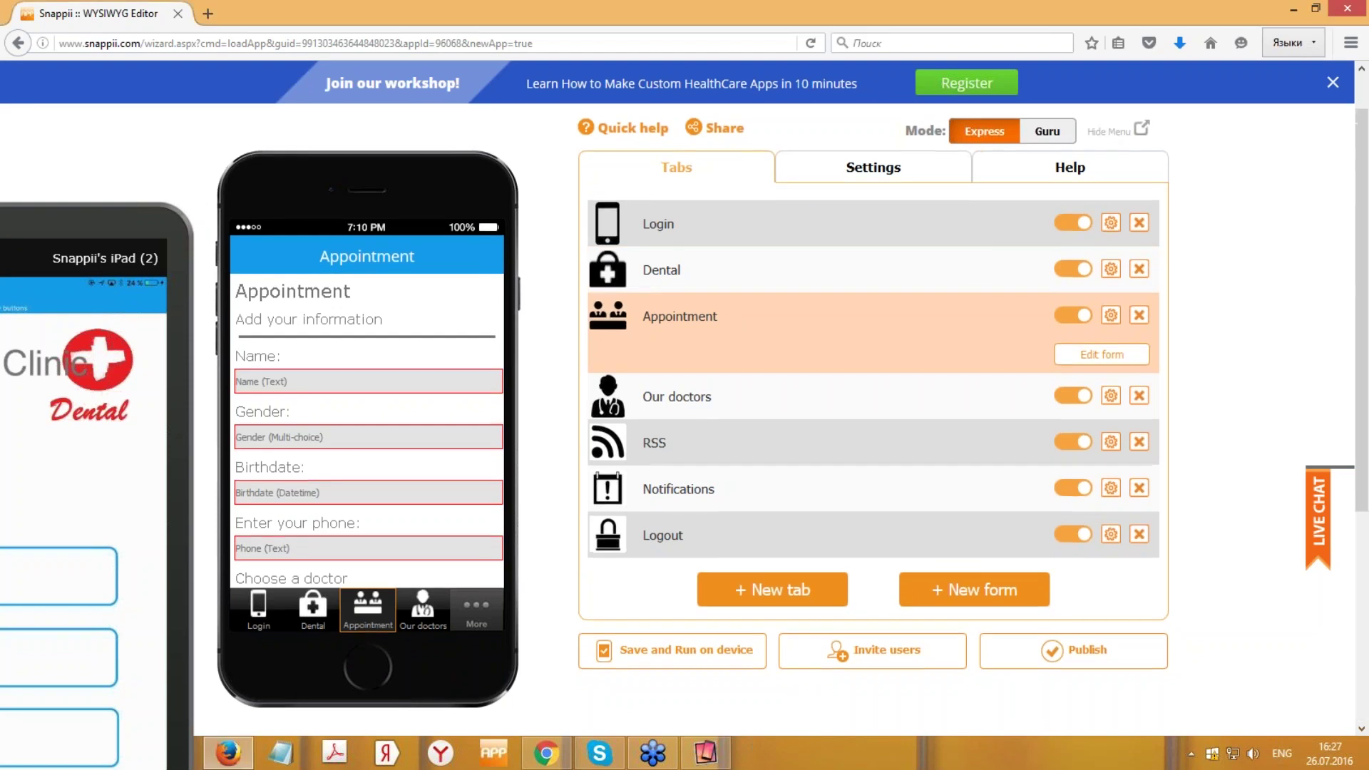
{"action": "left_click", "coordinate": [1106, 130]}
{"action": "scroll", "coordinate": [1366, 214], "scroll_direction": "down", "scroll_amount": 1}
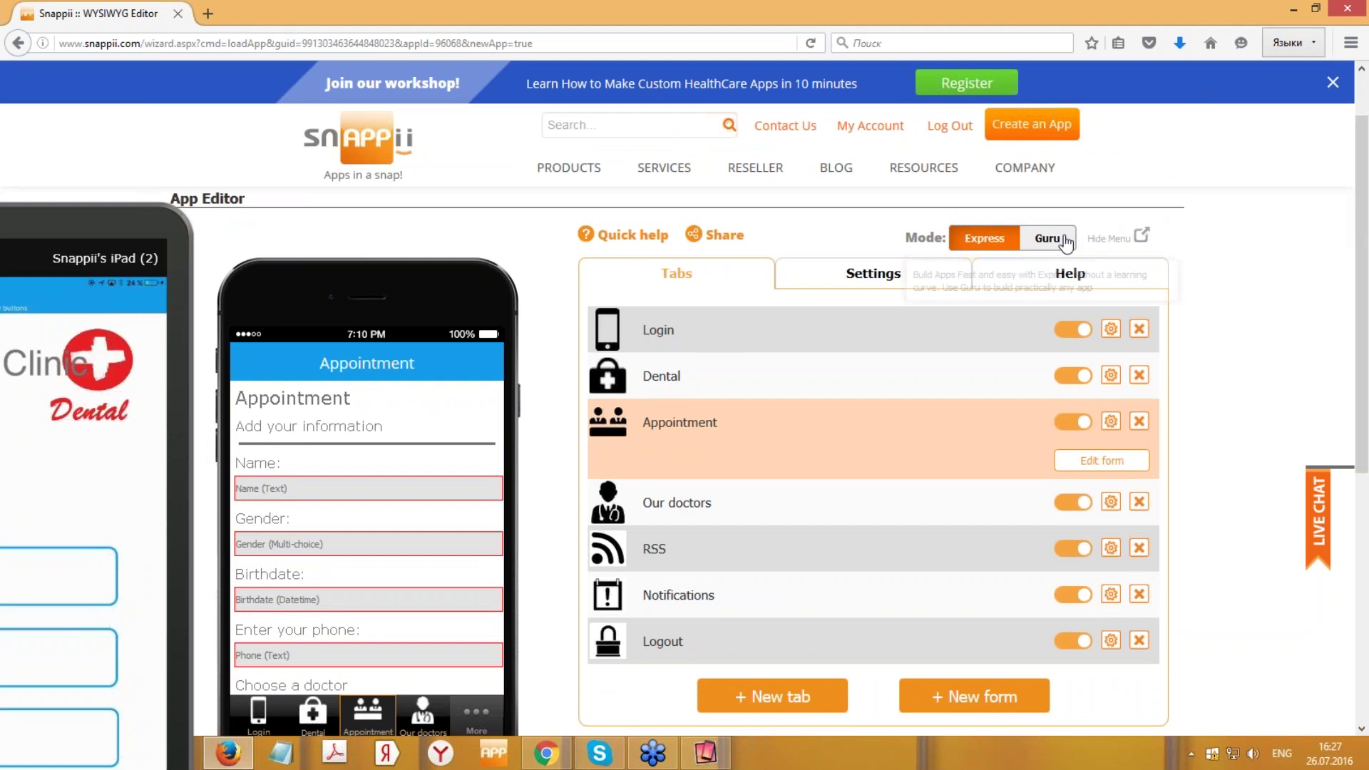
{"action": "left_click", "coordinate": [1047, 237]}
{"action": "scroll", "coordinate": [1366, 160], "scroll_direction": "up", "scroll_amount": 2}
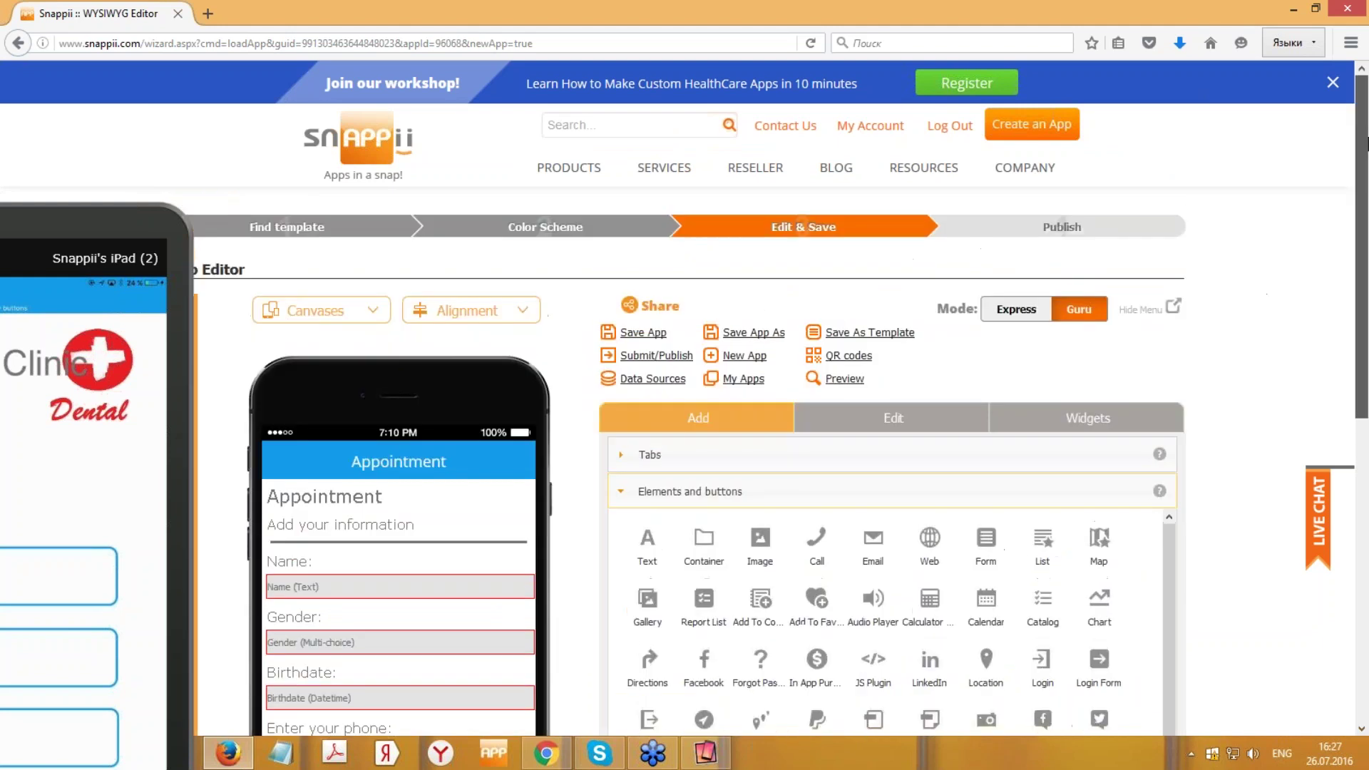
{"action": "scroll", "coordinate": [416, 281], "scroll_direction": "down", "scroll_amount": 3}
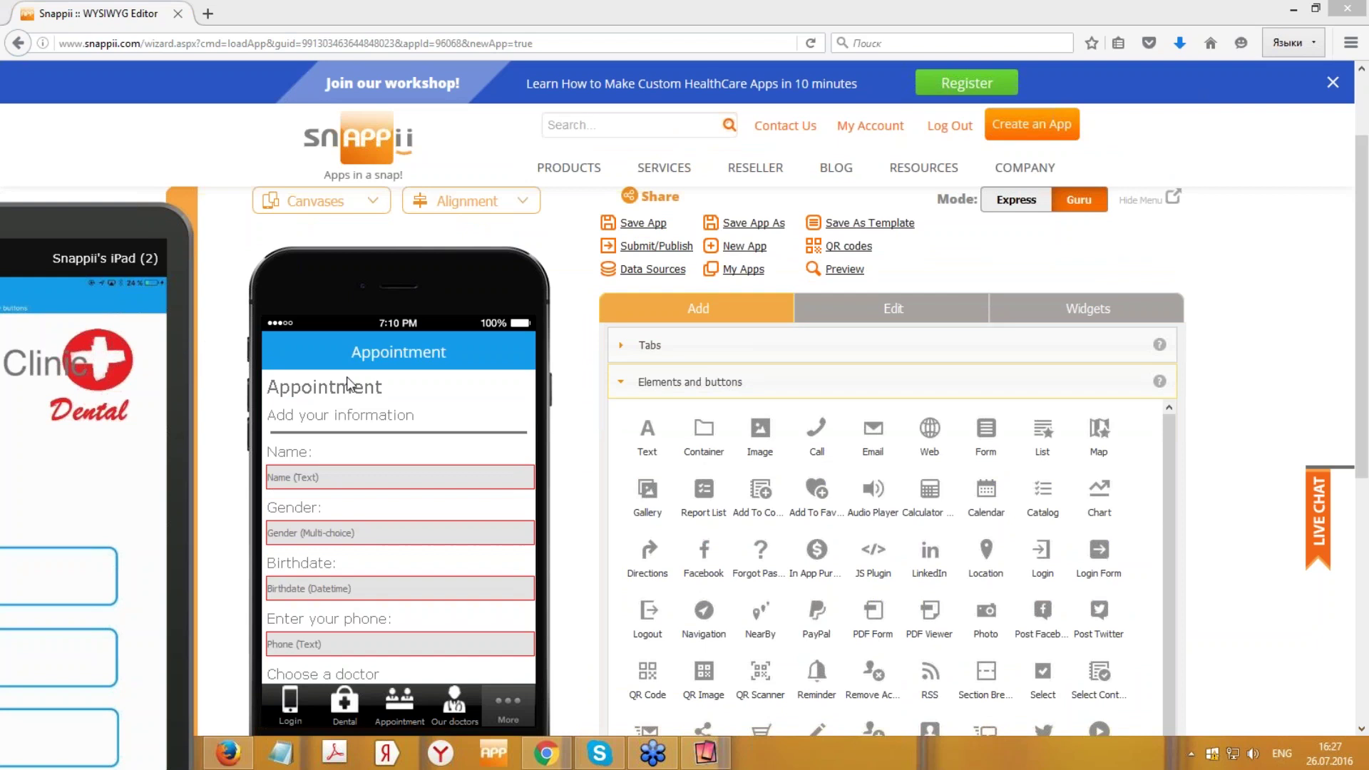
{"action": "scroll", "coordinate": [713, 518], "scroll_direction": "up", "scroll_amount": 1}
{"action": "scroll", "coordinate": [474, 520], "scroll_direction": "down", "scroll_amount": 3}
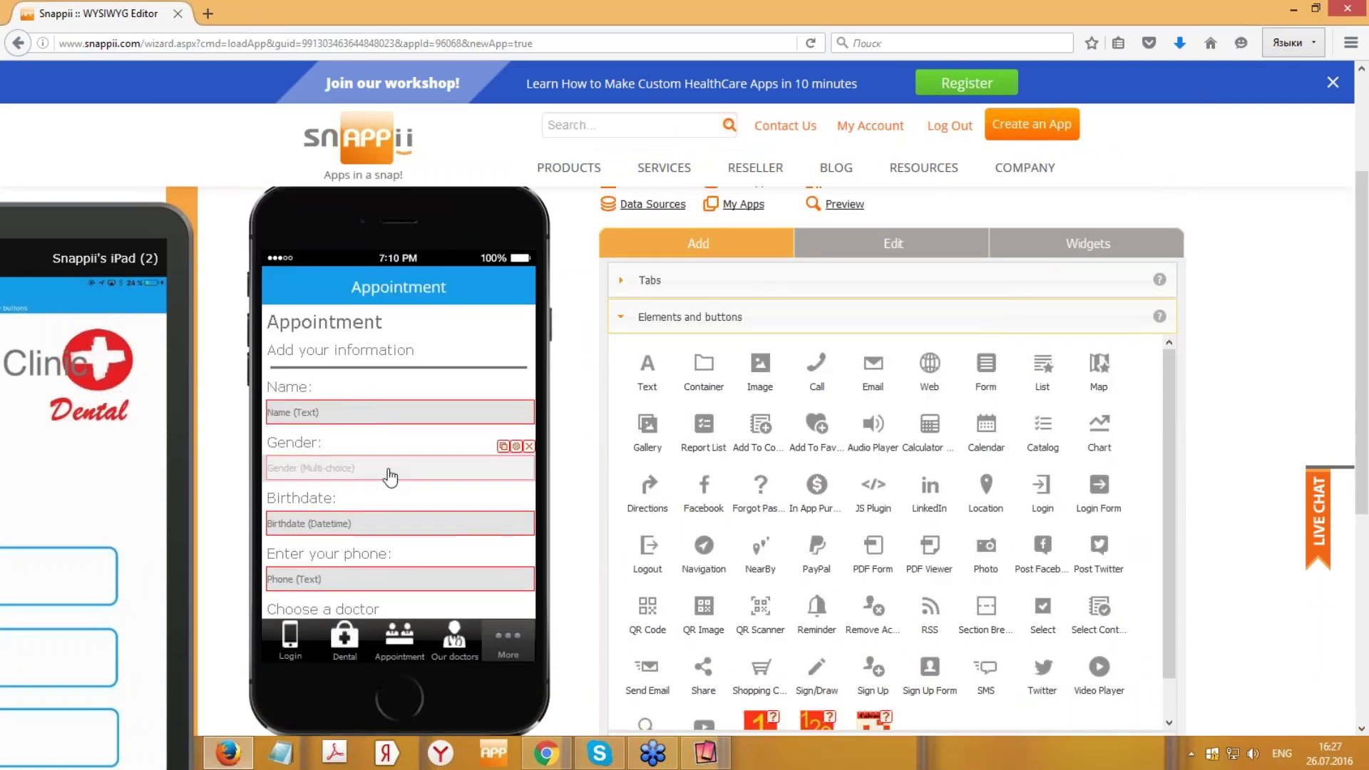
{"action": "mouse_move", "coordinate": [388, 464]}
{"action": "left_mouse_down"}
{"action": "mouse_move", "coordinate": [391, 446]}
{"action": "mouse_move", "coordinate": [392, 468]}
{"action": "left_mouse_up"}
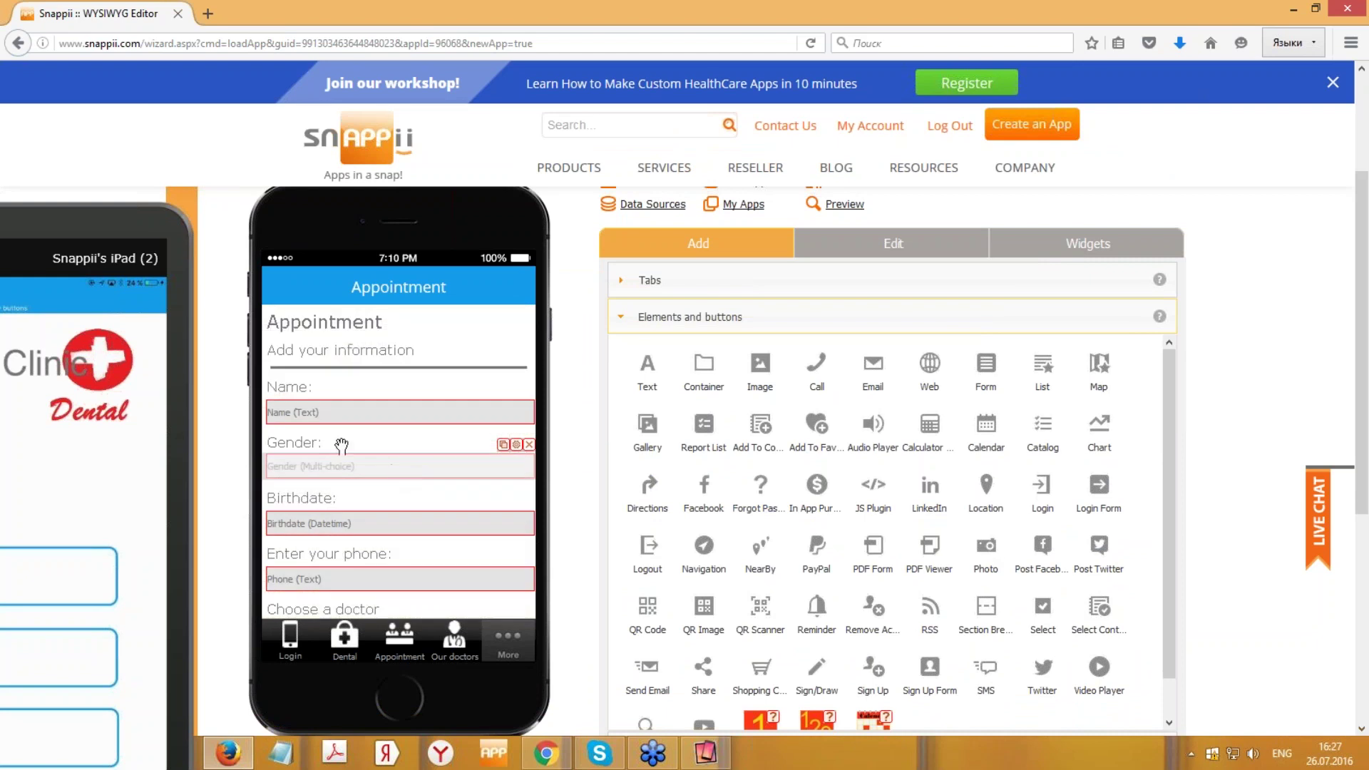
{"action": "mouse_move", "coordinate": [314, 437]}
{"action": "left_mouse_down"}
{"action": "mouse_move", "coordinate": [326, 443]}
{"action": "mouse_move", "coordinate": [315, 445]}
{"action": "left_mouse_up"}
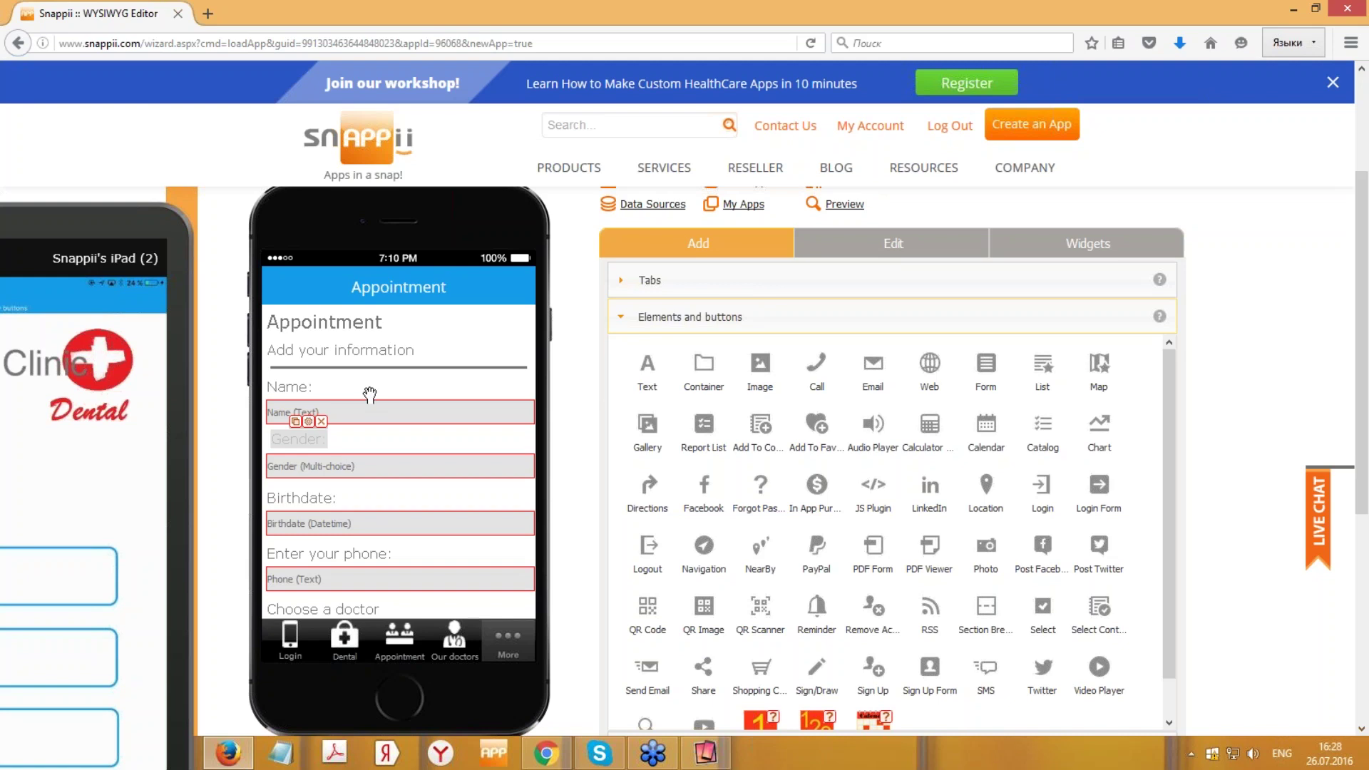
{"action": "left_click_drag", "start_coordinate": [340, 448], "coordinate": [399, 439]}
{"action": "left_click_drag", "start_coordinate": [288, 388], "coordinate": [413, 328]}
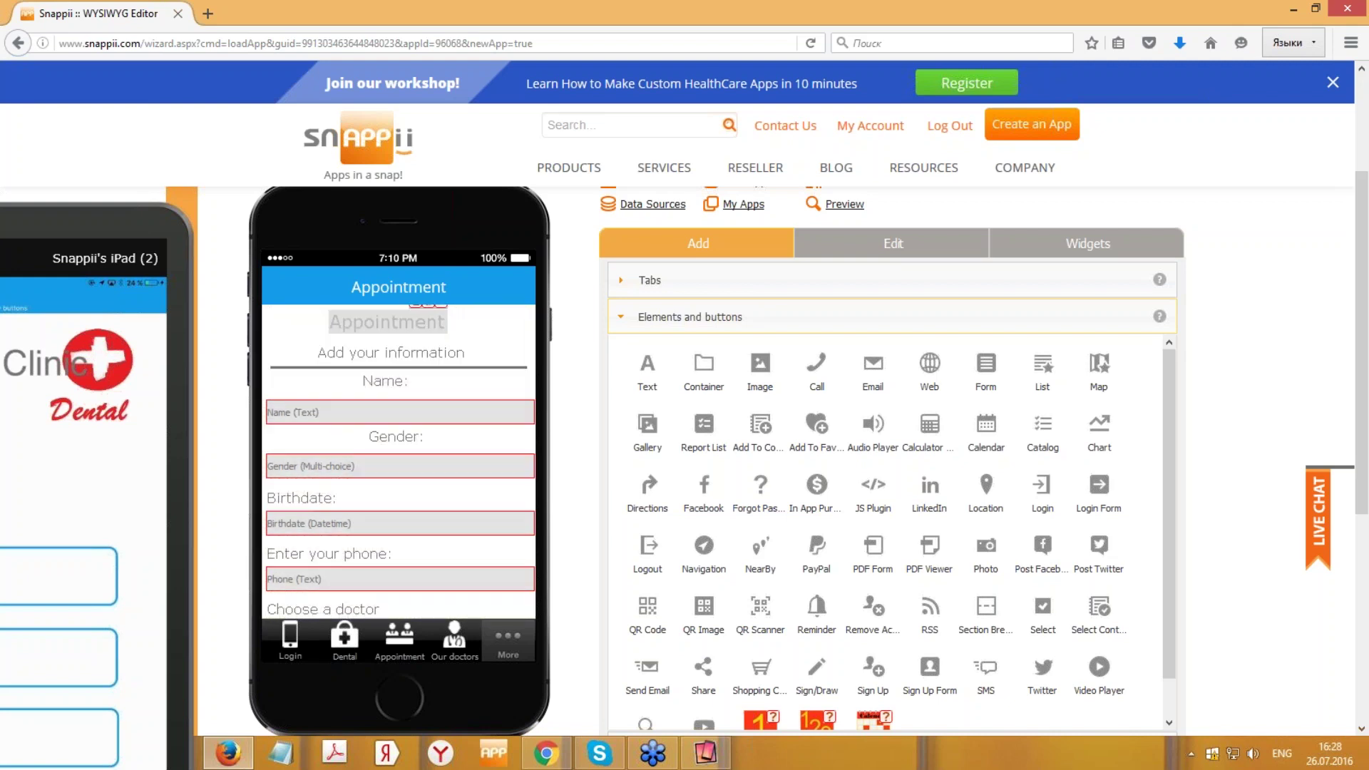
{"action": "scroll", "coordinate": [1203, 354], "scroll_direction": "up", "scroll_amount": 3}
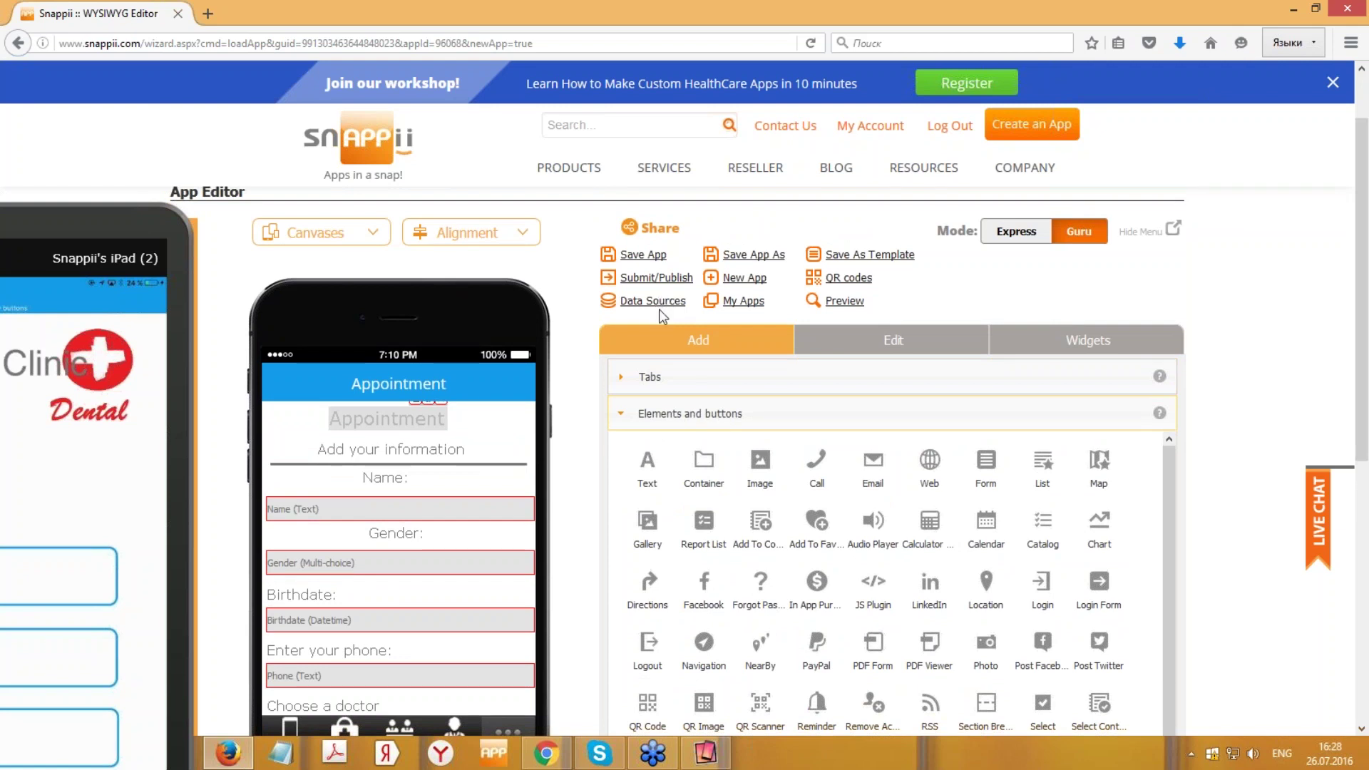
- Create a new data source named TEST
{"action": "left_click", "coordinate": [659, 307]}
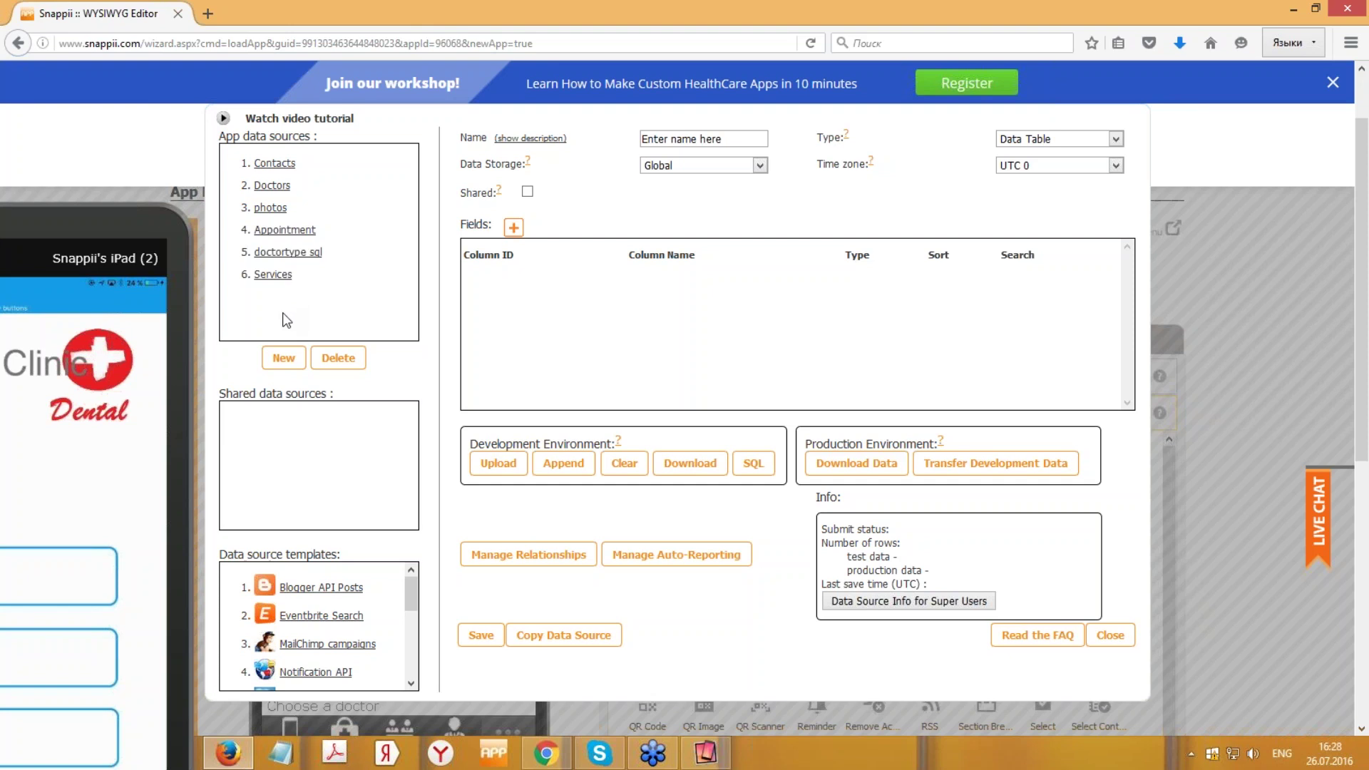
{"action": "left_click", "coordinate": [284, 357]}
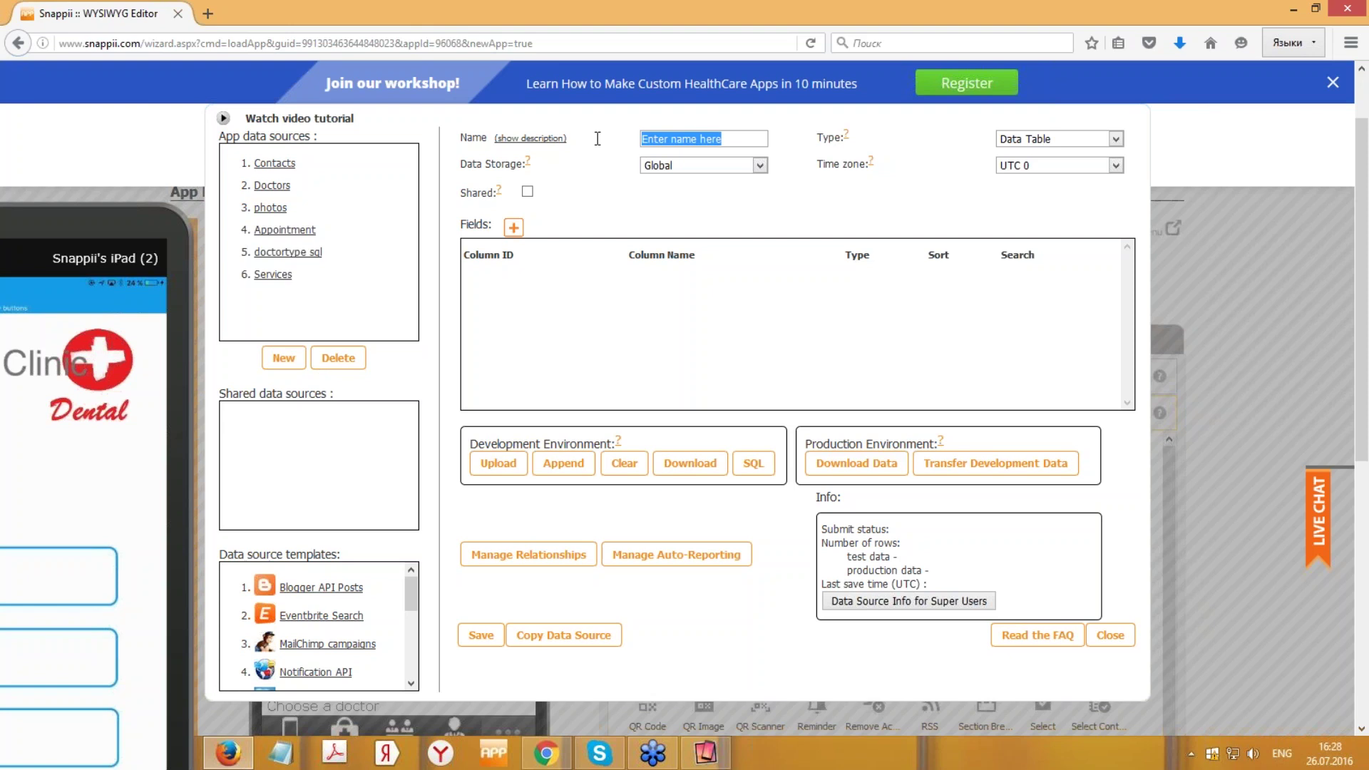
{"action": "type", "text": "TEST"}
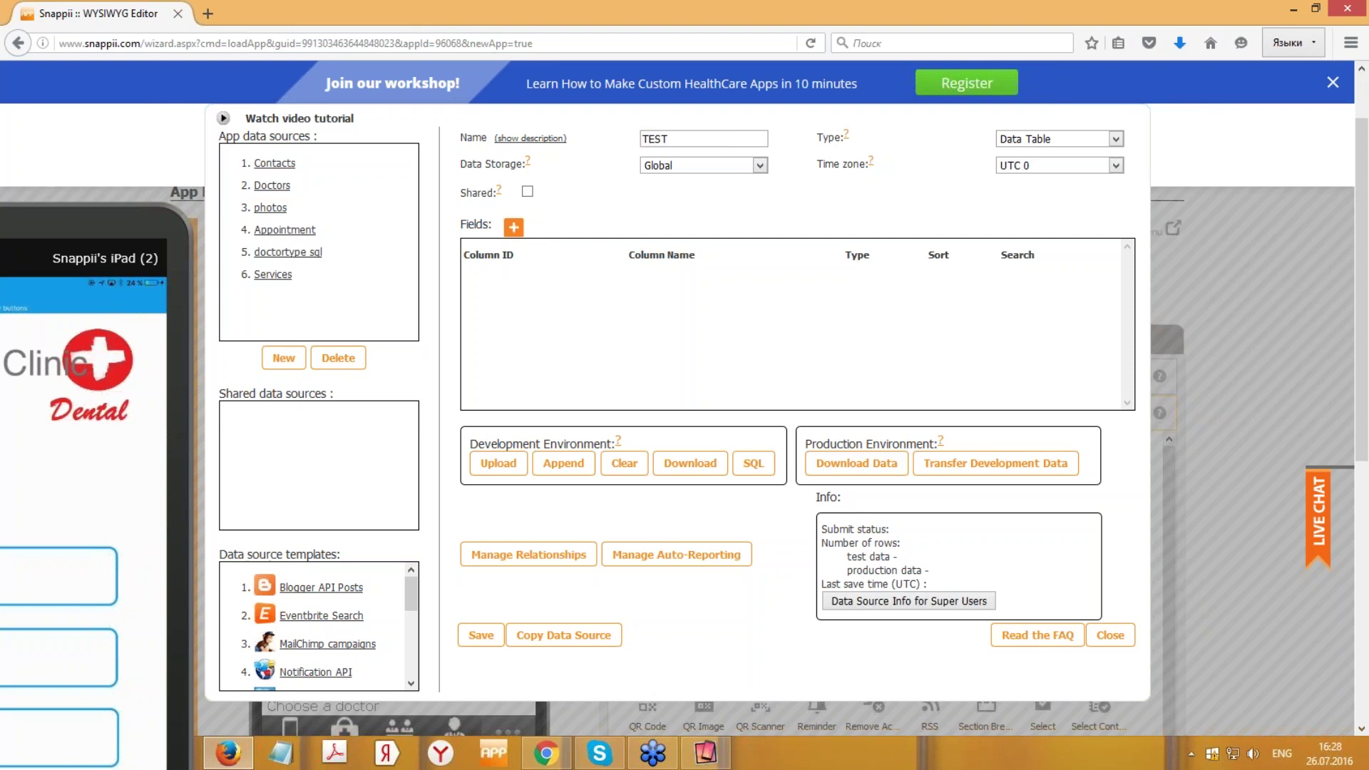
- Add two fields to TEST and fill in their column IDs and names
{"action": "double_click", "coordinate": [513, 227]}
{"action": "left_click", "coordinate": [709, 281]}
{"action": "type", "text": "w"}
{"action": "key", "text": "BackSpace"}
{"action": "type", "text": "2"}
{"action": "left_click", "coordinate": [618, 304]}
{"action": "type", "text": "3"}
{"action": "left_click", "coordinate": [739, 301]}
{"action": "type", "text": "4"}
- Set both TEST fields to the datetime type
{"action": "left_click", "coordinate": [903, 281]}
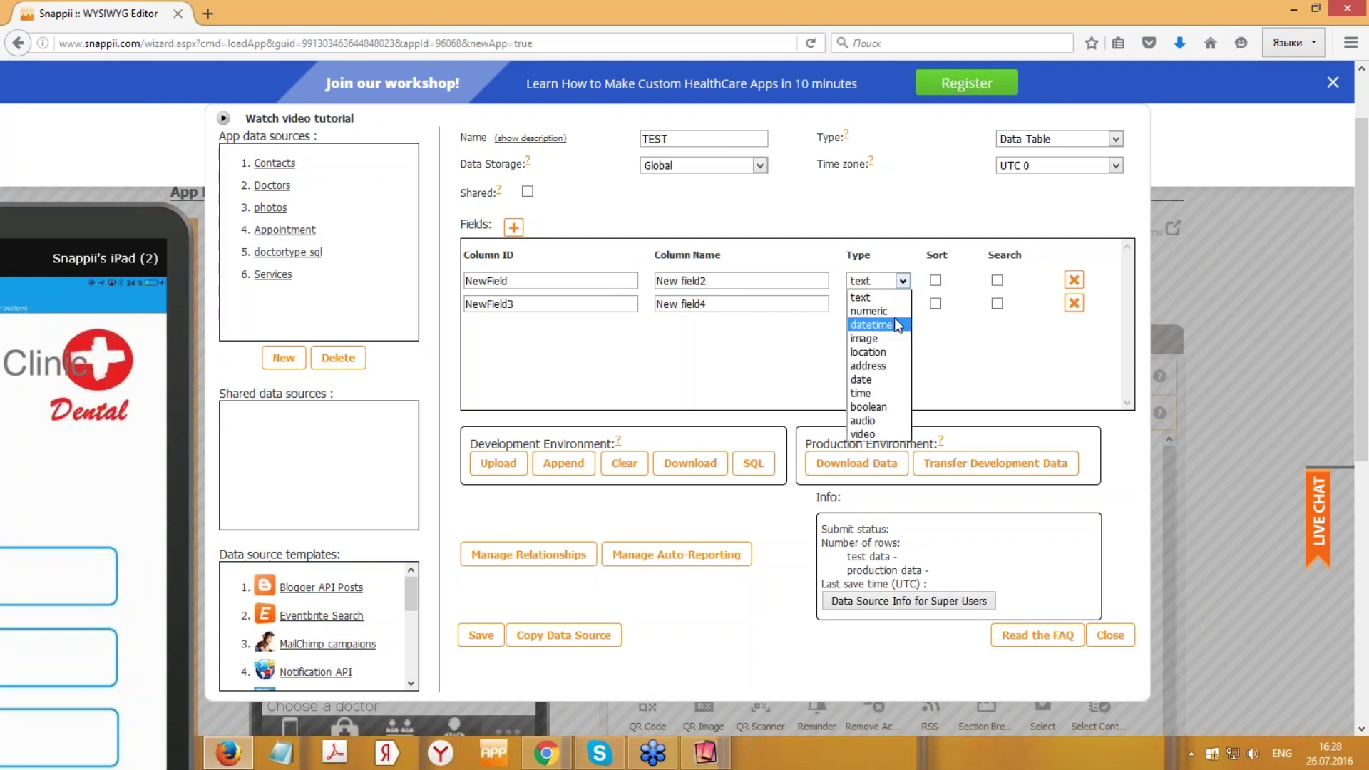
{"action": "left_click", "coordinate": [872, 324]}
{"action": "left_click", "coordinate": [903, 304]}
{"action": "left_click", "coordinate": [872, 348]}
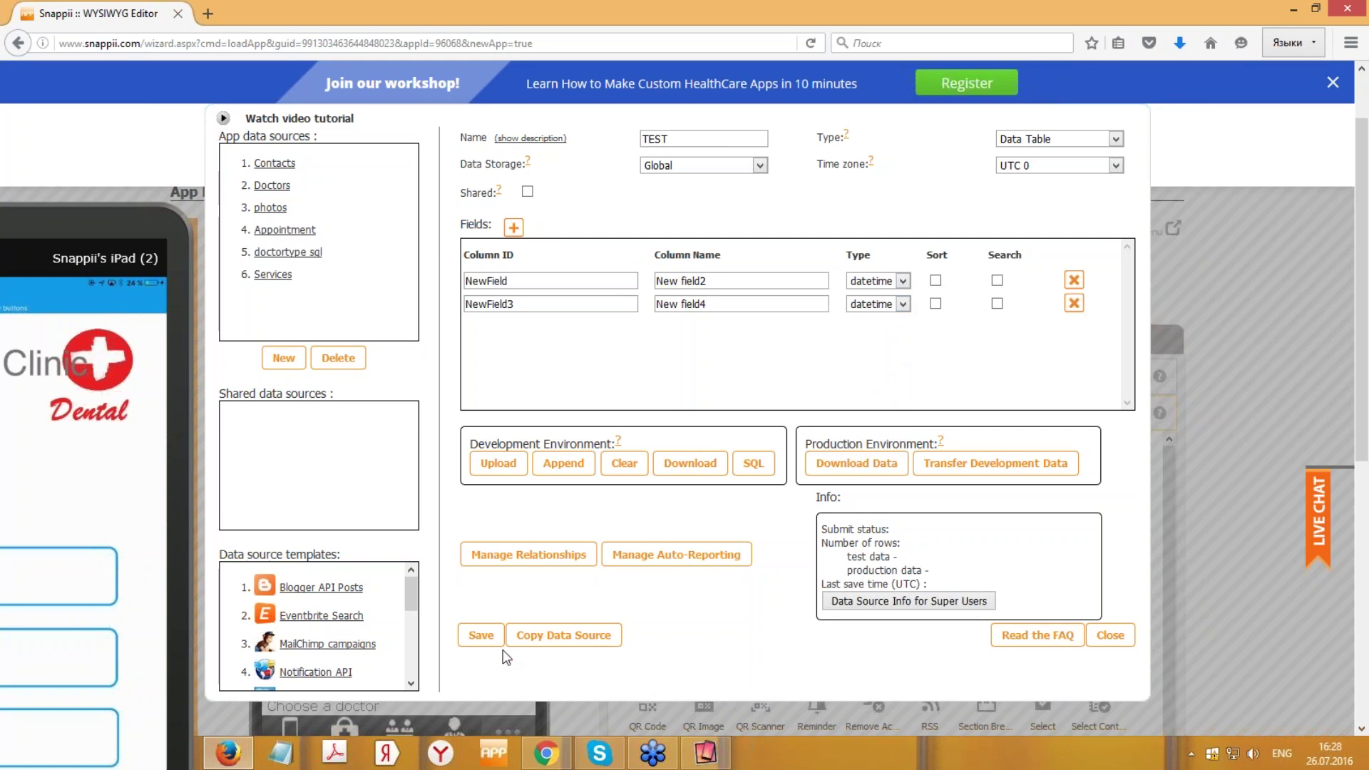
- Save the TEST data source, confirm both prompts, and close the Data Sources window
{"action": "left_click", "coordinate": [485, 637]}
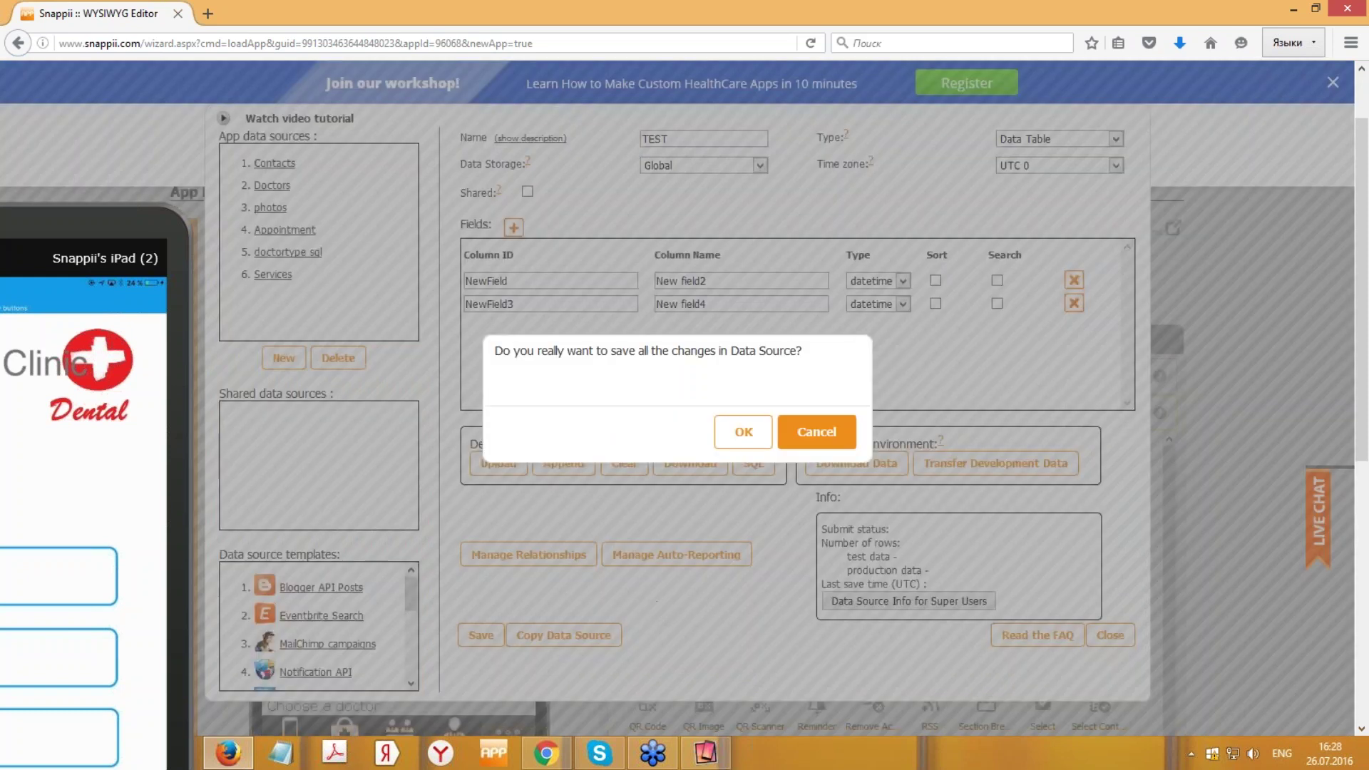
{"action": "left_click", "coordinate": [742, 431]}
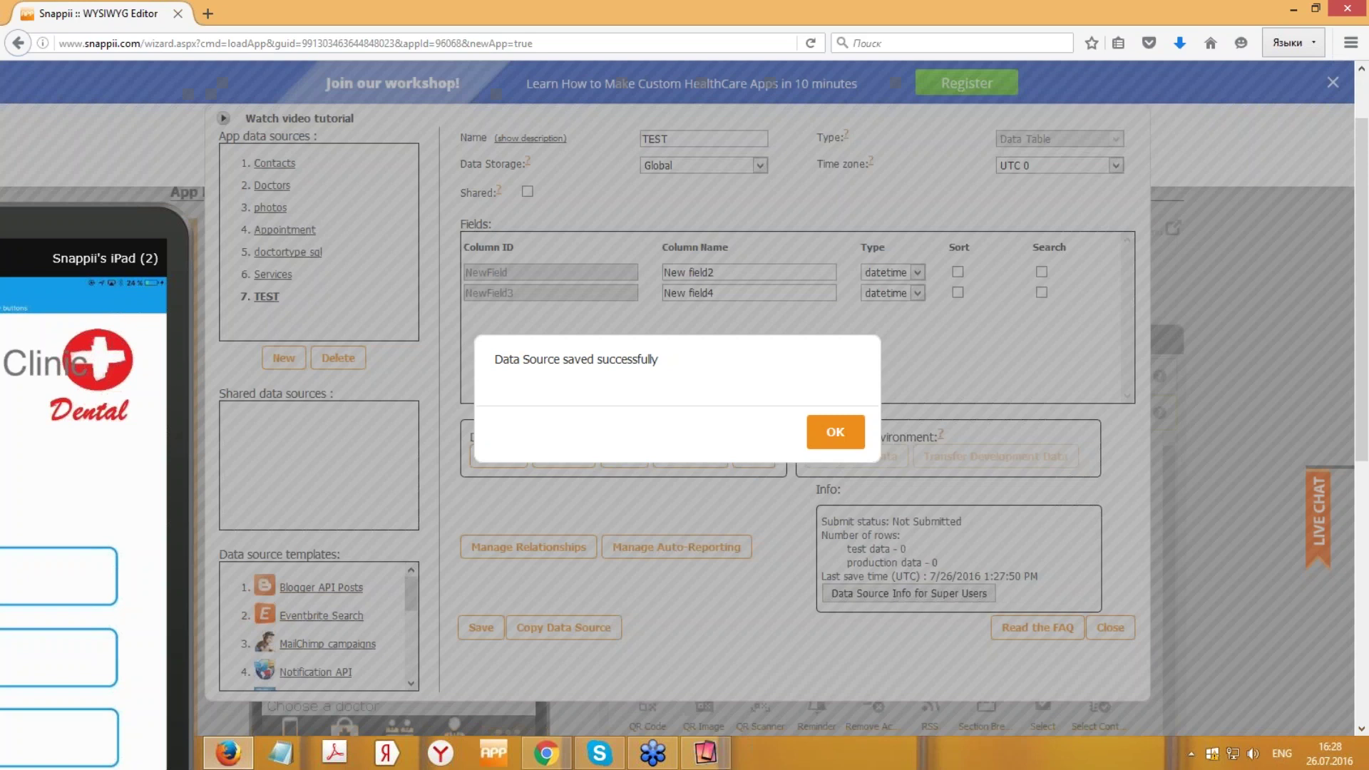
{"action": "left_click", "coordinate": [840, 432]}
{"action": "left_click", "coordinate": [1106, 627]}
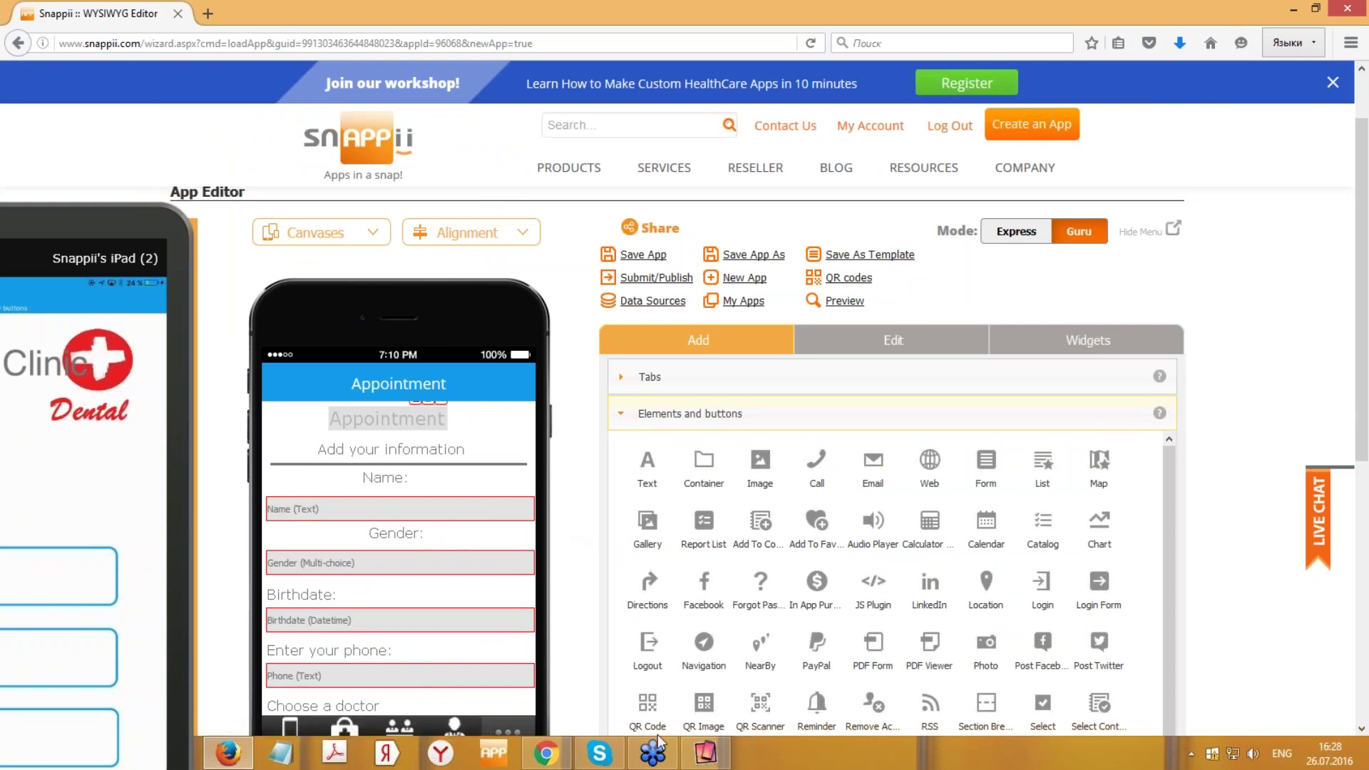
- Choose New App from the App Editor menu
{"action": "left_click", "coordinate": [662, 759]}
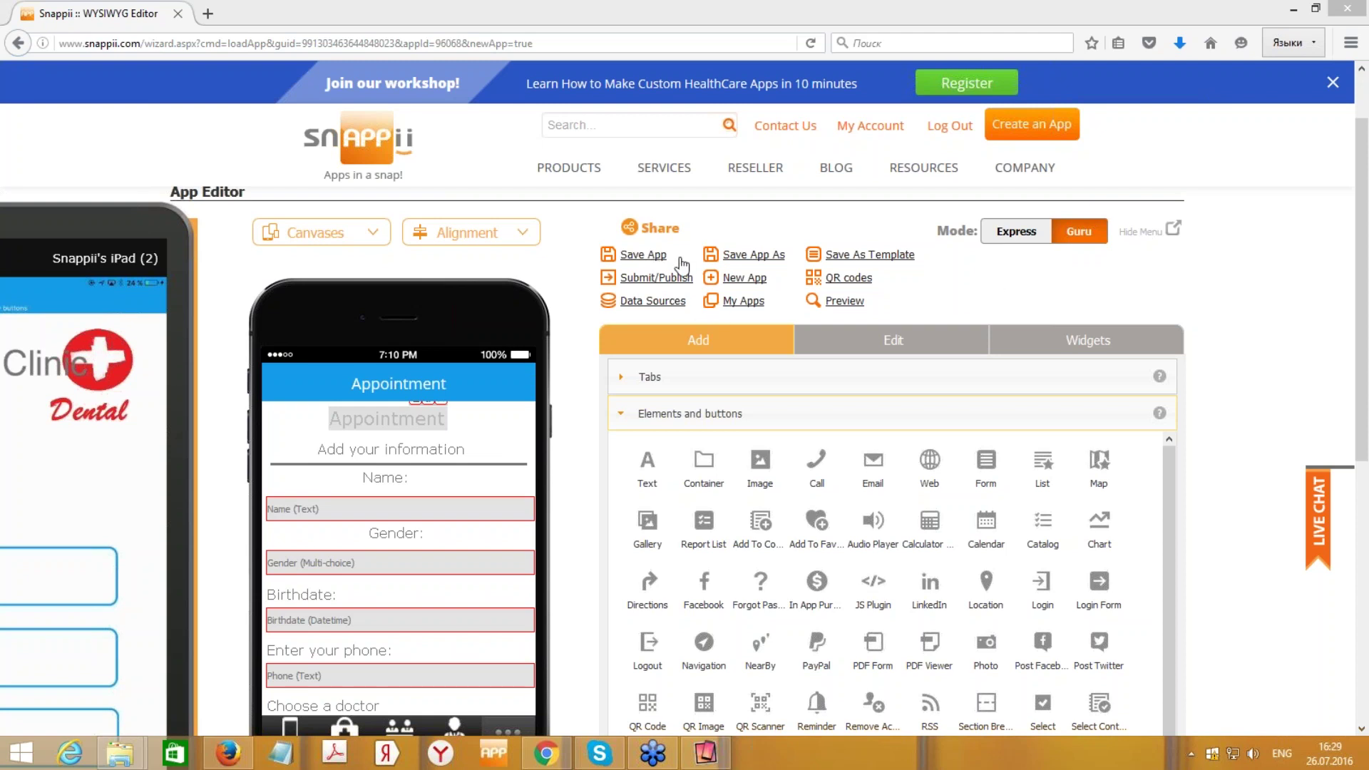
- Start a new app in Express mode without saving the current one
{"action": "left_click", "coordinate": [747, 279]}
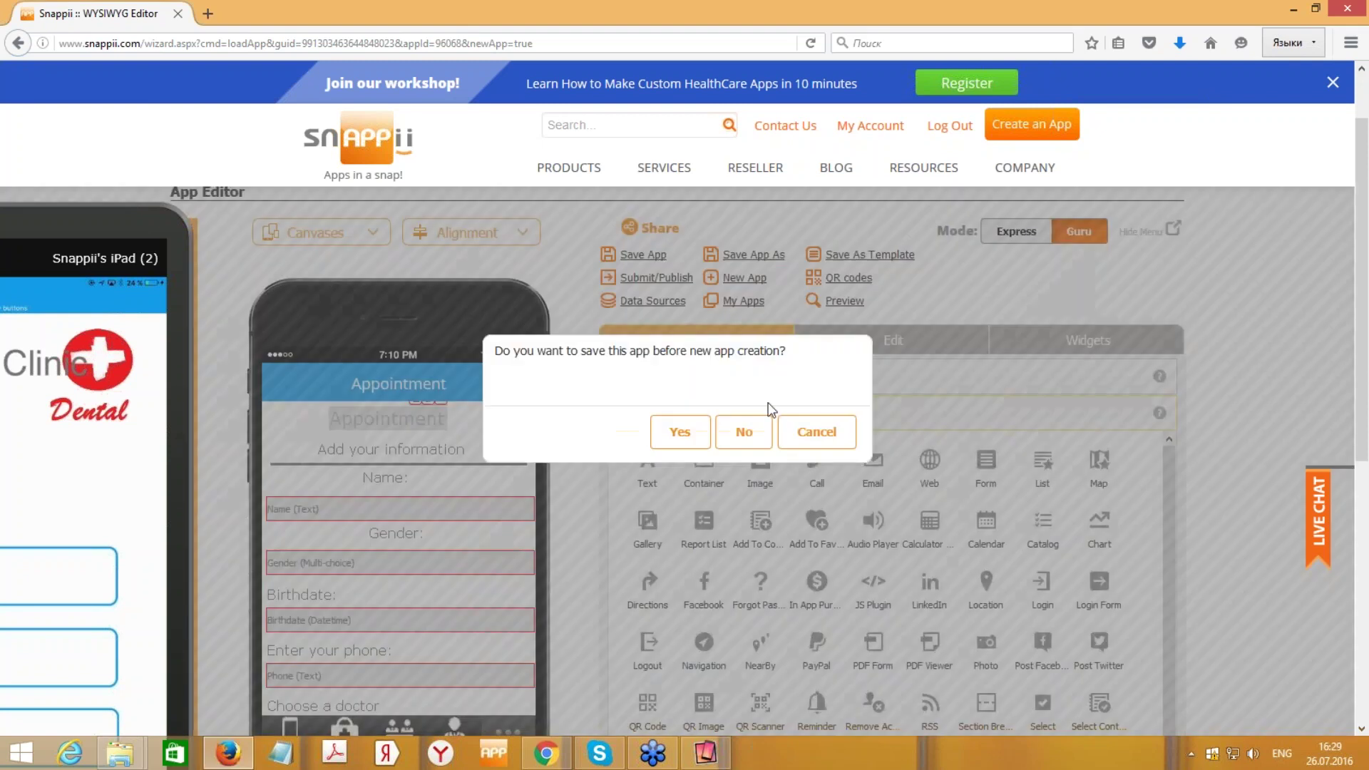
{"action": "left_click", "coordinate": [755, 437]}
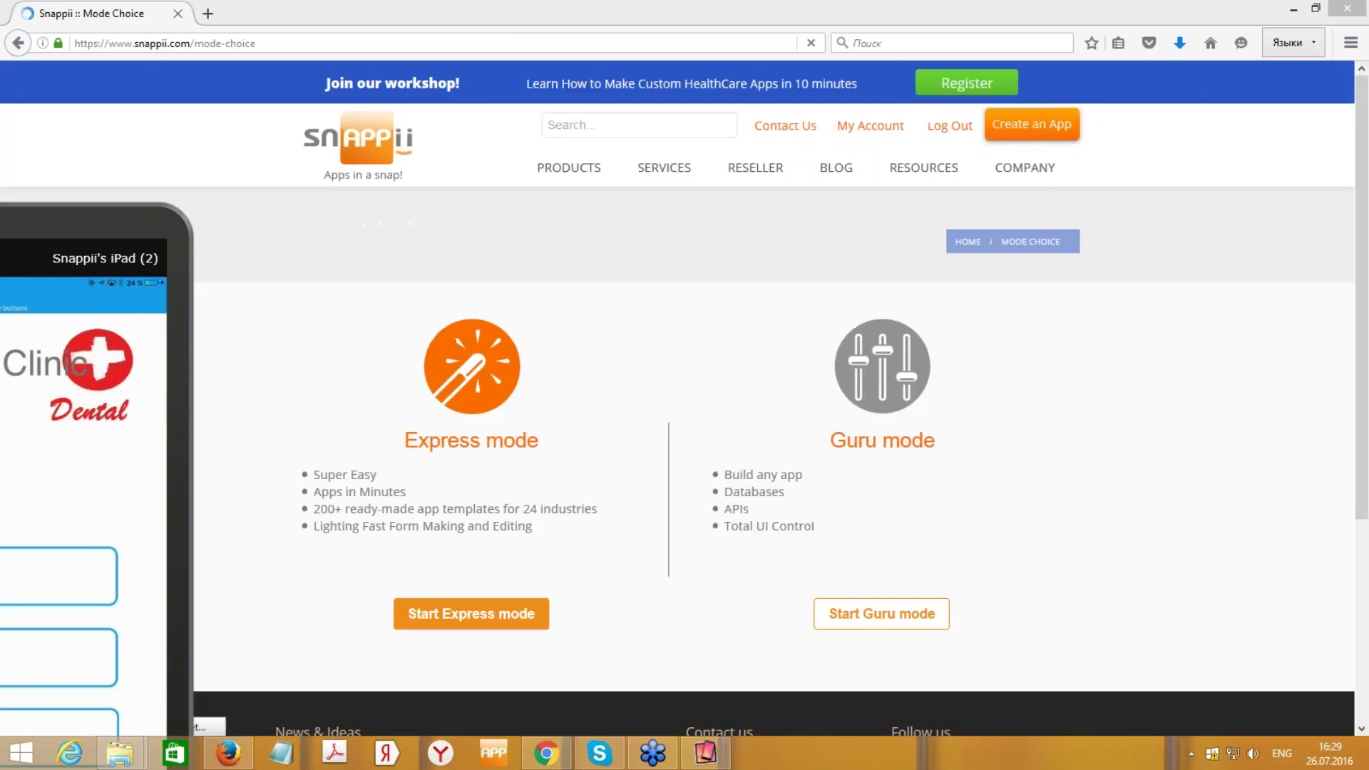
{"action": "left_click", "coordinate": [518, 484]}
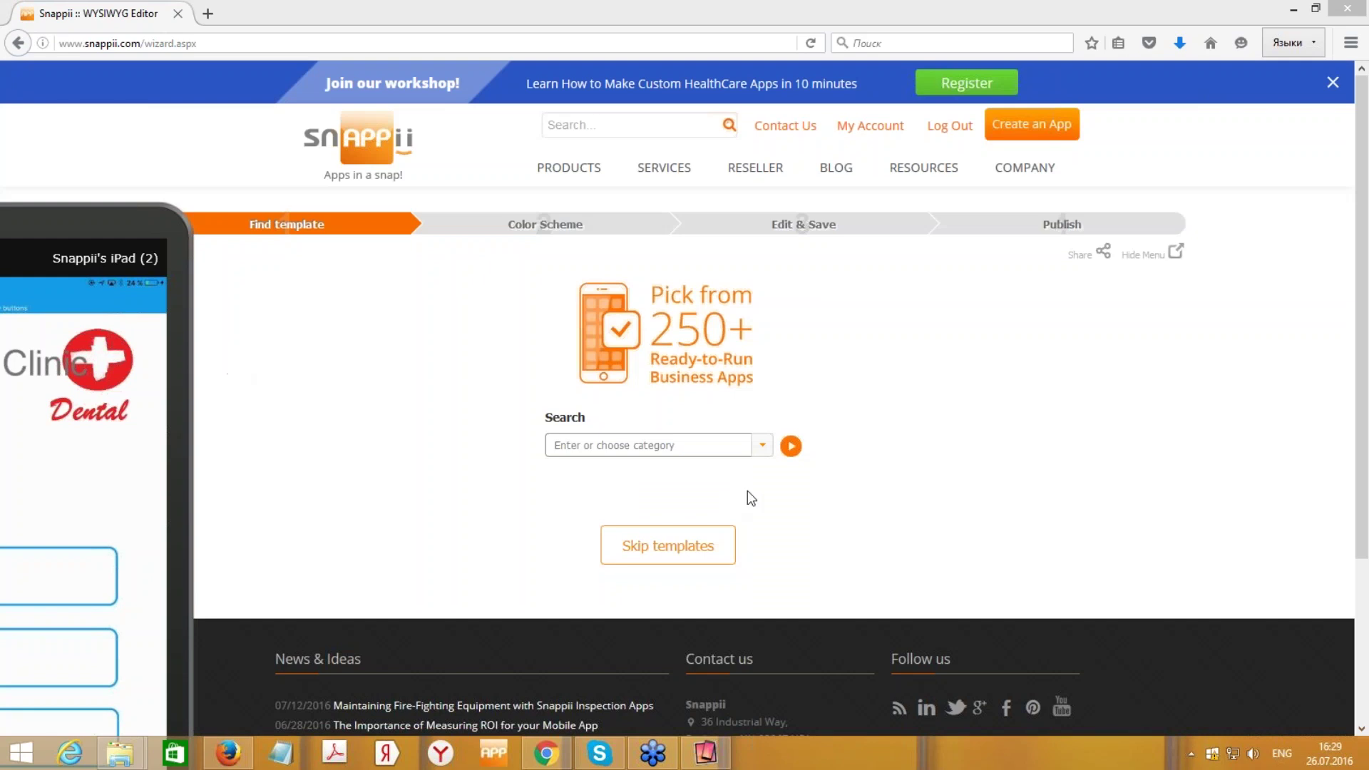
- Search templates for 'hip' and preview the HIPAA Authorization and Compliance template
{"action": "type", "text": "hi"}
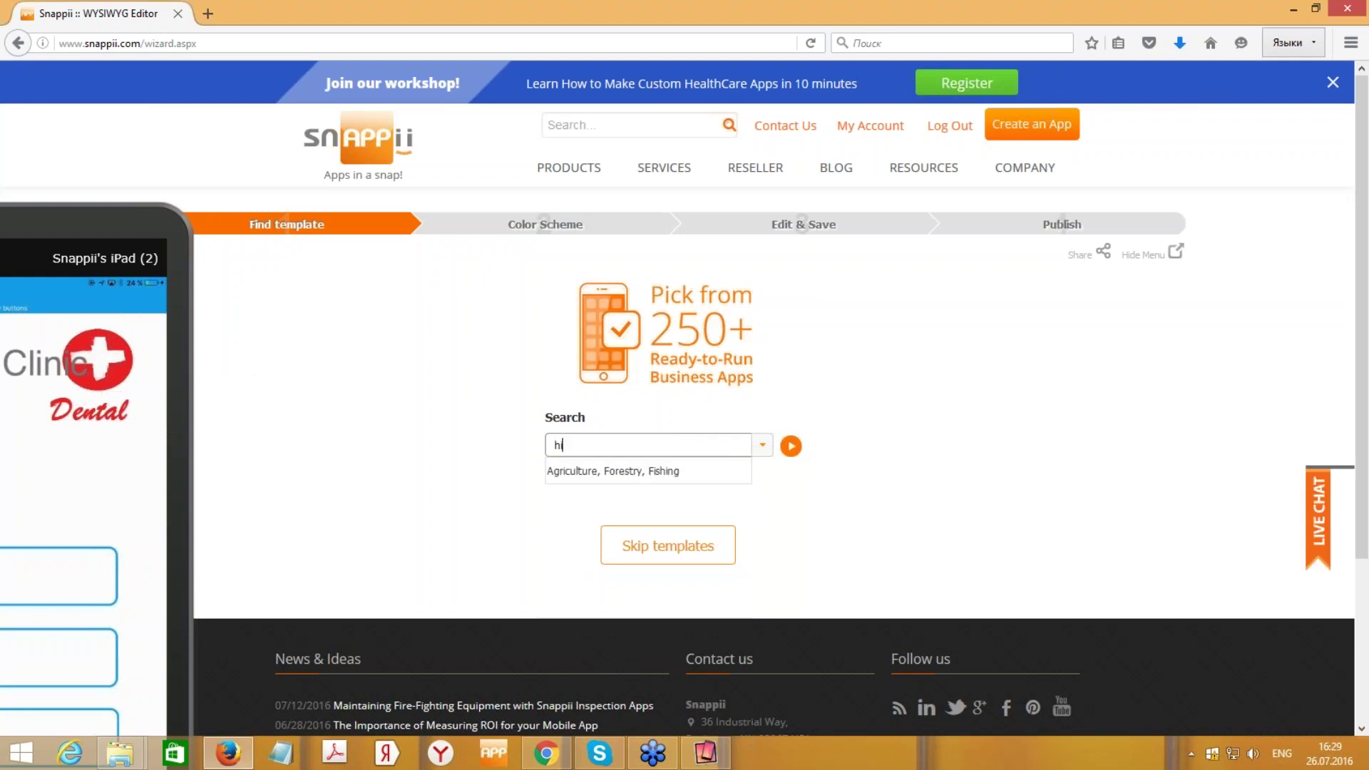
{"action": "type", "text": "p"}
{"action": "scroll", "coordinate": [474, 236], "scroll_direction": "down", "scroll_amount": 2}
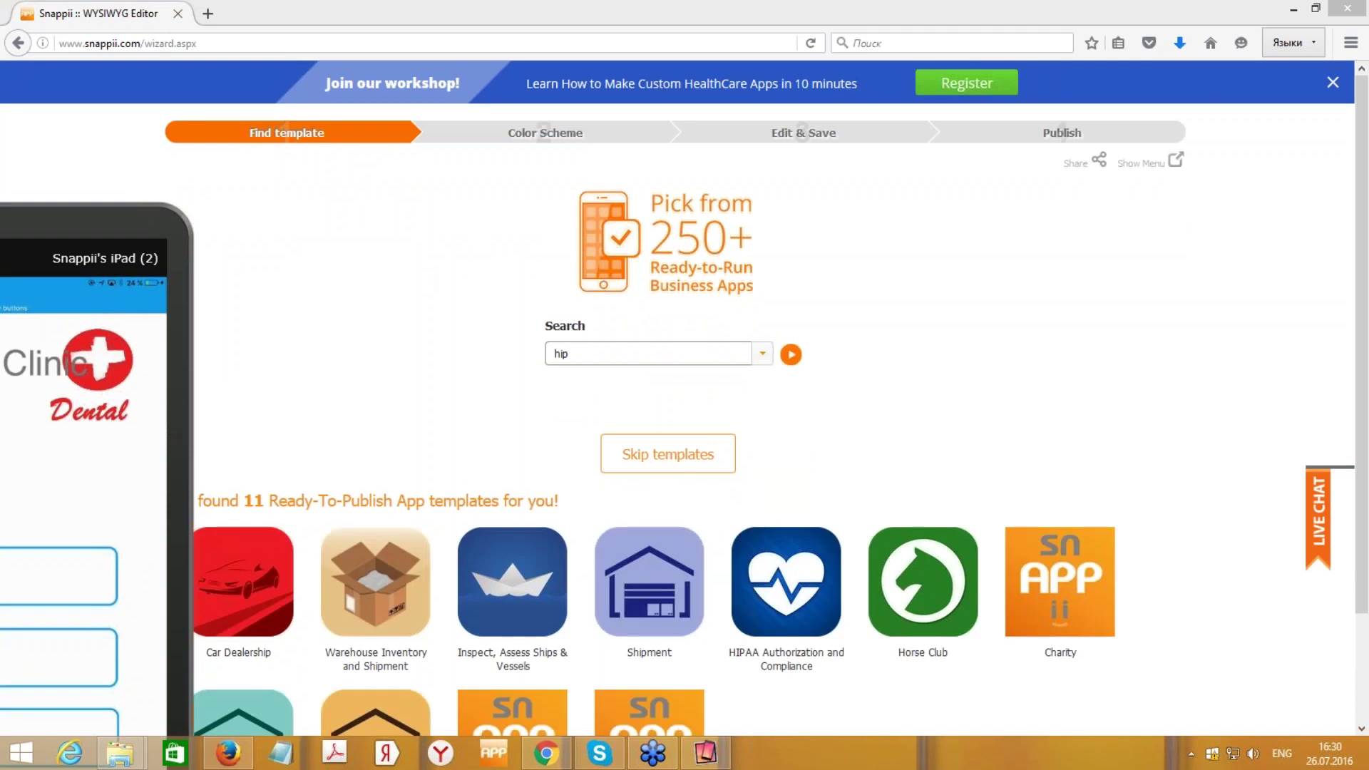
{"action": "mouse_move", "coordinate": [1365, 251]}
{"action": "left_mouse_down"}
{"action": "mouse_move", "coordinate": [1363, 372]}
{"action": "mouse_move", "coordinate": [1365, 262]}
{"action": "left_mouse_up"}
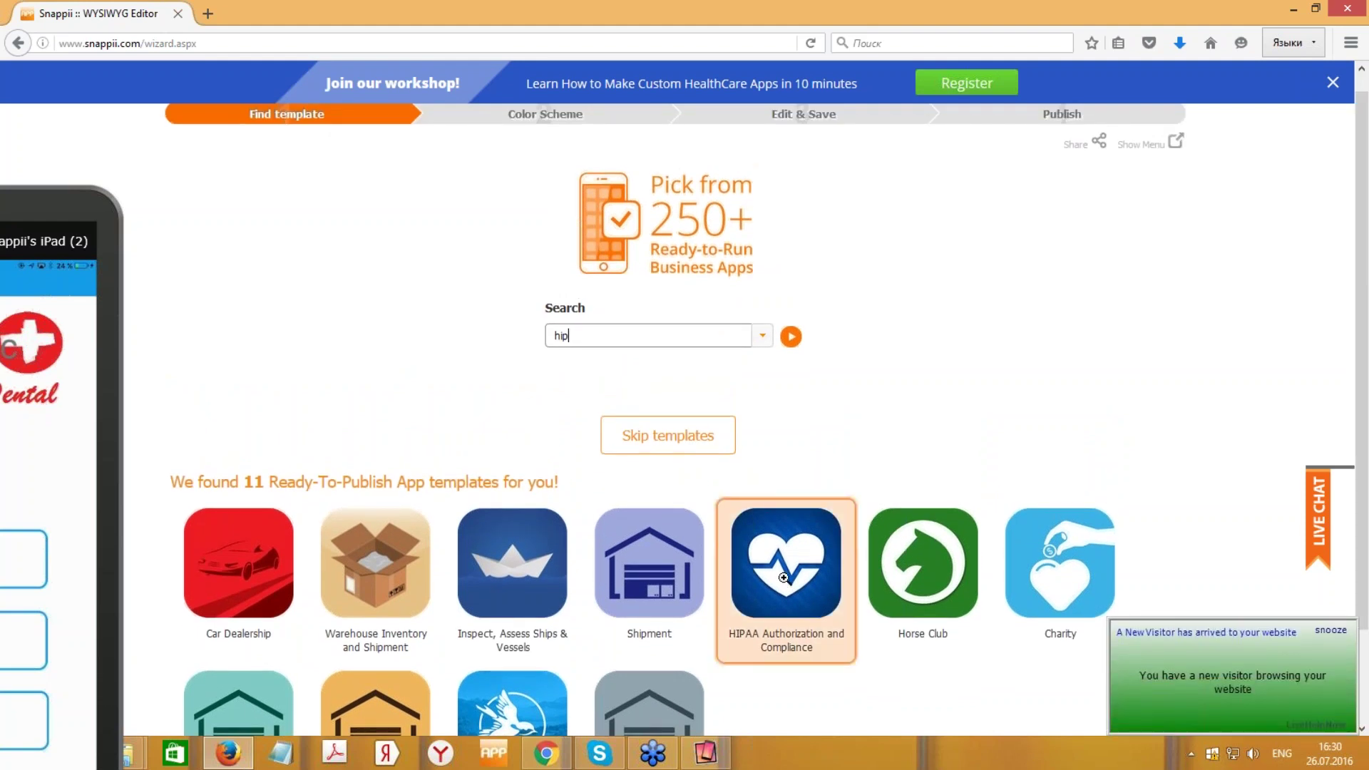
{"action": "left_click", "coordinate": [784, 577]}
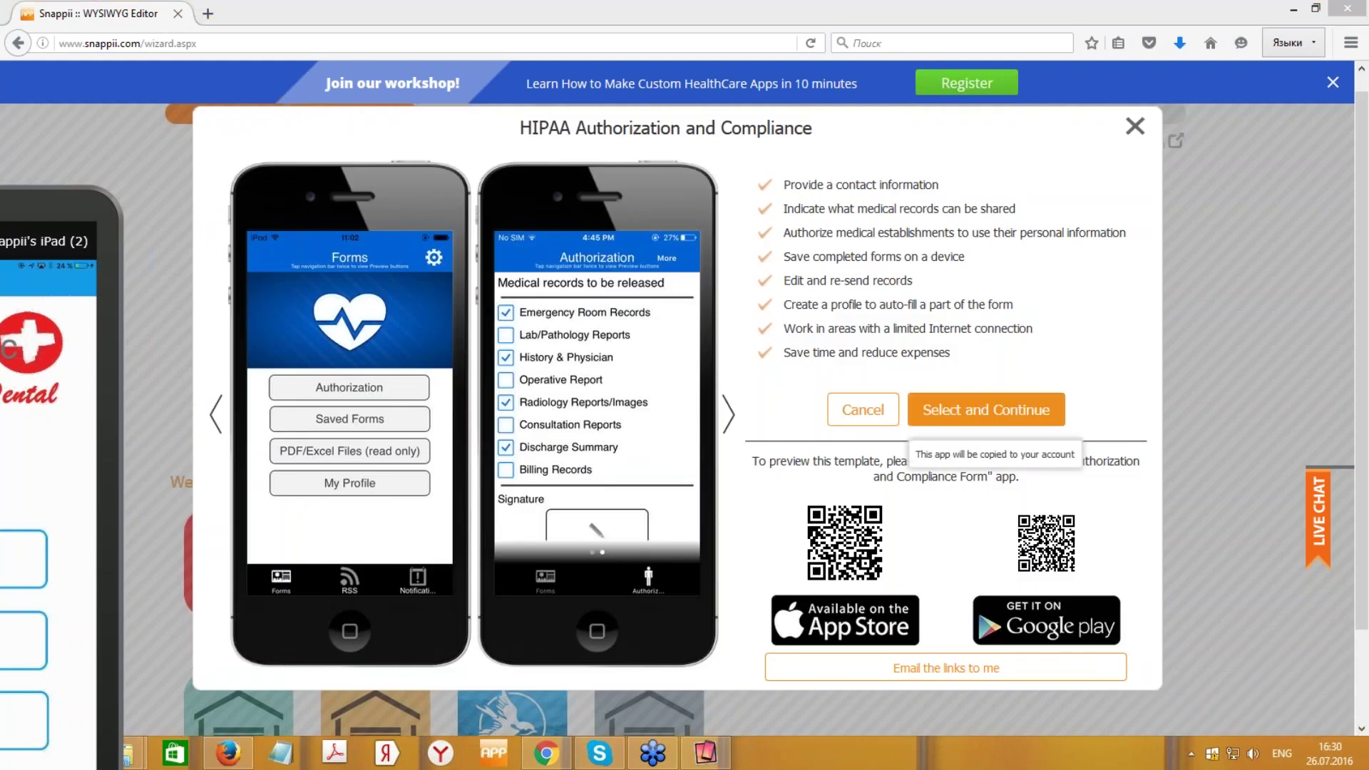
- Create the app from the HIPAA Authorization and Compliance template with the Default colour scheme
{"action": "left_click", "coordinate": [987, 410]}
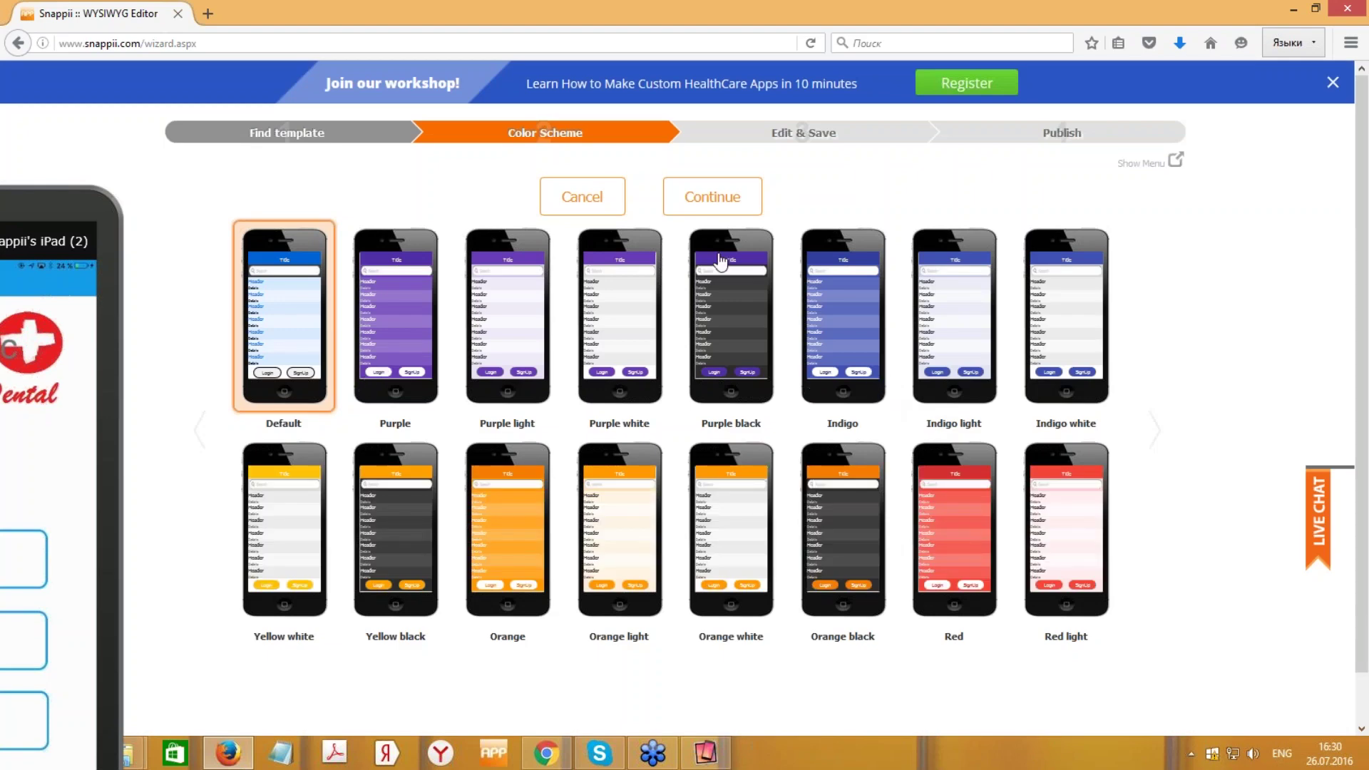
{"action": "left_click", "coordinate": [713, 205]}
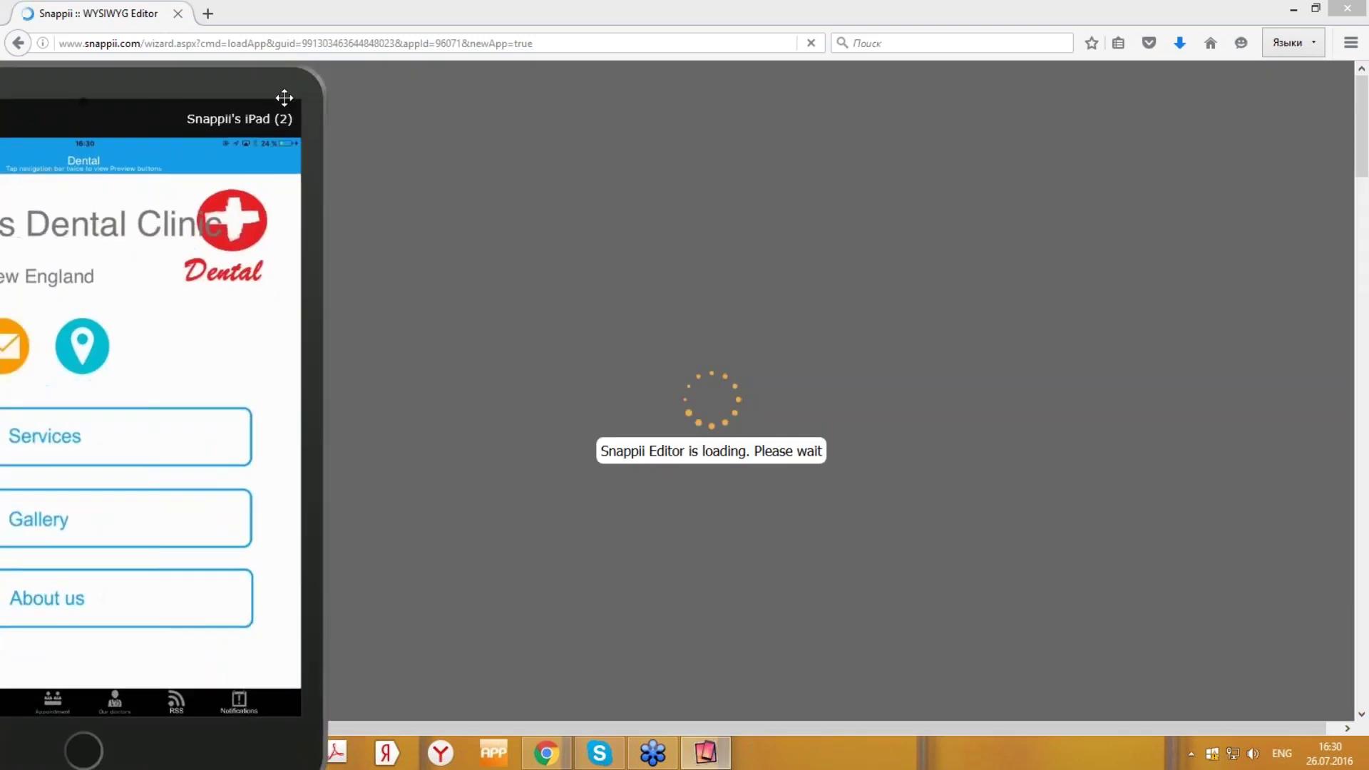
{"action": "left_click_drag", "start_coordinate": [285, 98], "coordinate": [159, 163]}
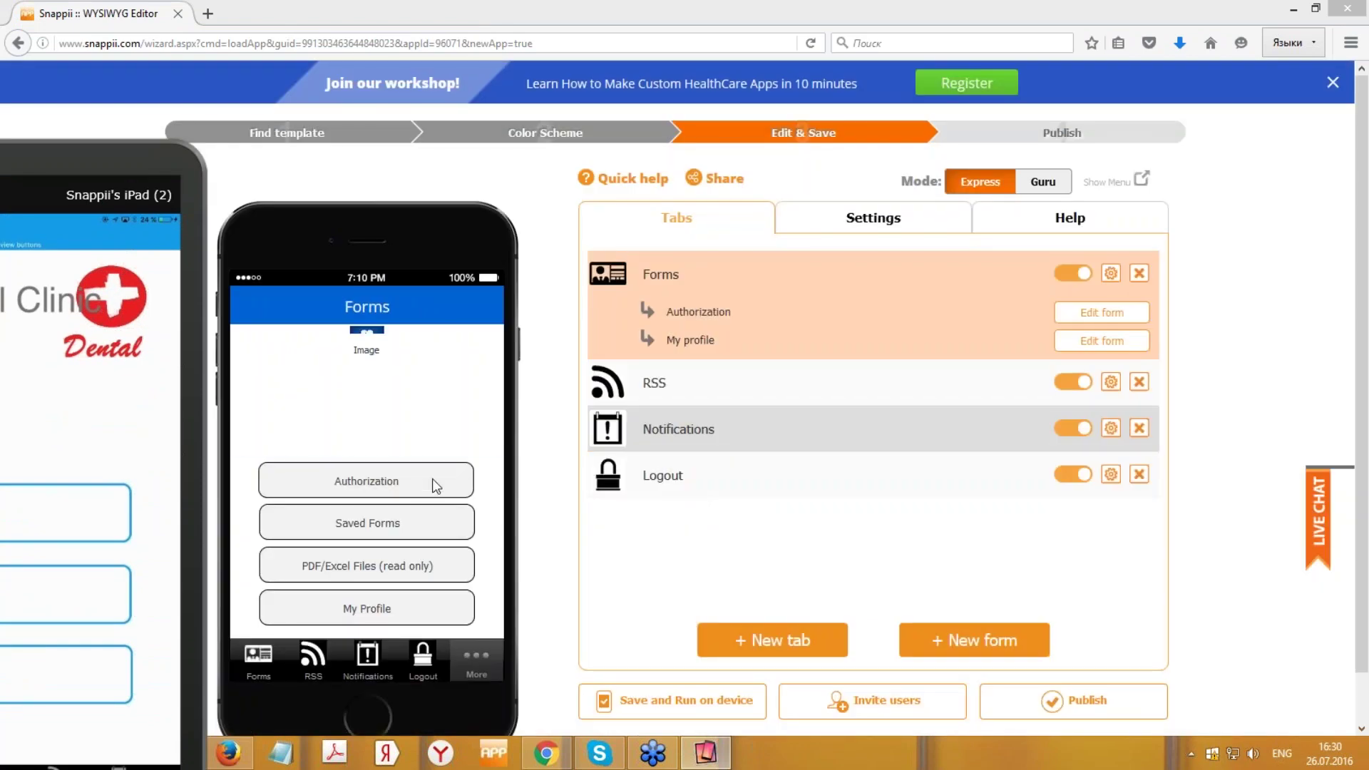
- Try the preview's Authorization, Saved Forms and PDF/Excel buttons, then edit the Authorization form
{"action": "left_click", "coordinate": [434, 478]}
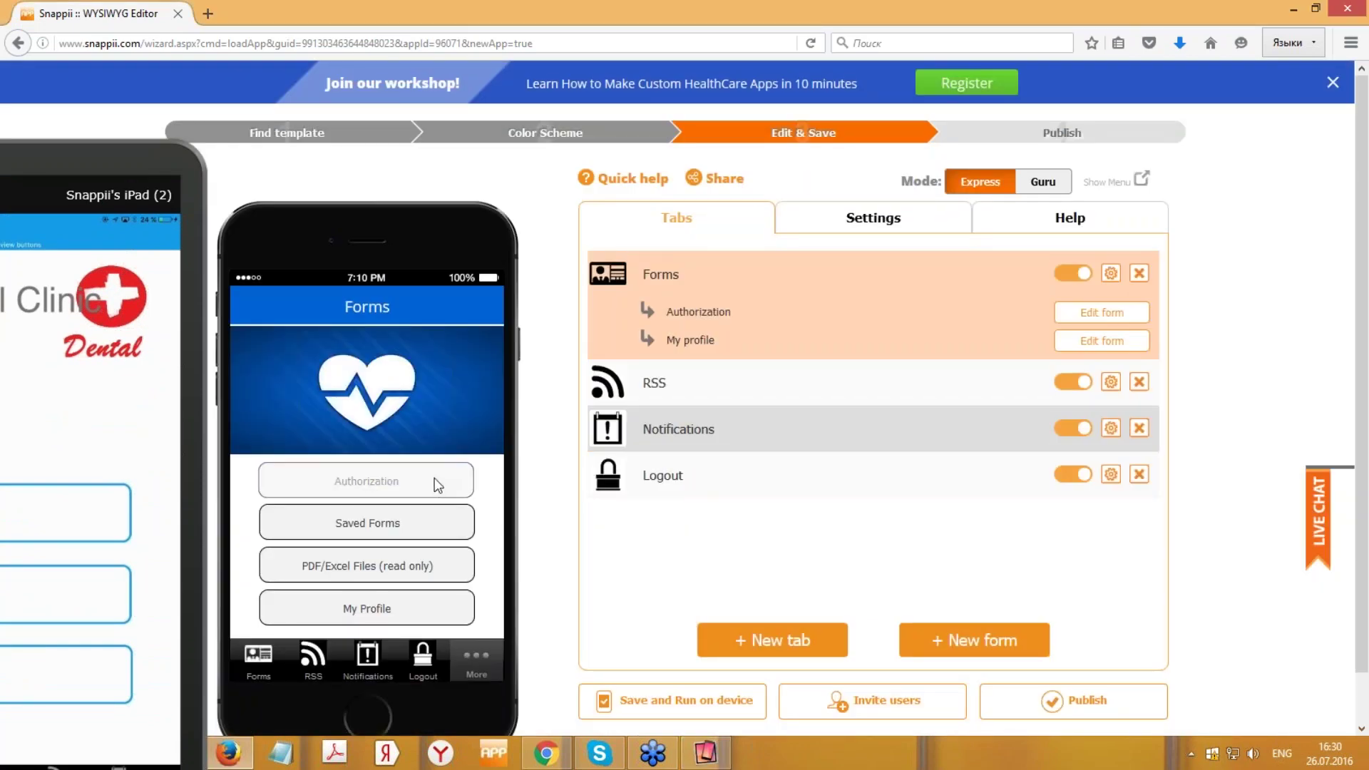
{"action": "left_click", "coordinate": [438, 526]}
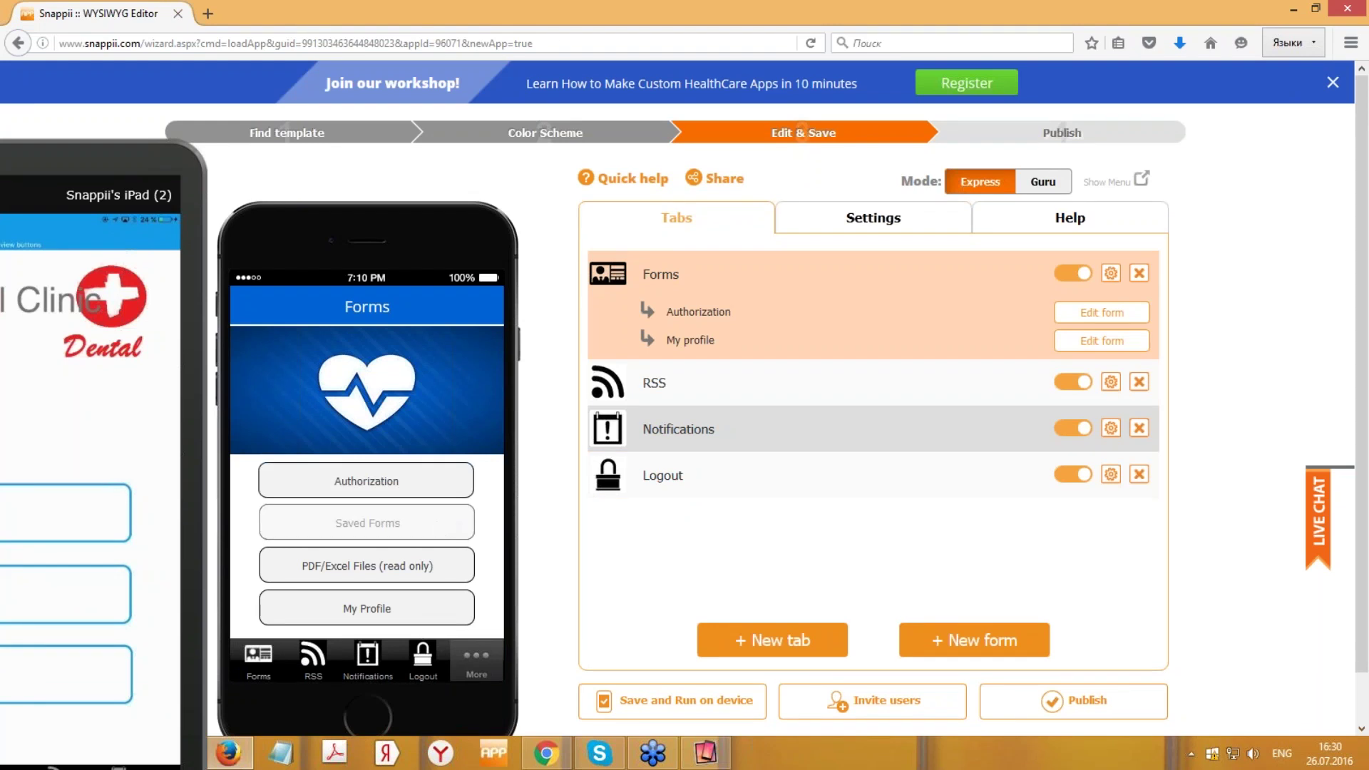
{"action": "left_click", "coordinate": [435, 569]}
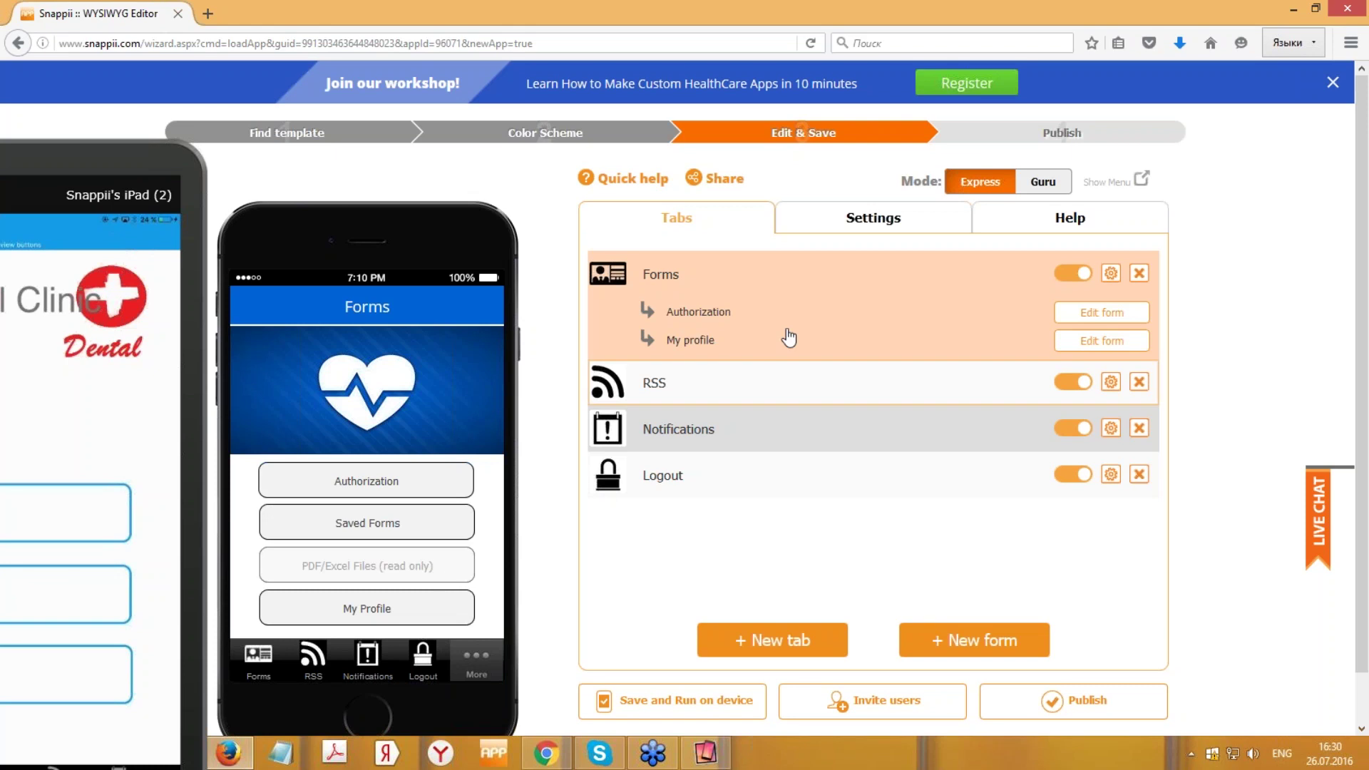
{"action": "left_click", "coordinate": [1125, 320]}
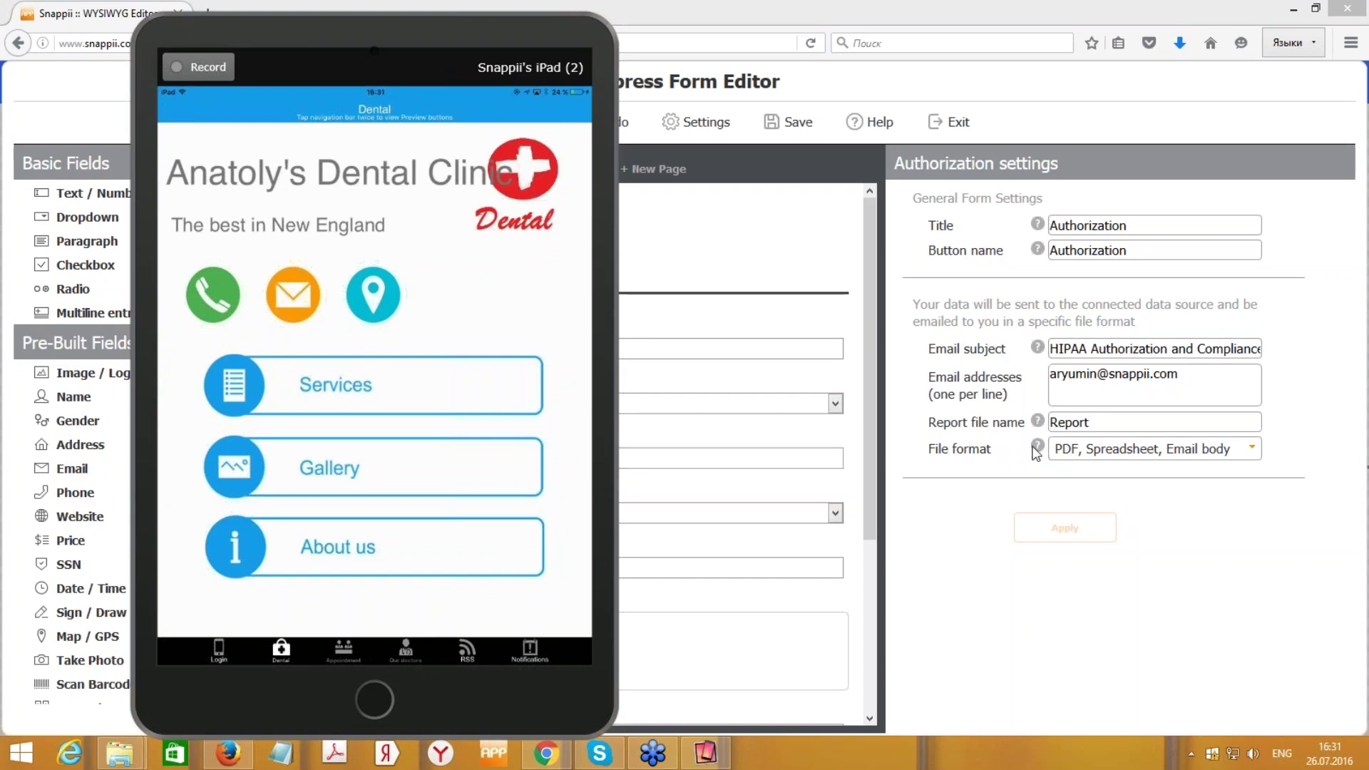
{"action": "left_click_drag", "start_coordinate": [581, 35], "coordinate": [219, 165]}
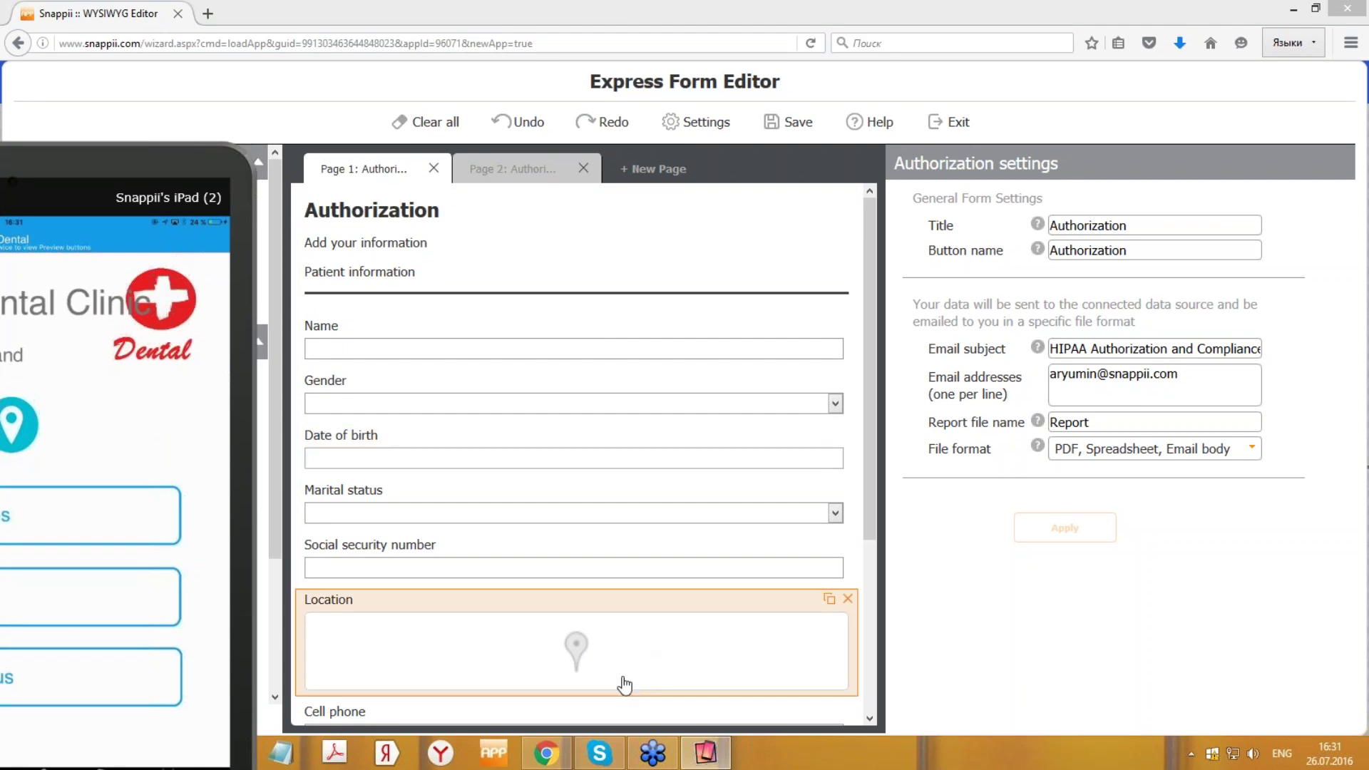
{"action": "left_click_drag", "start_coordinate": [199, 158], "coordinate": [185, 164]}
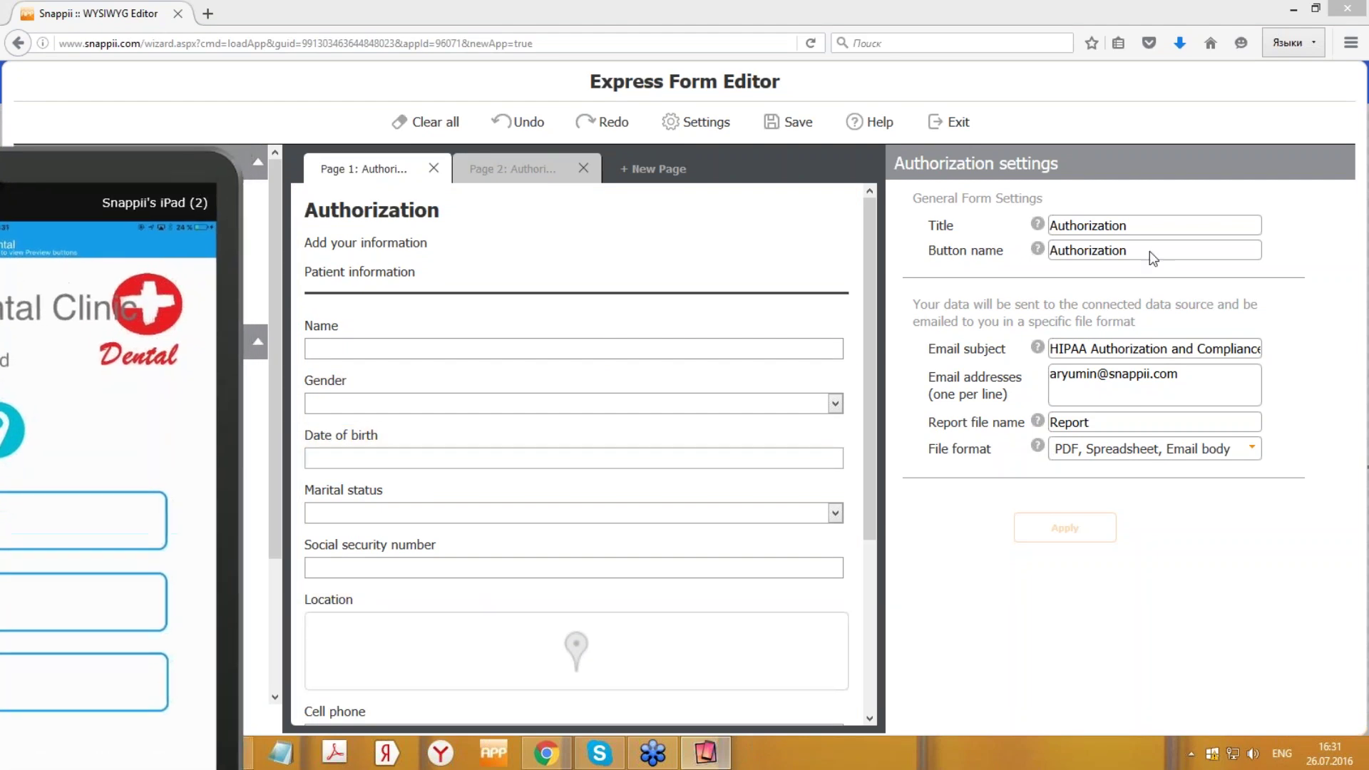